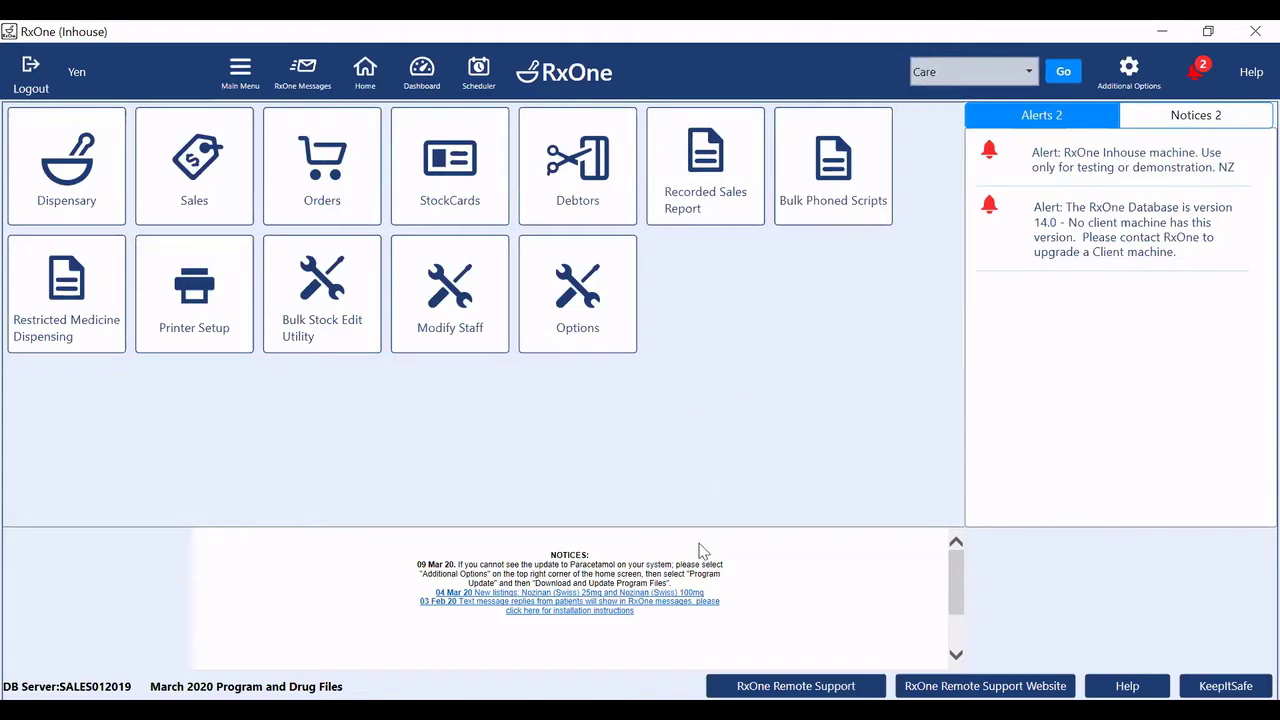
Step: Open the Dispensary tile and confirm the staff ID to show the 31-script history list
click(78, 125)
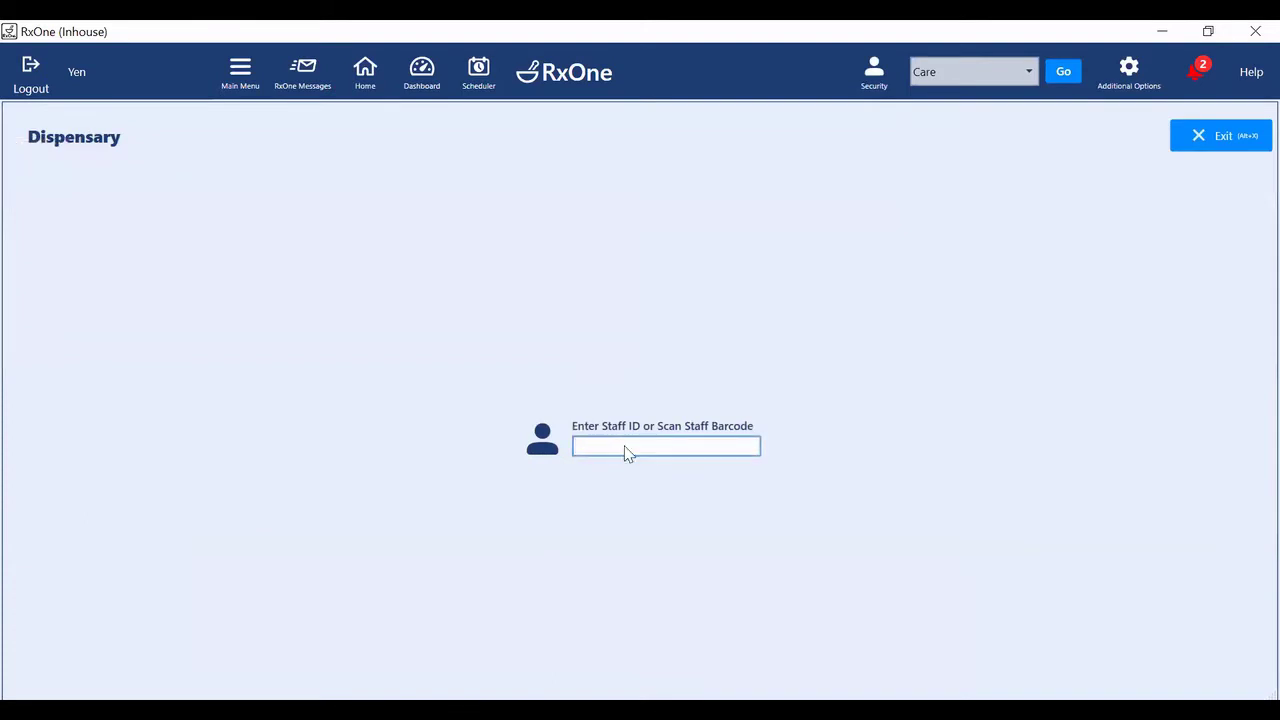
key(Return)
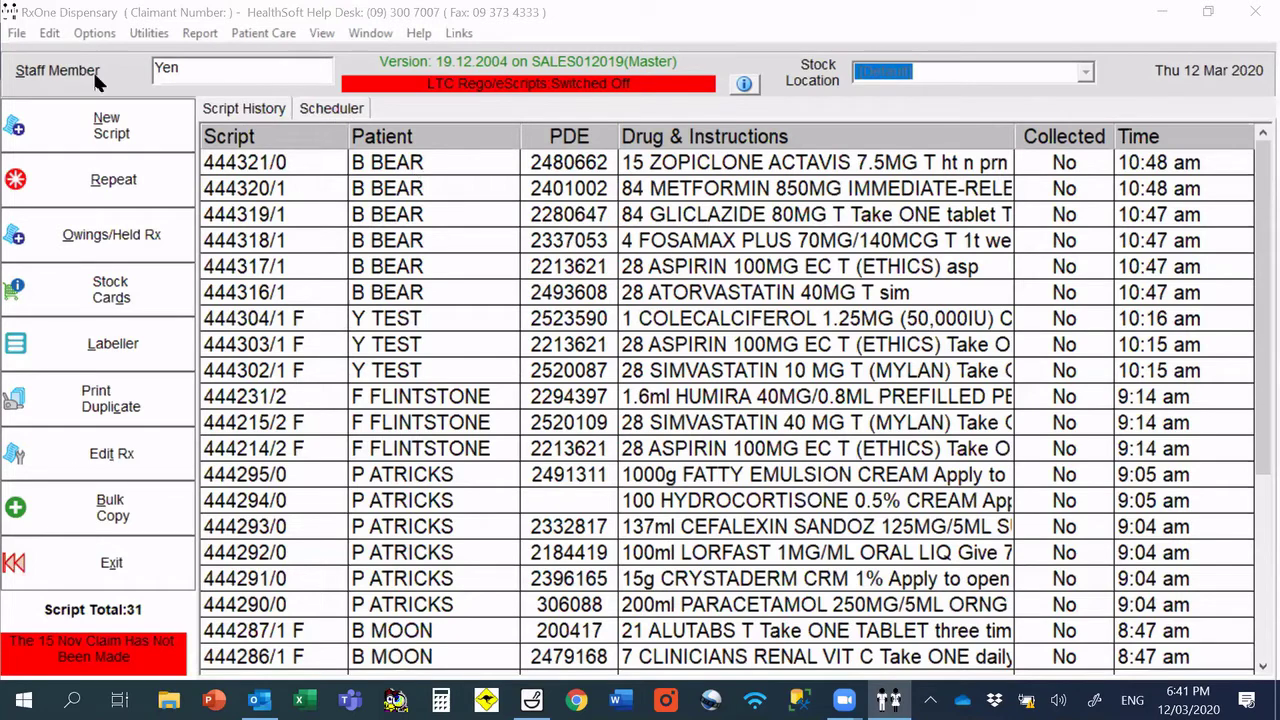
Step: Start a File > Bulk Copy of scripts for the Disney Rest Home group
click(16, 34)
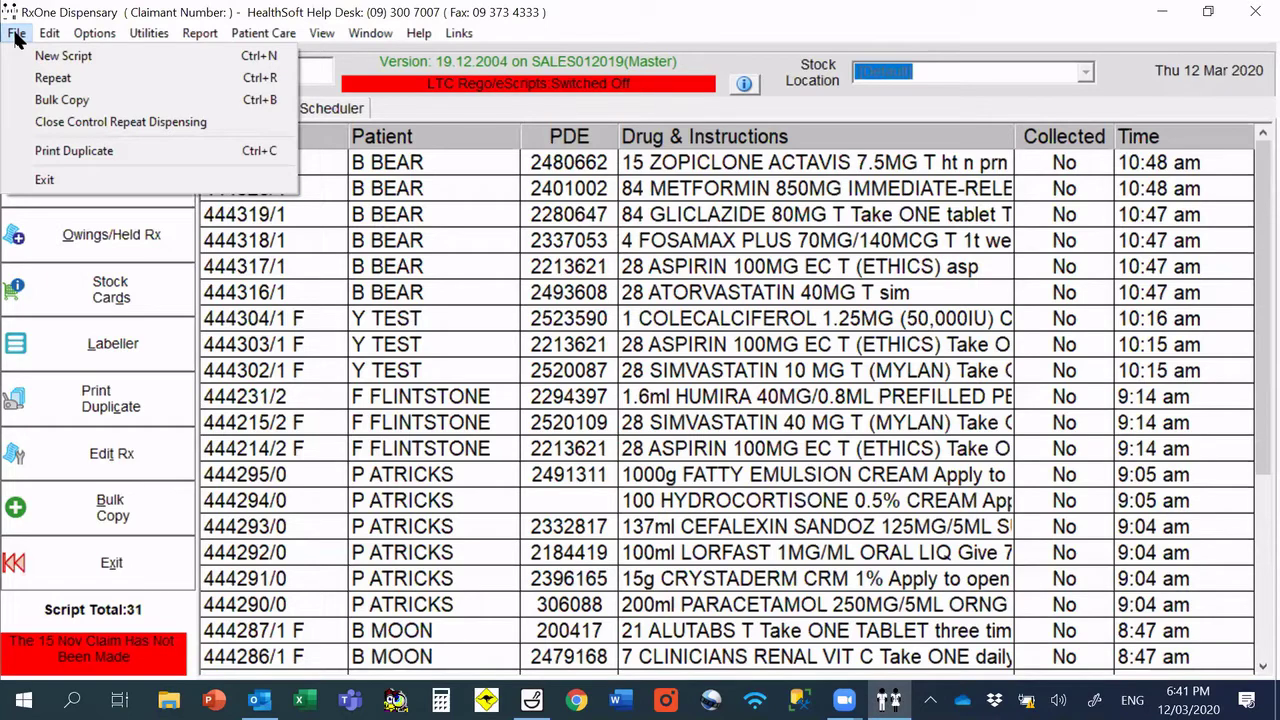
key(Right)
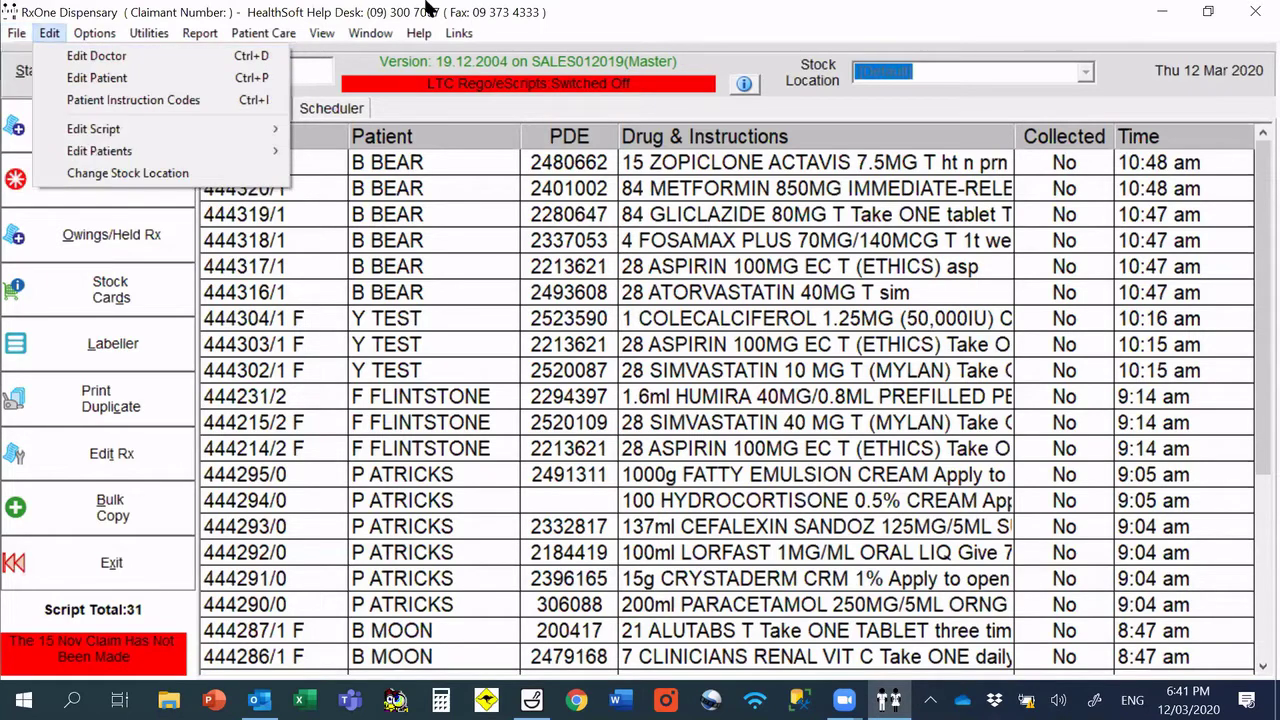
mouse_move(16, 34)
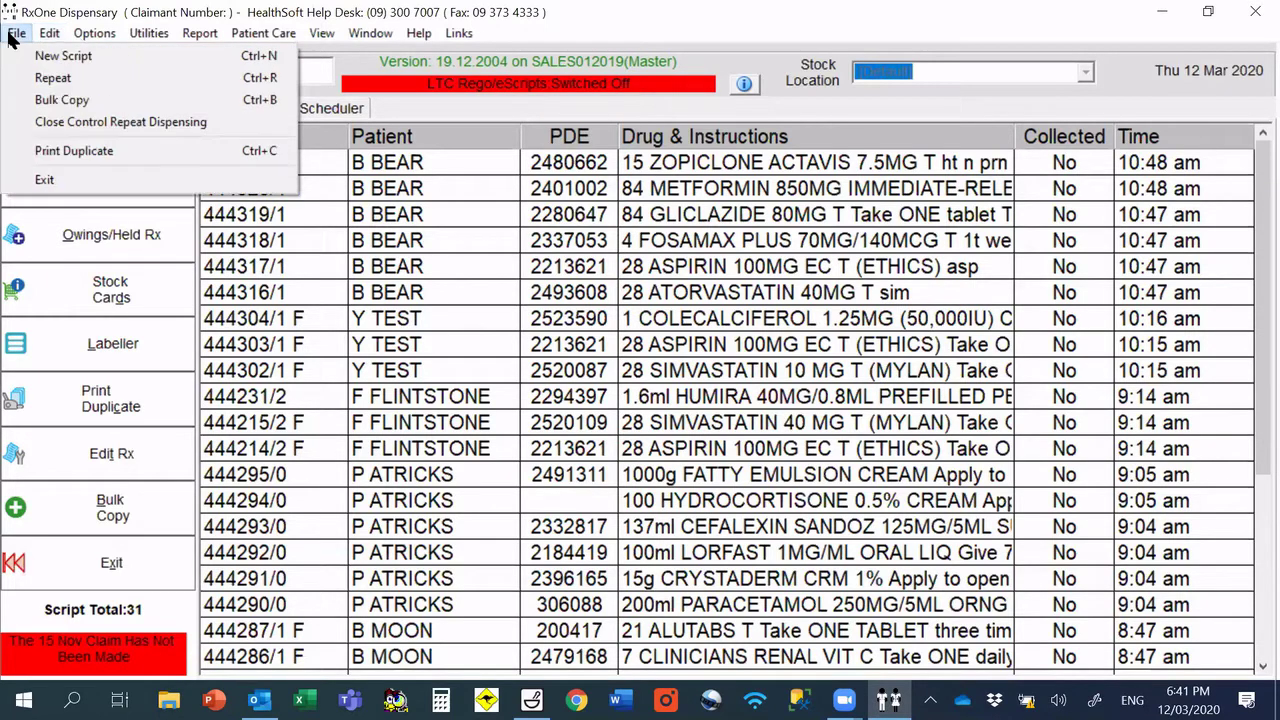
click(72, 94)
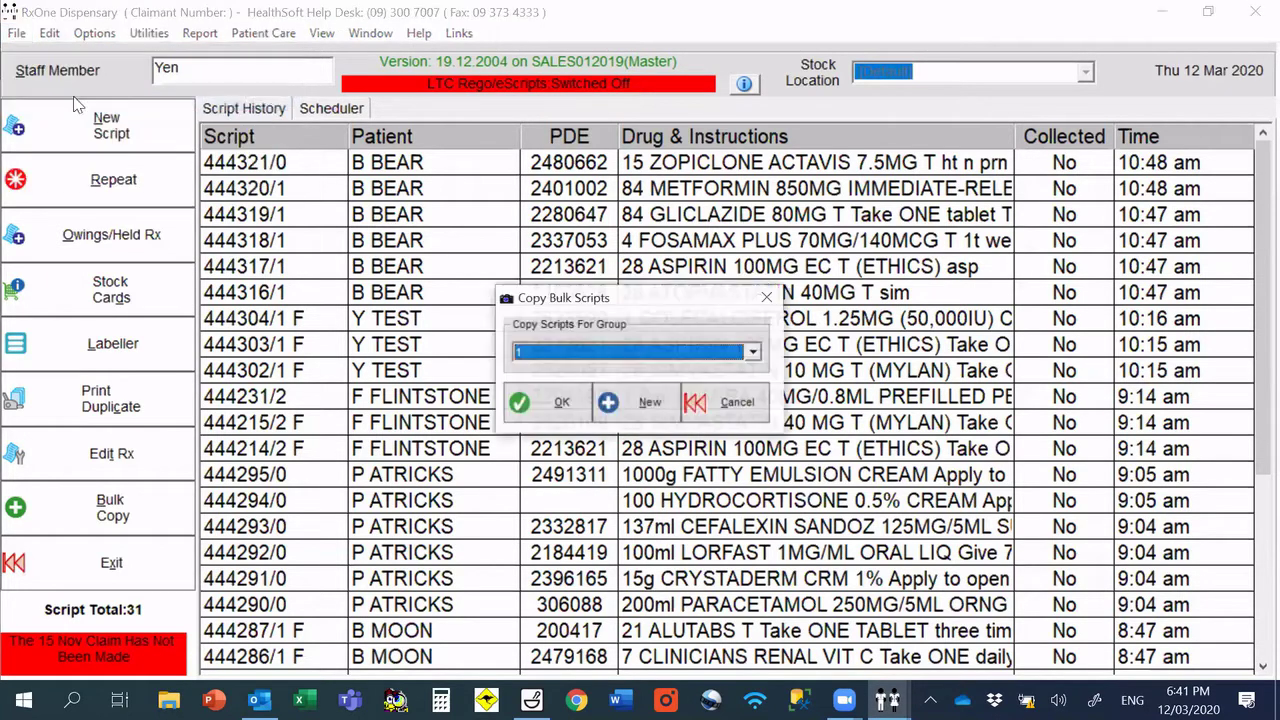
click(754, 353)
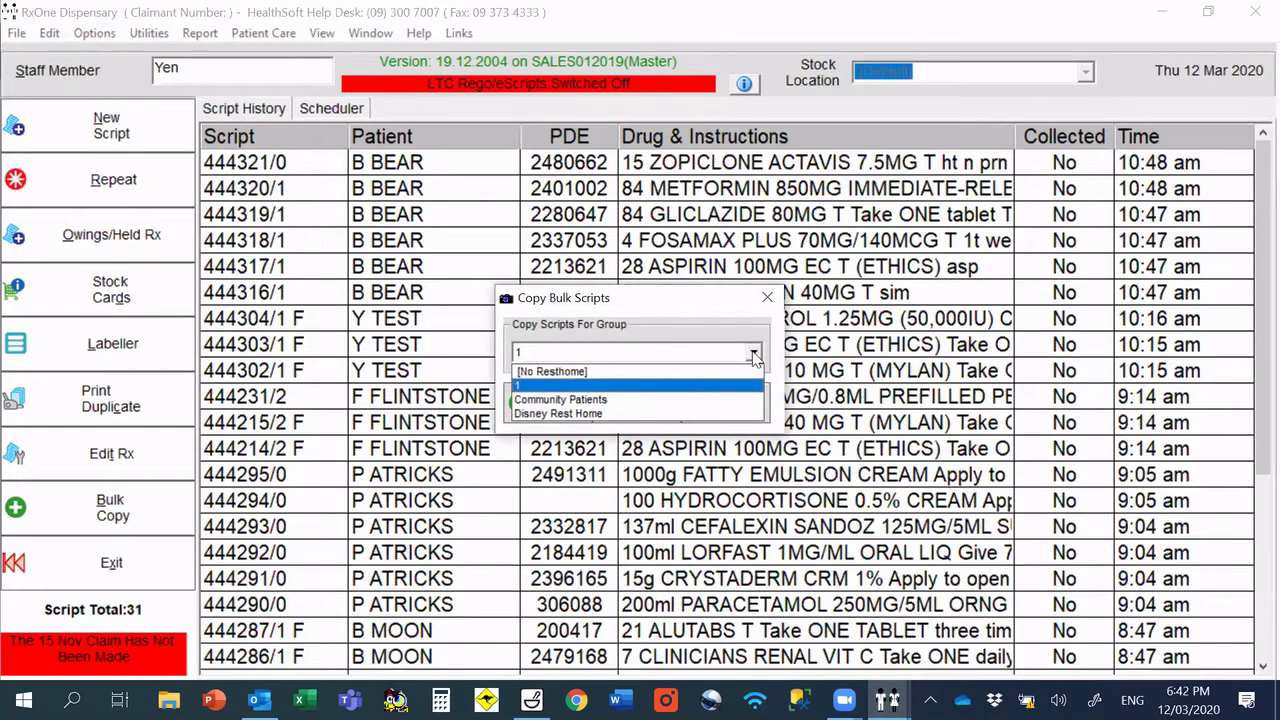
click(588, 420)
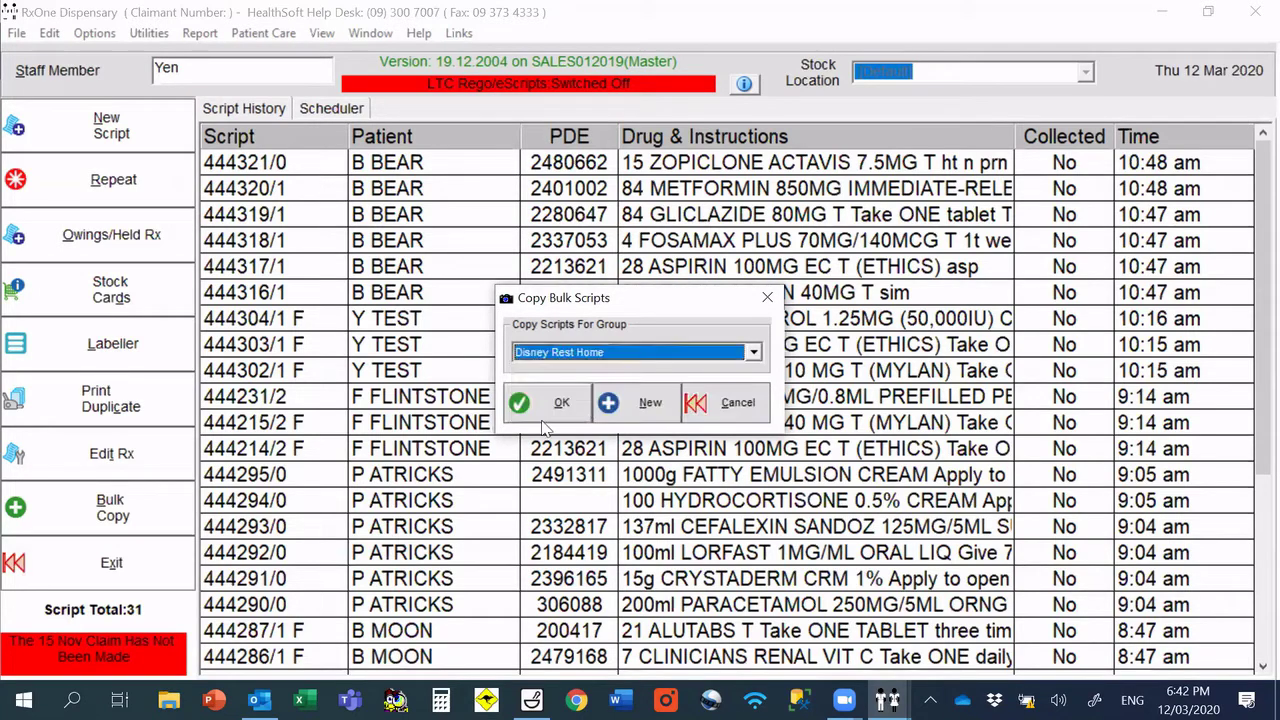
click(540, 403)
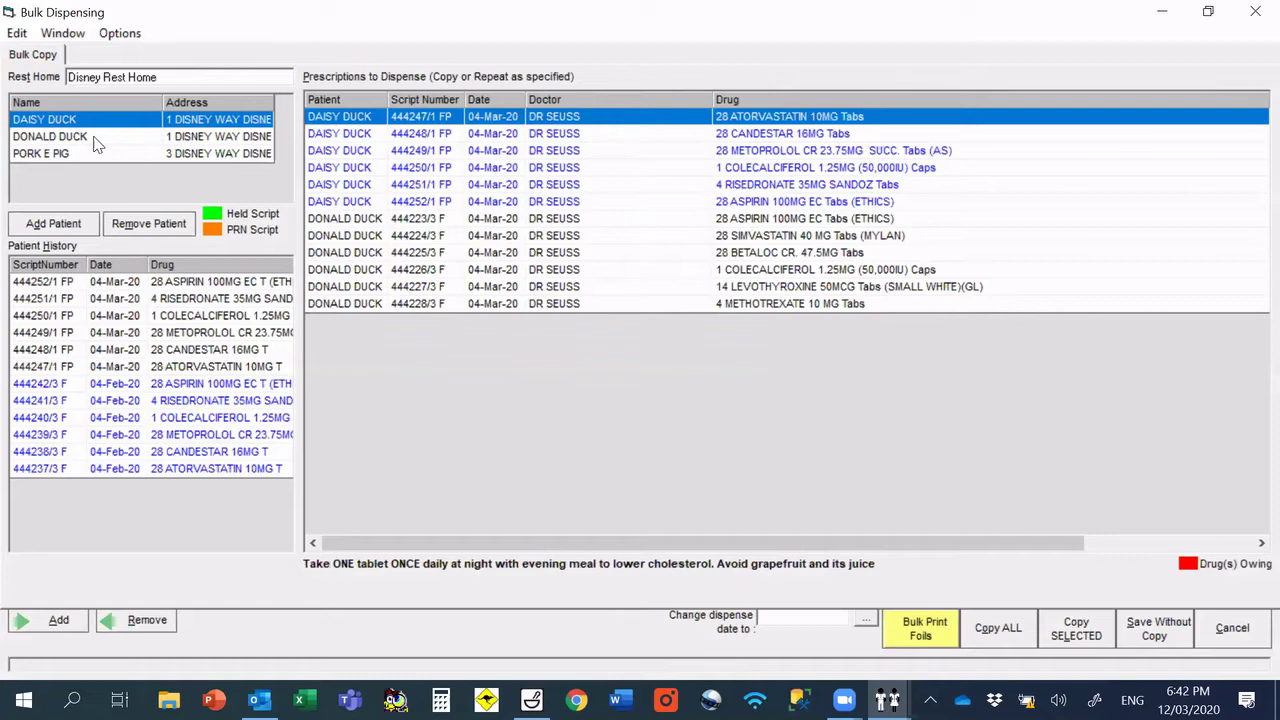
Step: Add BOO BOO BEAR to the patient list by searching 'B BEAR'
click(55, 230)
text(B)
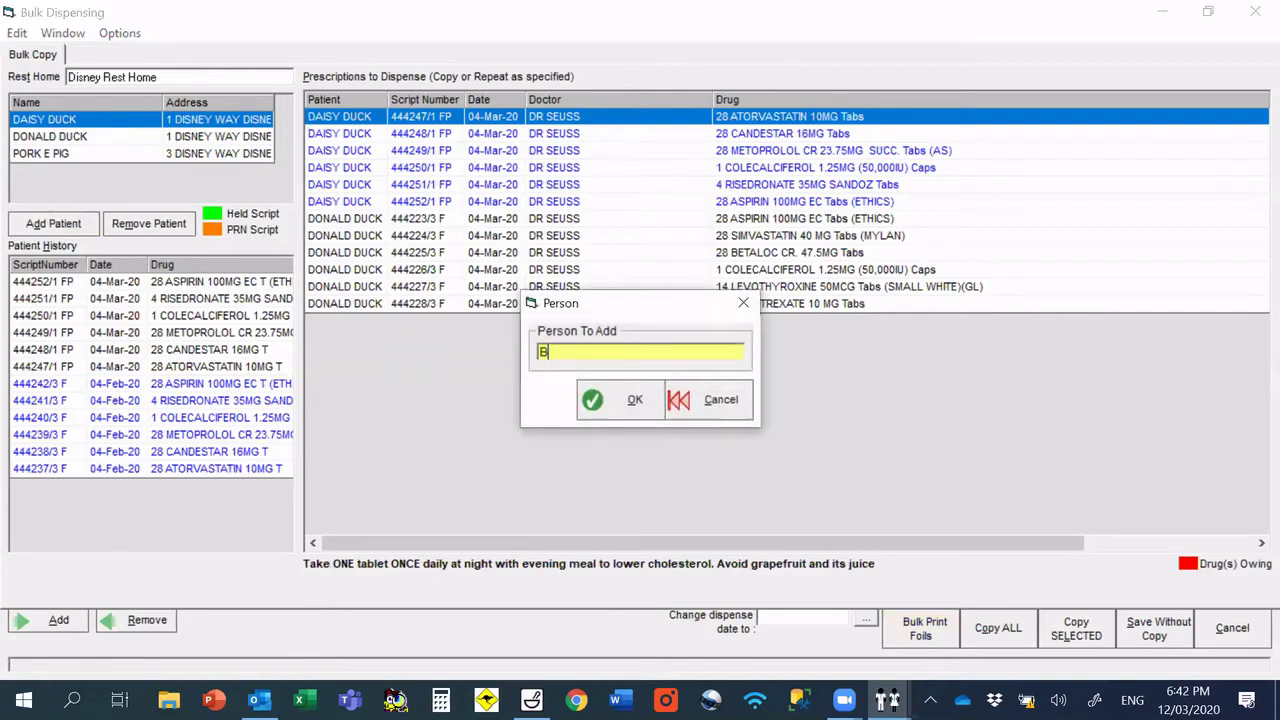
text( BEAR)
key(Return)
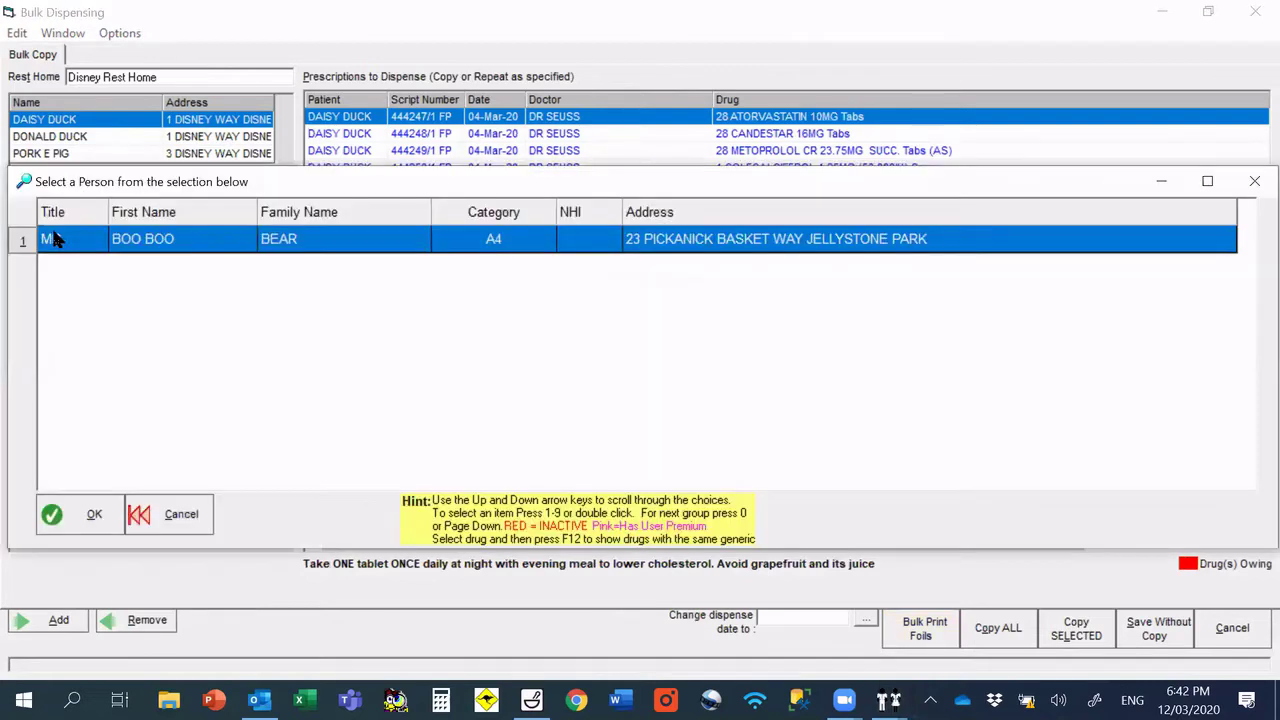
key(Return)
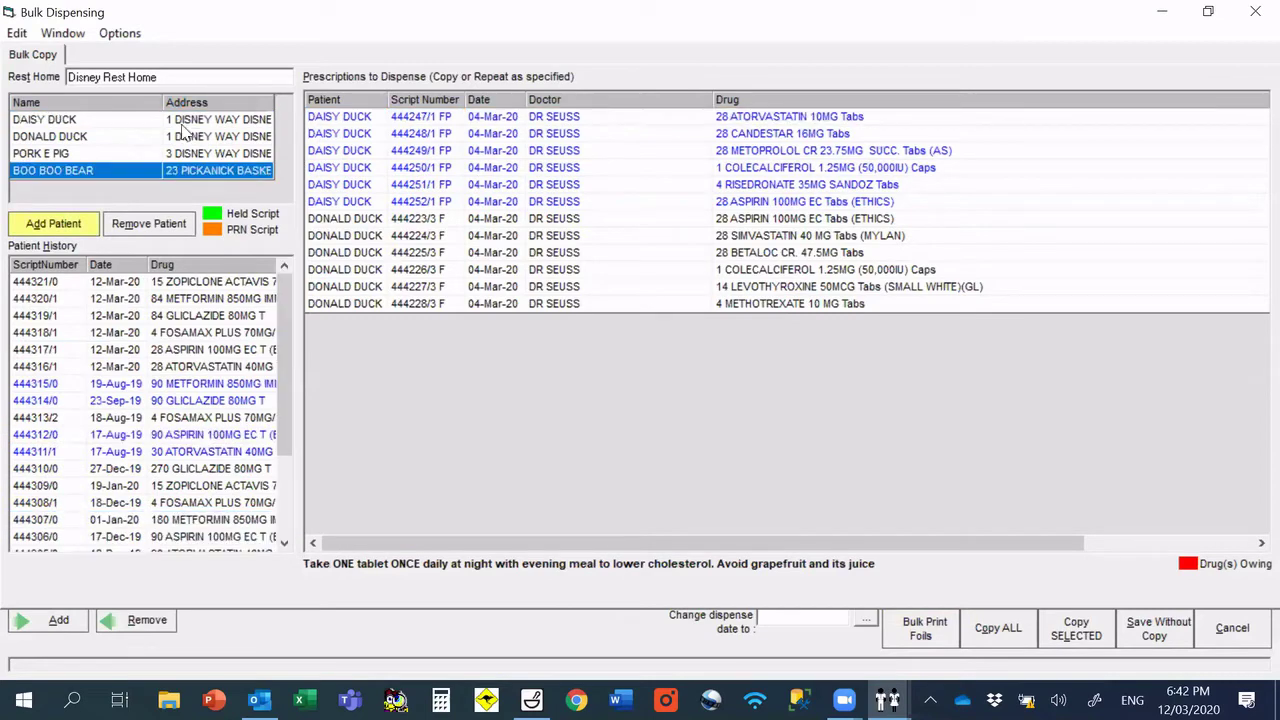
Step: Review DAISY DUCK's scripts 444242 to 444239, then load BOO BOO BEAR's script history
click(80, 121)
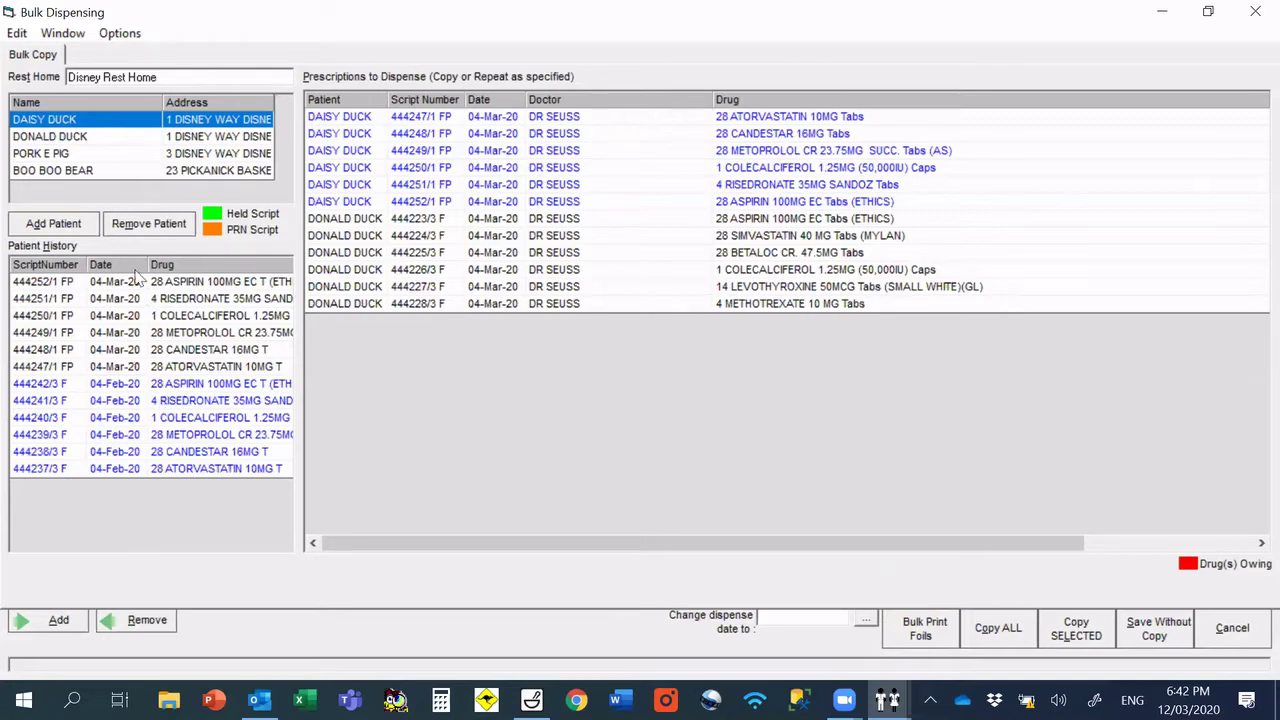
click(158, 468)
click(155, 434)
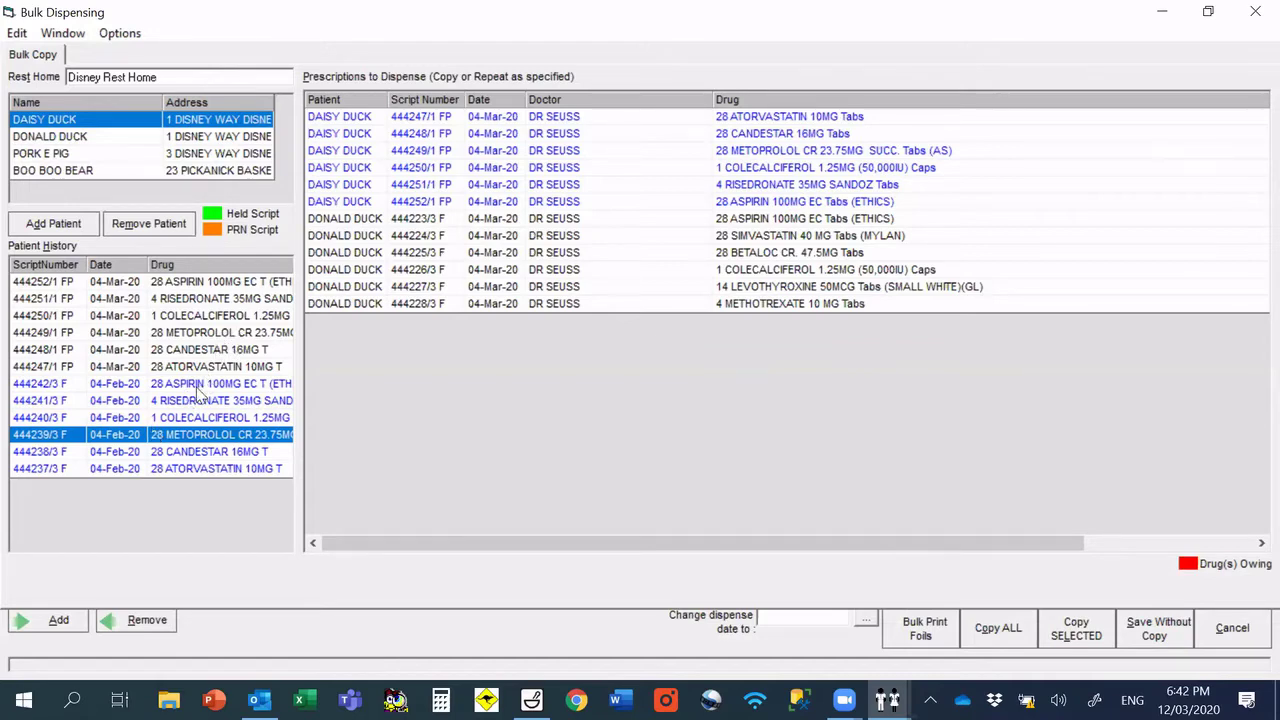
click(200, 385)
shift+click(202, 436)
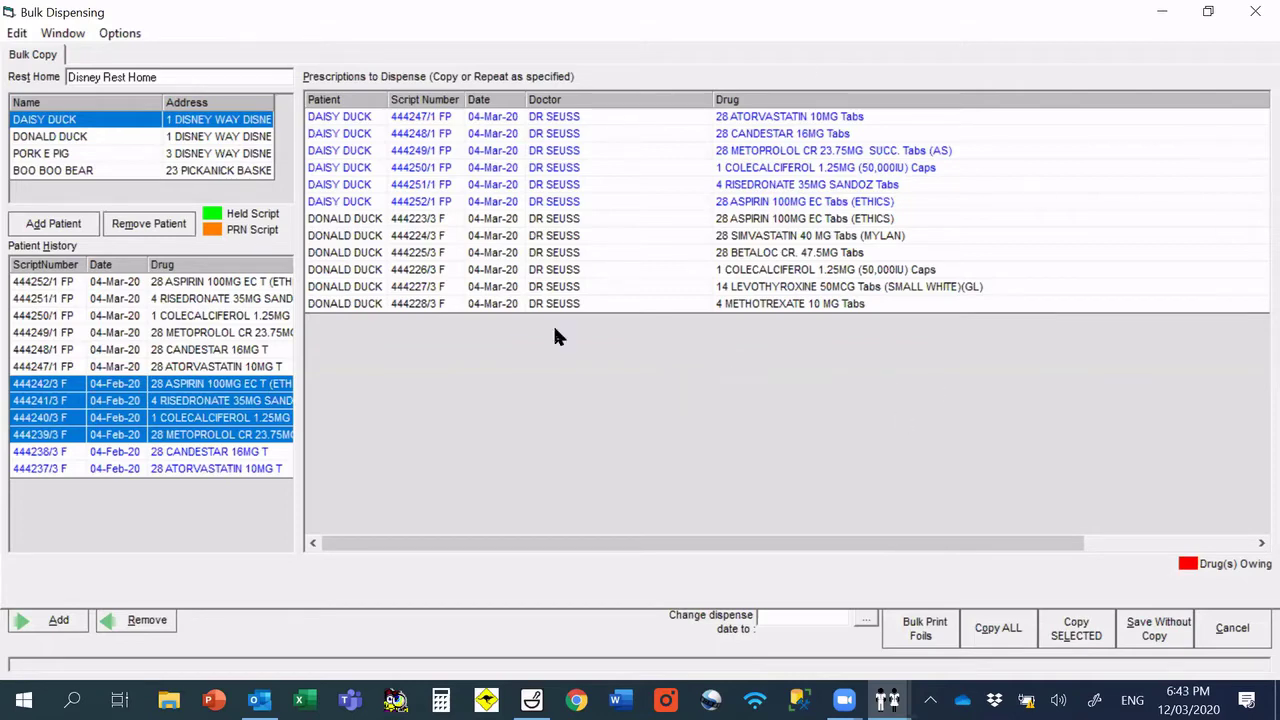
click(60, 172)
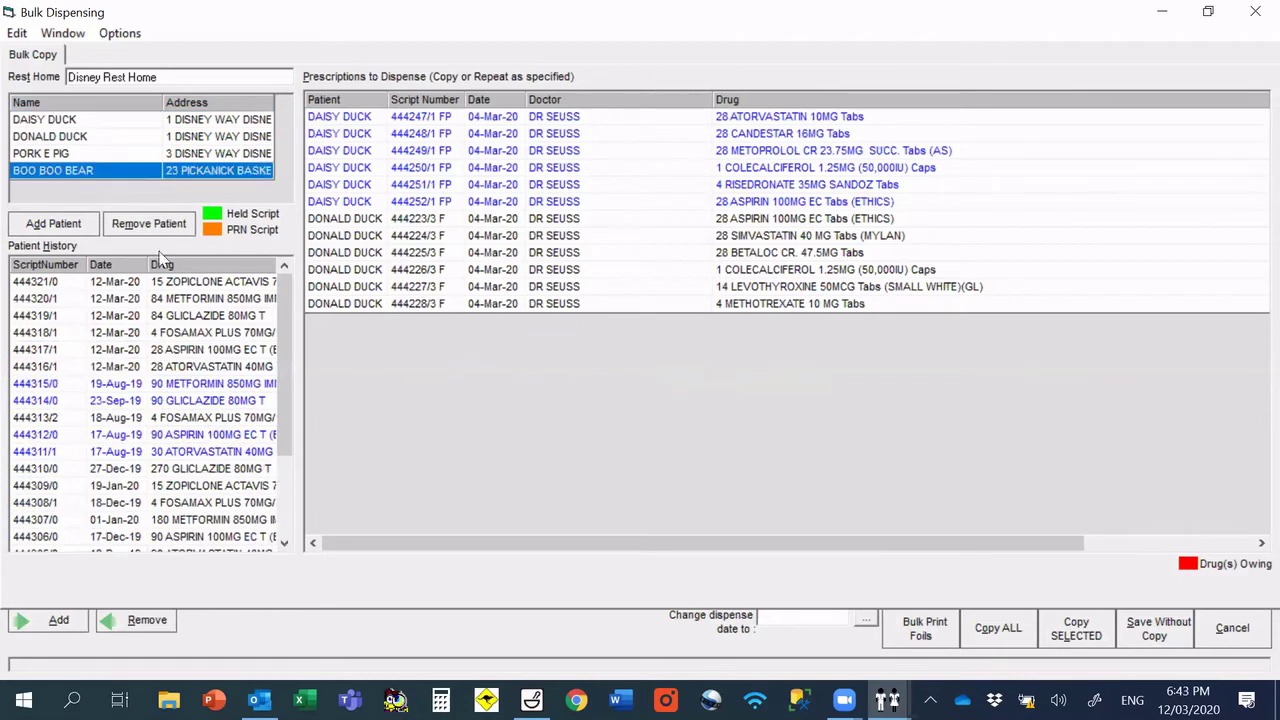
Step: Add BOO BOO BEAR's five 12-Mar-20 scripts and check the aspirin, gliclazide and Fosamax directions
drag(181, 303, 183, 367)
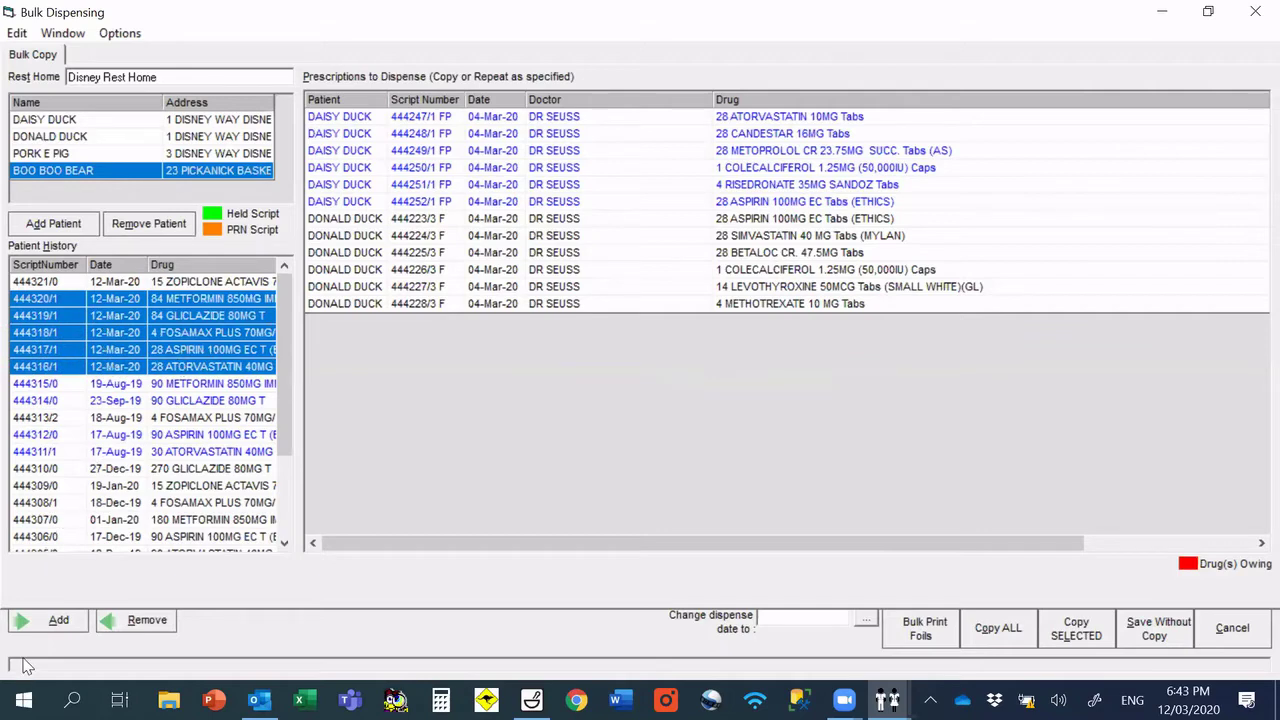
click(32, 621)
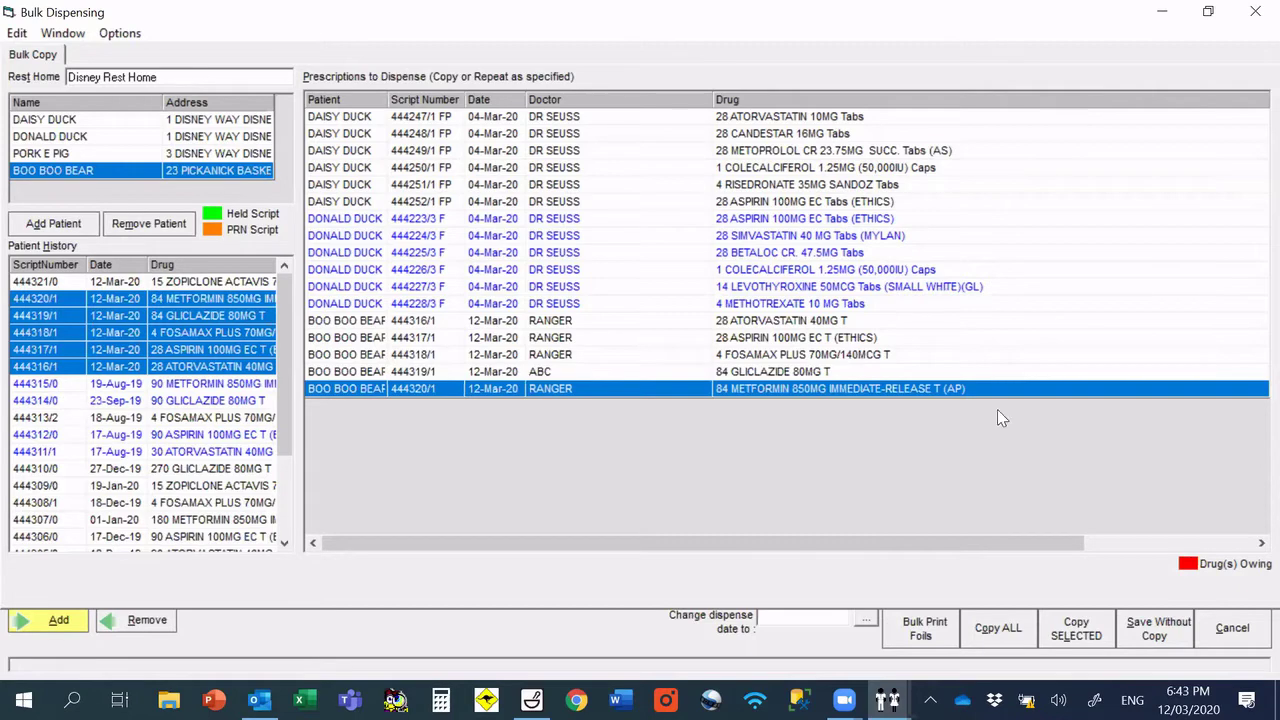
click(579, 340)
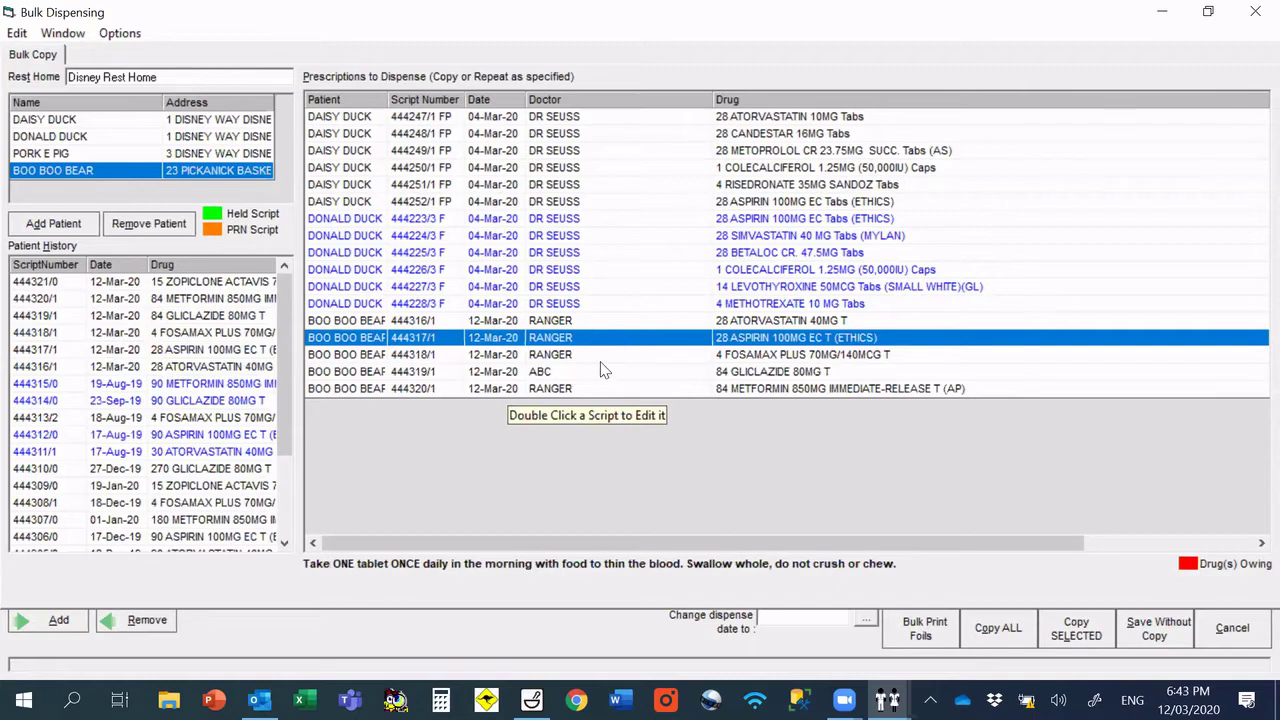
click(597, 372)
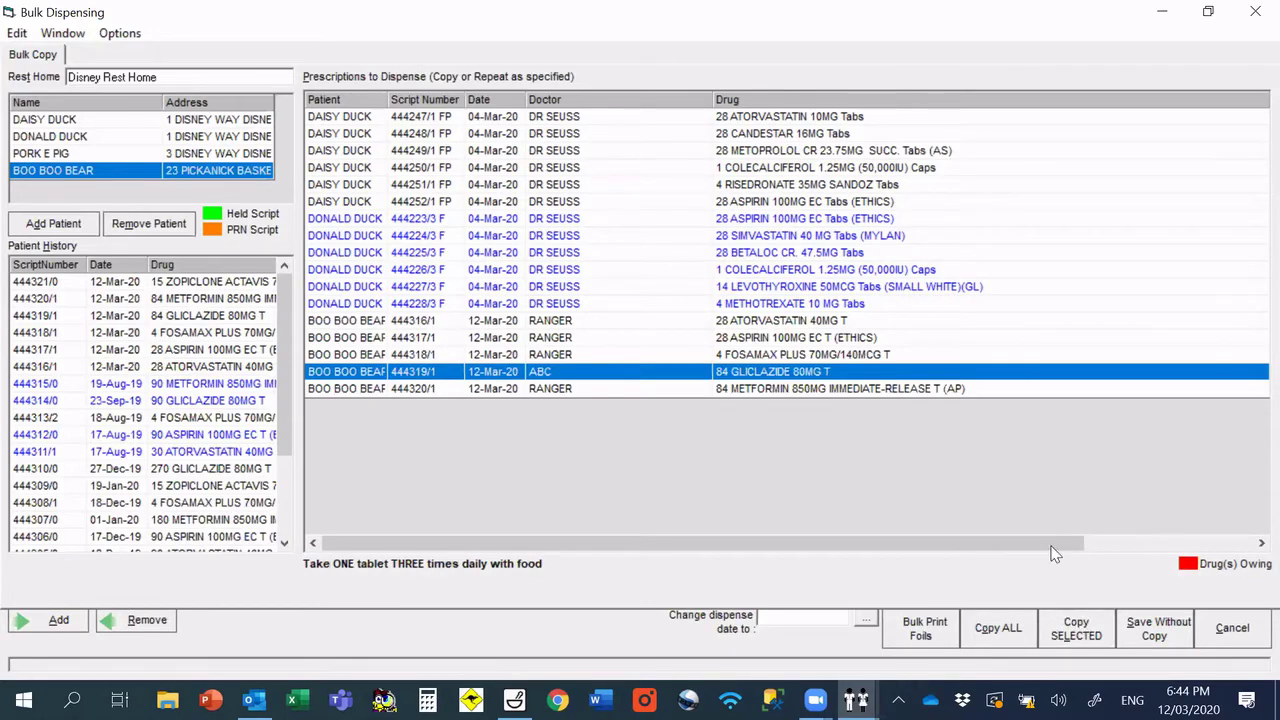
click(686, 355)
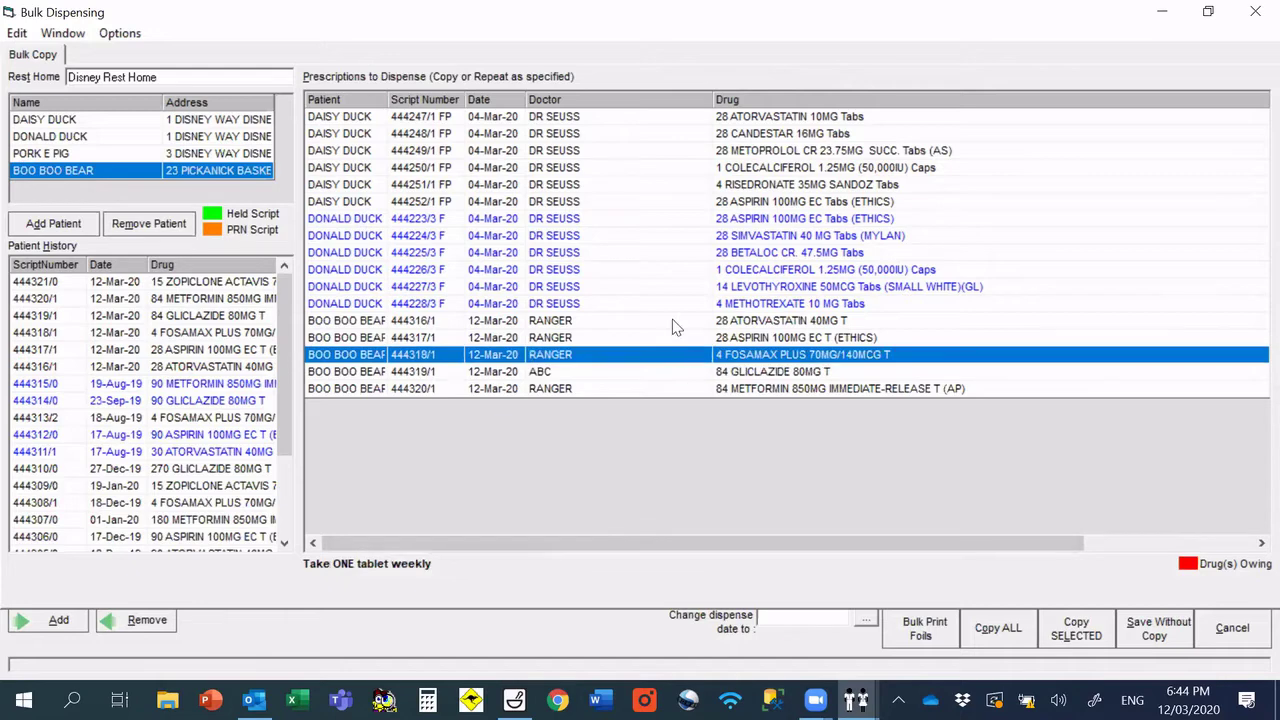
drag(674, 321, 675, 356)
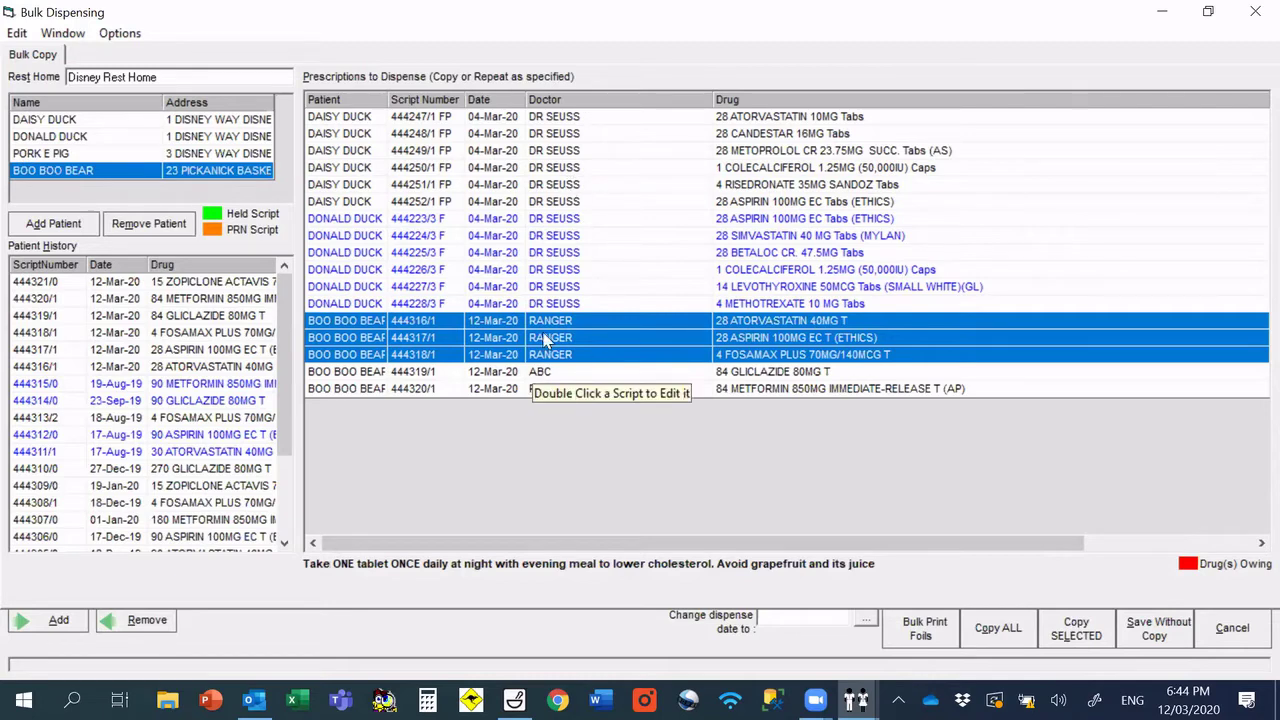
Step: Review DAISY DUCK's and DONALD DUCK's scripts in the grid, ending on the metformin script
drag(432, 120, 425, 202)
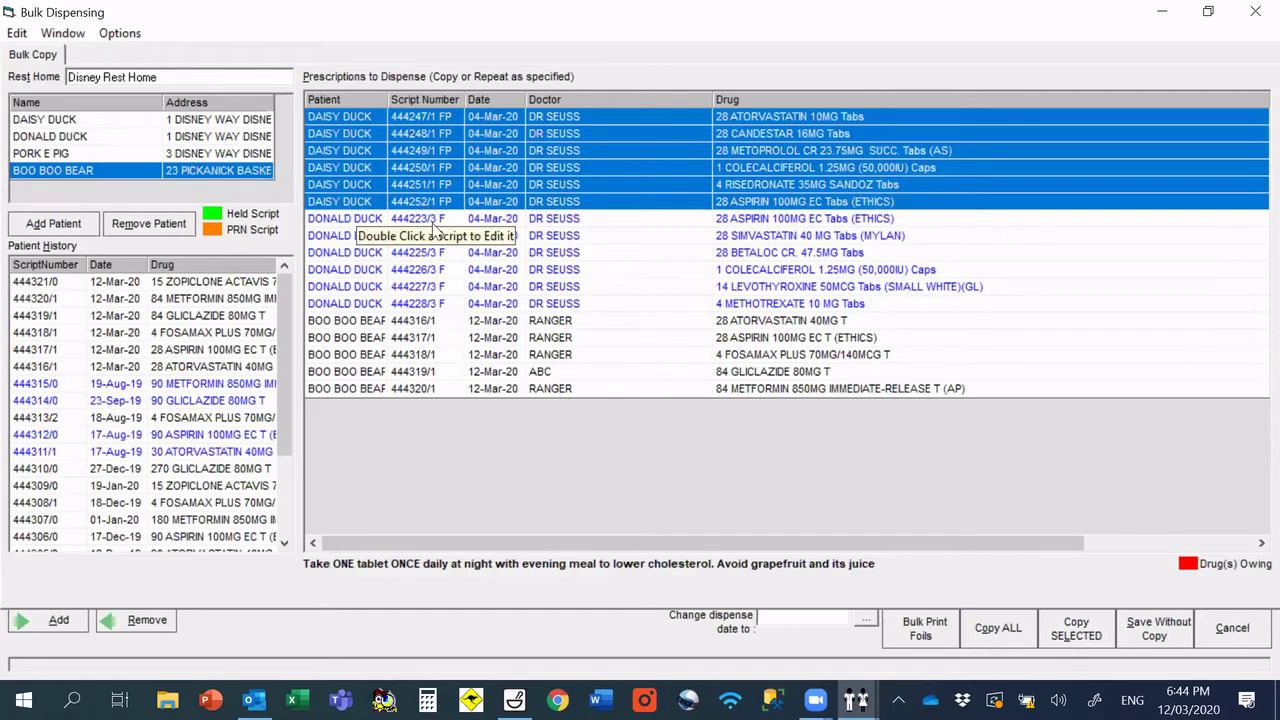
drag(433, 222, 432, 308)
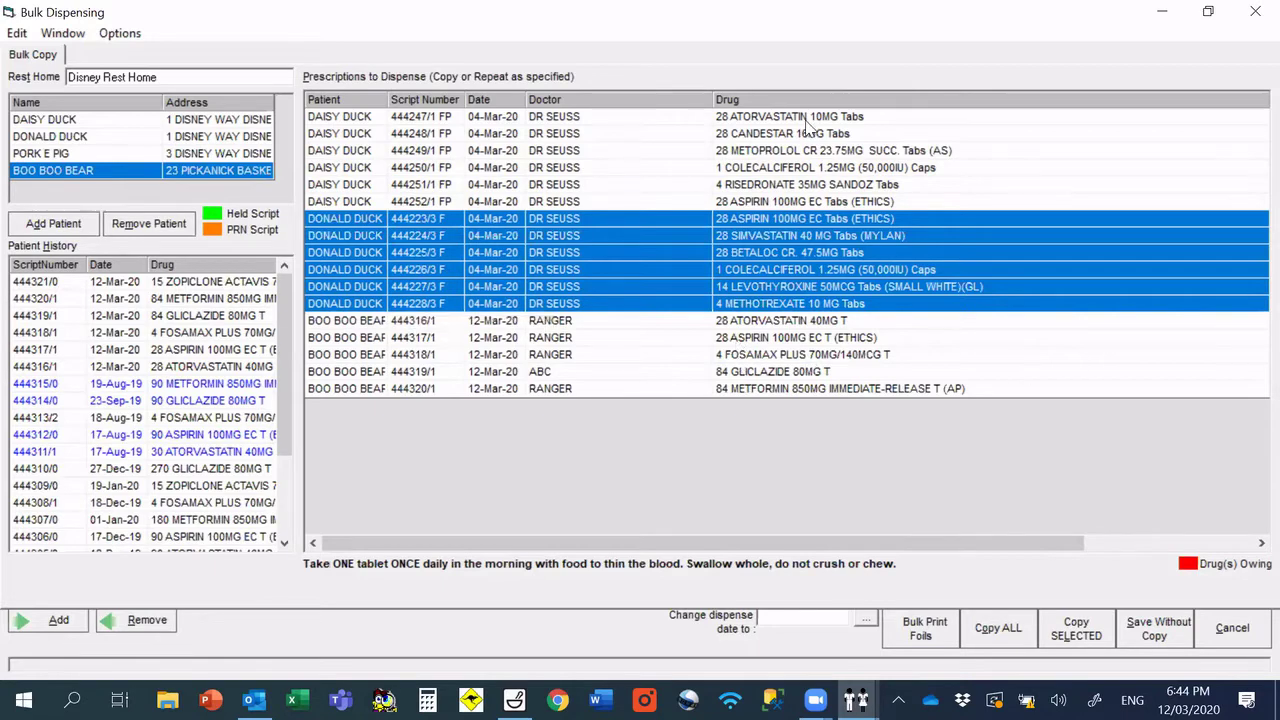
drag(806, 120, 803, 337)
drag(810, 545, 700, 420)
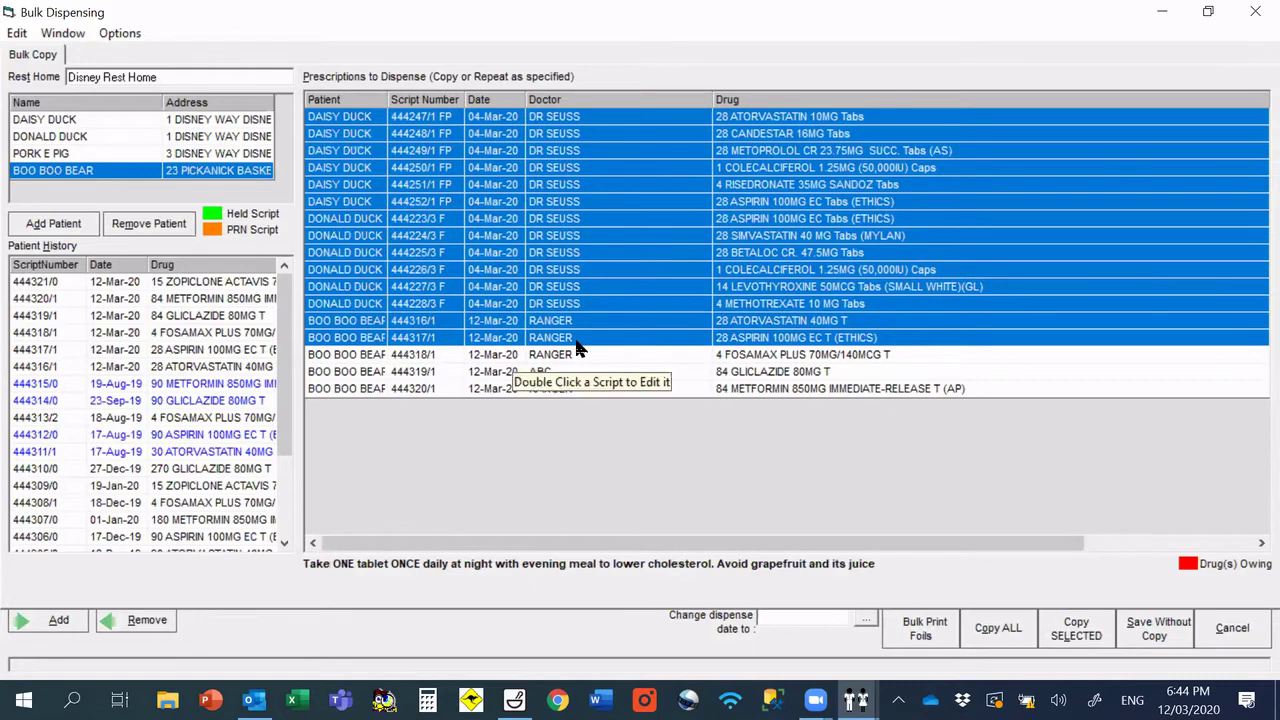
click(719, 388)
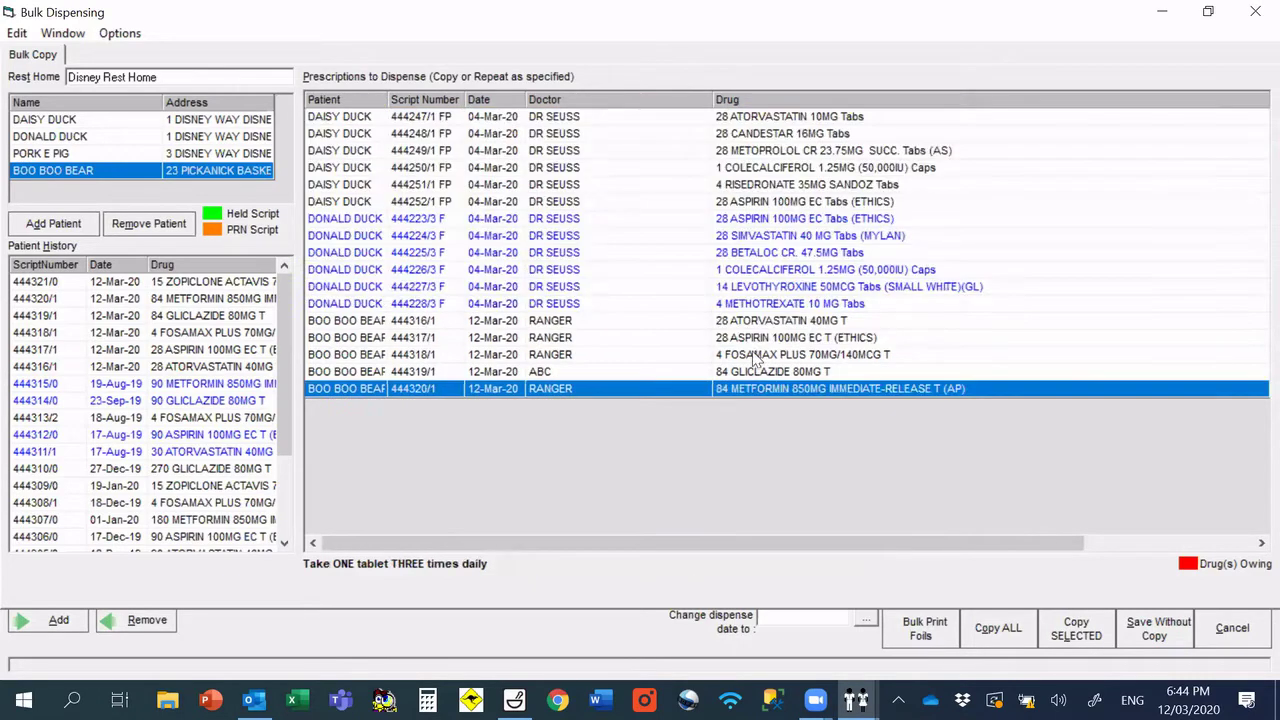
Step: Leave the bulk copy Options unchanged and bring up Print Foils with Foil Review and pickup 12 Mar 2020
click(119, 36)
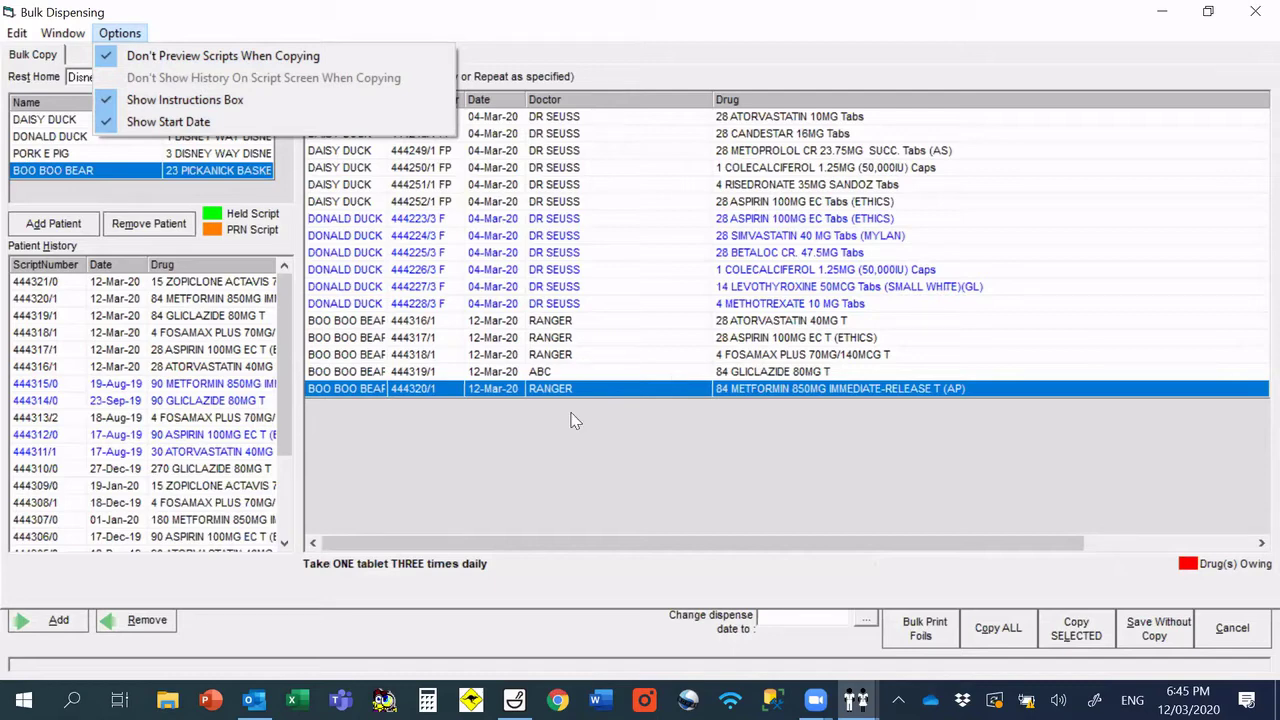
click(552, 488)
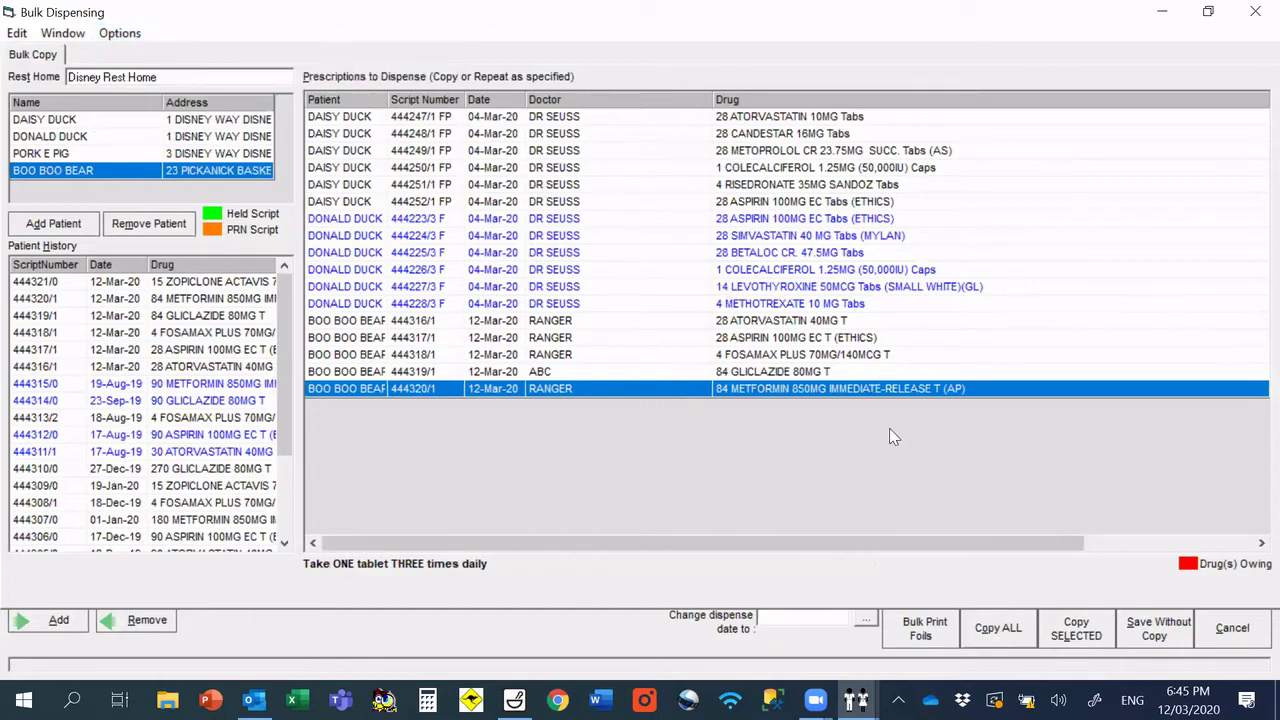
click(940, 640)
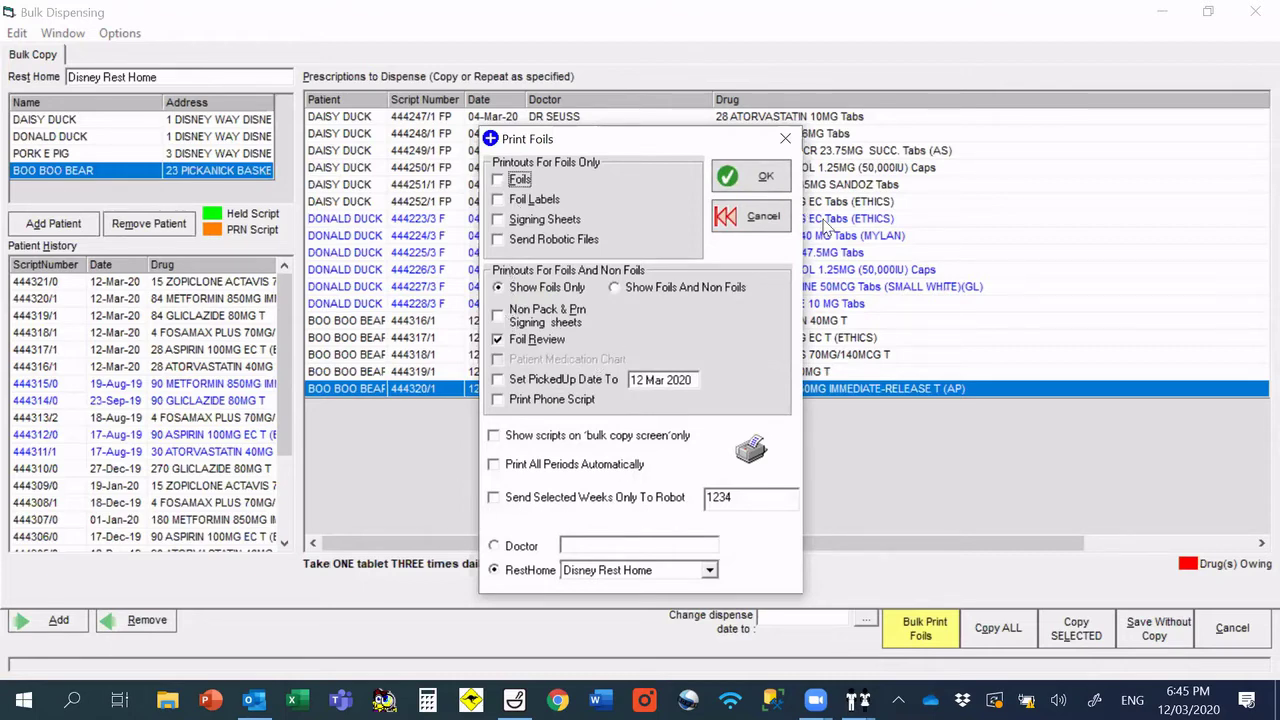
click(769, 221)
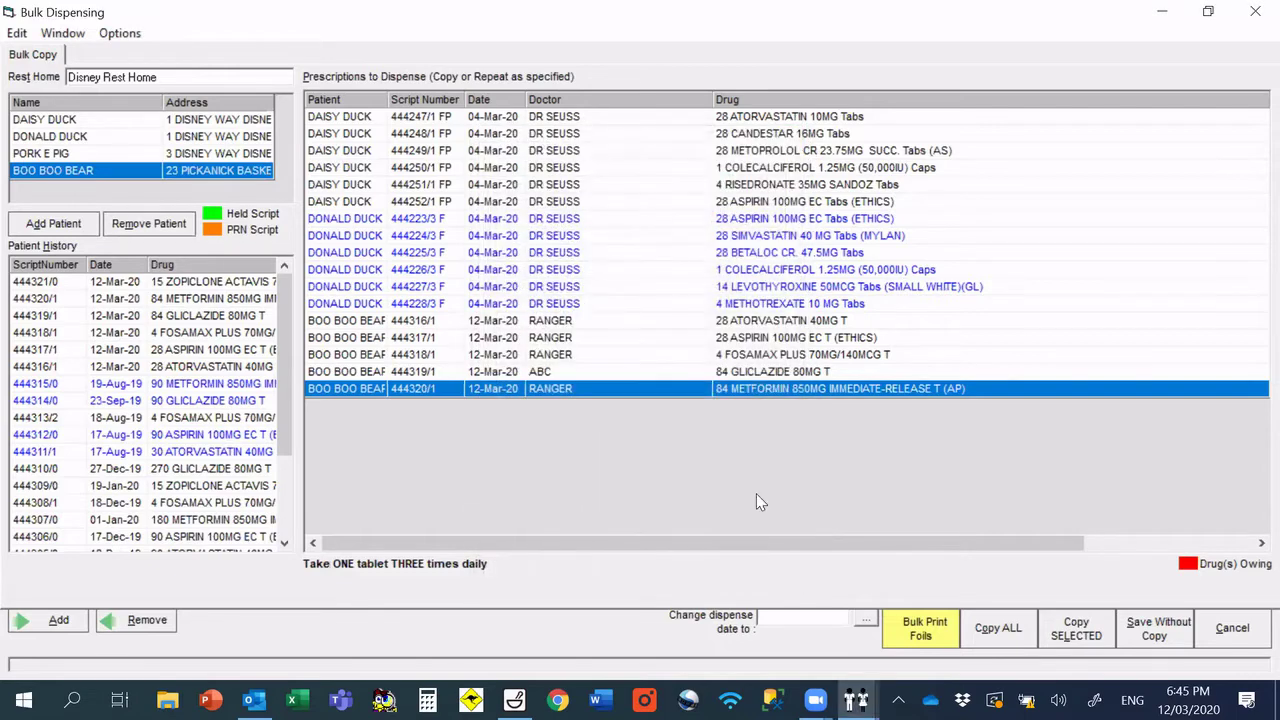
click(762, 617)
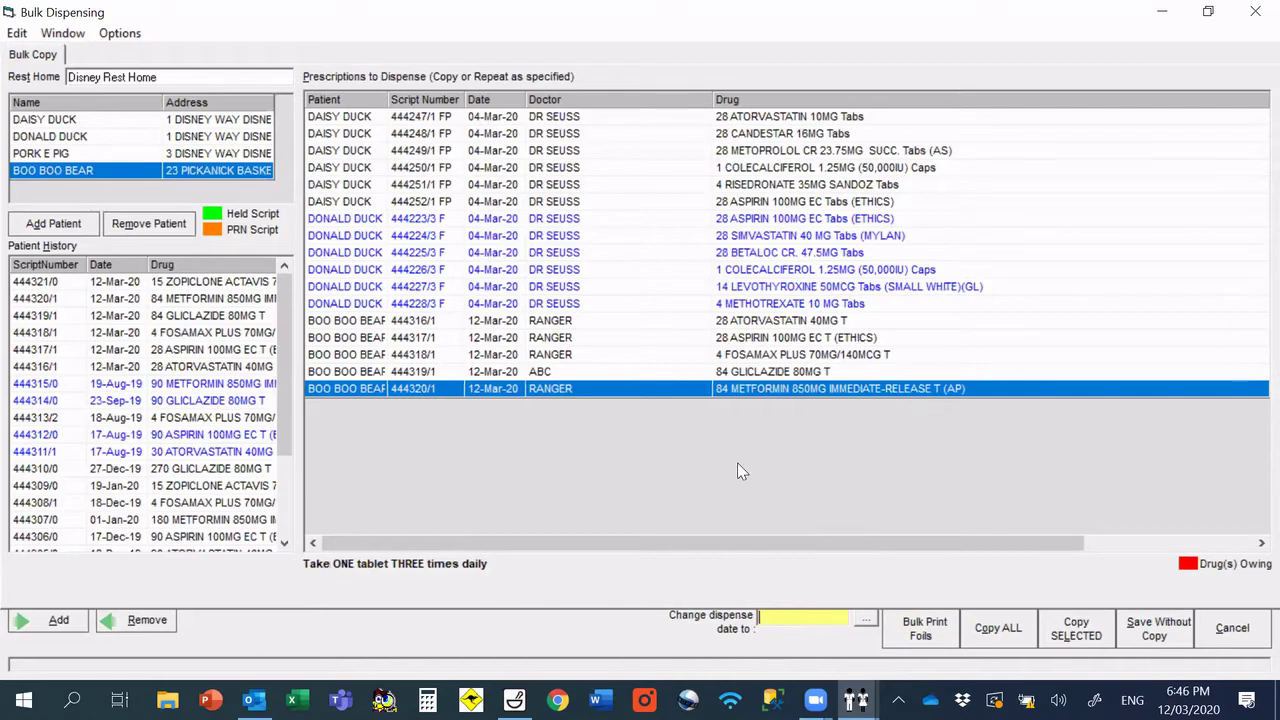
Step: Print the script listing to a PDF named 'Bulk Copy2' on the Desktop
click(64, 38)
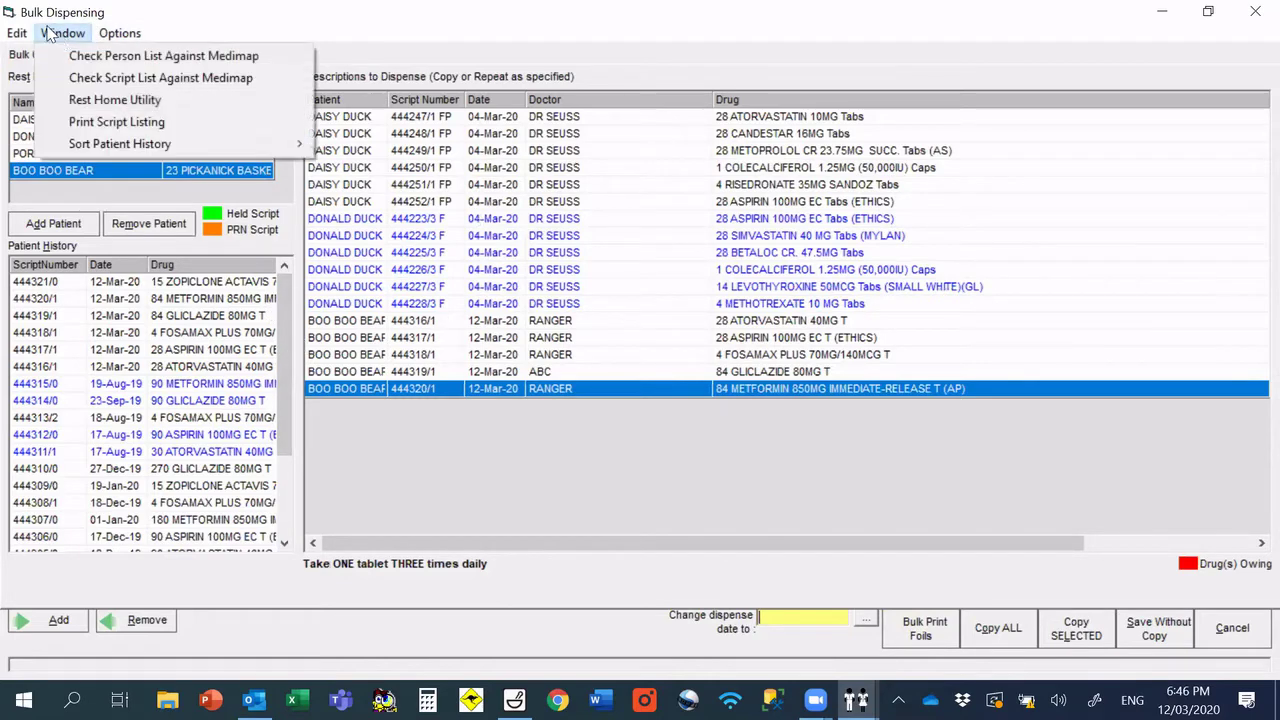
click(92, 124)
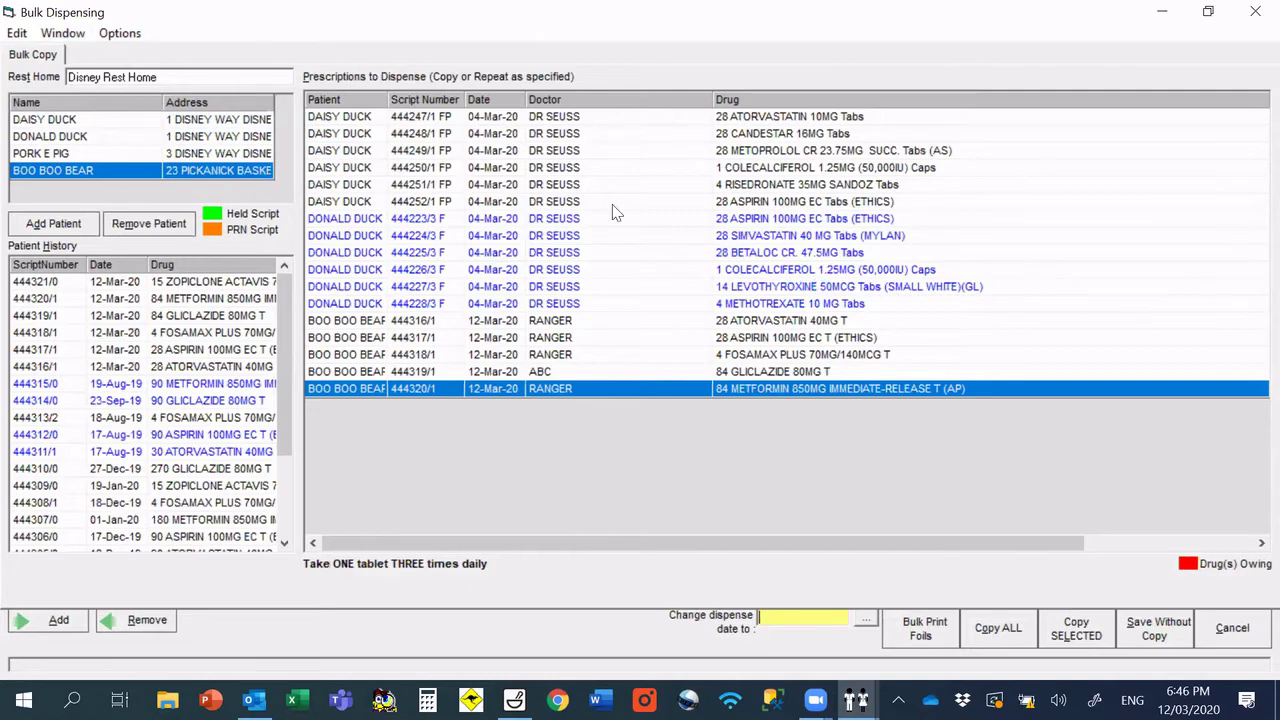
click(722, 417)
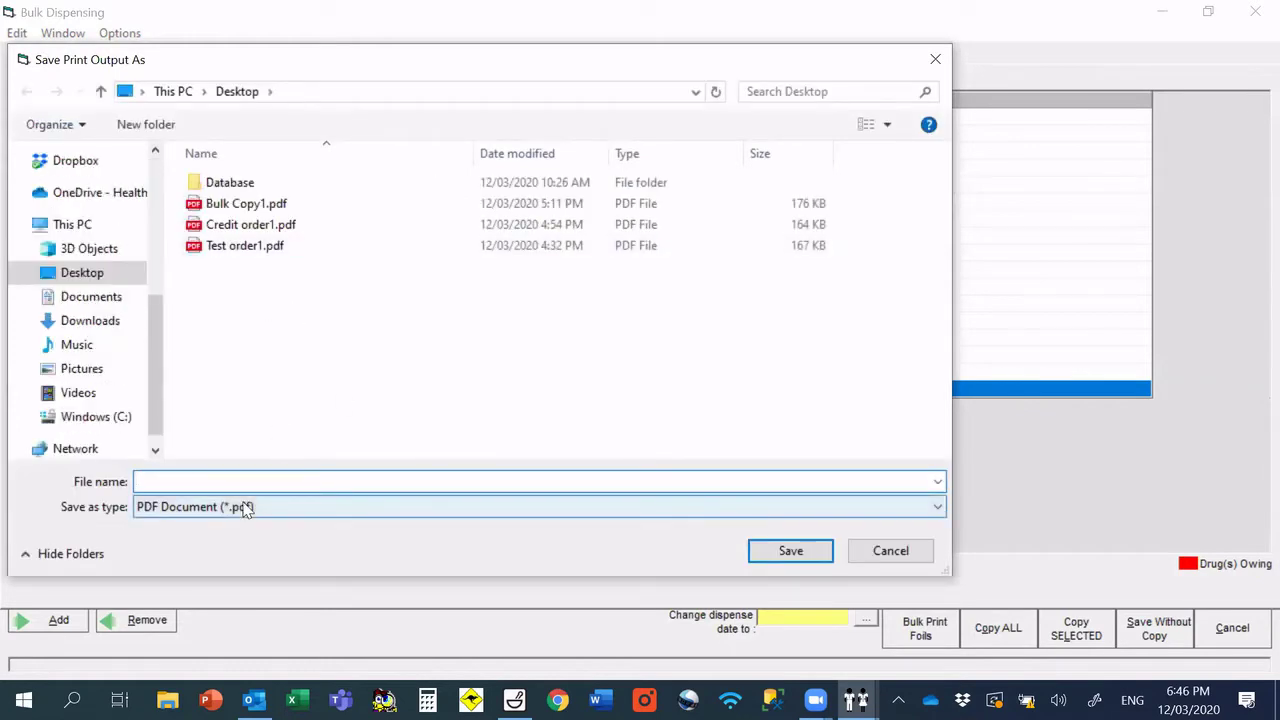
text(Bulk )
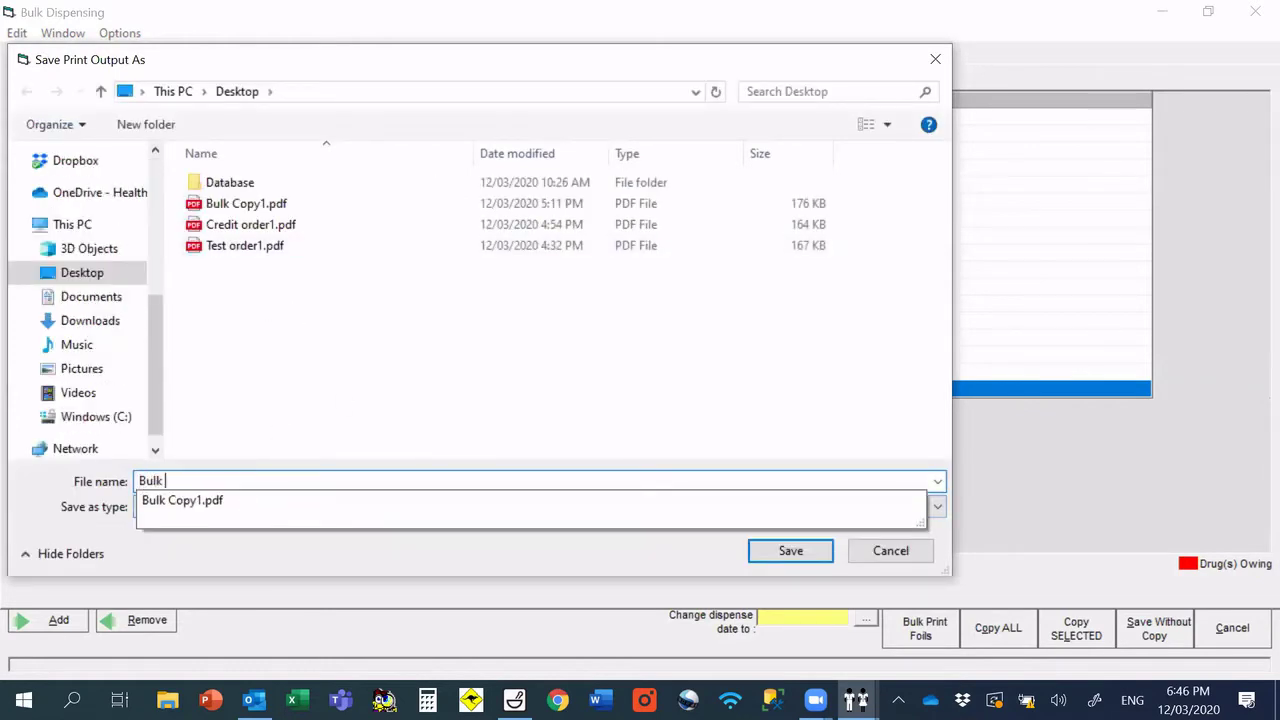
text(Copy2)
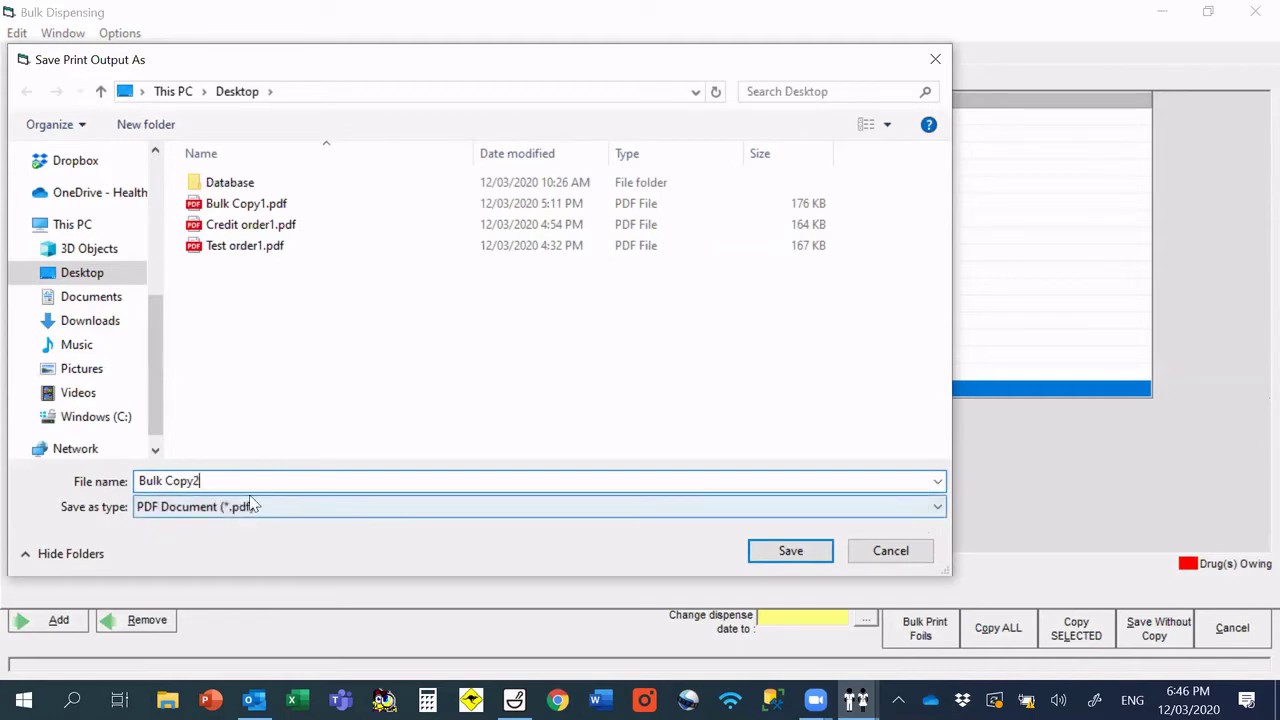
click(786, 553)
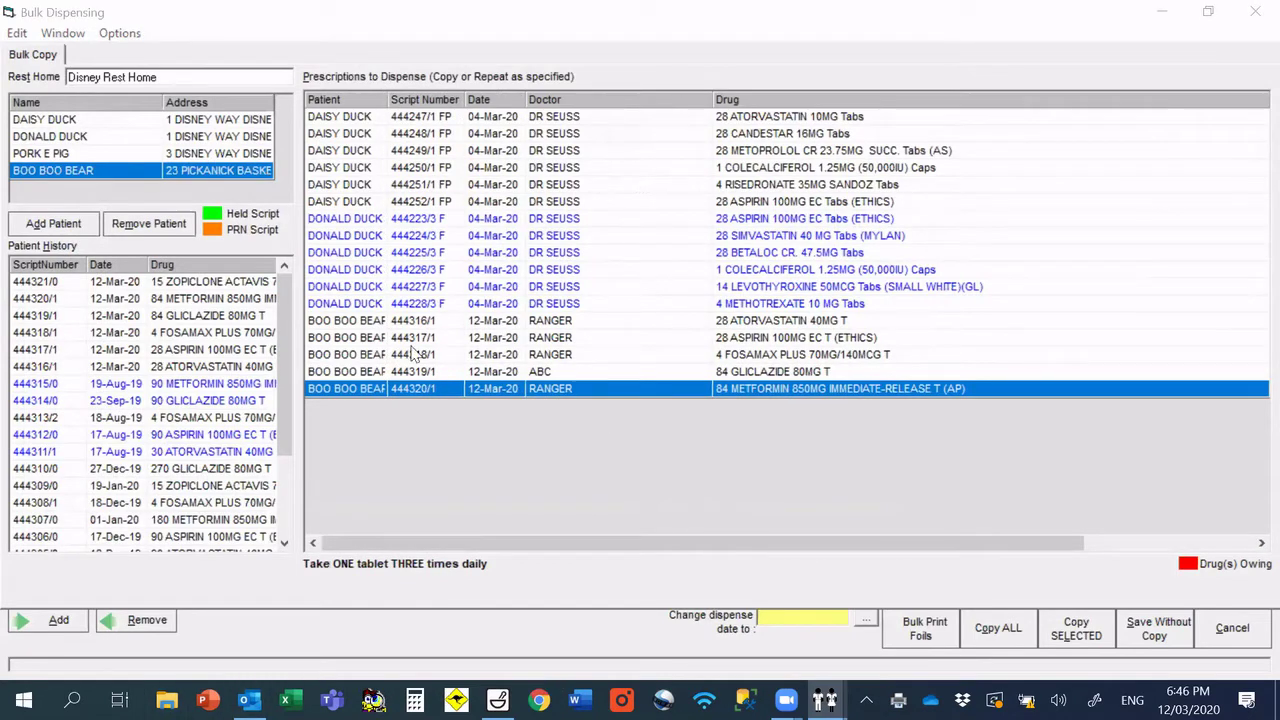
Step: Open Bulk Copy2.pdf from File Explorer's Recent files to view the listing
click(166, 700)
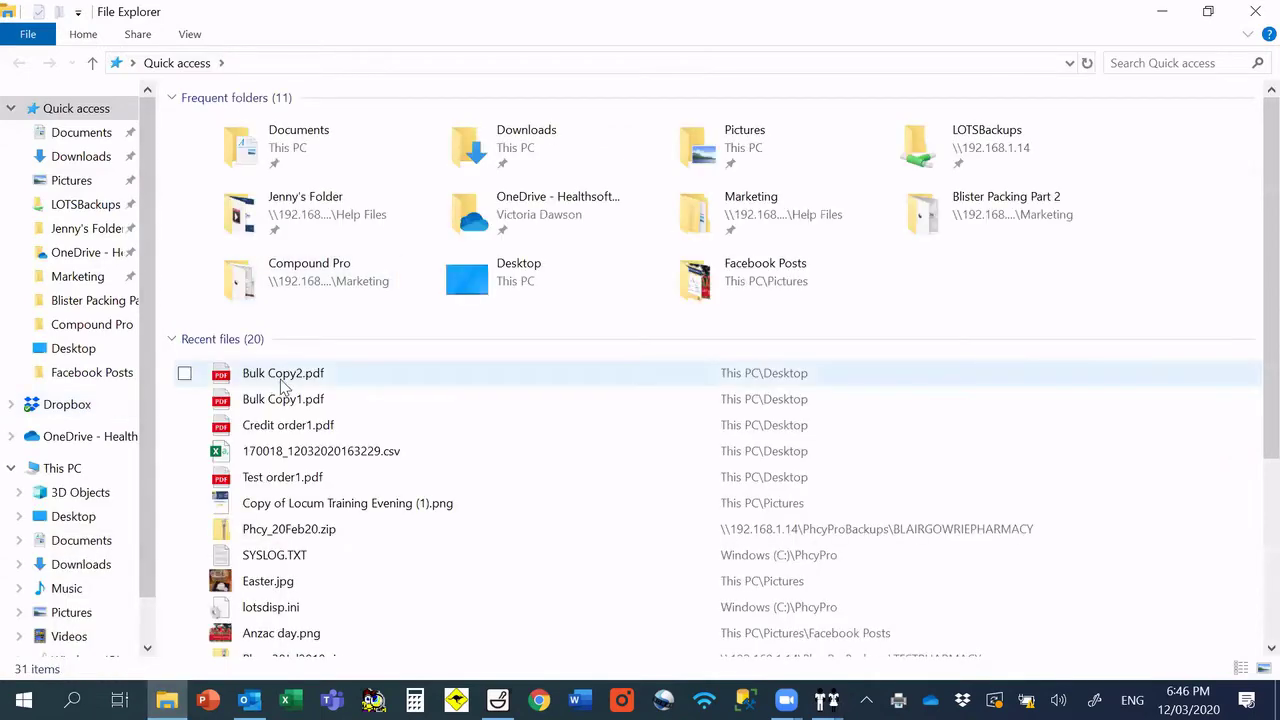
click(287, 388)
double_click(286, 388)
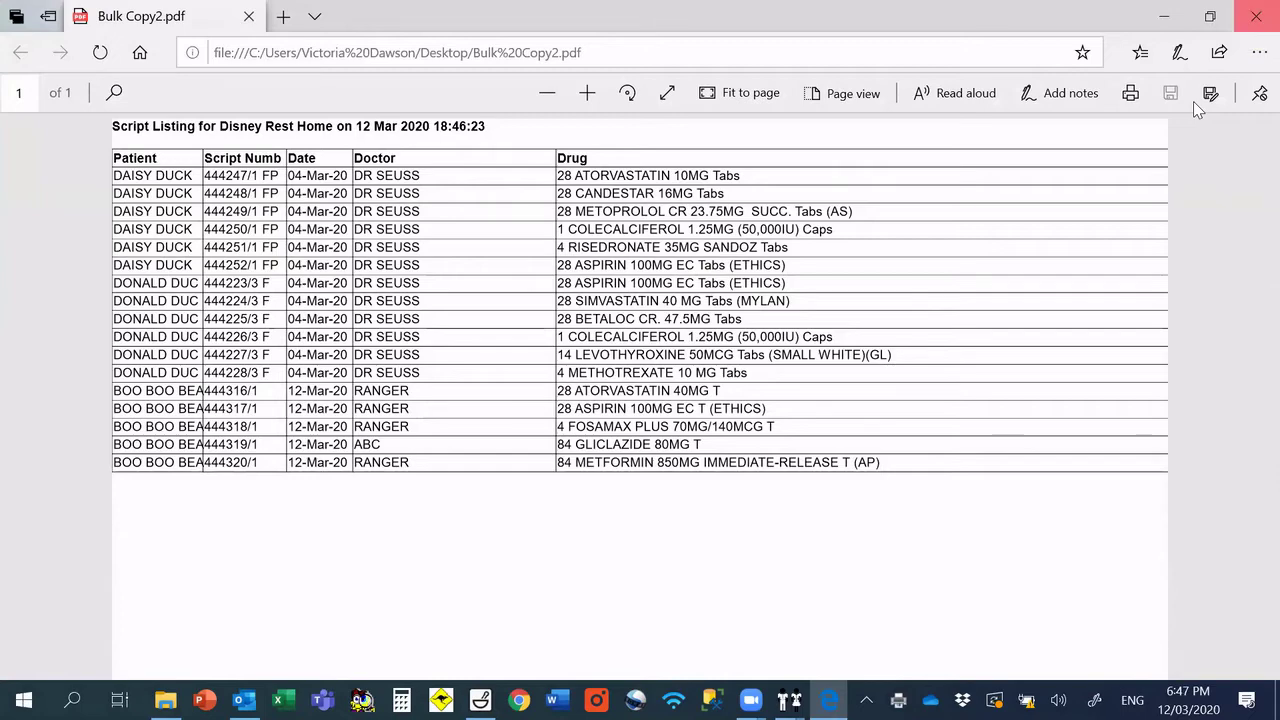
Step: Close the Bulk Copy2 PDF in Edge and switch back to RxOne's Bulk Dispensing window
click(1256, 16)
click(827, 700)
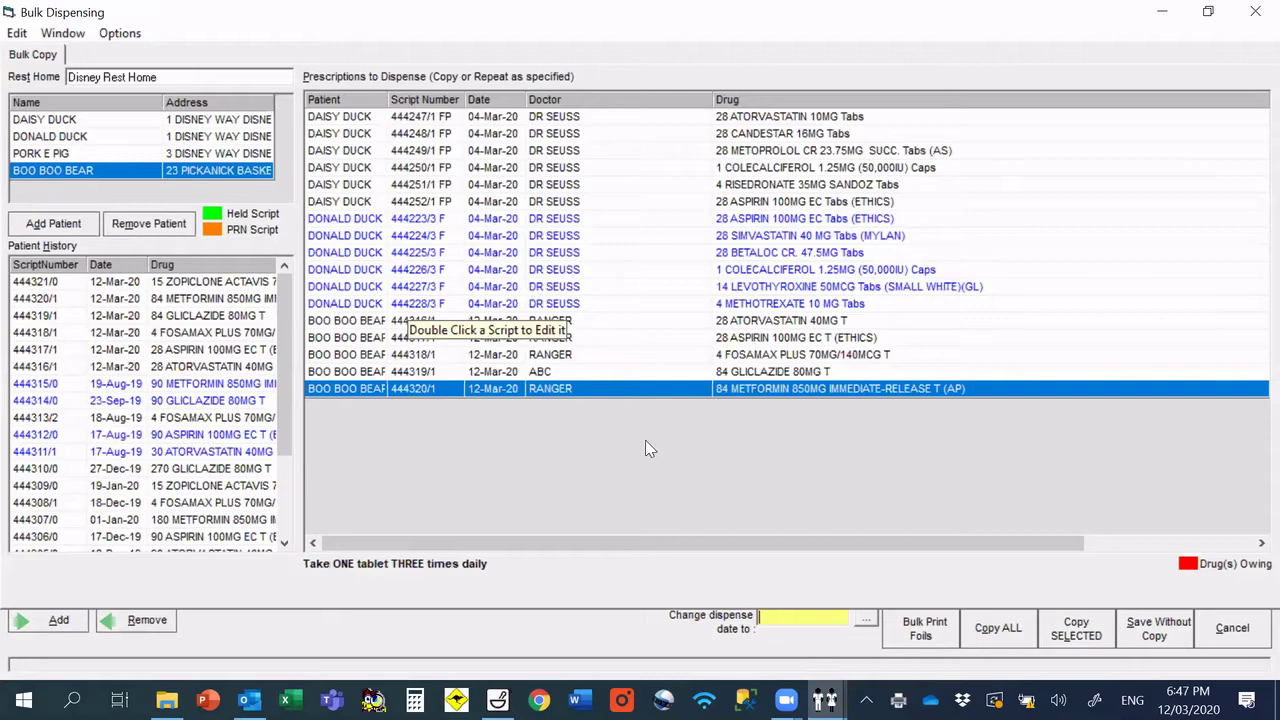
Step: Close Bulk Dispensing from the keyboard and toggle the Main Menu on the home screen
key(alt+Tab)
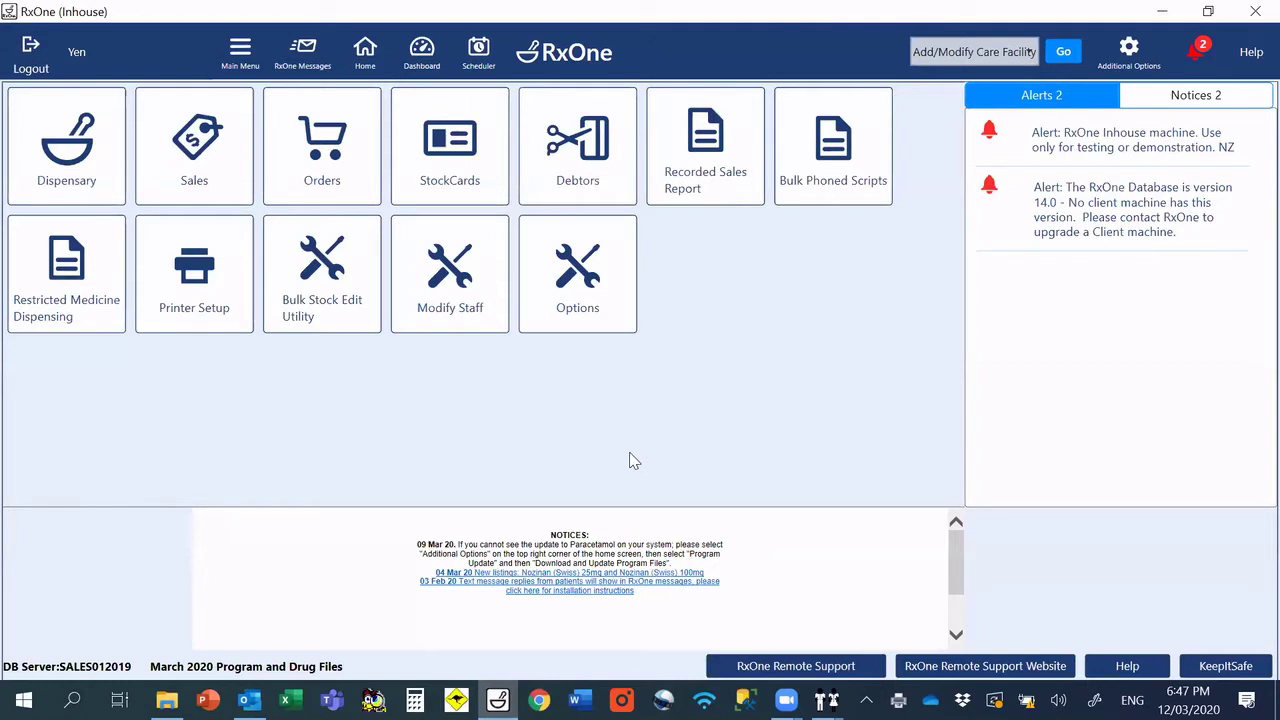
click(253, 54)
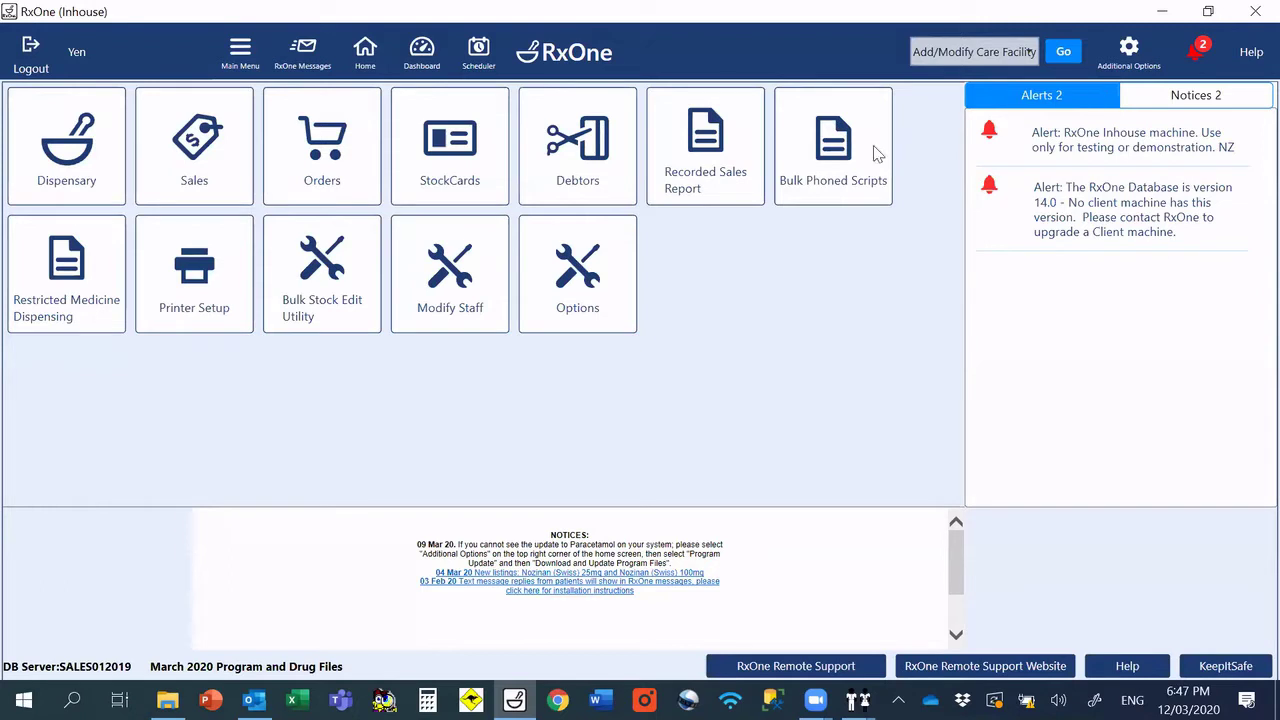
Step: Browse the Reports entries in the Main Menu
click(240, 52)
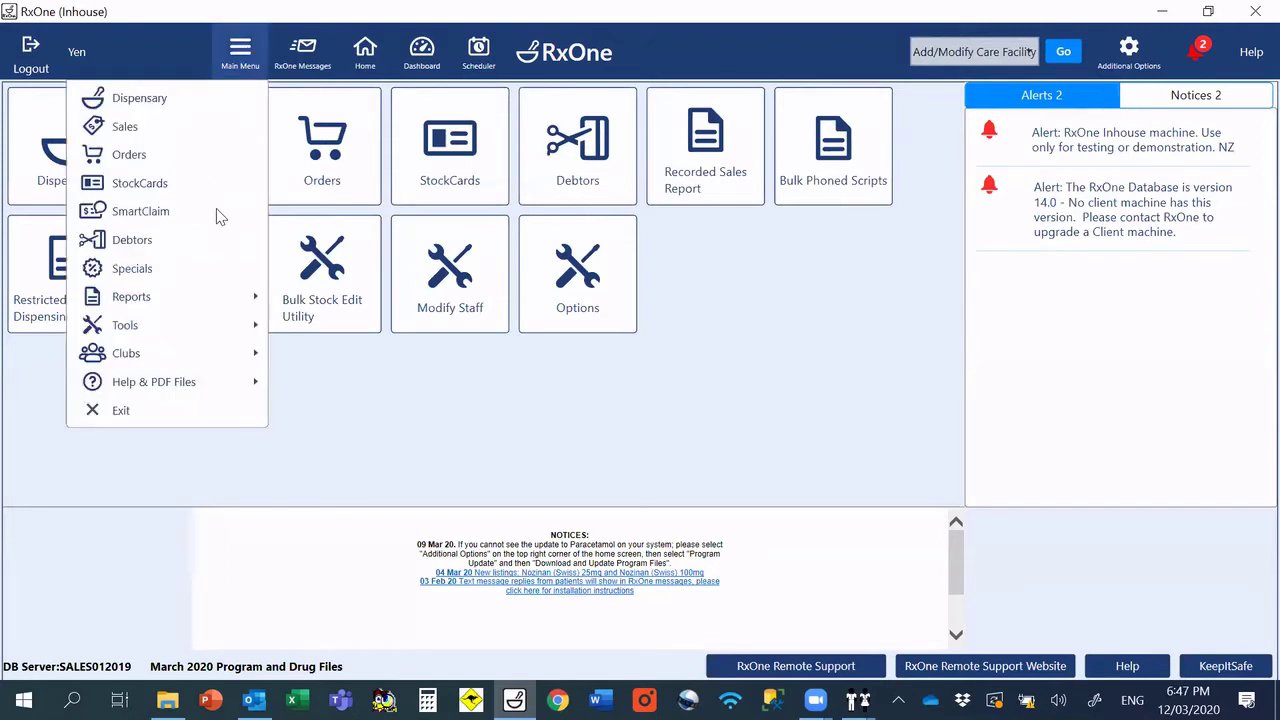
mouse_move(176, 309)
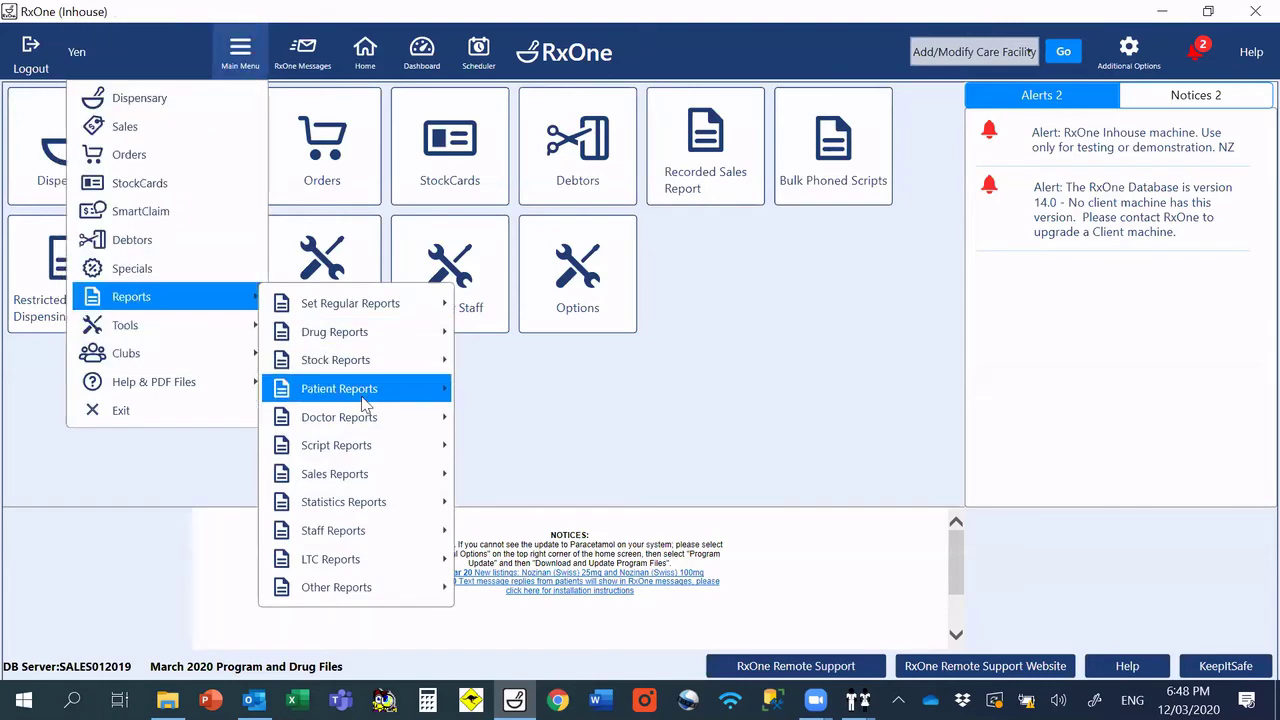
mouse_move(366, 403)
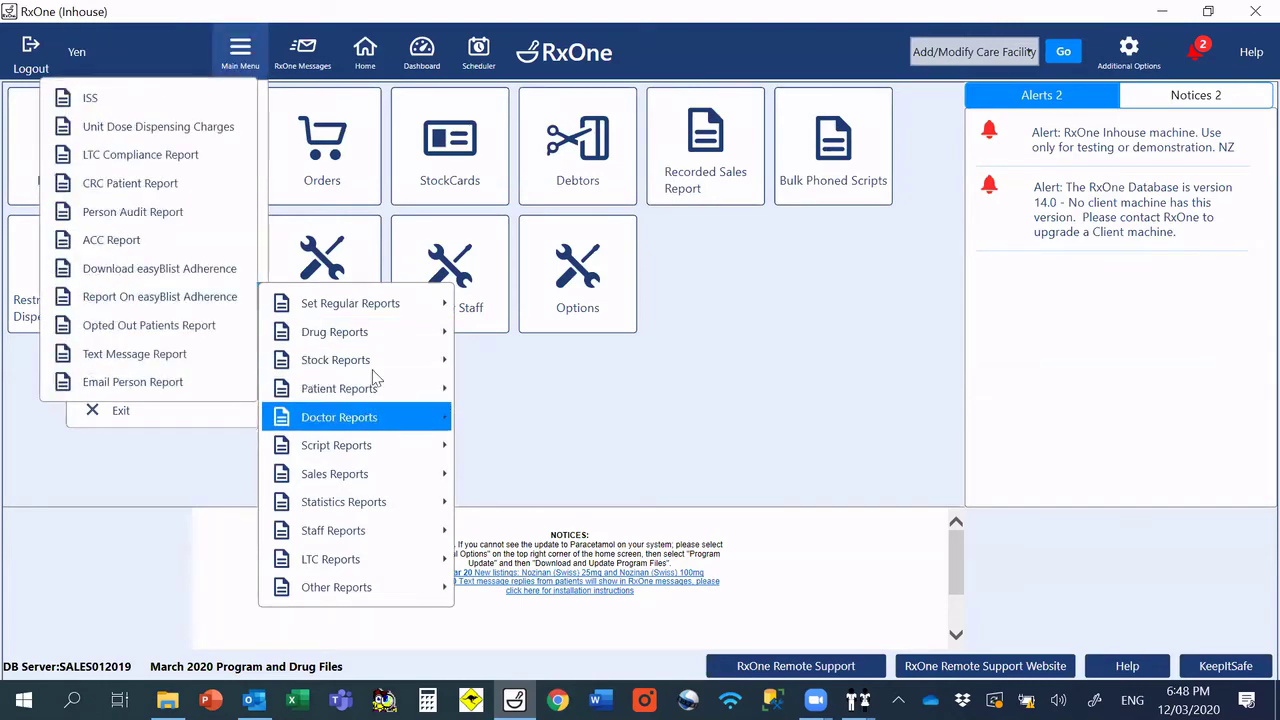
mouse_move(362, 448)
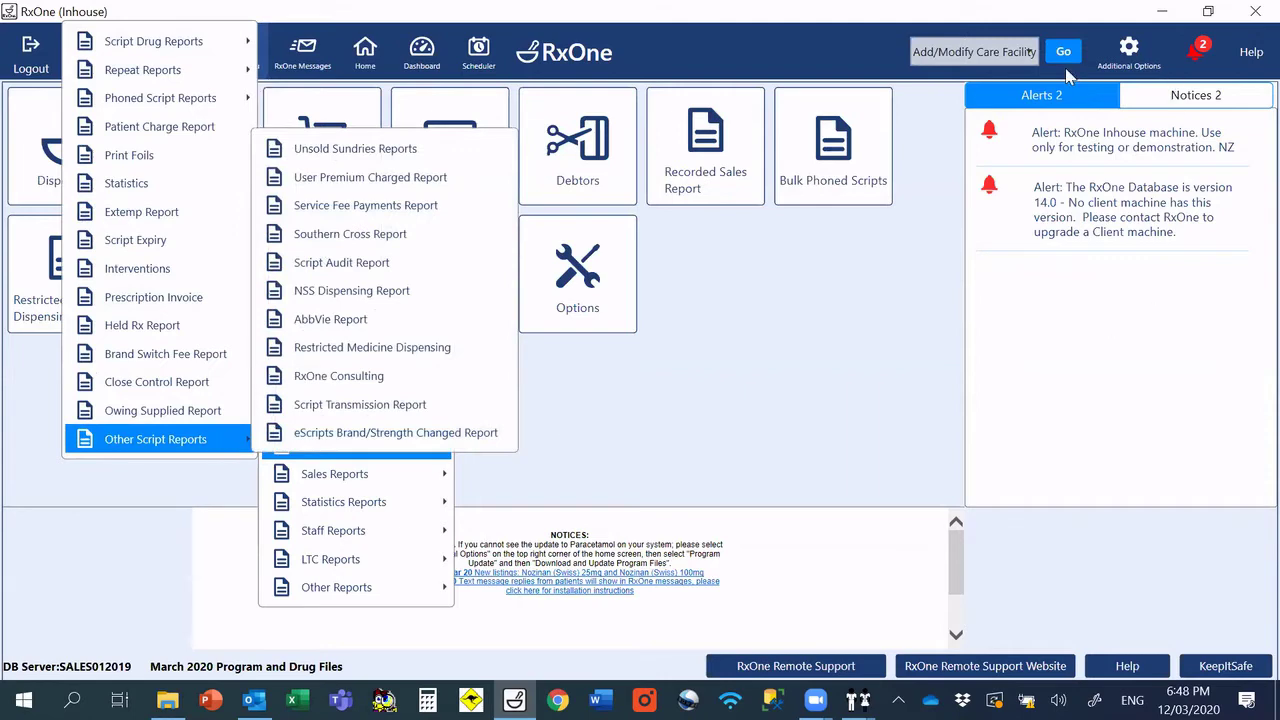
Step: Search for 'Bulk' and open the Bulk Phoned Scripts report
click(982, 55)
double_click(982, 55)
drag(915, 53, 1028, 65)
text(Bulk Phoned Scripts)
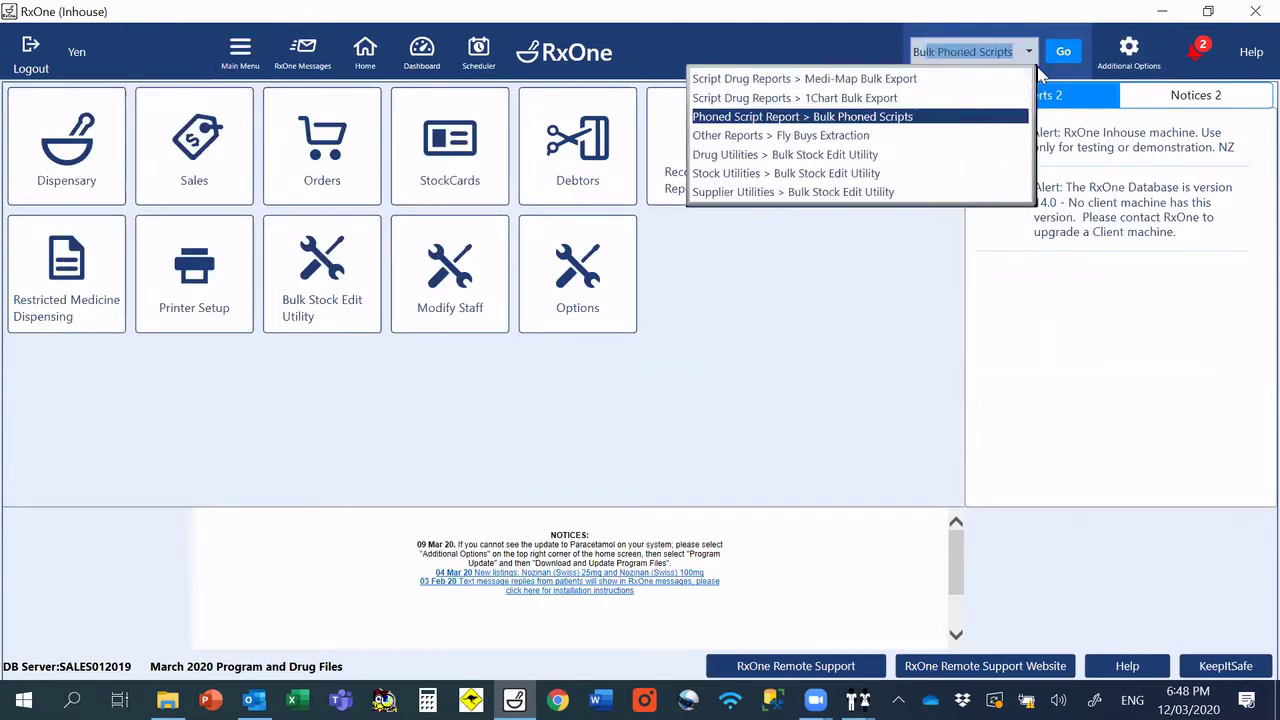
click(886, 118)
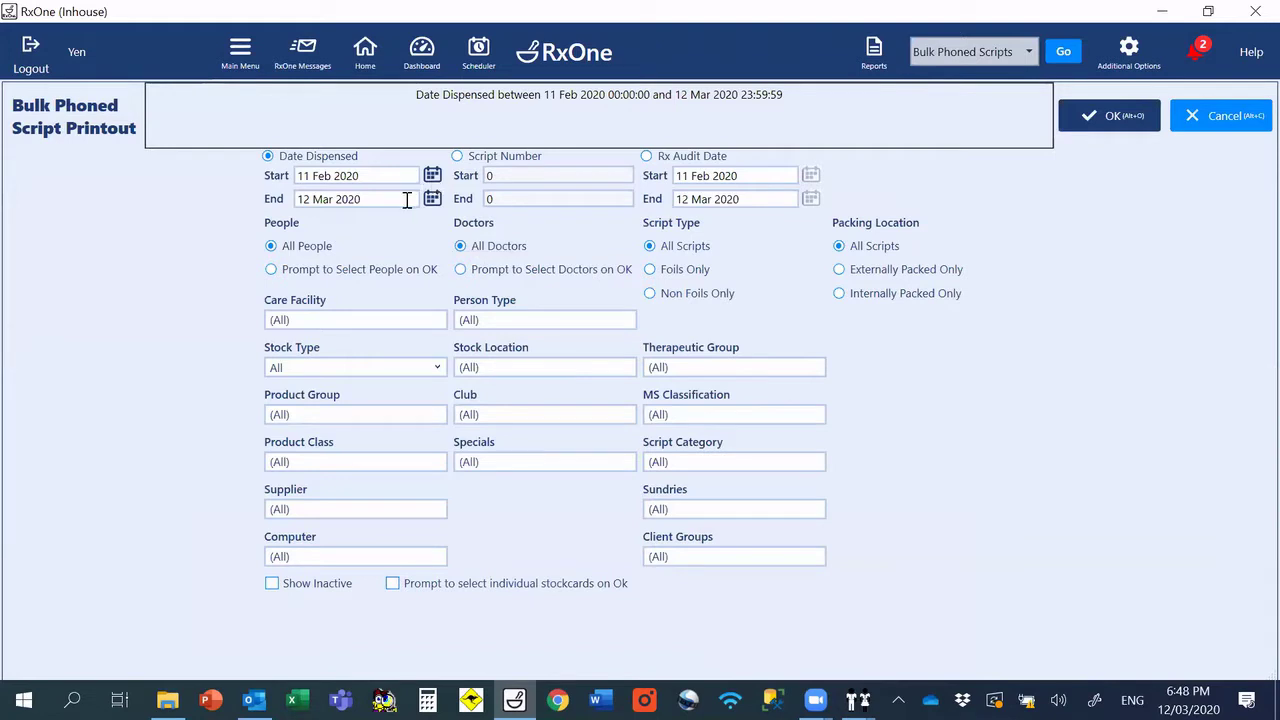
Step: Run the Bulk Phoned Script report for Disney Rest Home only, 11 Feb–12 Mar 2020
click(349, 318)
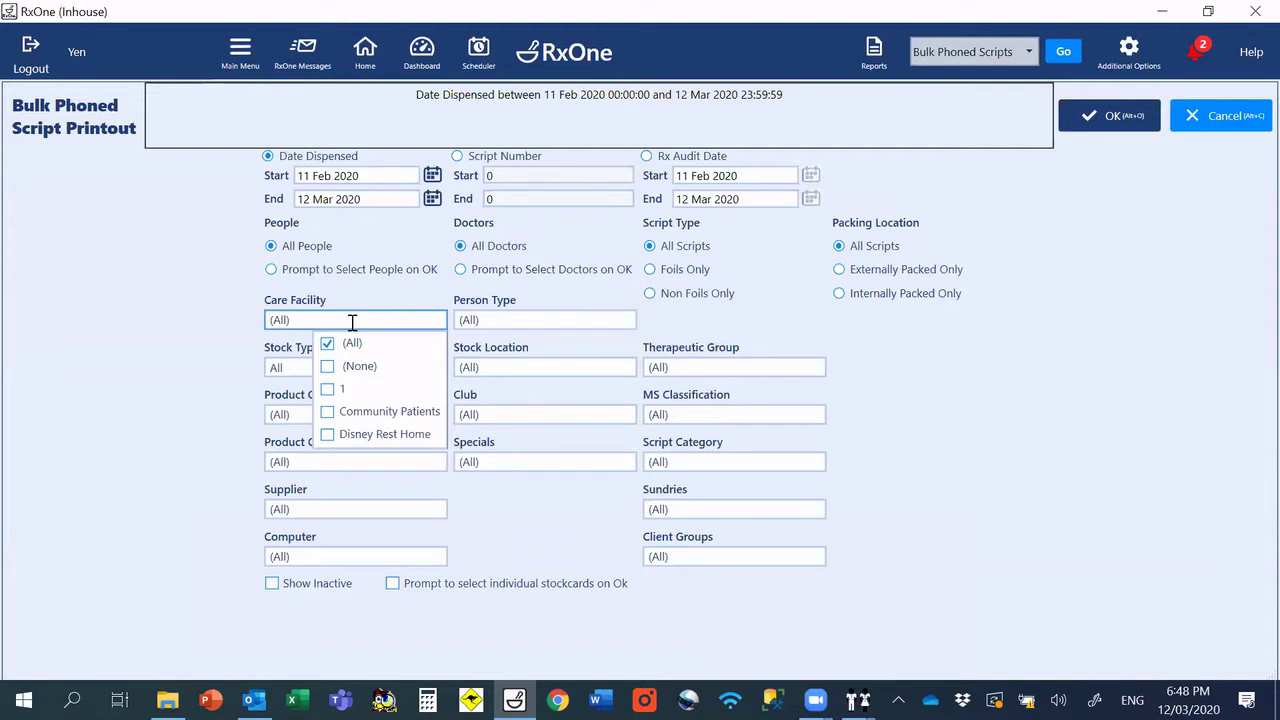
click(328, 435)
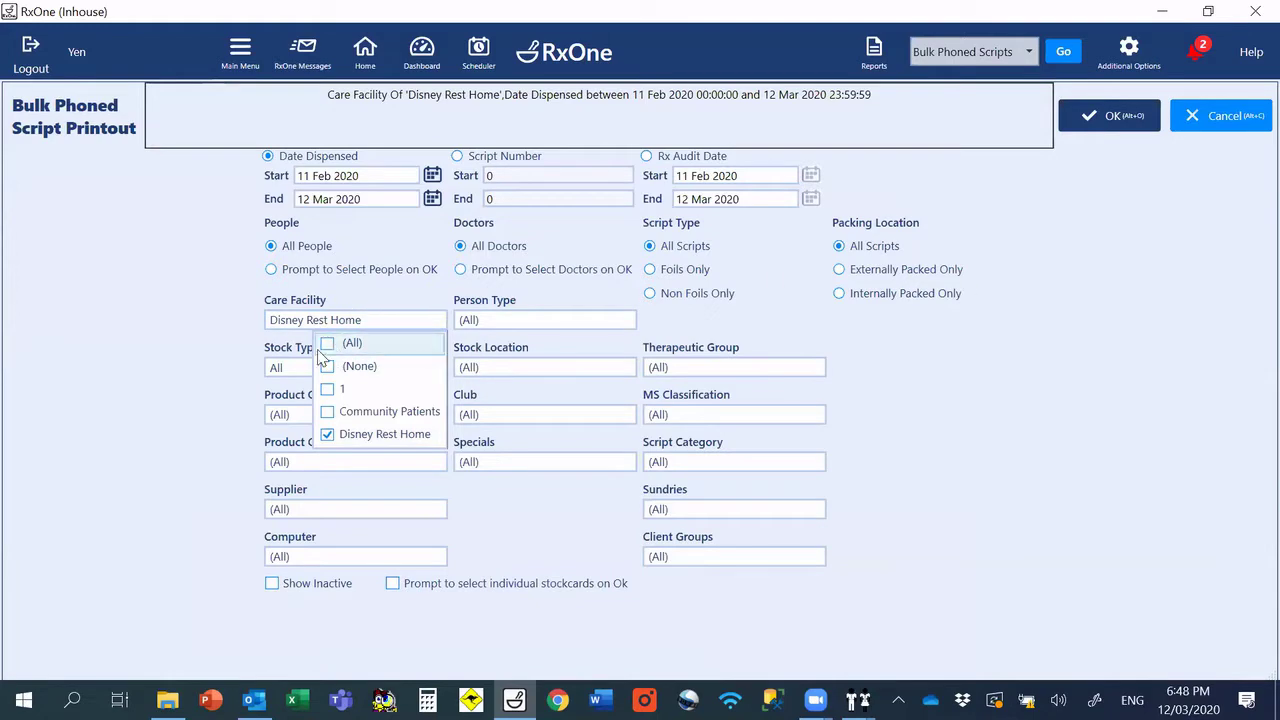
click(1107, 125)
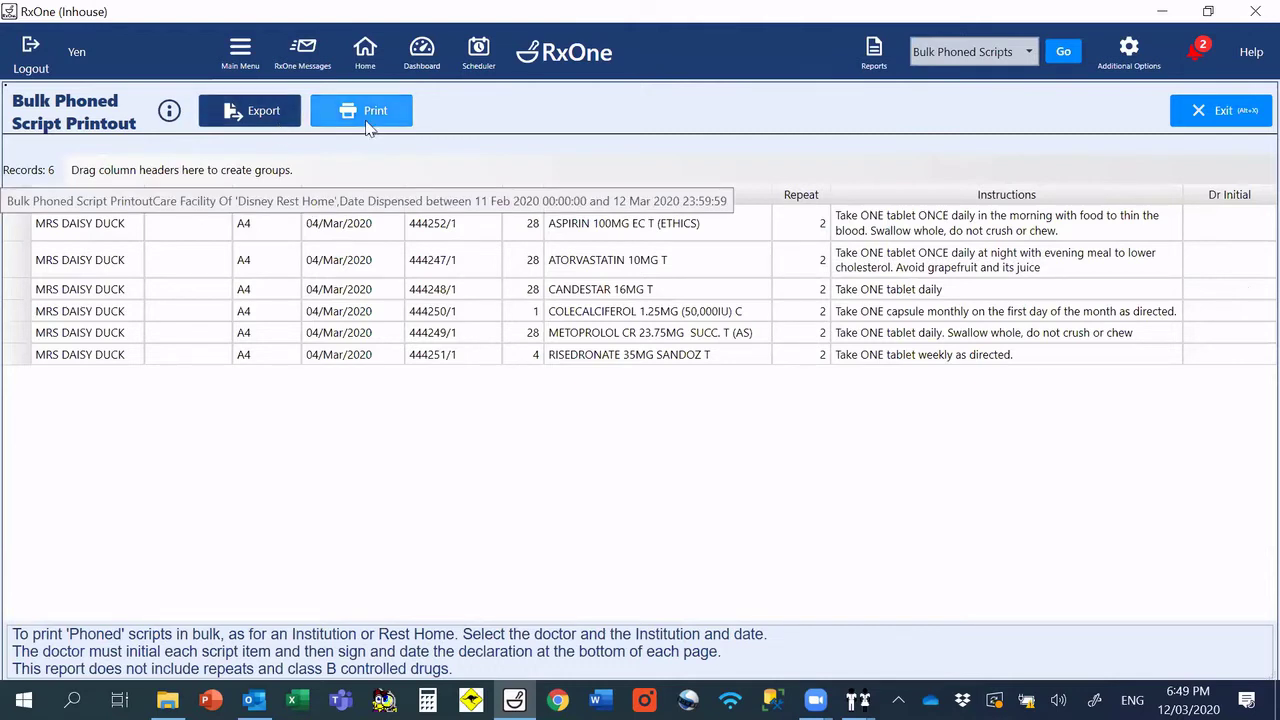
click(272, 110)
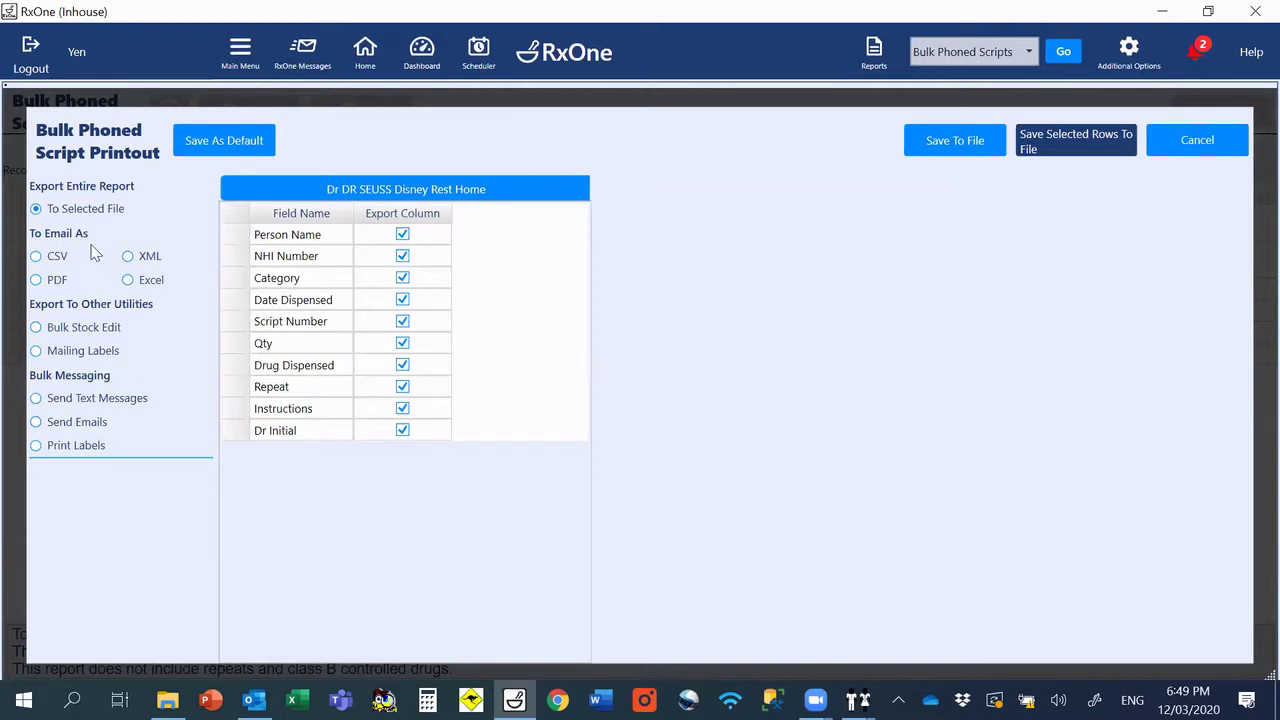
click(36, 280)
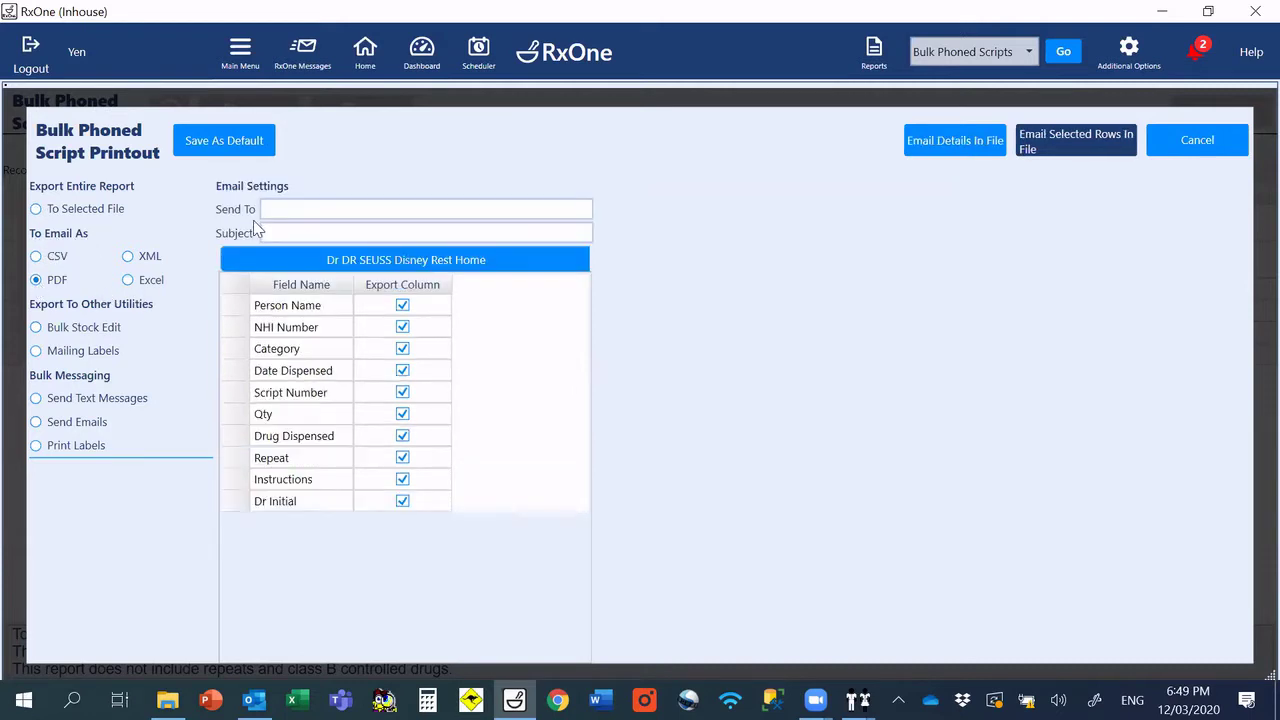
click(278, 212)
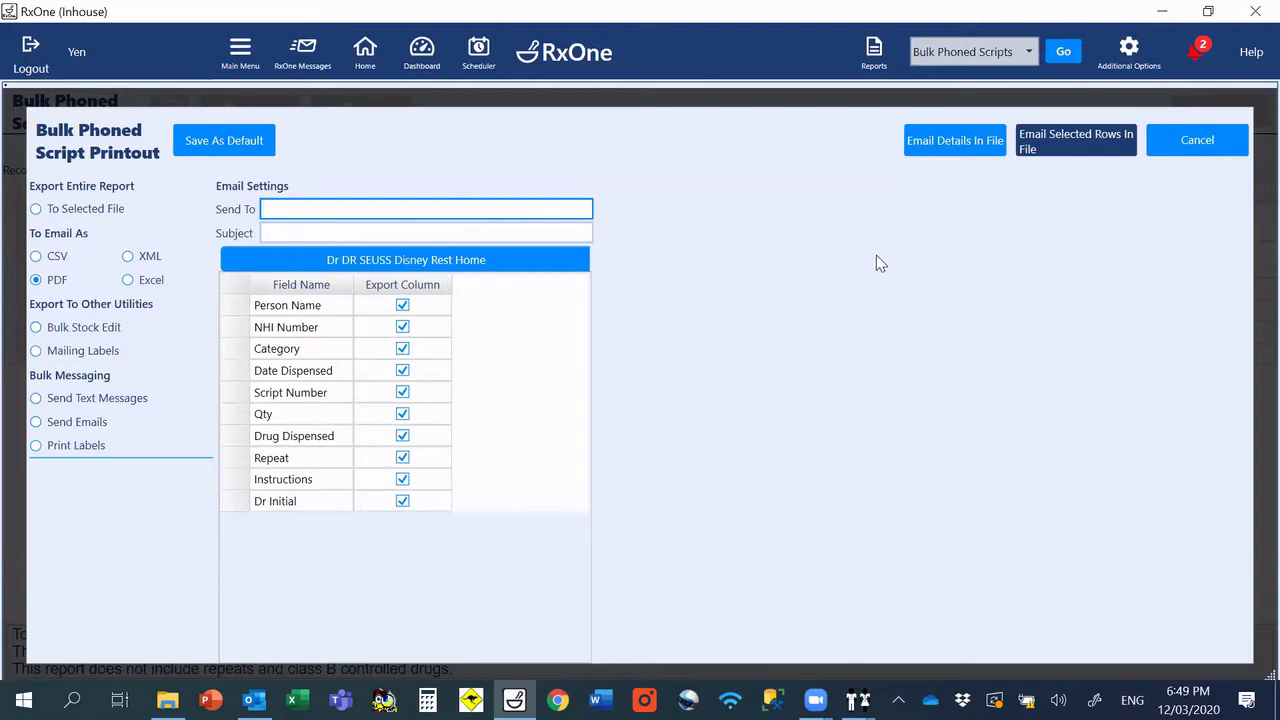
click(1221, 143)
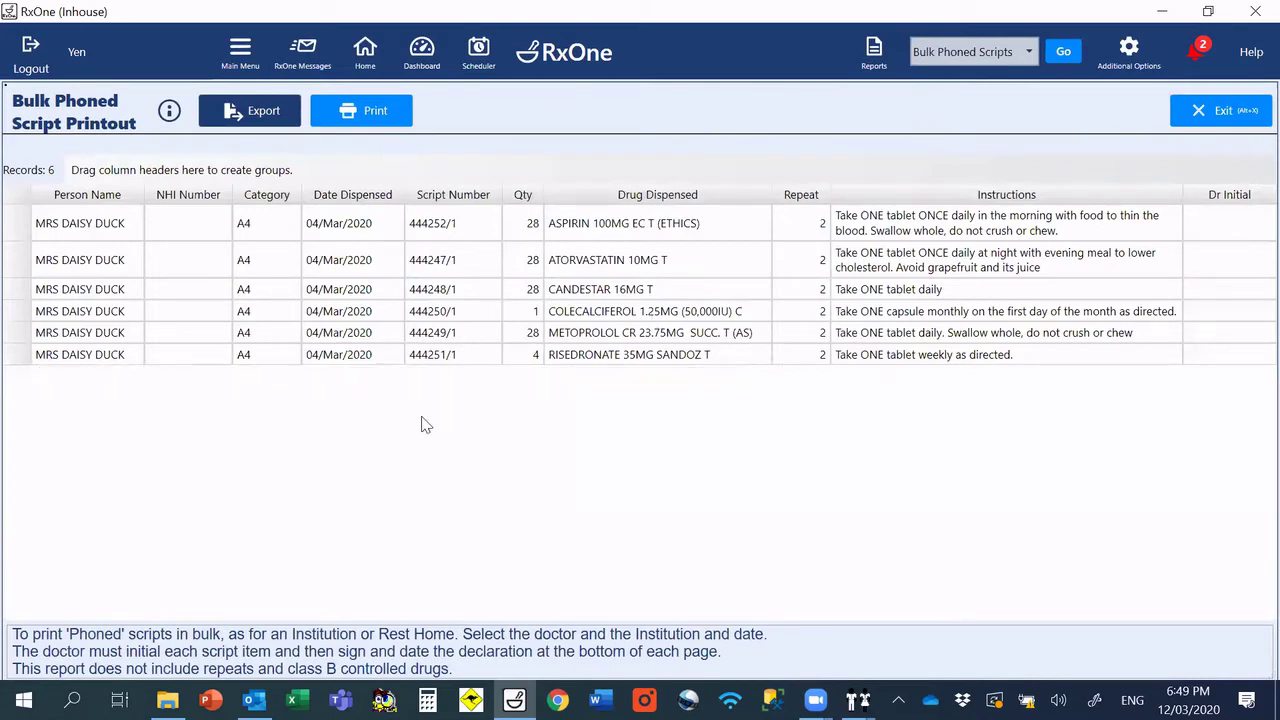
click(1226, 112)
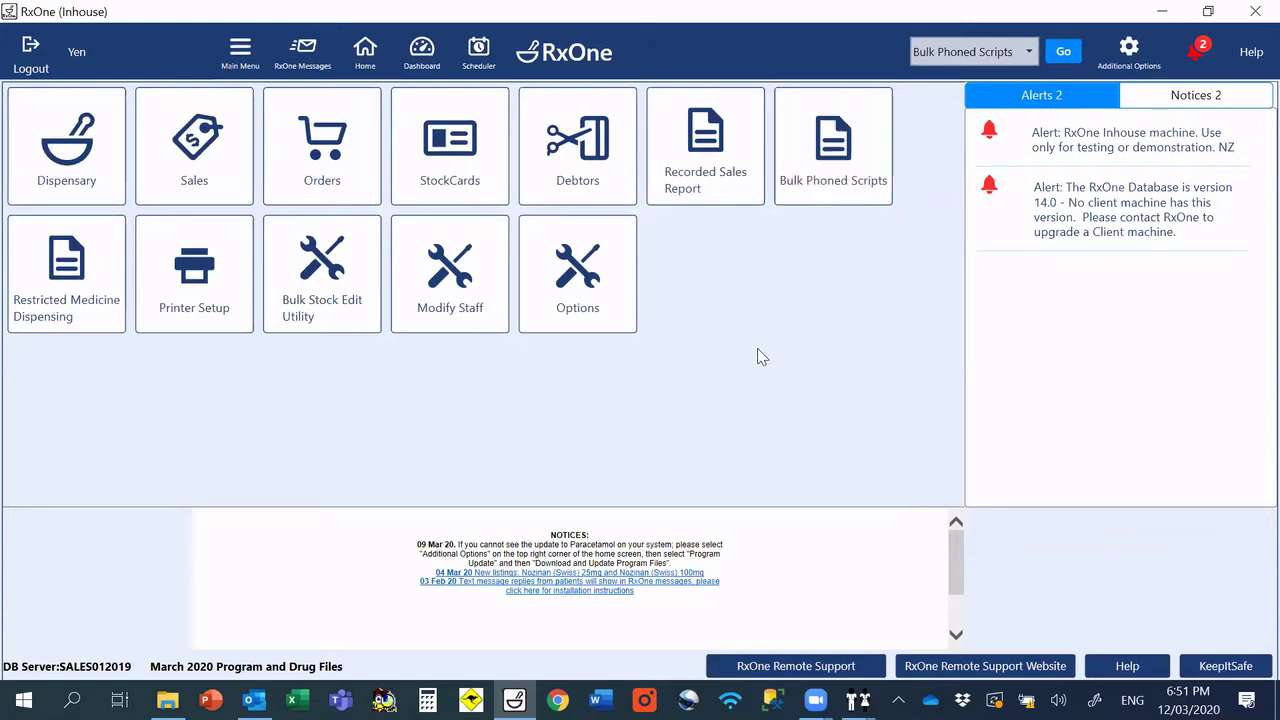
Step: Enter Orders using the staff ID and dismiss the Rolling Stocktake warning
click(349, 160)
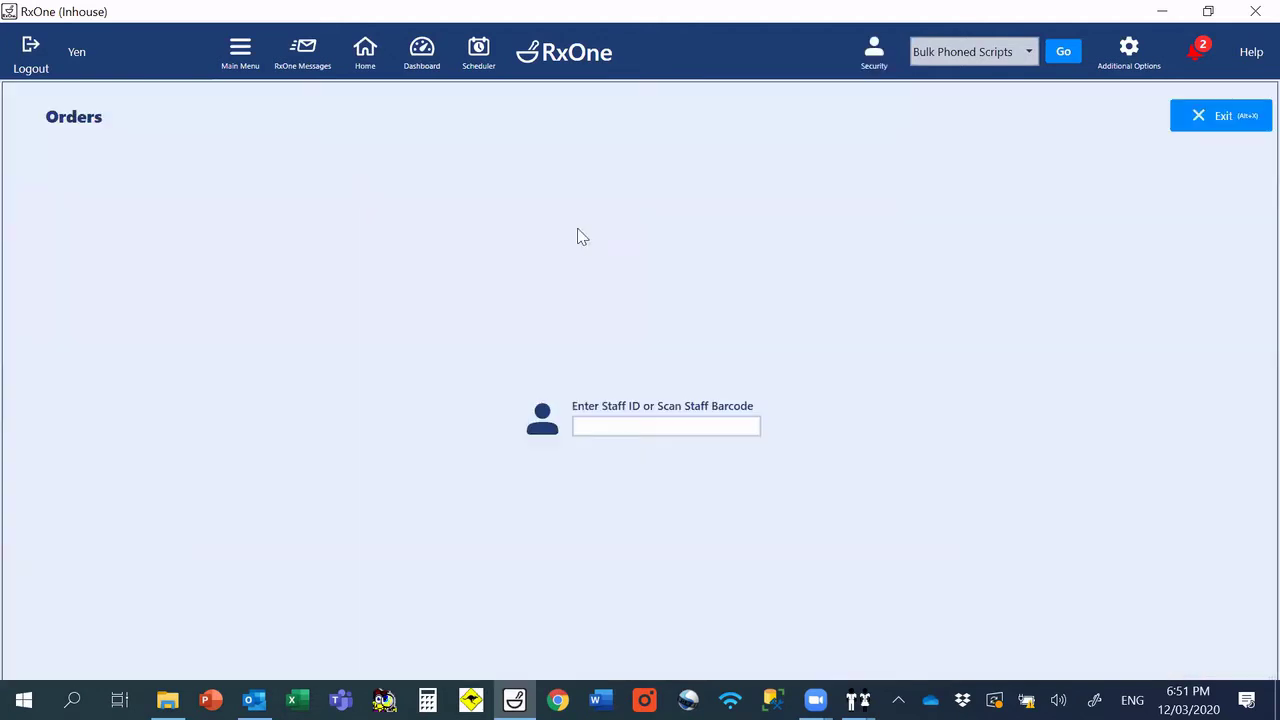
click(653, 431)
key(Return)
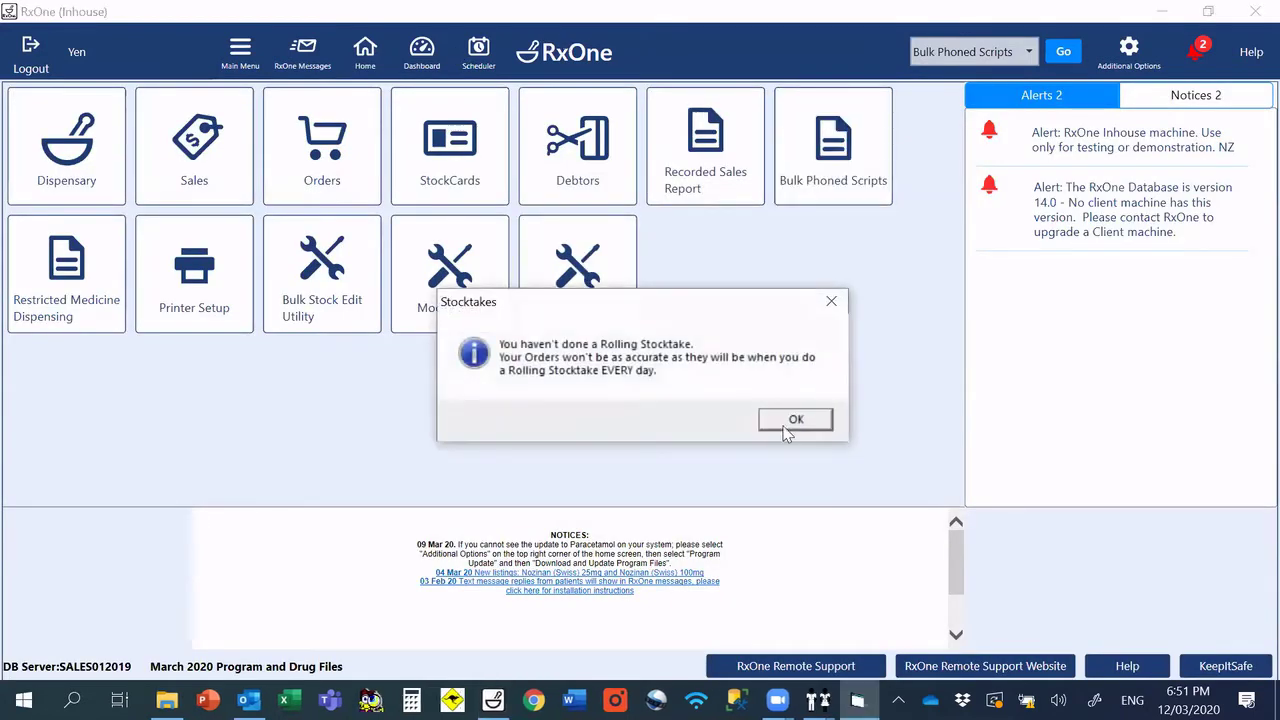
click(786, 428)
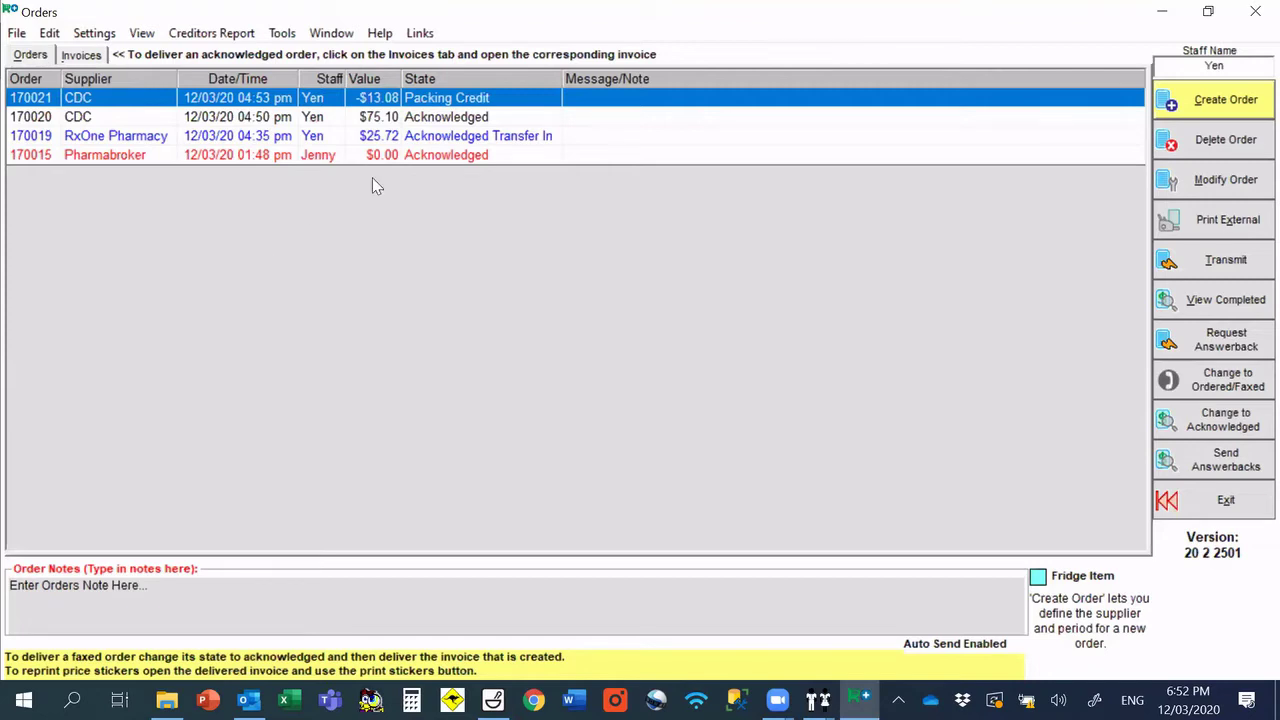
Step: Review CDC's supplier details from Supplier Settings, checking header code H359, then close them
click(17, 34)
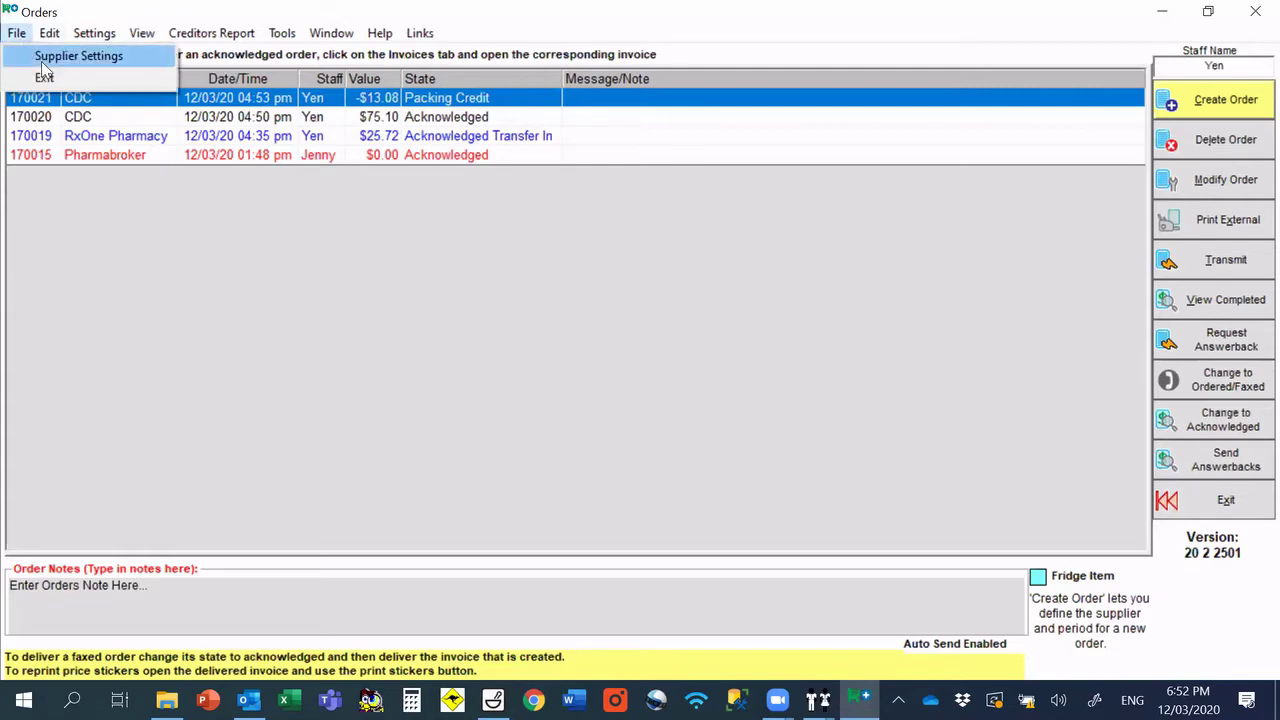
click(41, 57)
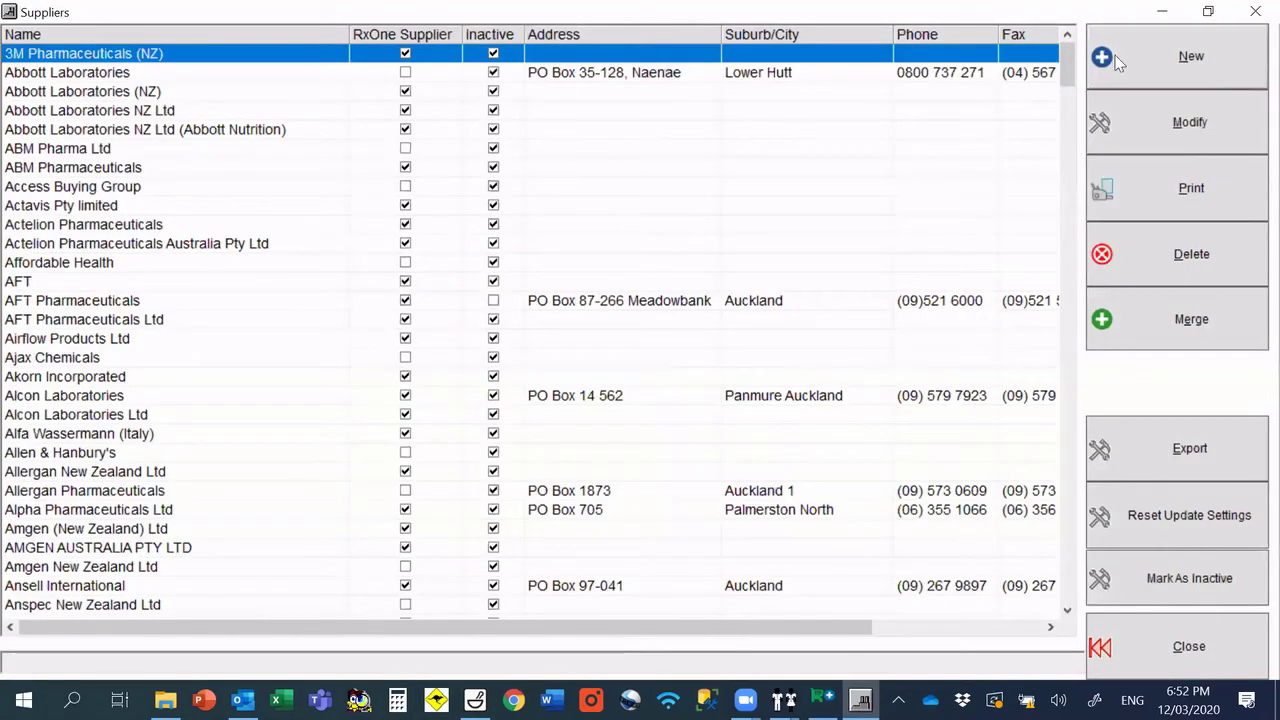
drag(1064, 76, 1073, 165)
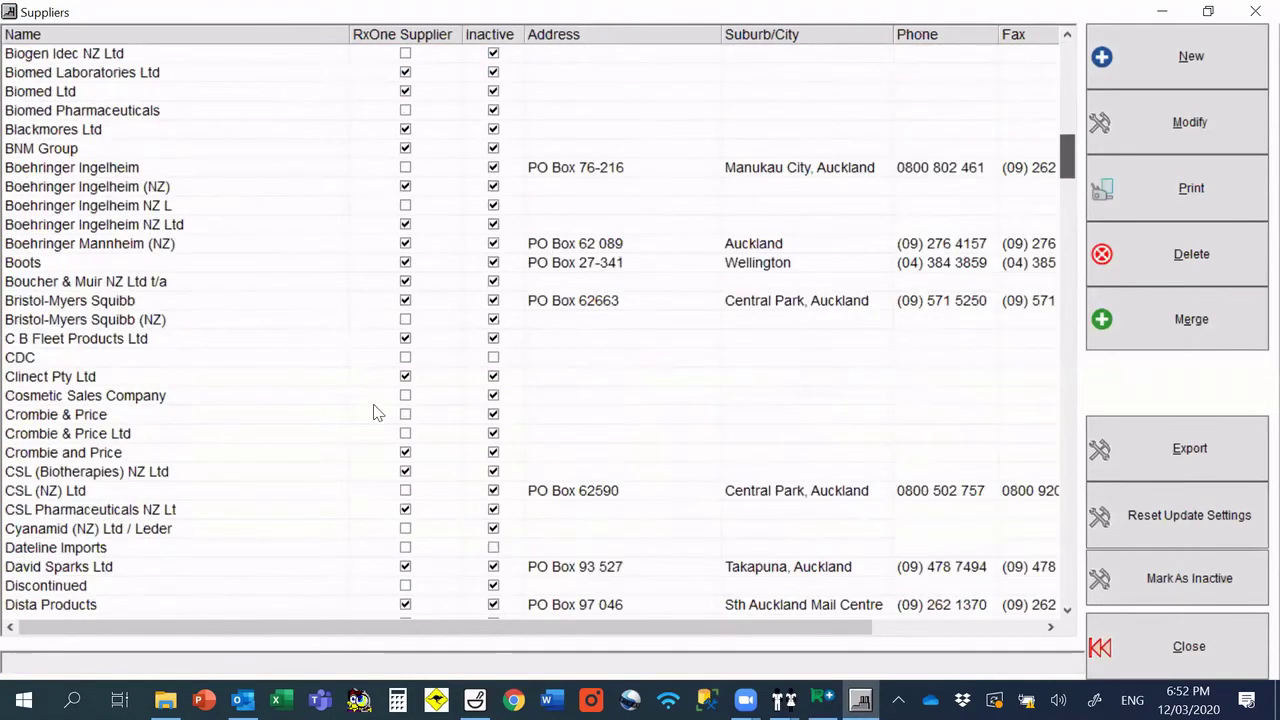
click(118, 358)
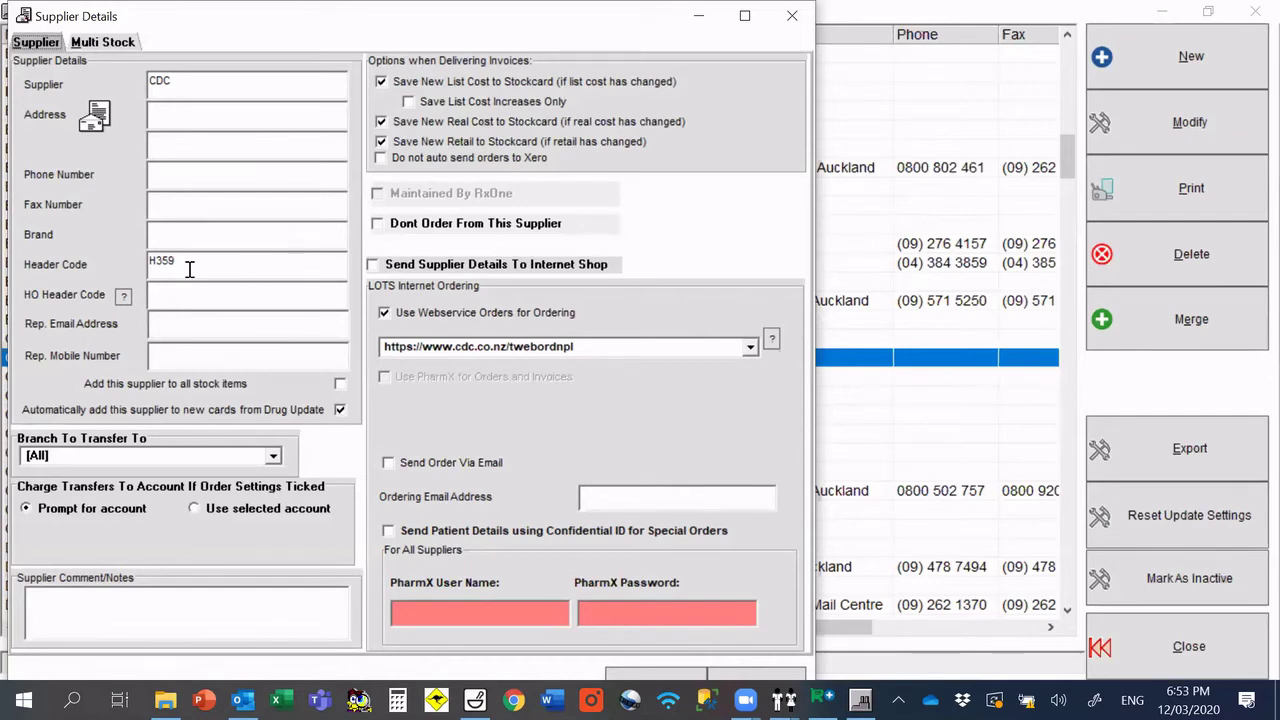
drag(149, 259, 192, 262)
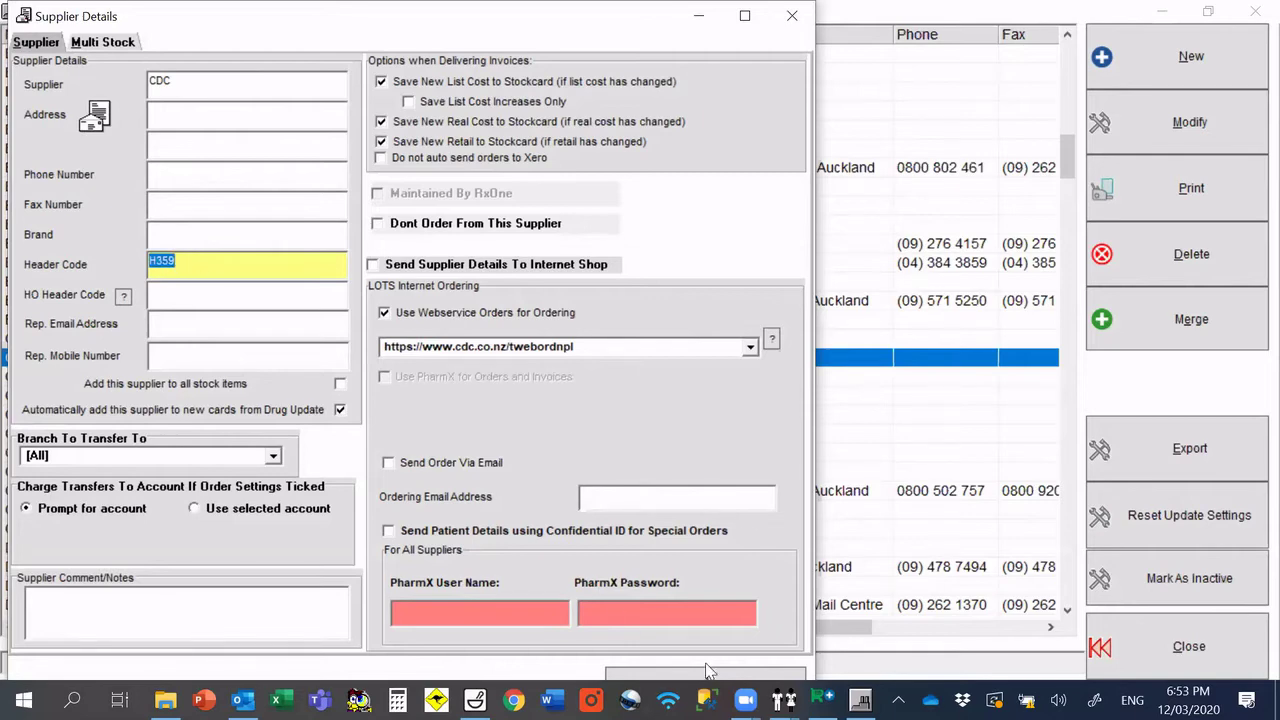
click(662, 679)
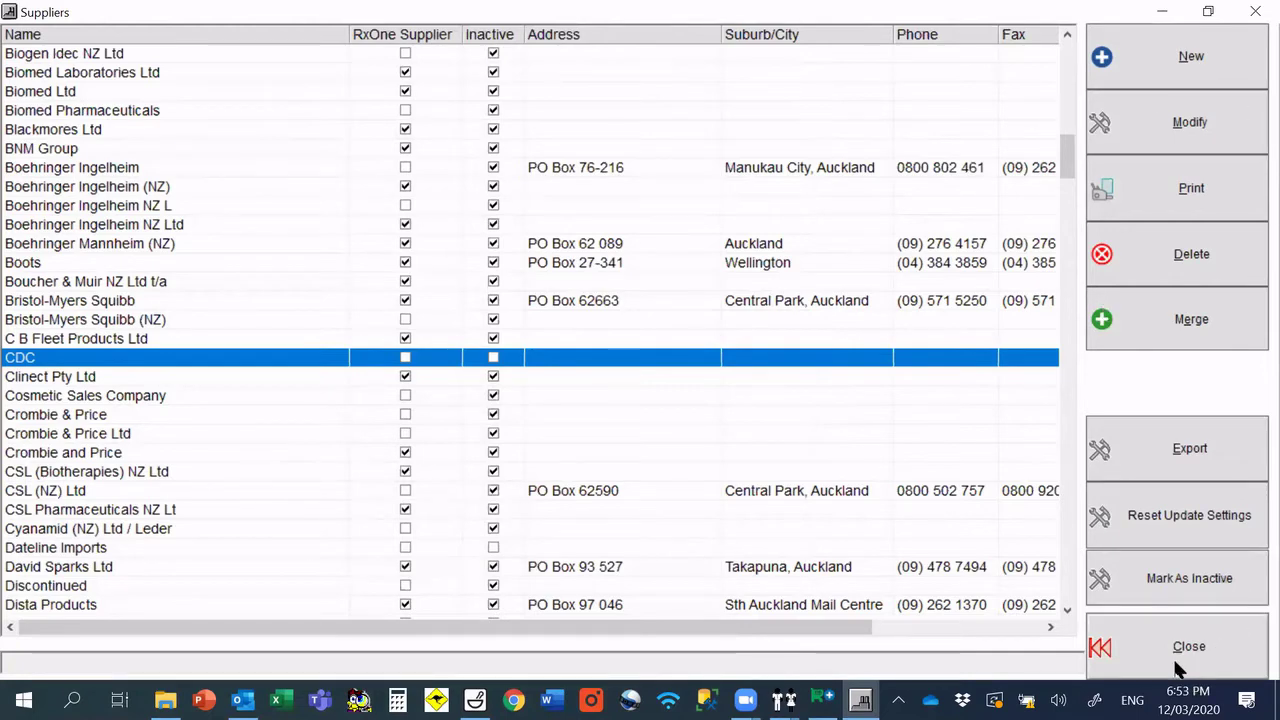
Step: Close the Suppliers list to get back to the Orders list
click(822, 700)
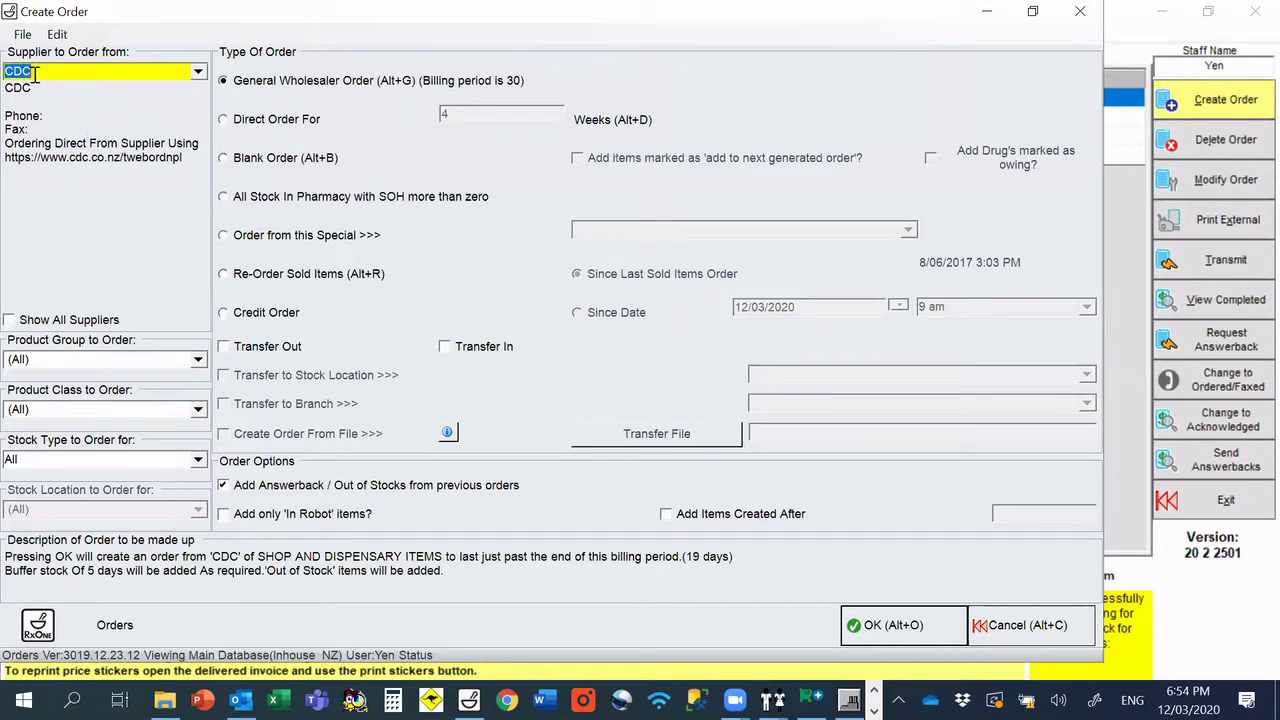
Step: Set the CDC order's stock type to dispensary stock only, then look for default-settings options
click(198, 459)
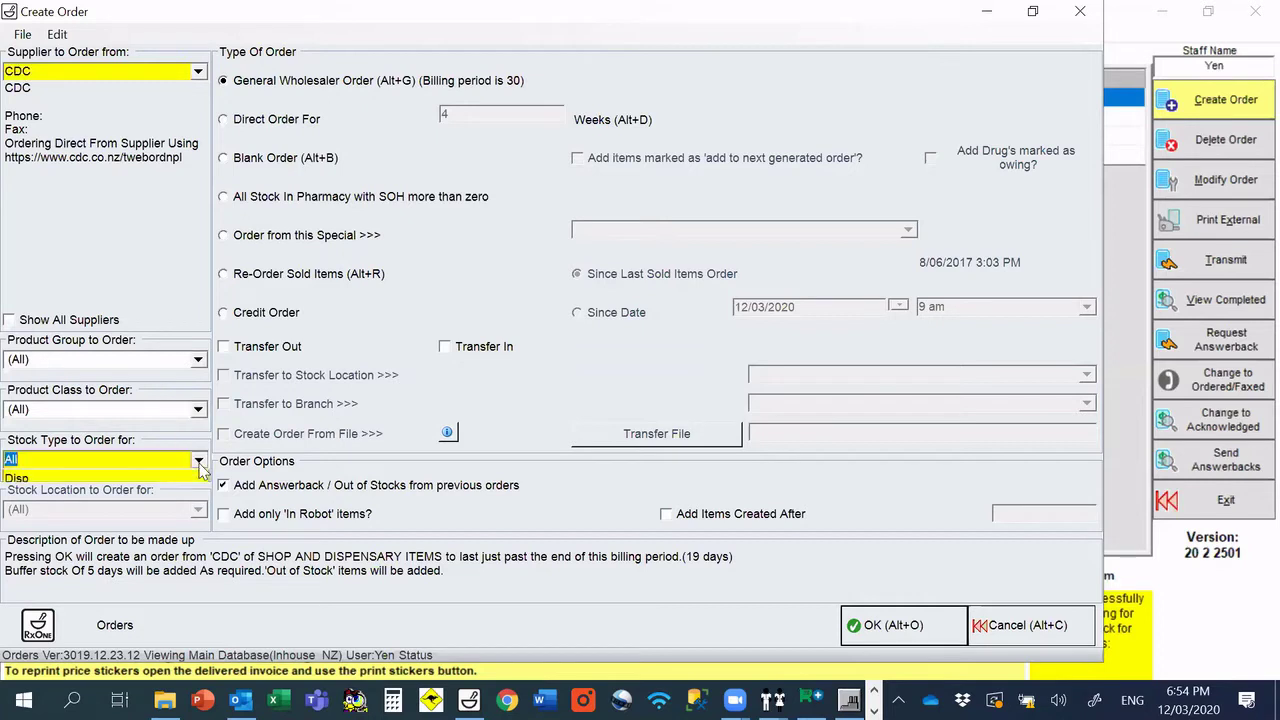
click(163, 505)
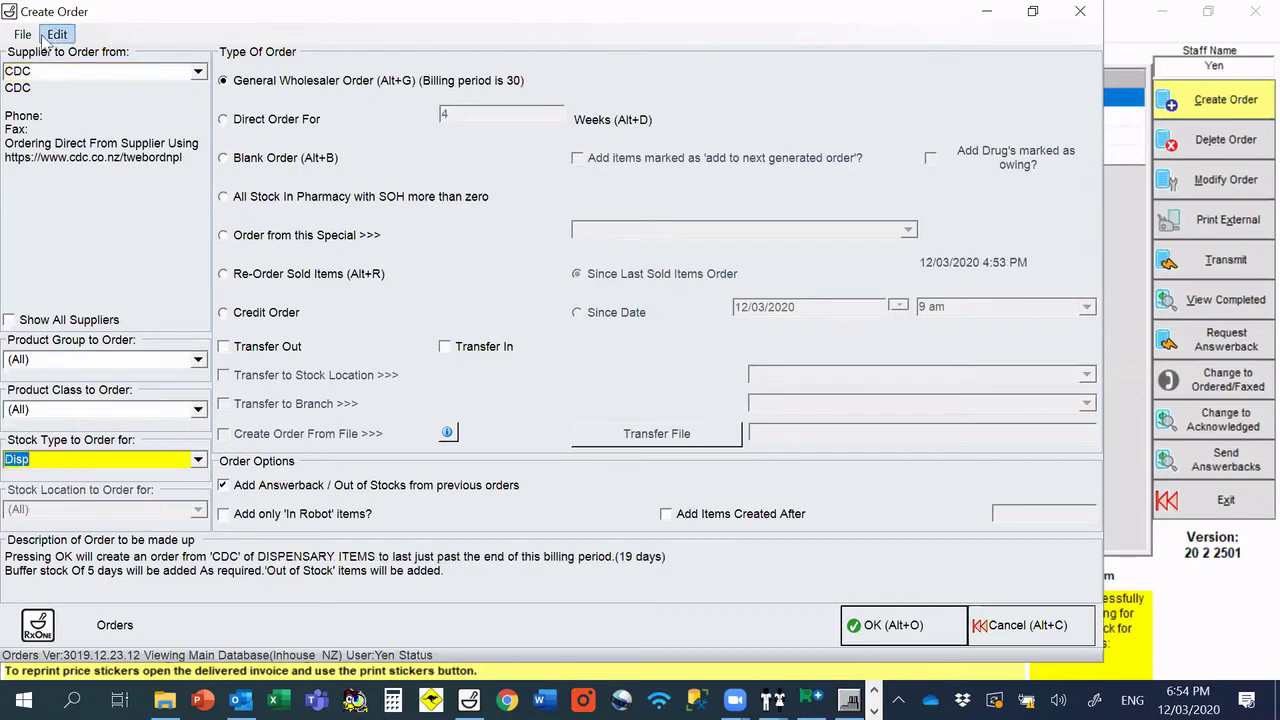
click(22, 36)
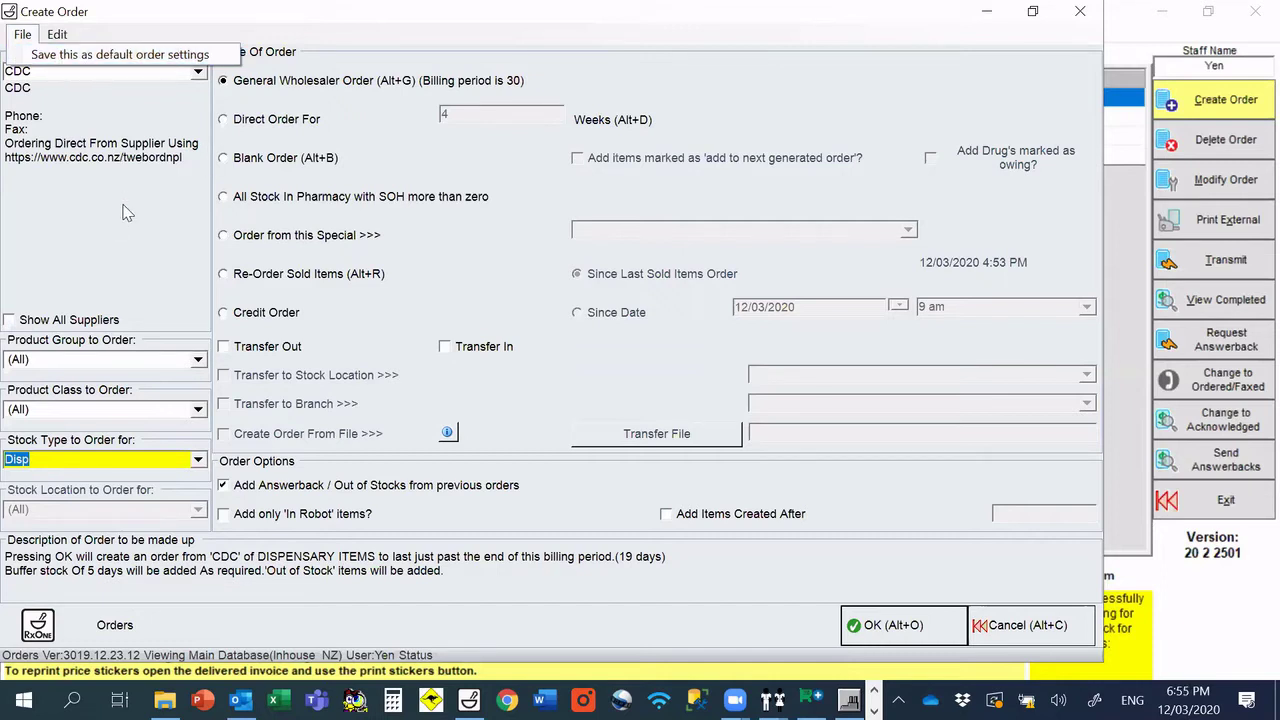
Step: Close the File menu without saving default order settings
click(53, 189)
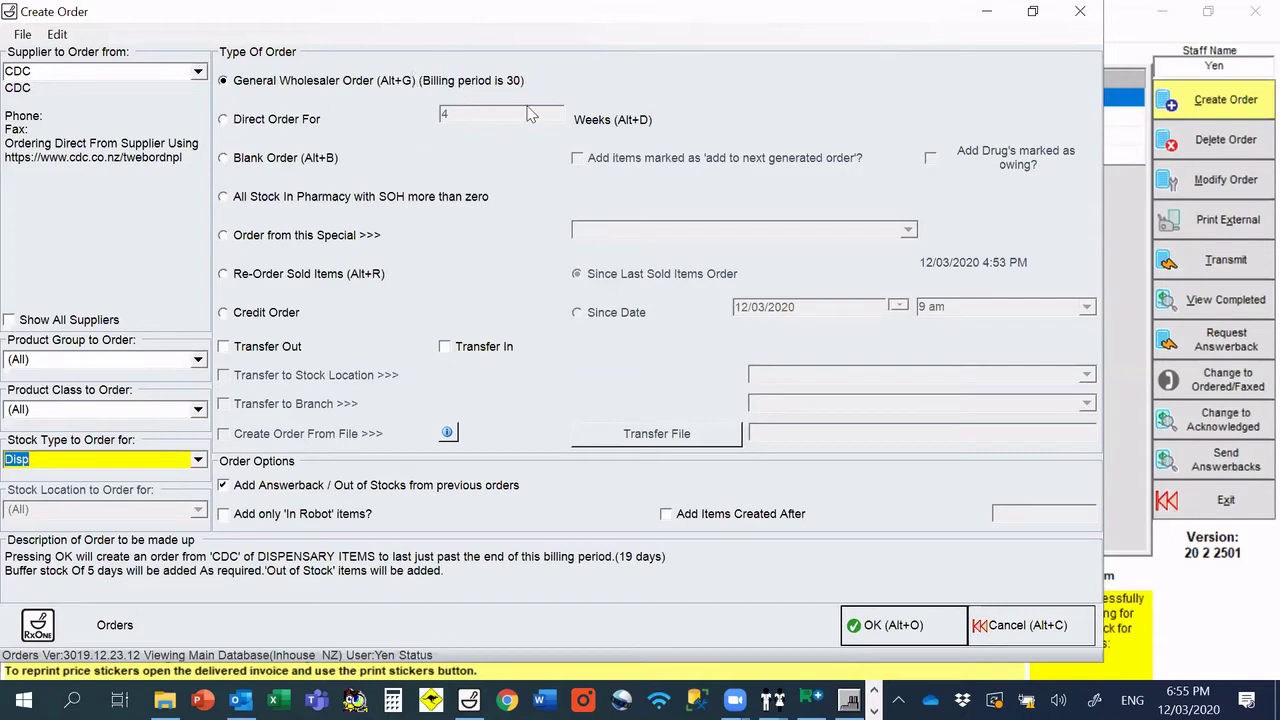
Step: Choose Direct Order For, make it a Credit Order, and create the blank CDC credit order
click(223, 119)
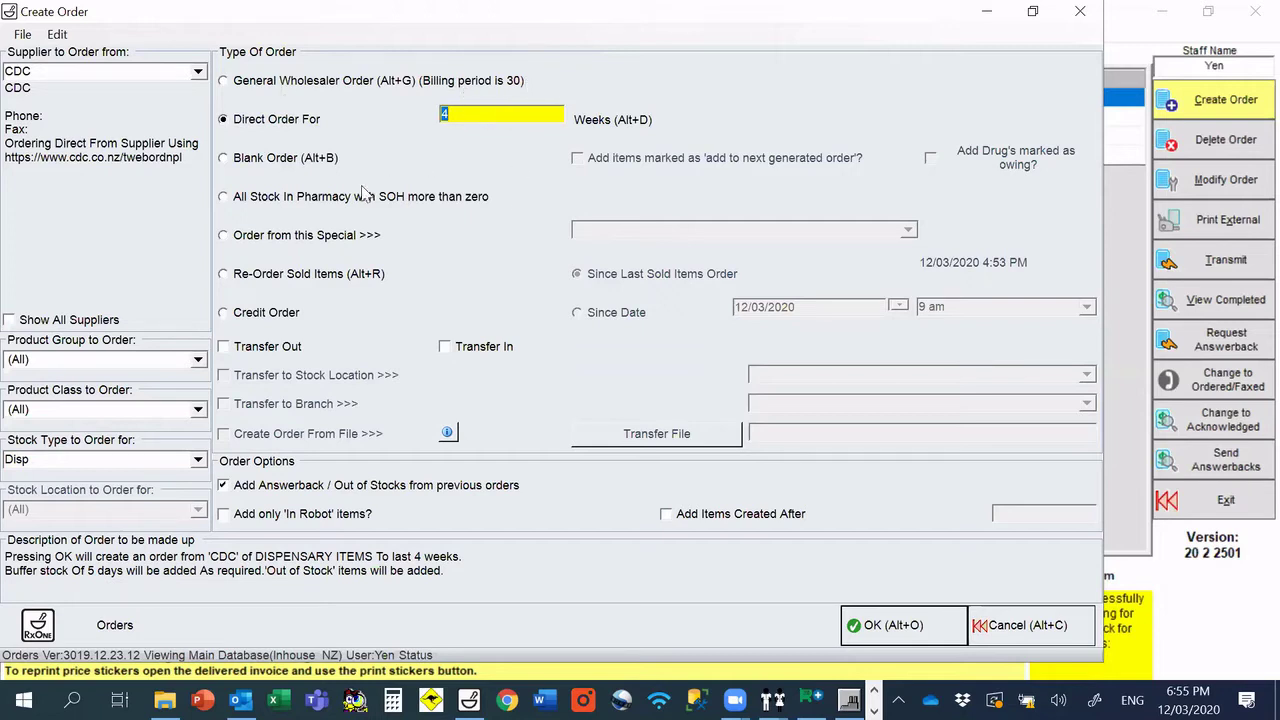
click(224, 313)
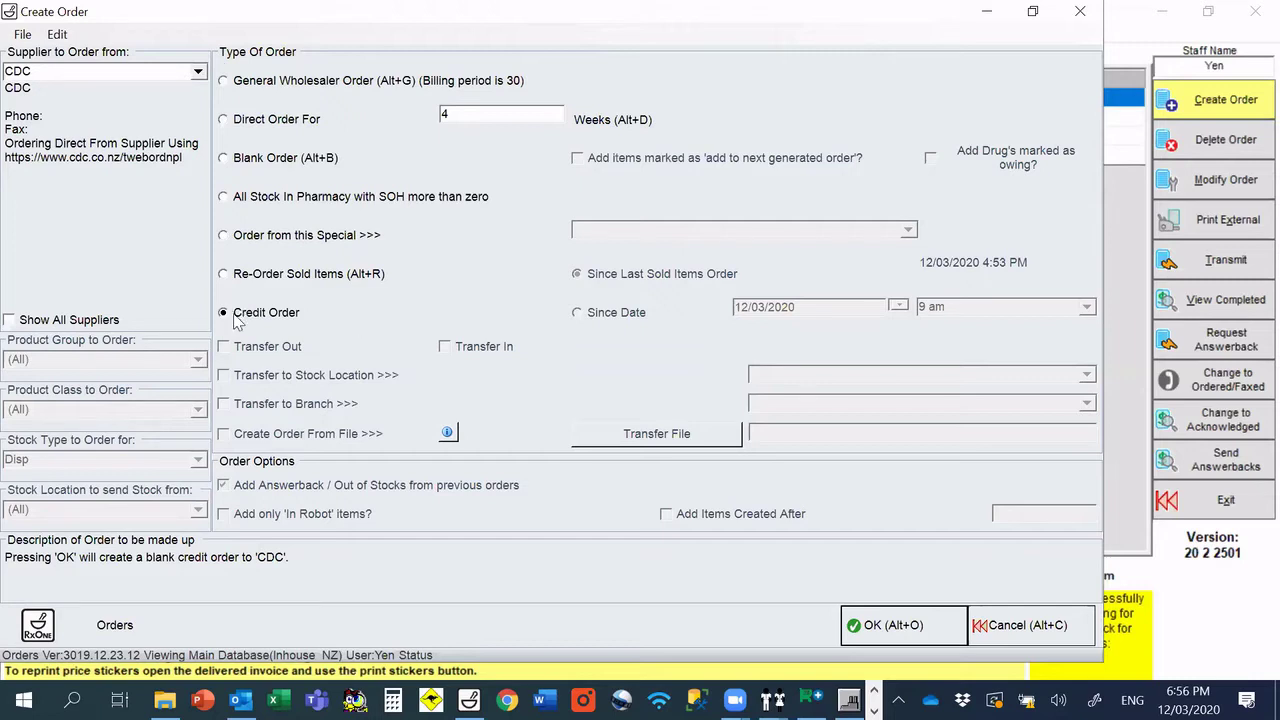
click(926, 624)
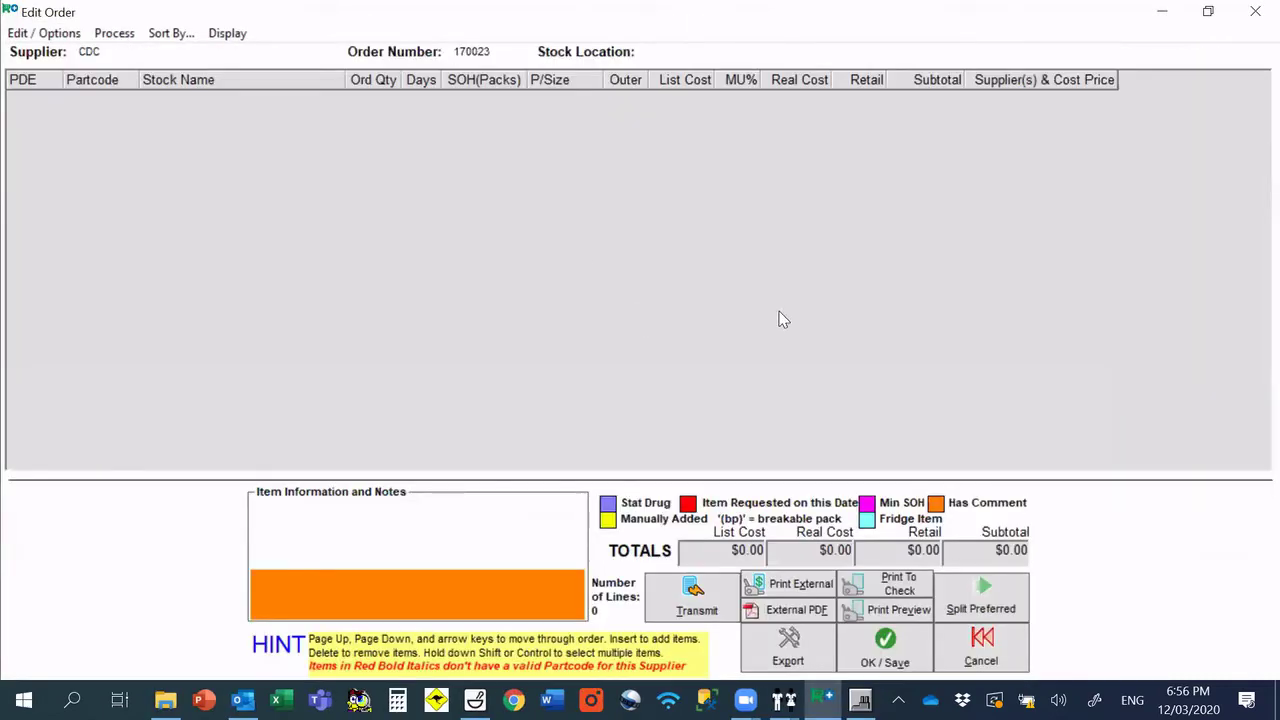
Step: Add Flixonase Hayfever at quantity 4 to credit order 170023 and save it at −$8.72
key(Insert)
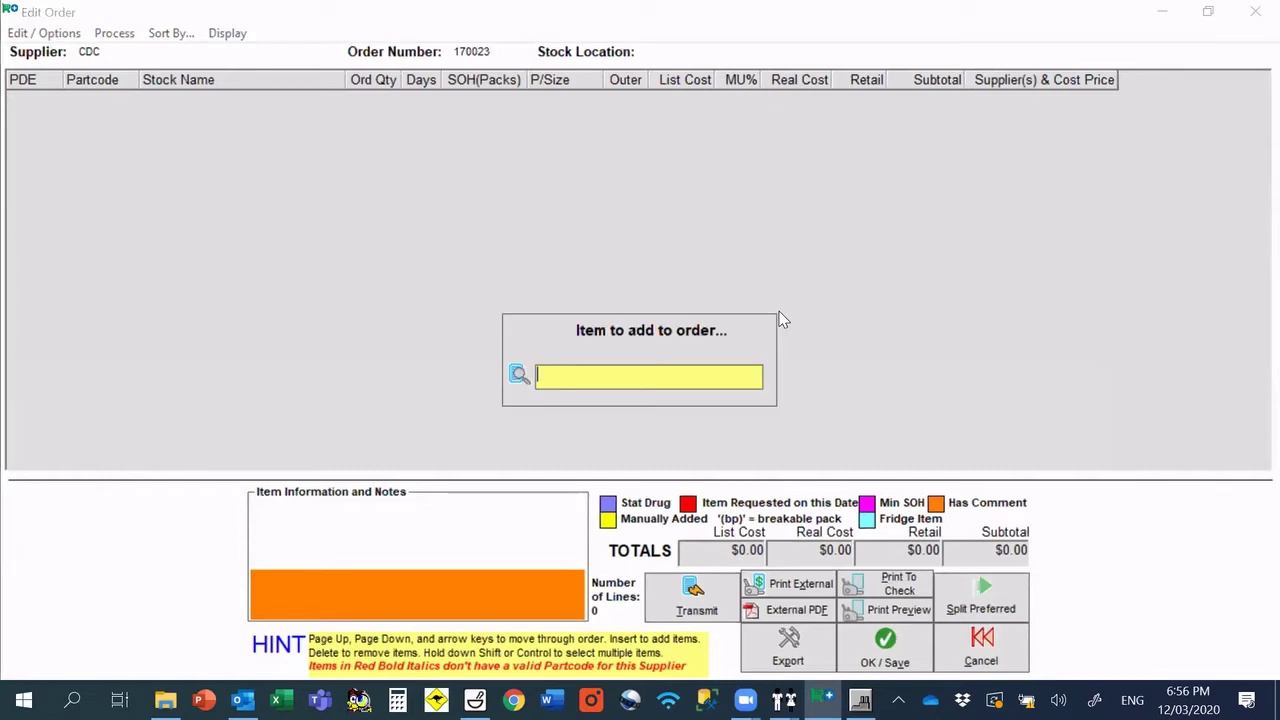
text(flixonase)
key(Return)
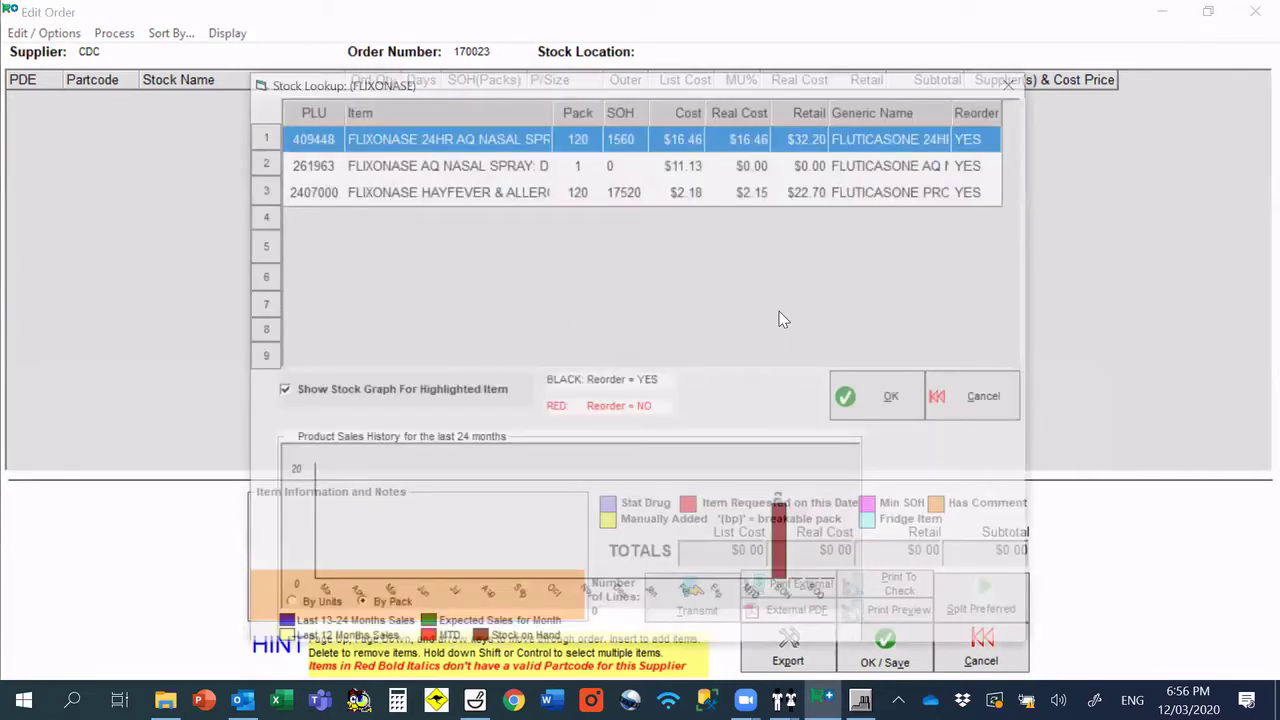
double_click(443, 195)
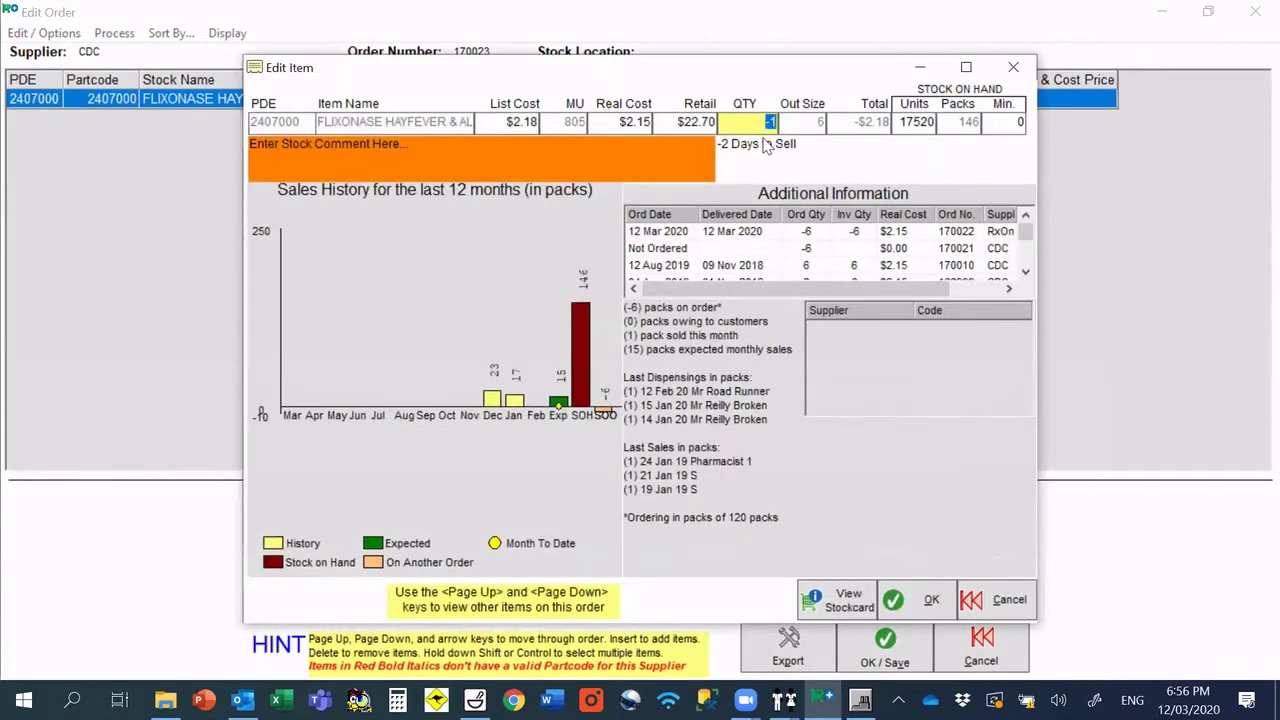
text(4)
click(925, 600)
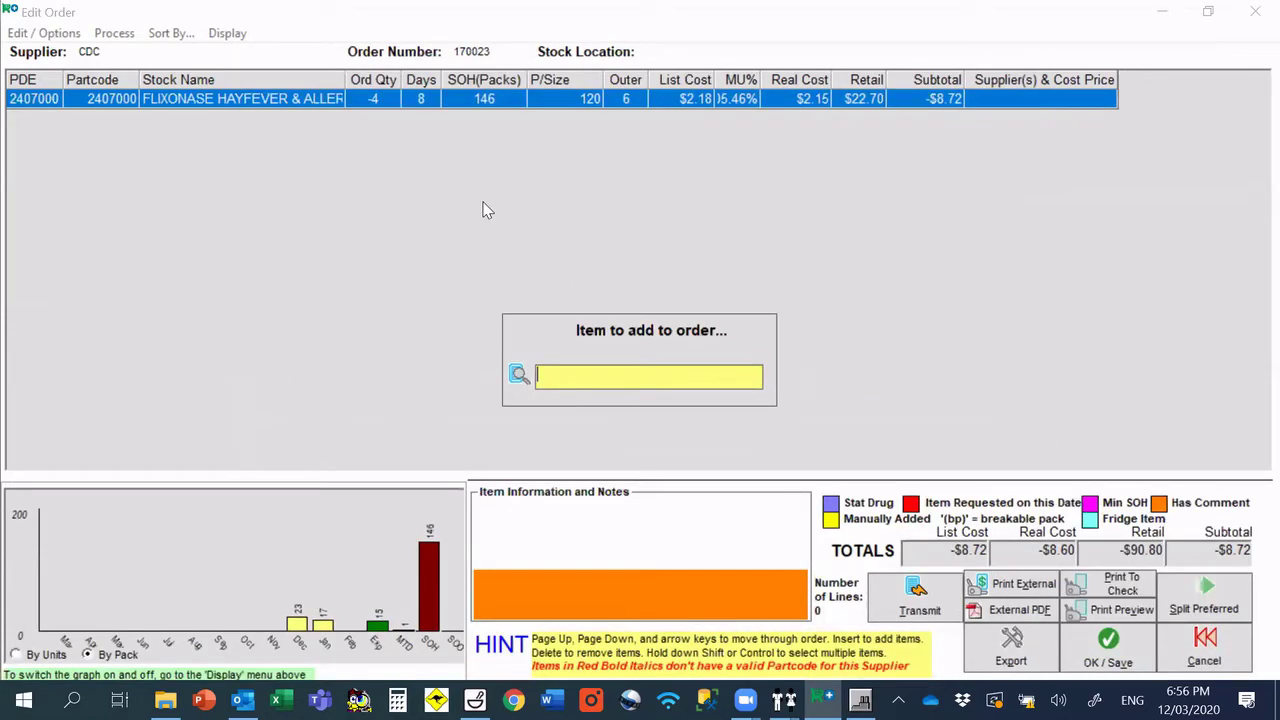
key(Escape)
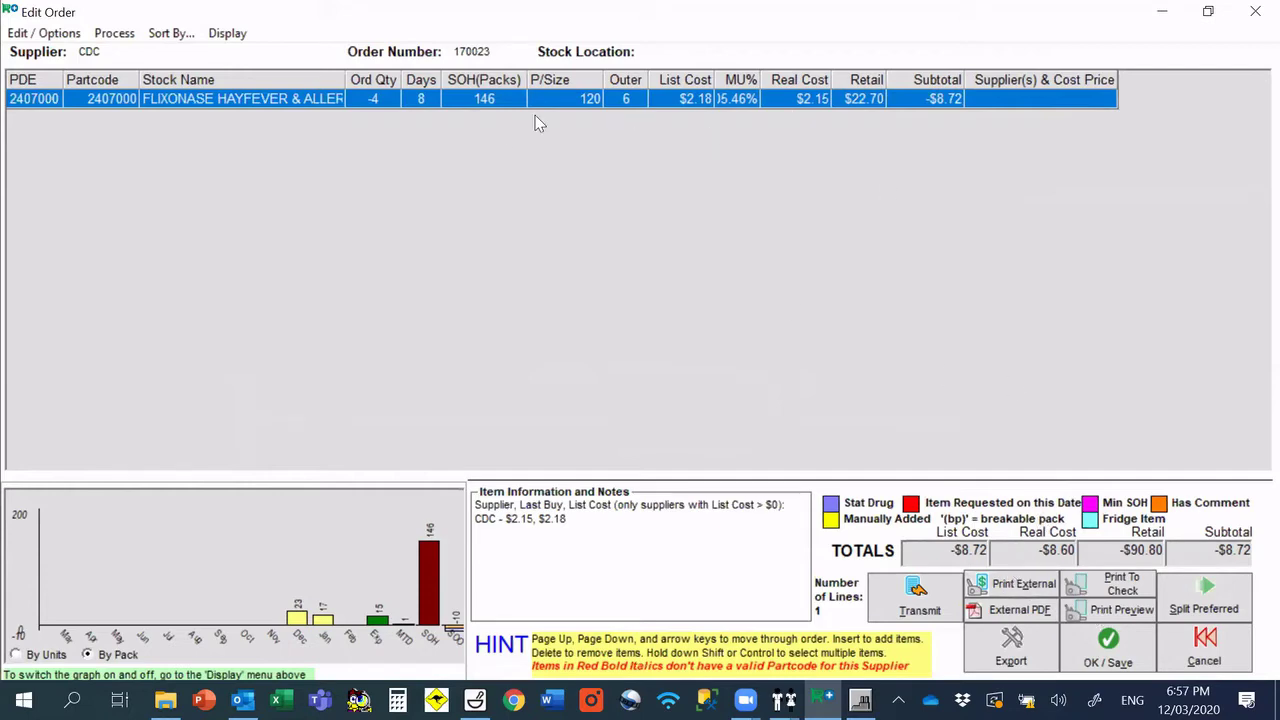
click(1106, 652)
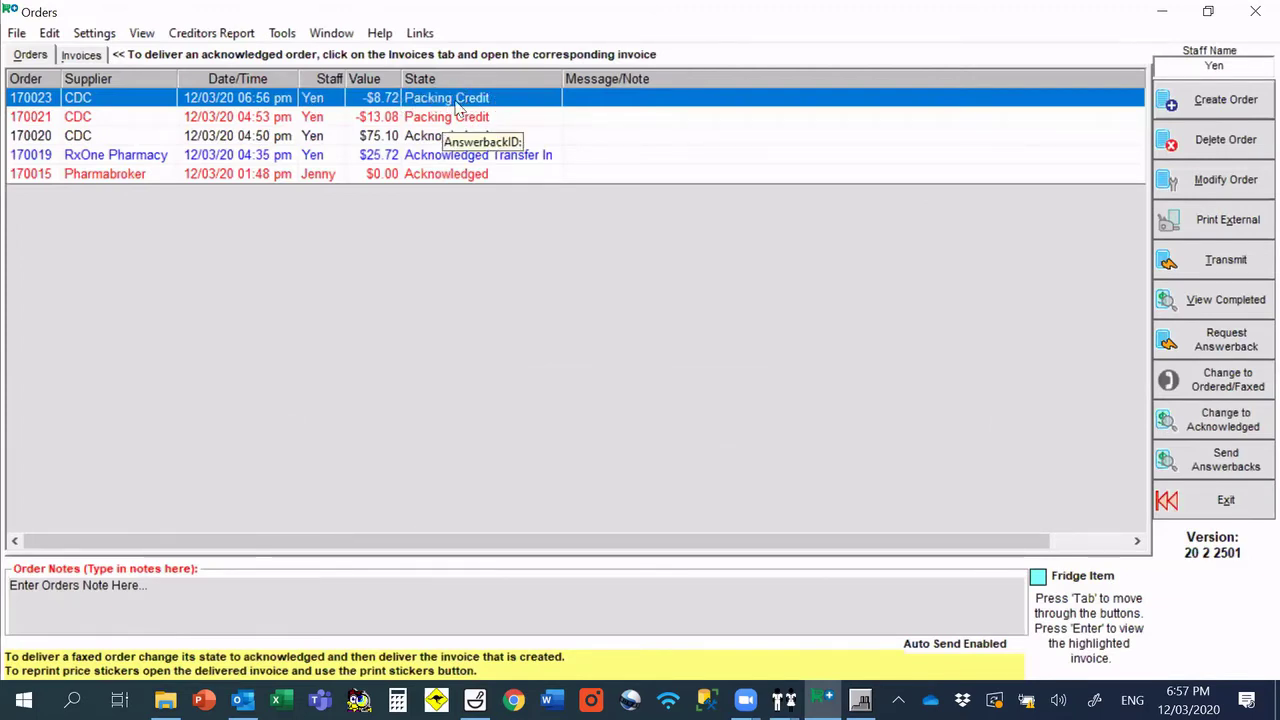
Step: Mark order 170023 as ACKNOWLEDGED and open its invoice from the Invoices list
right_click(271, 104)
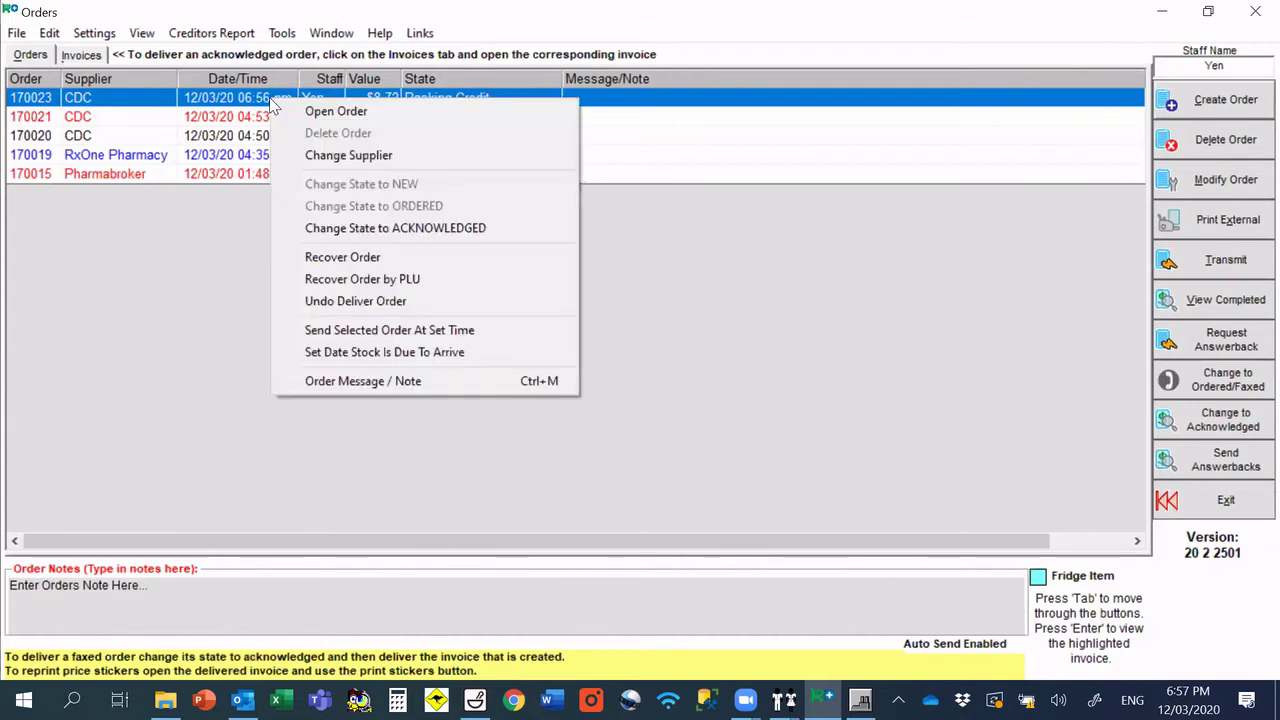
click(401, 230)
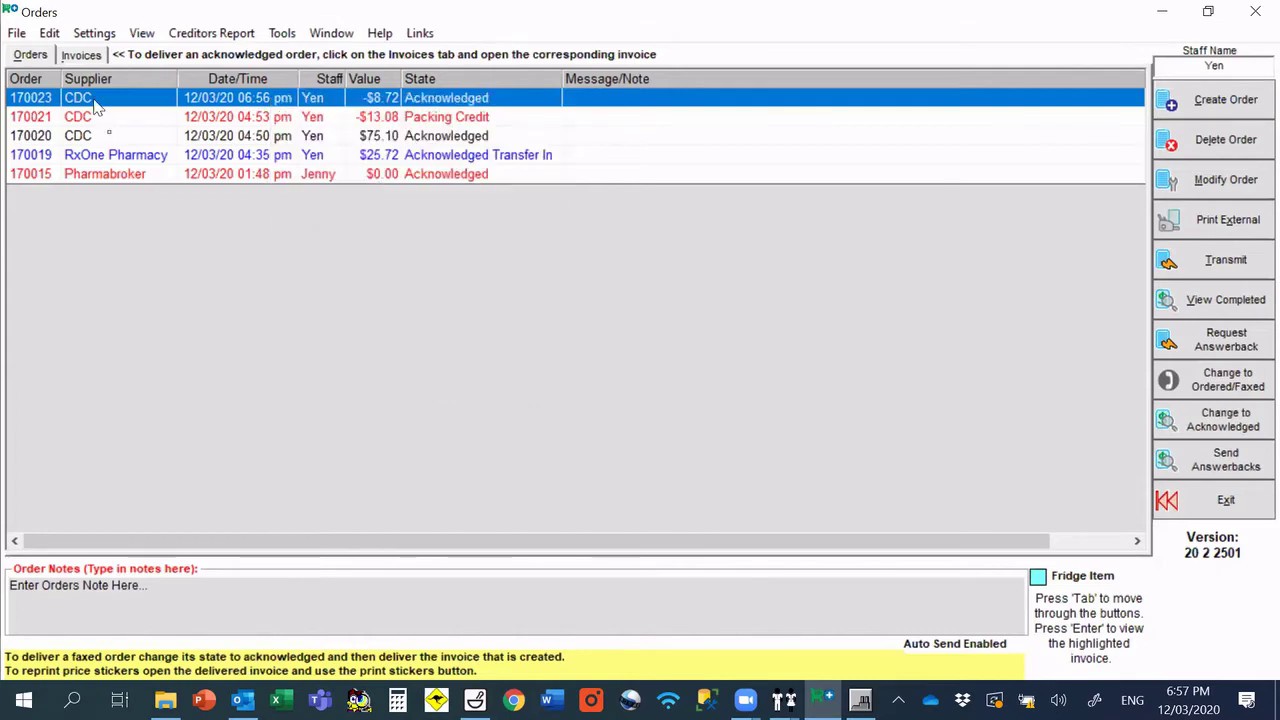
click(81, 55)
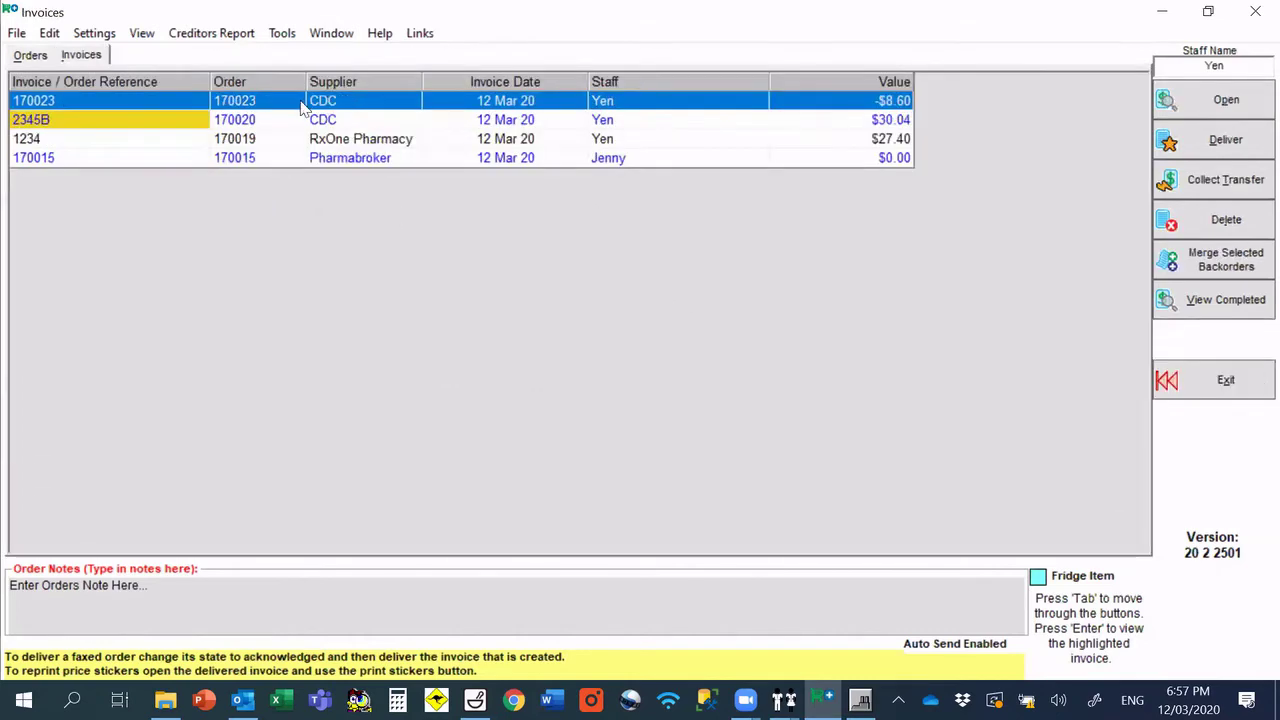
double_click(320, 104)
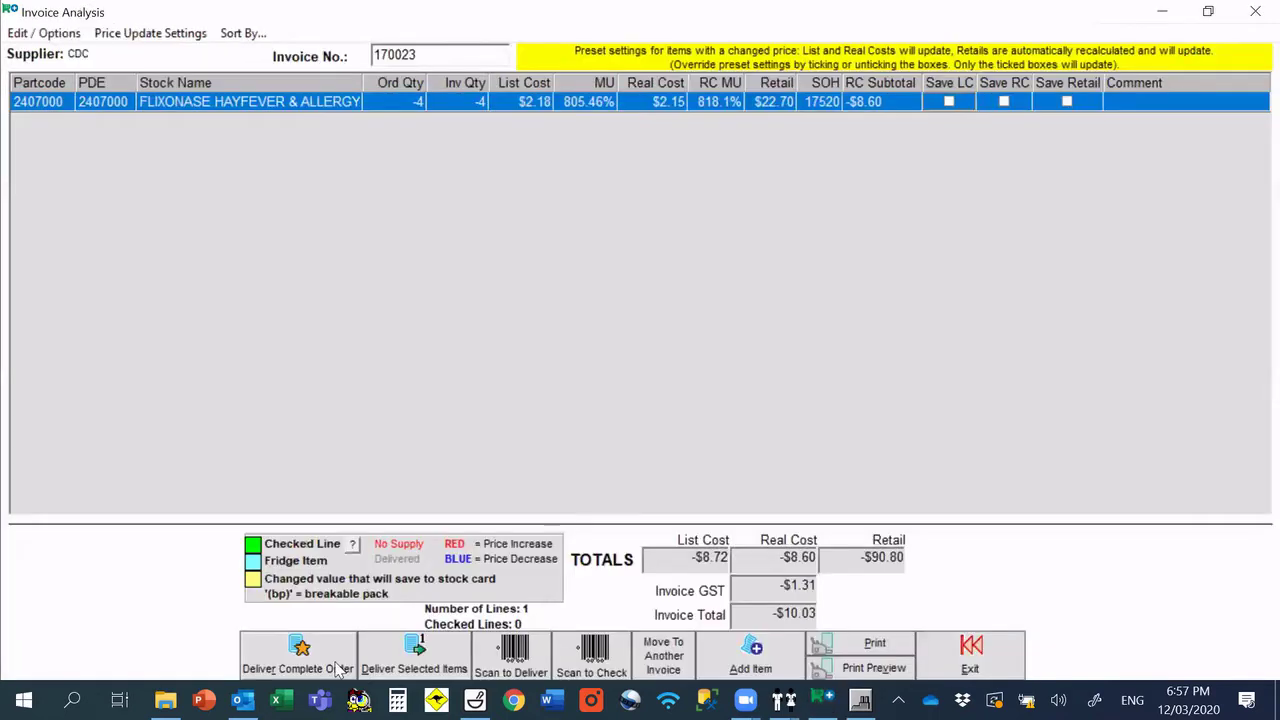
Step: Deliver the complete credit invoice without stickers and save the −$9.89 creditors entry
click(323, 657)
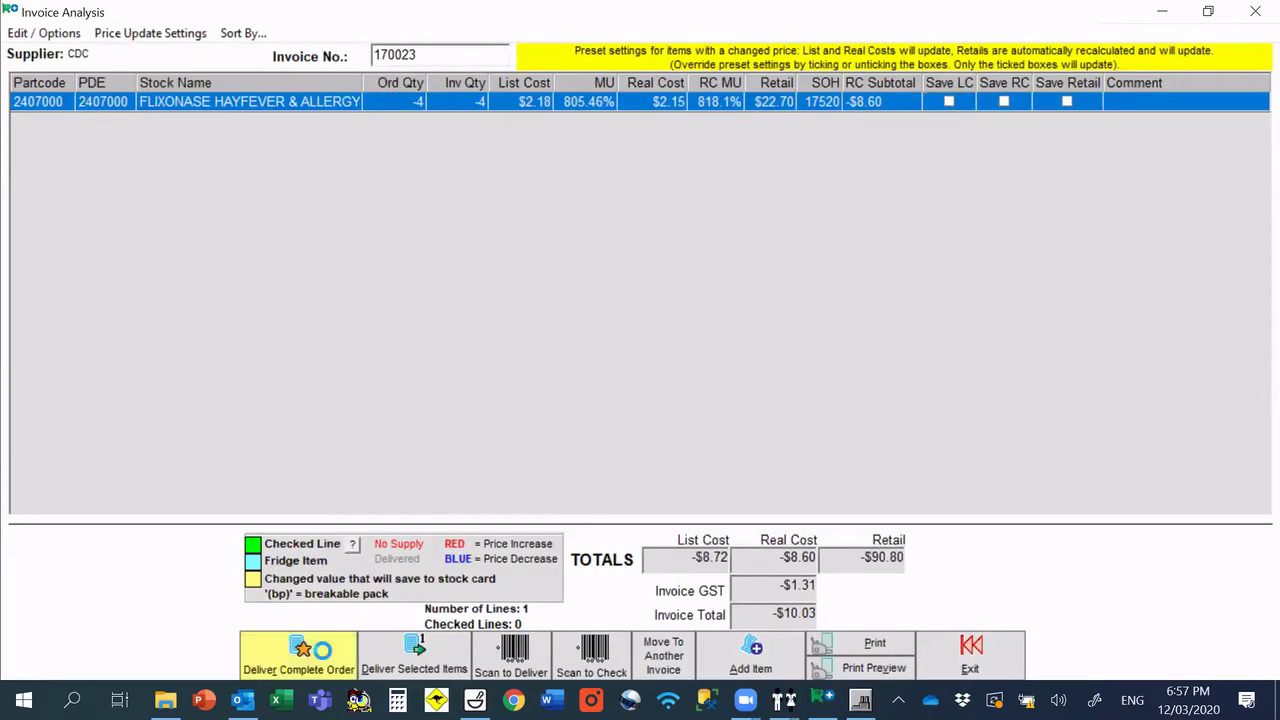
click(677, 420)
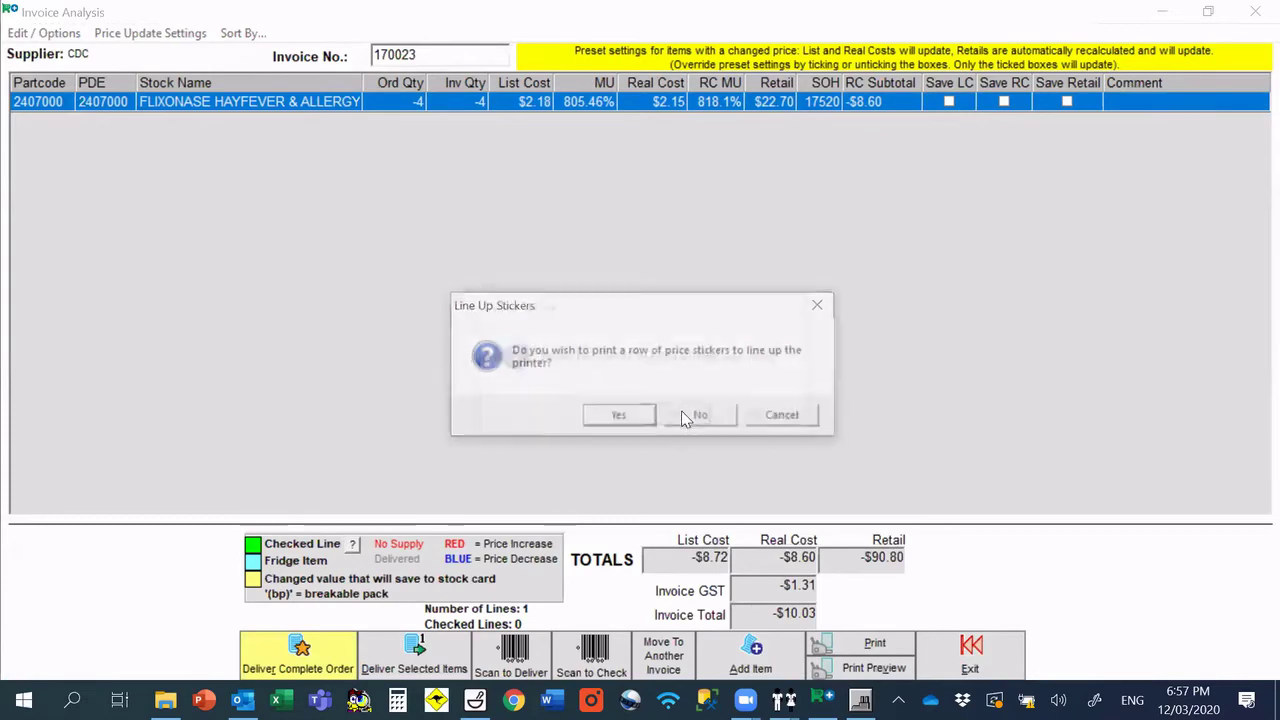
click(778, 418)
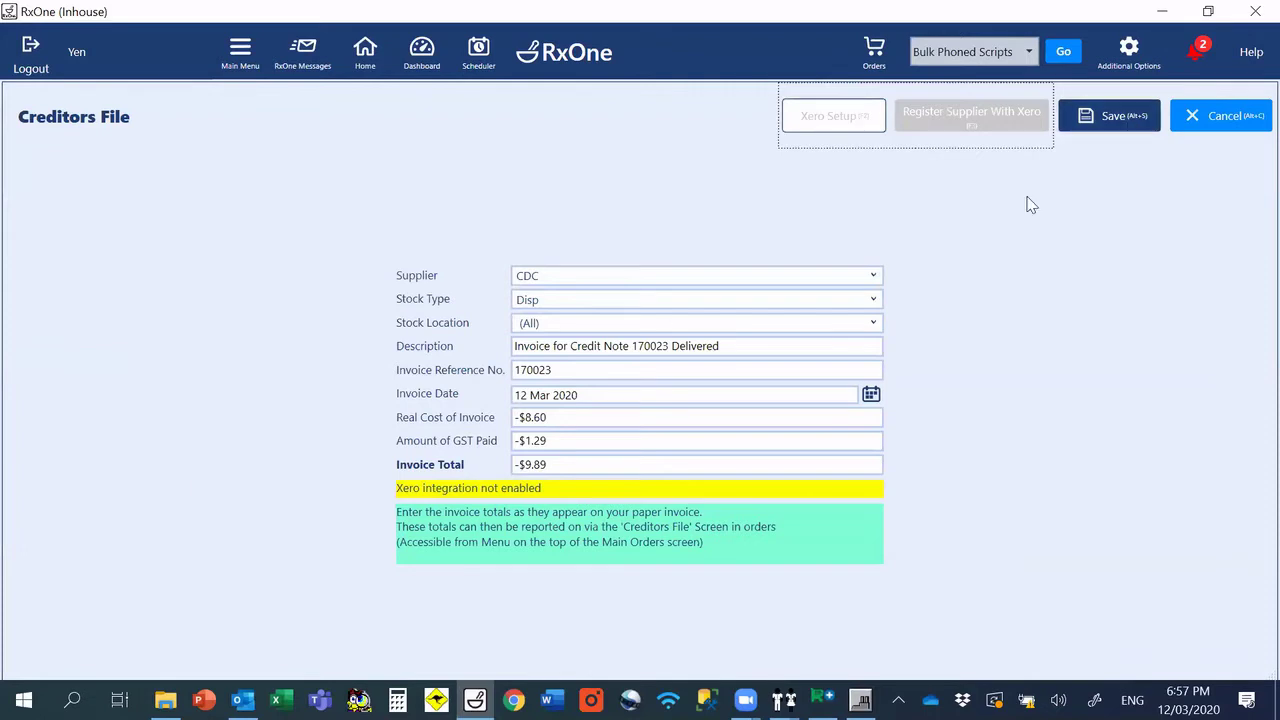
click(1100, 122)
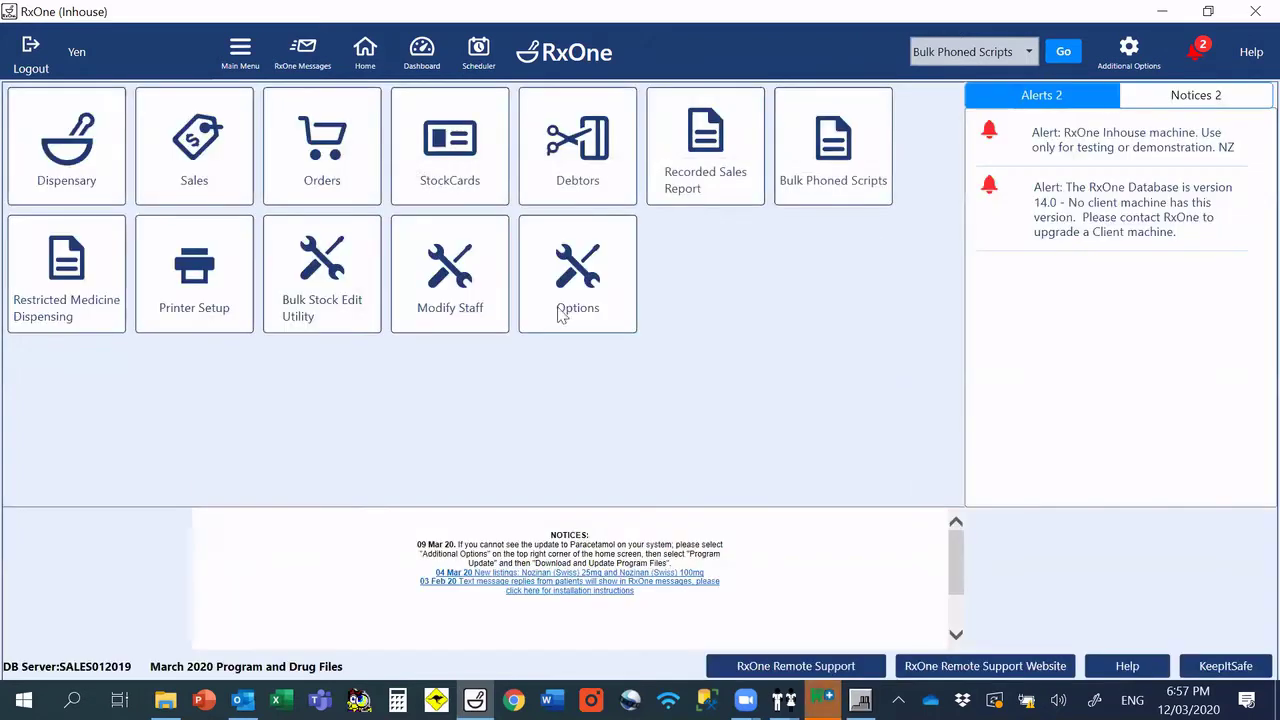
Step: Open the stock card for FLIXONASE HAYFEVER & ALLERGY NASAL SPRAY
click(462, 157)
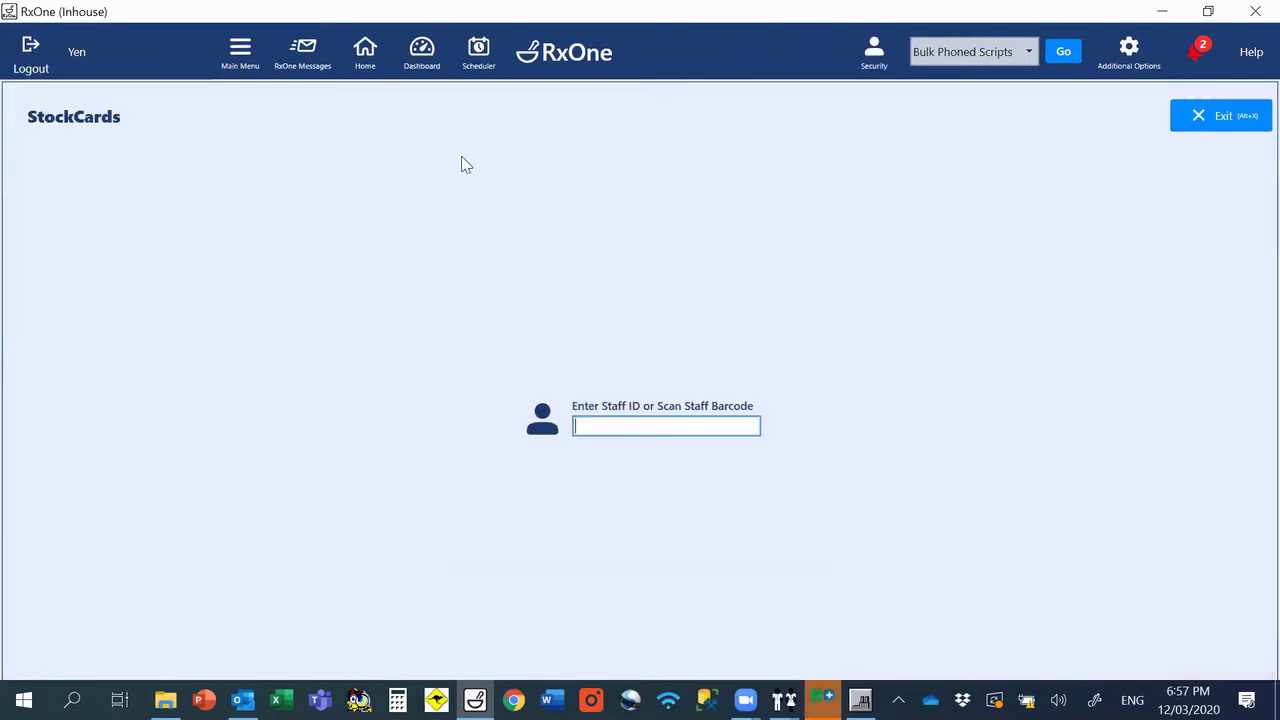
key(Return)
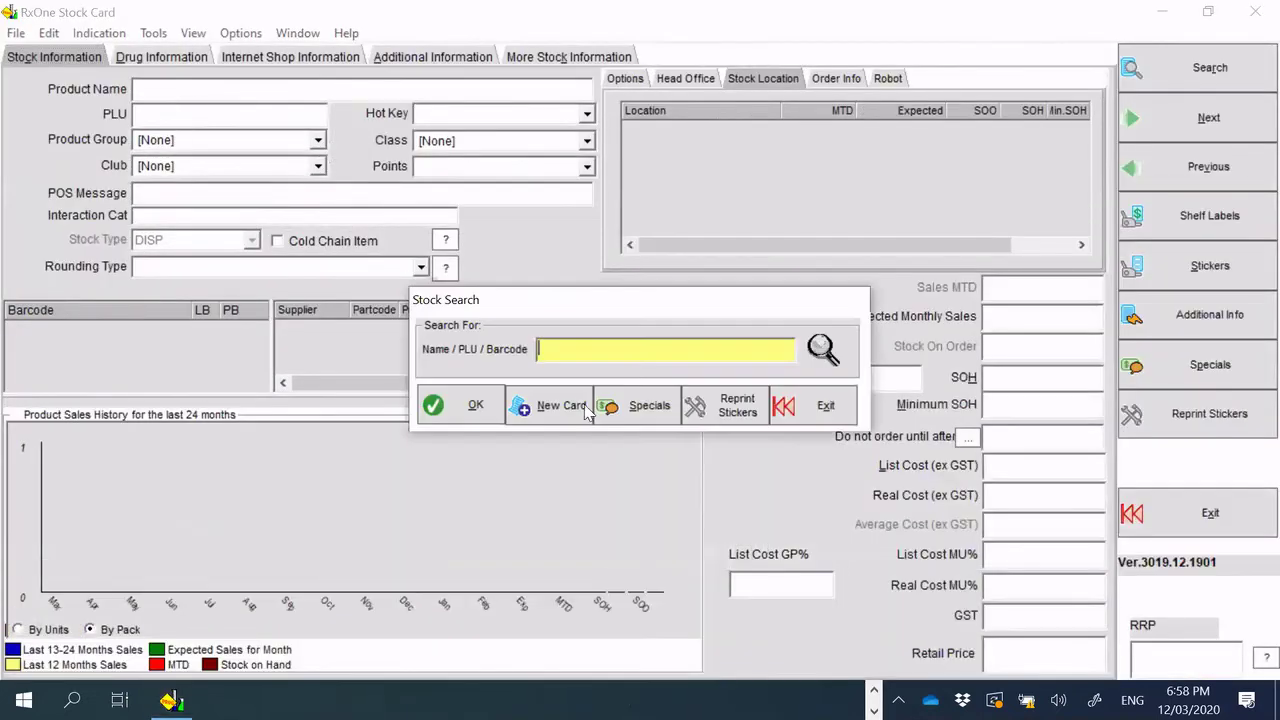
text(FLIXINASE)
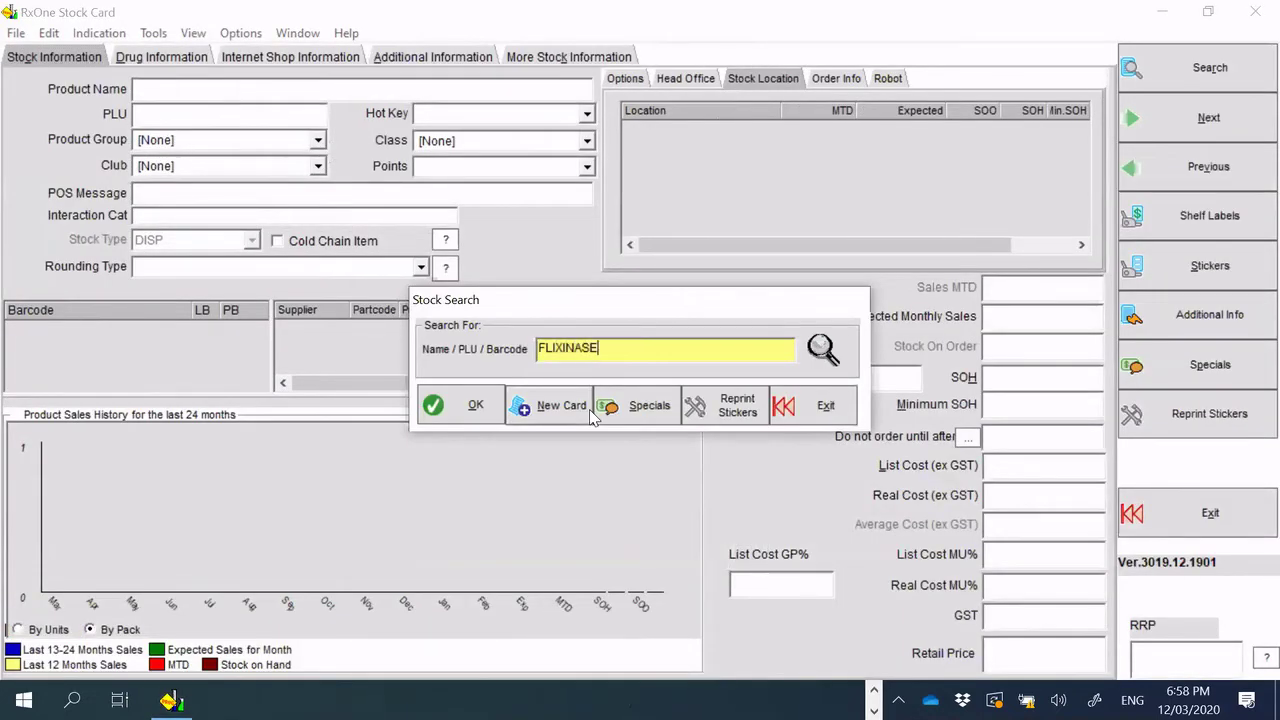
key(BackSpace)
key(BackSpace)
key(BackSpace)
key(BackSpace)
text(ONASE)
key(Return)
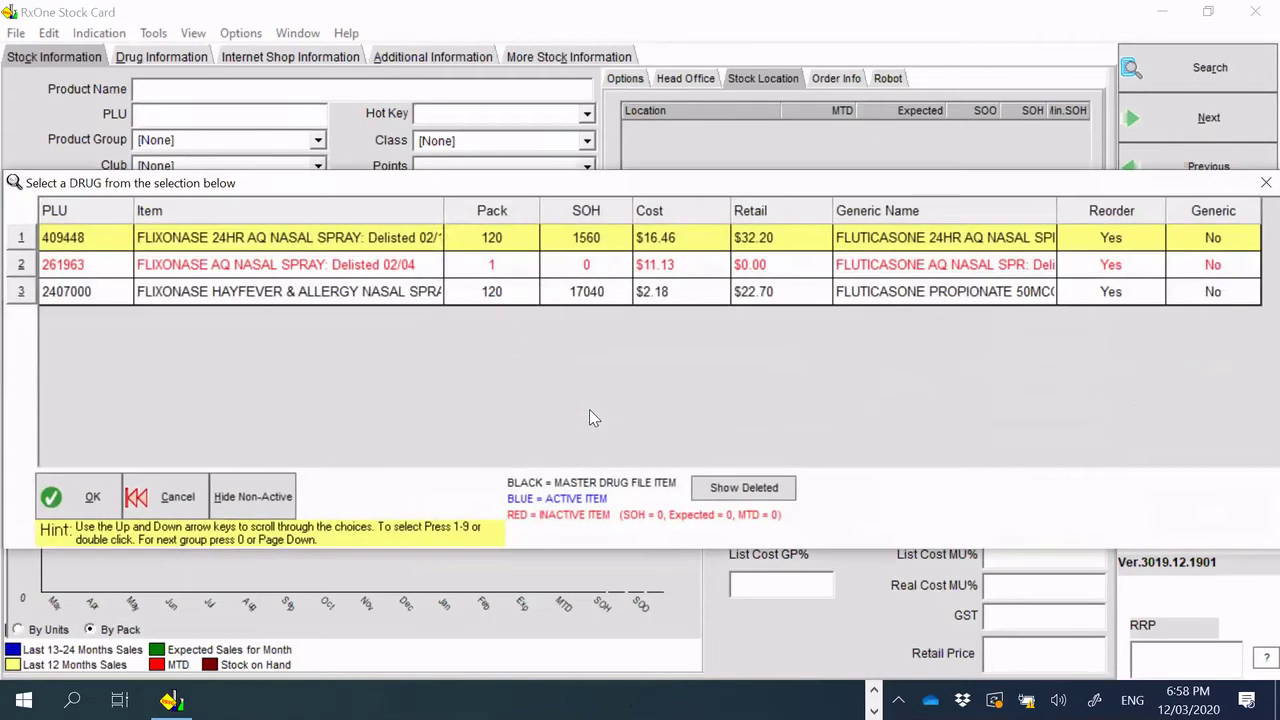
key(Down)
key(Down)
key(Return)
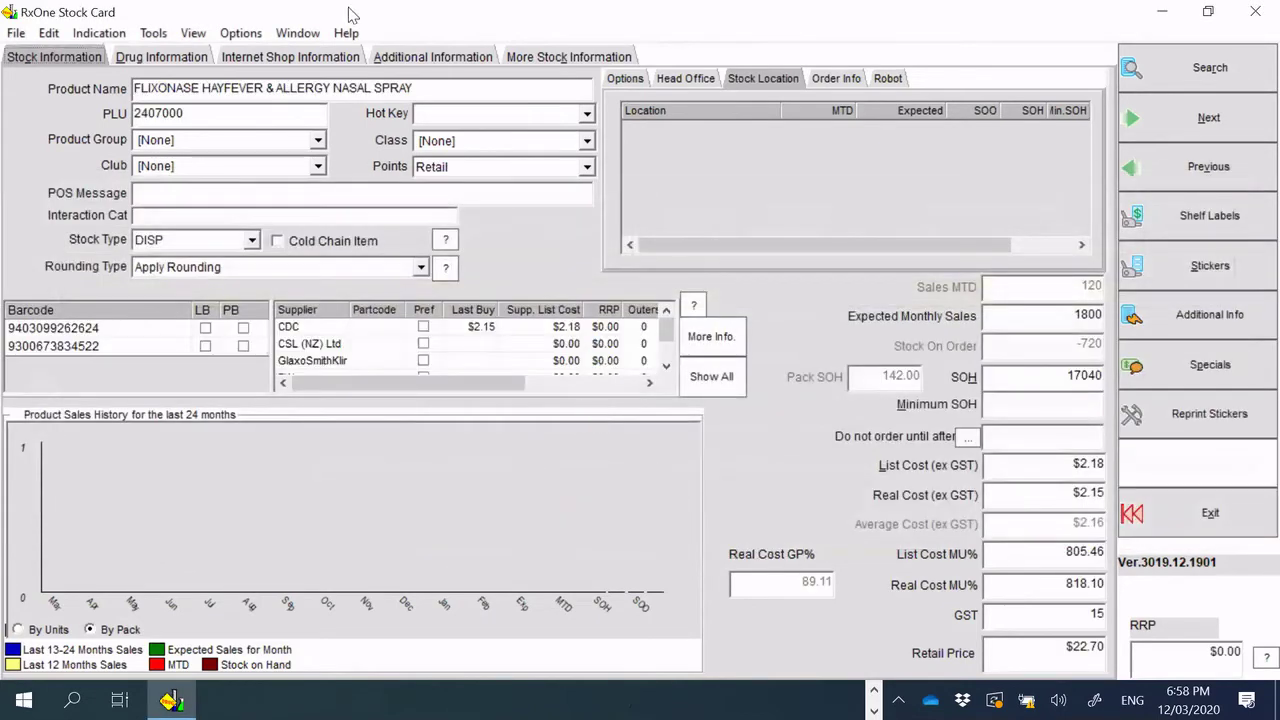
Step: Check the spray's order history for the RxOne Pharmacy transfer out, then return to Invoices
click(447, 59)
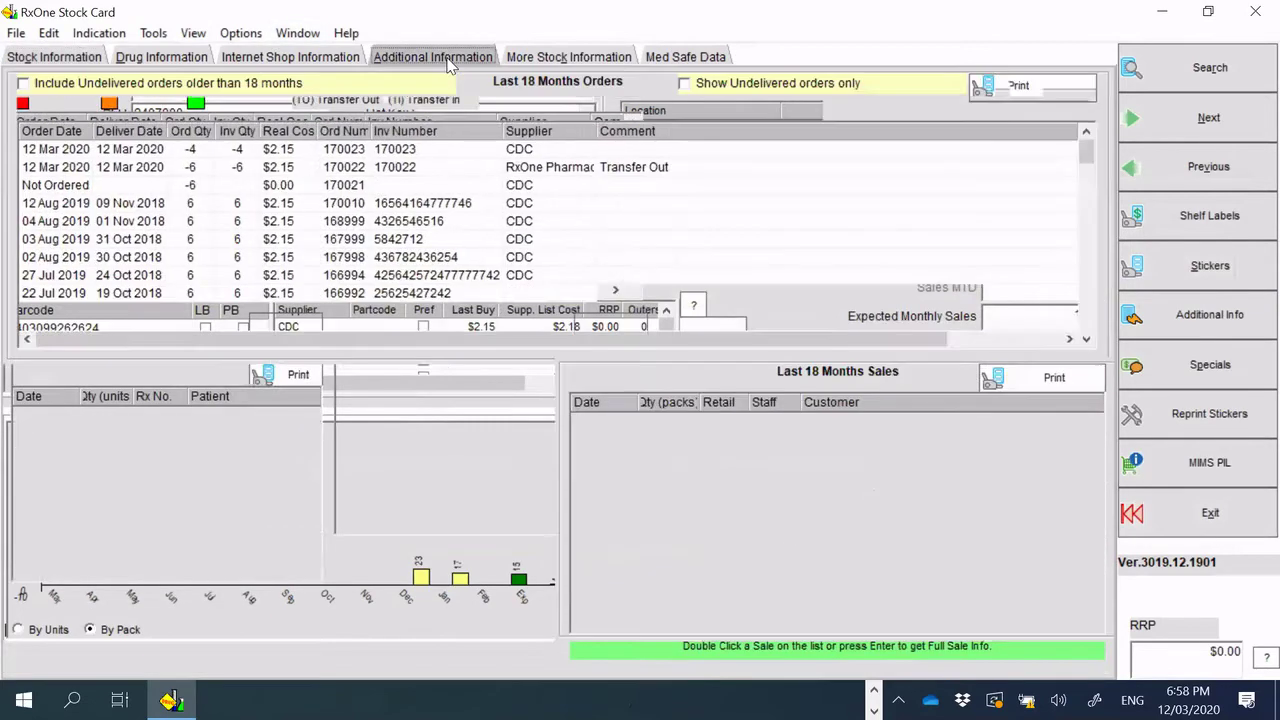
click(445, 153)
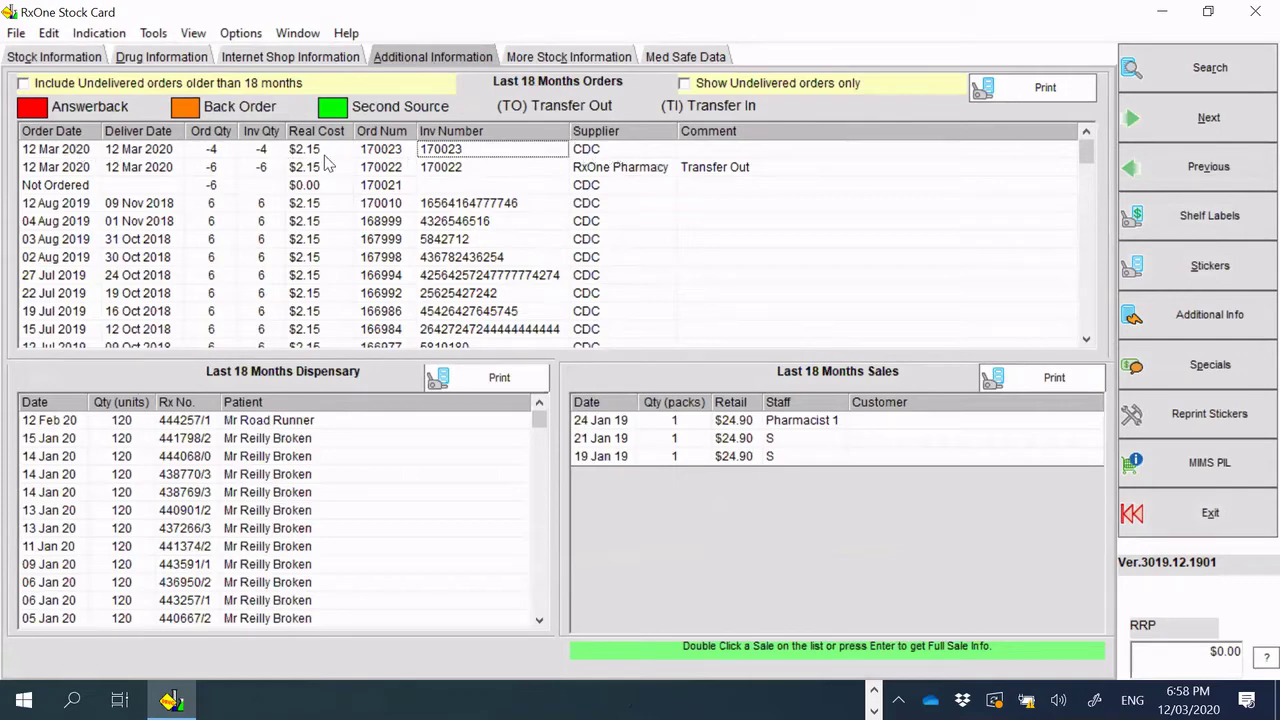
click(272, 152)
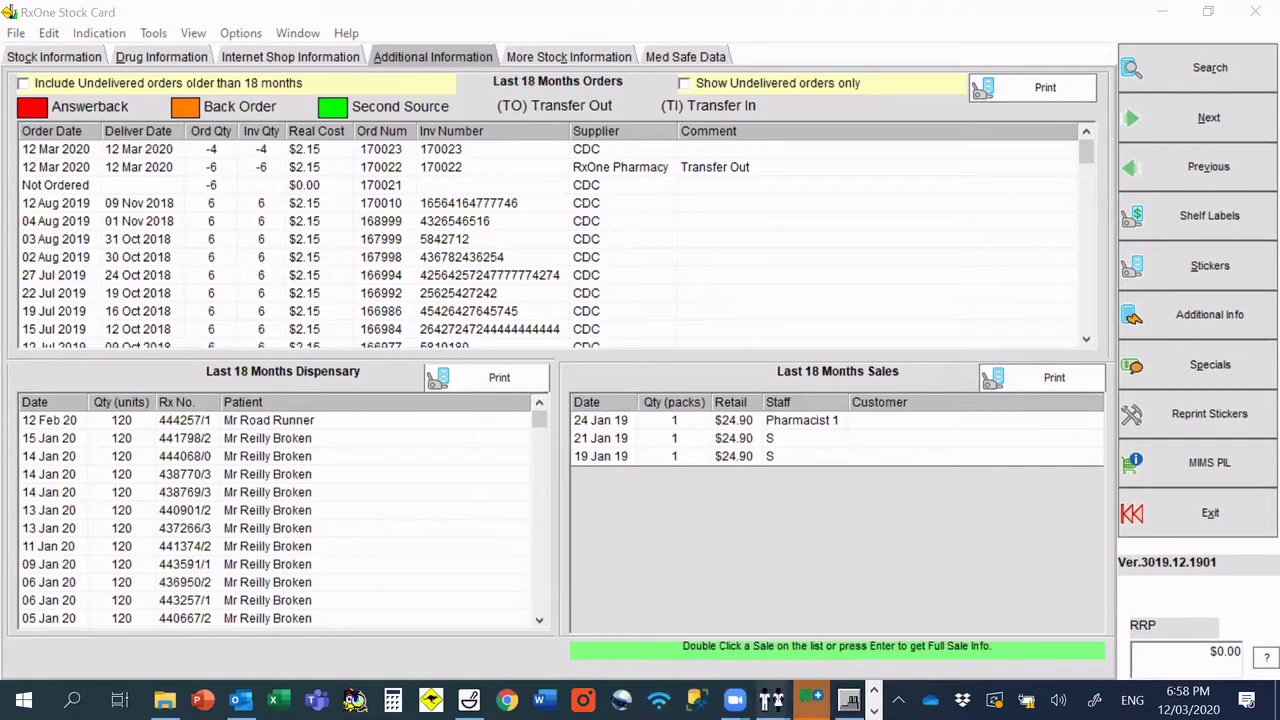
mouse_move(812, 700)
click(810, 610)
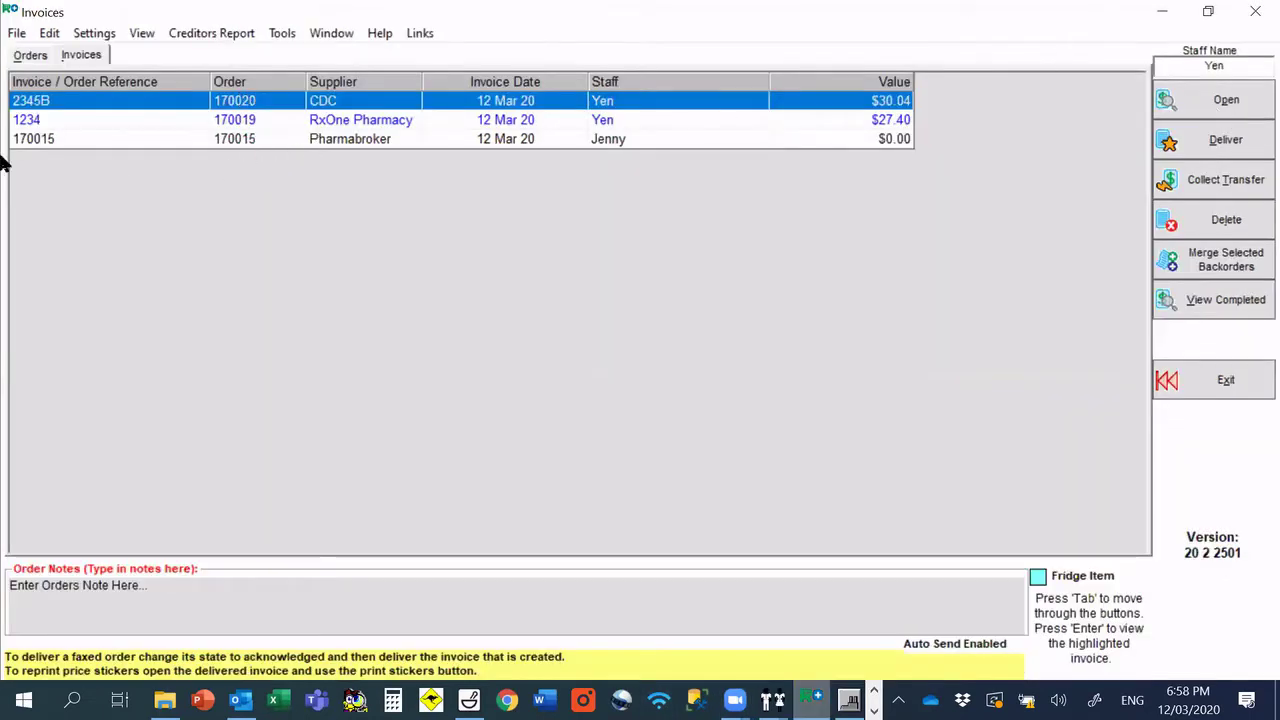
Step: From the Orders list, start a new order and bring the Suppliers list to the front
click(30, 57)
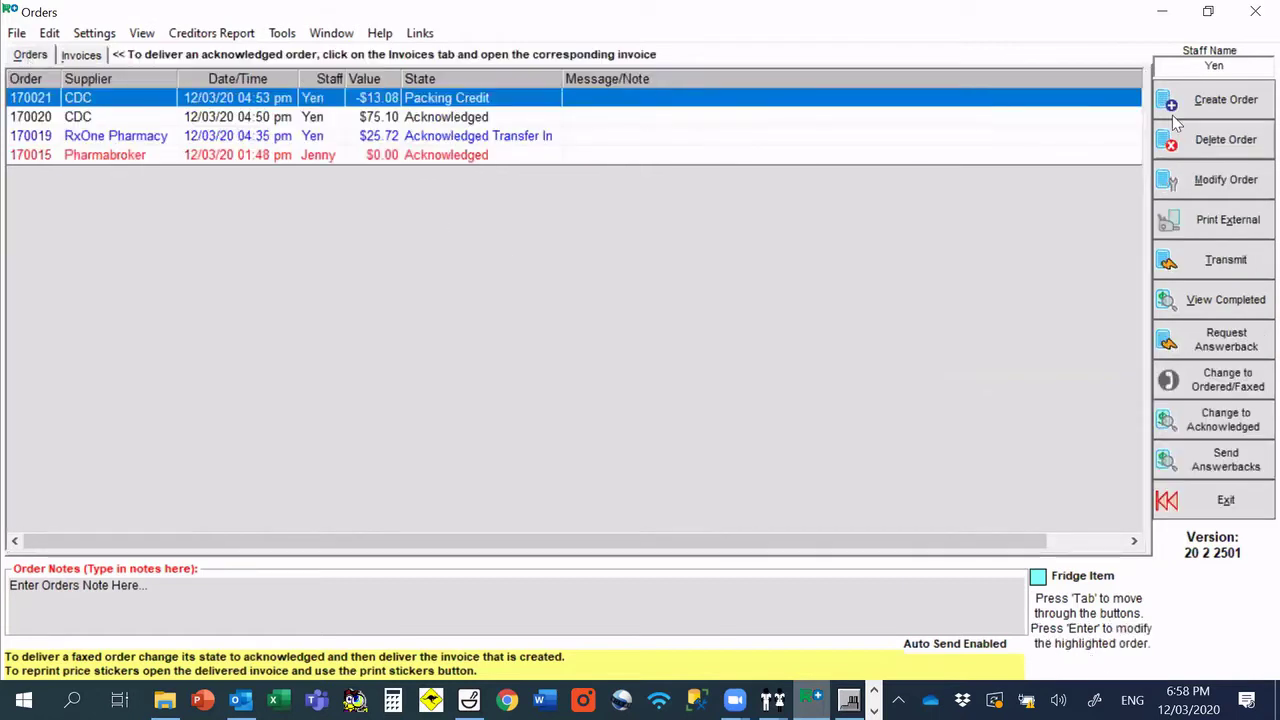
click(1224, 100)
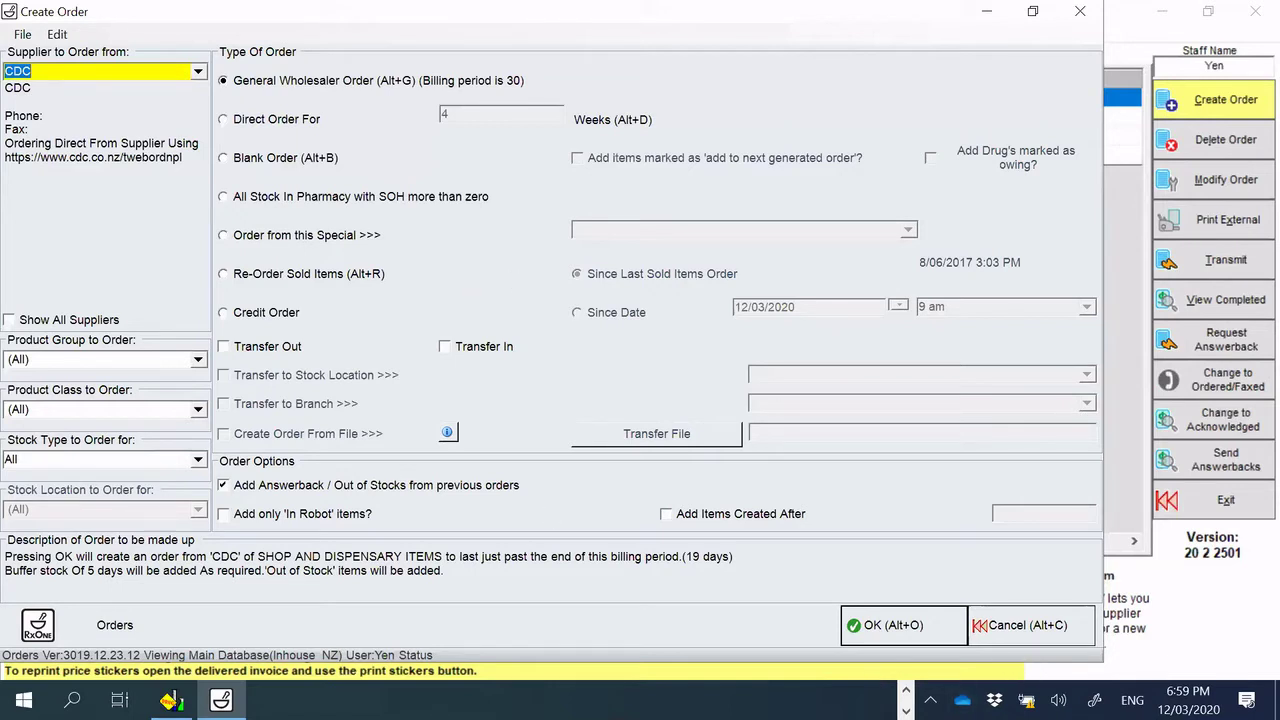
click(906, 690)
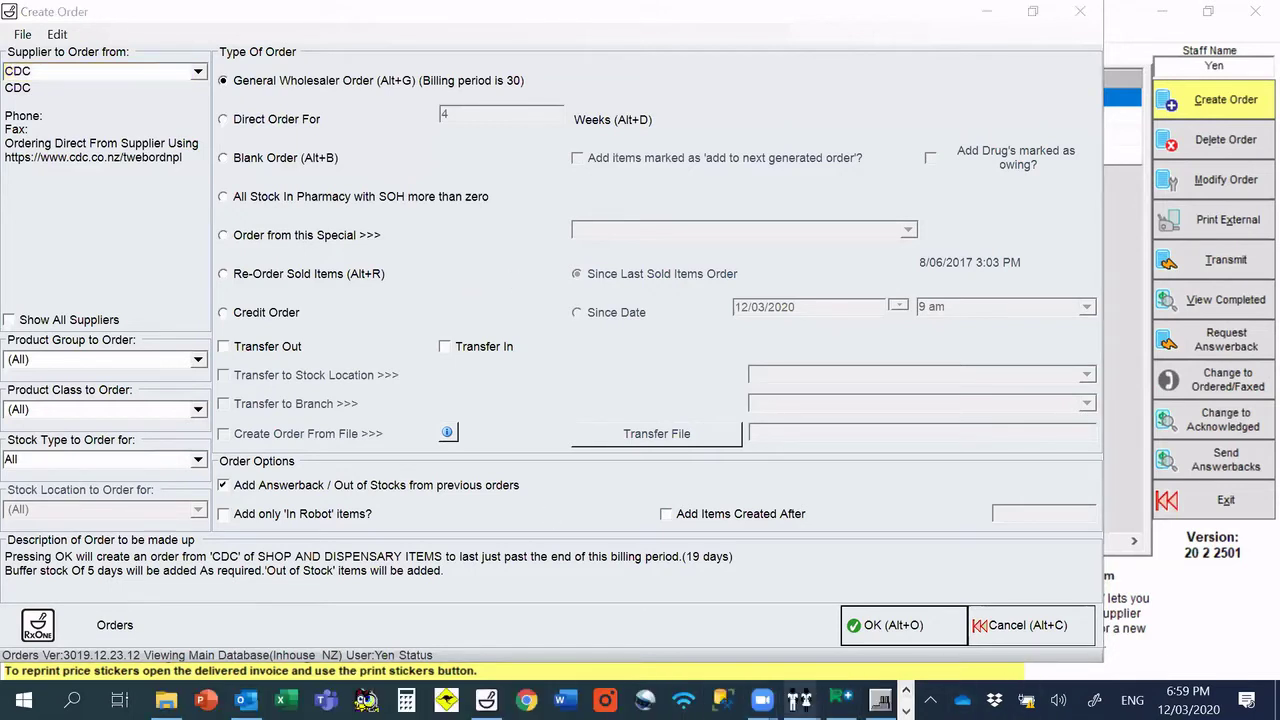
click(841, 700)
Step: Check RxOne Pharmacy's supplier details (orders sent by email), close them, and return home
drag(1072, 160, 1096, 505)
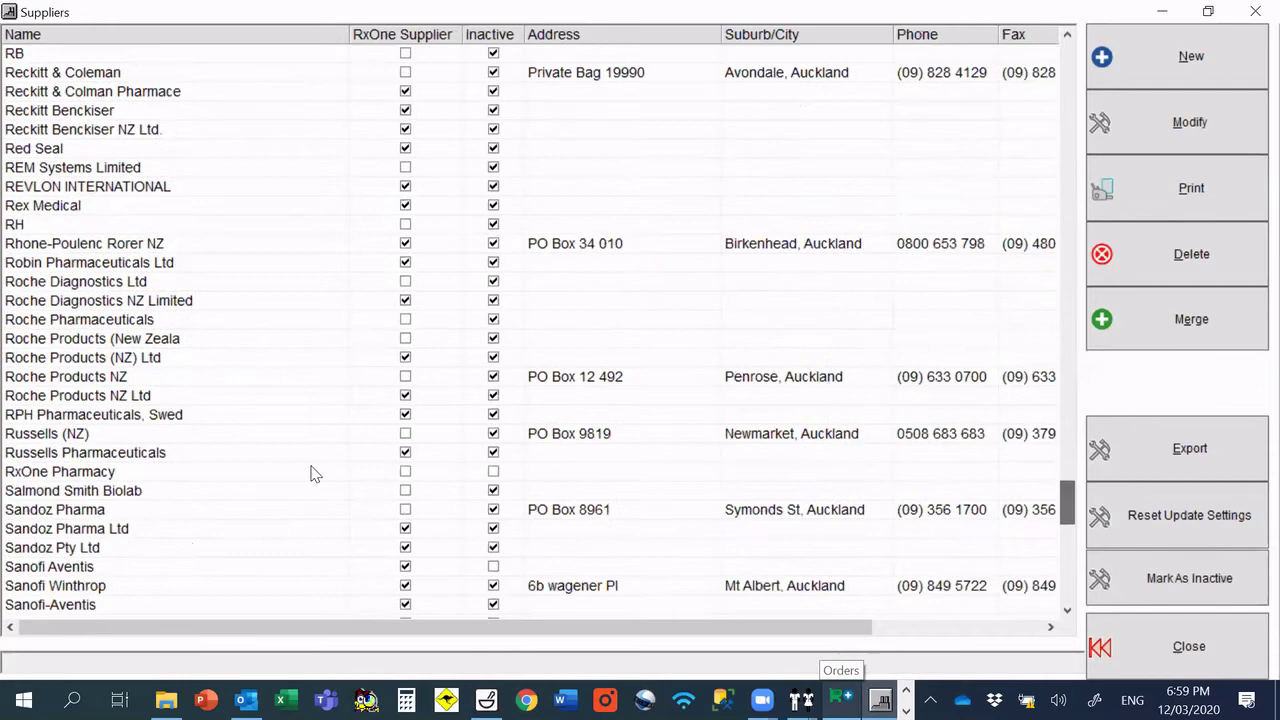
click(122, 471)
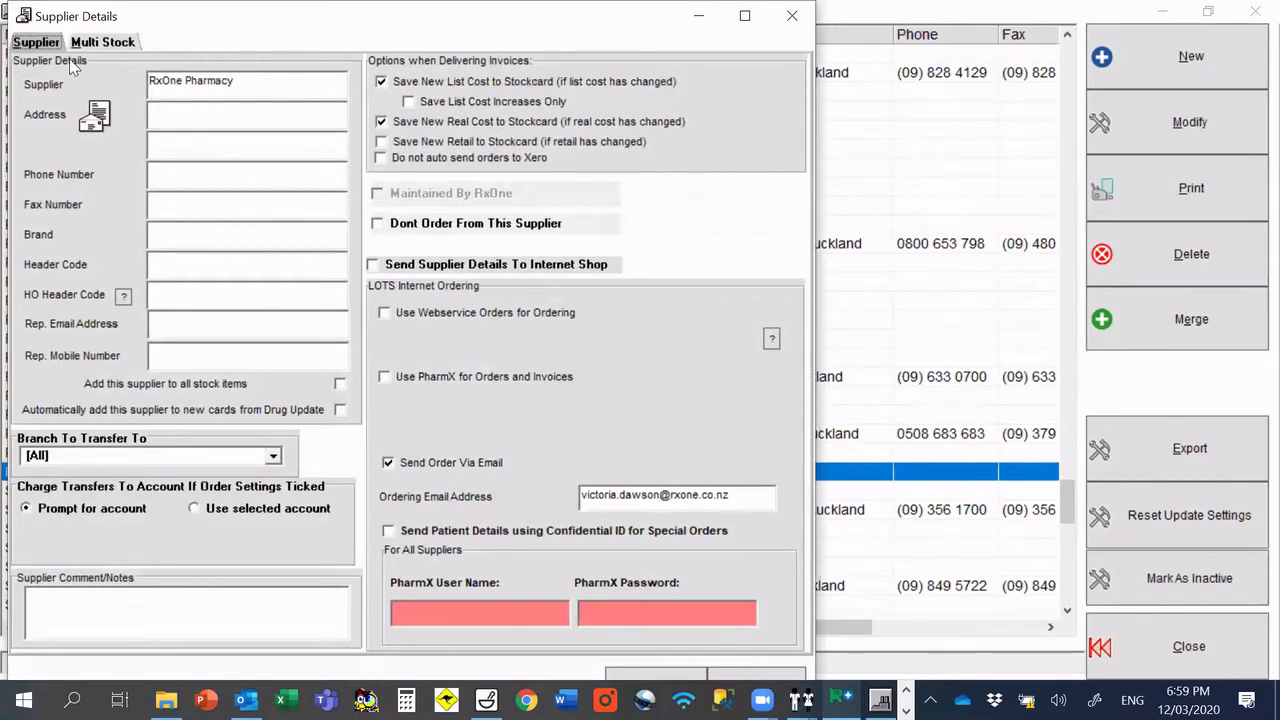
click(752, 676)
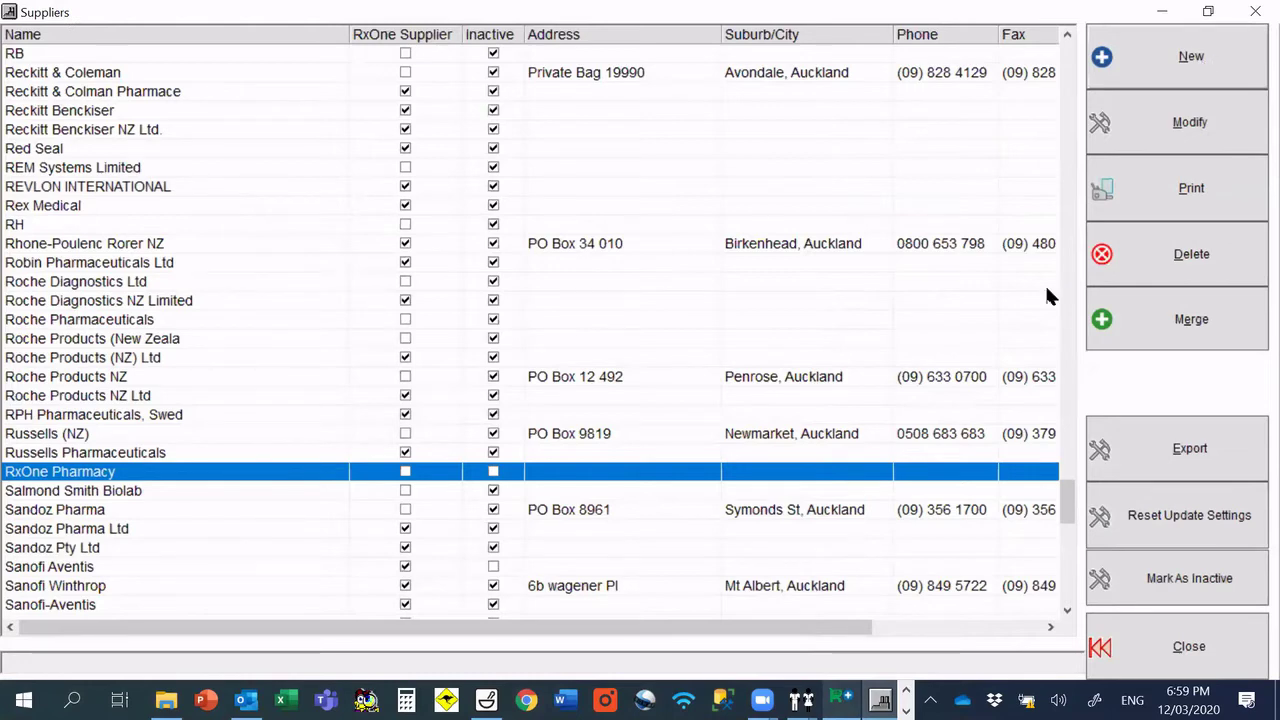
double_click(84, 476)
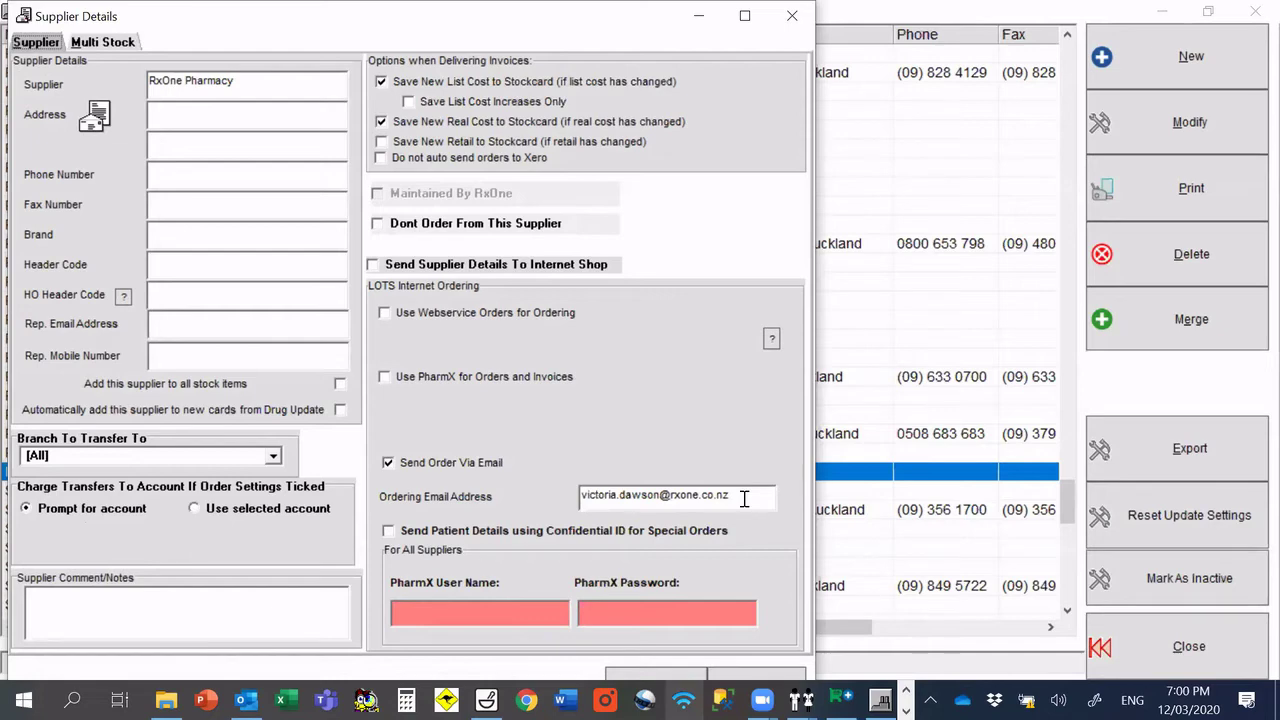
click(684, 674)
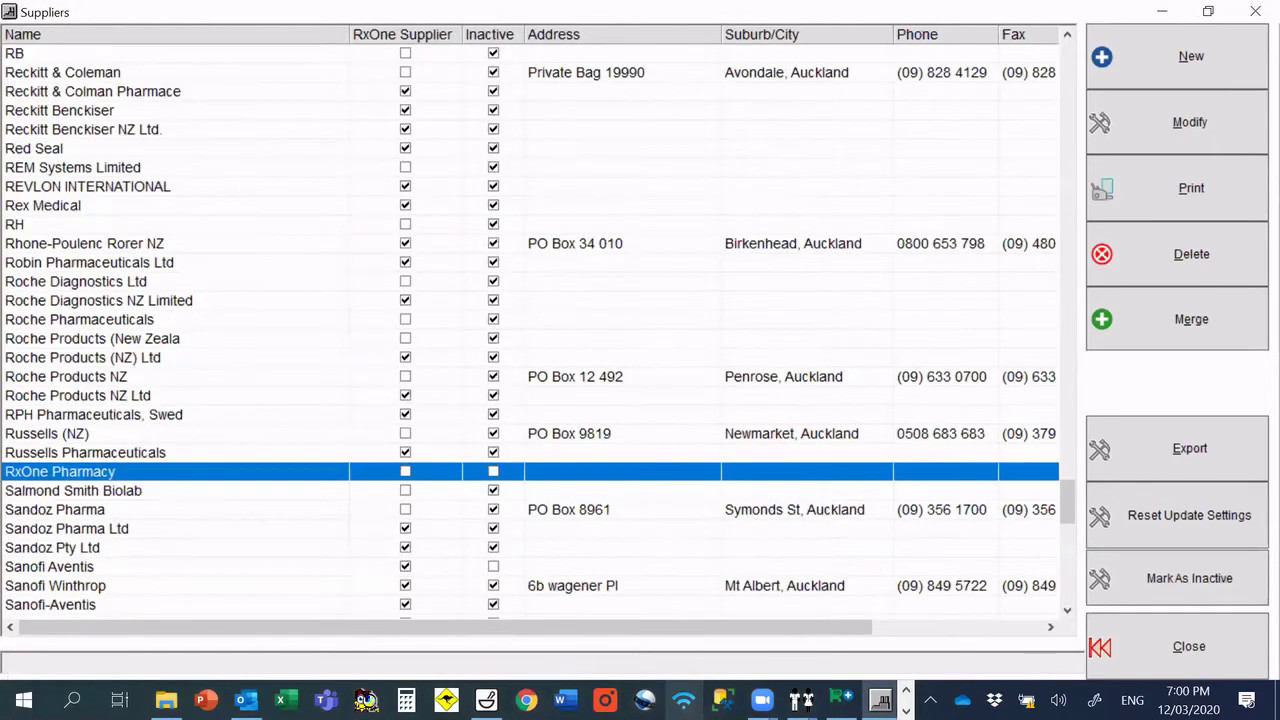
click(486, 700)
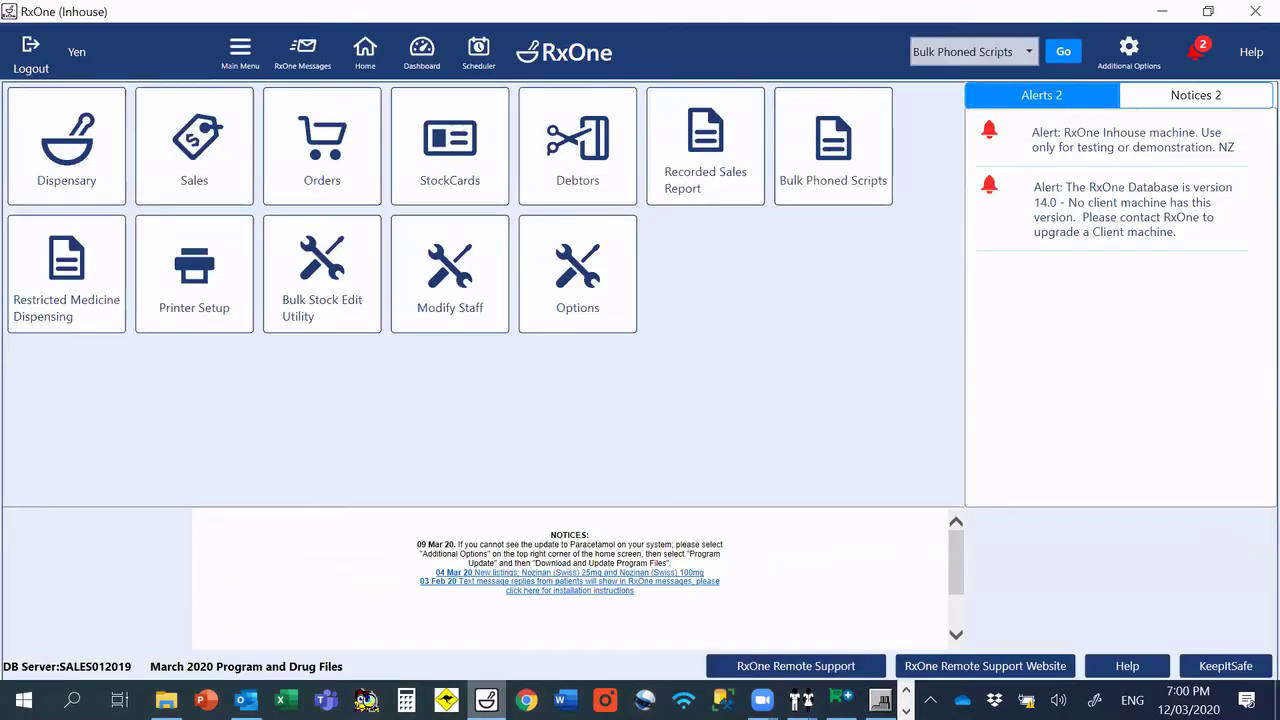
Step: Enter the Debtors area by confirming the staff ID
click(245, 56)
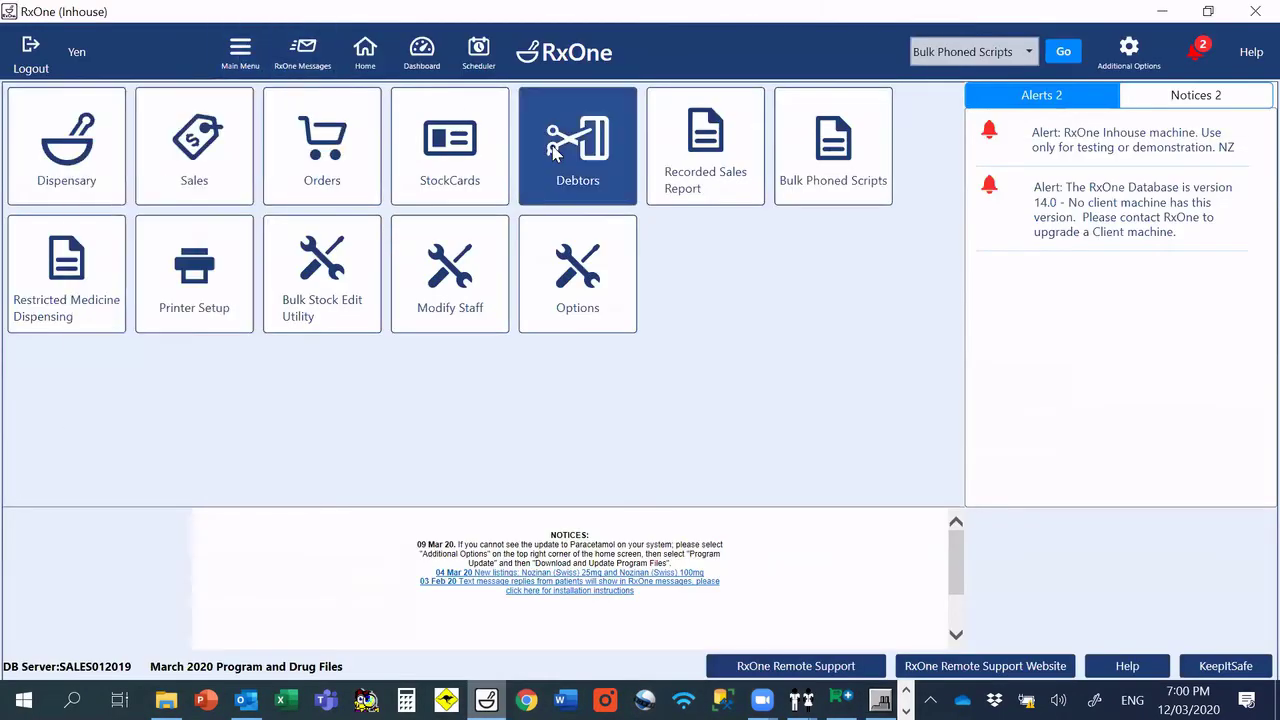
click(556, 150)
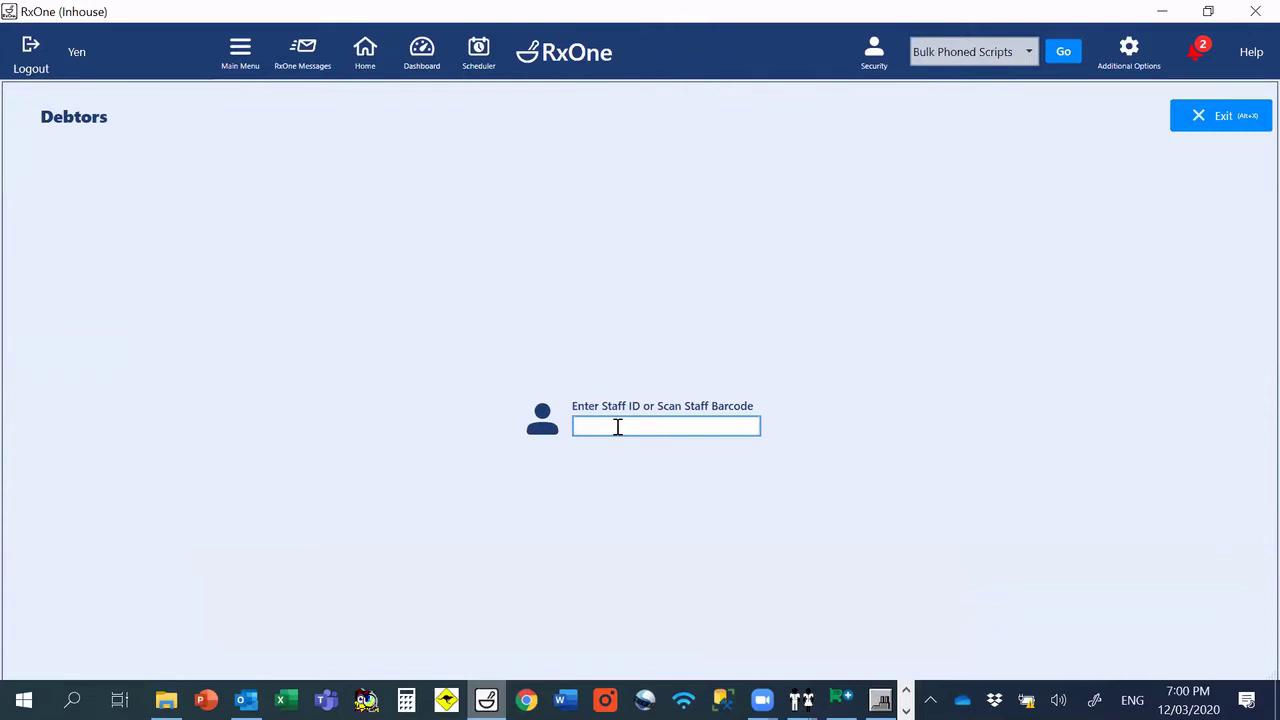
key(Return)
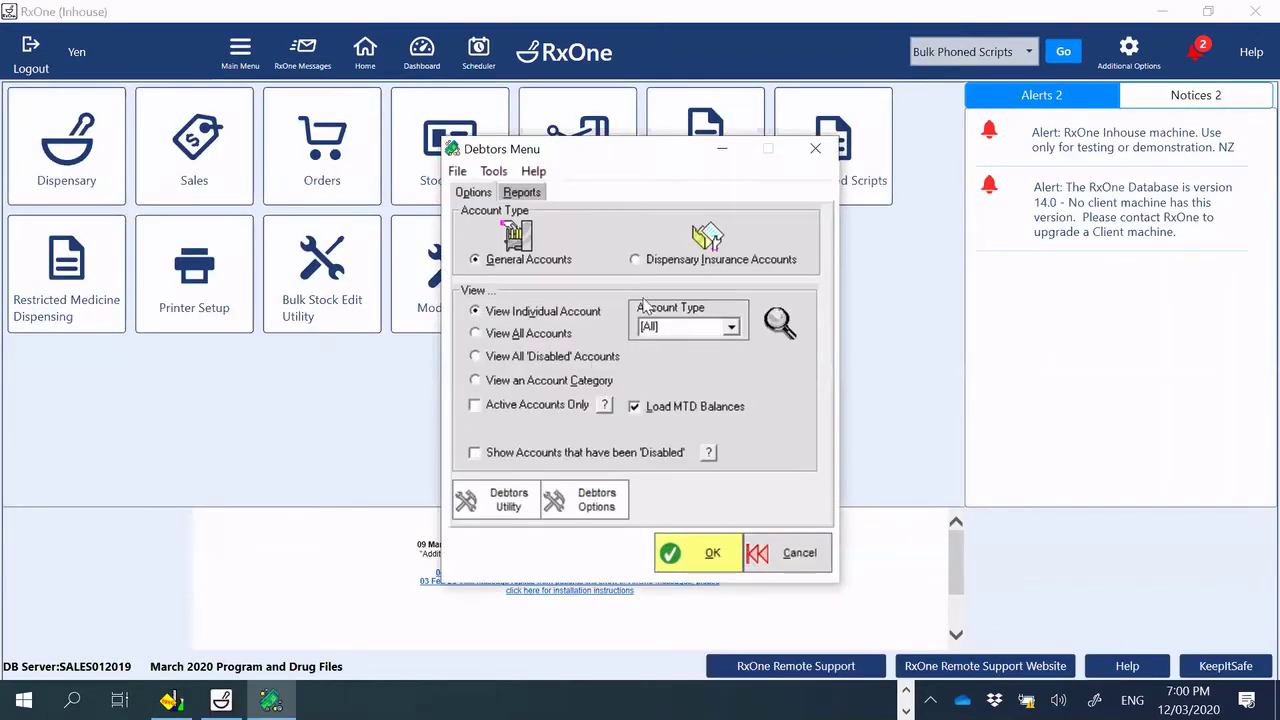
Step: Search for and open the RXONE PHARMACY account showing a $45.64 month-to-date balance
click(720, 545)
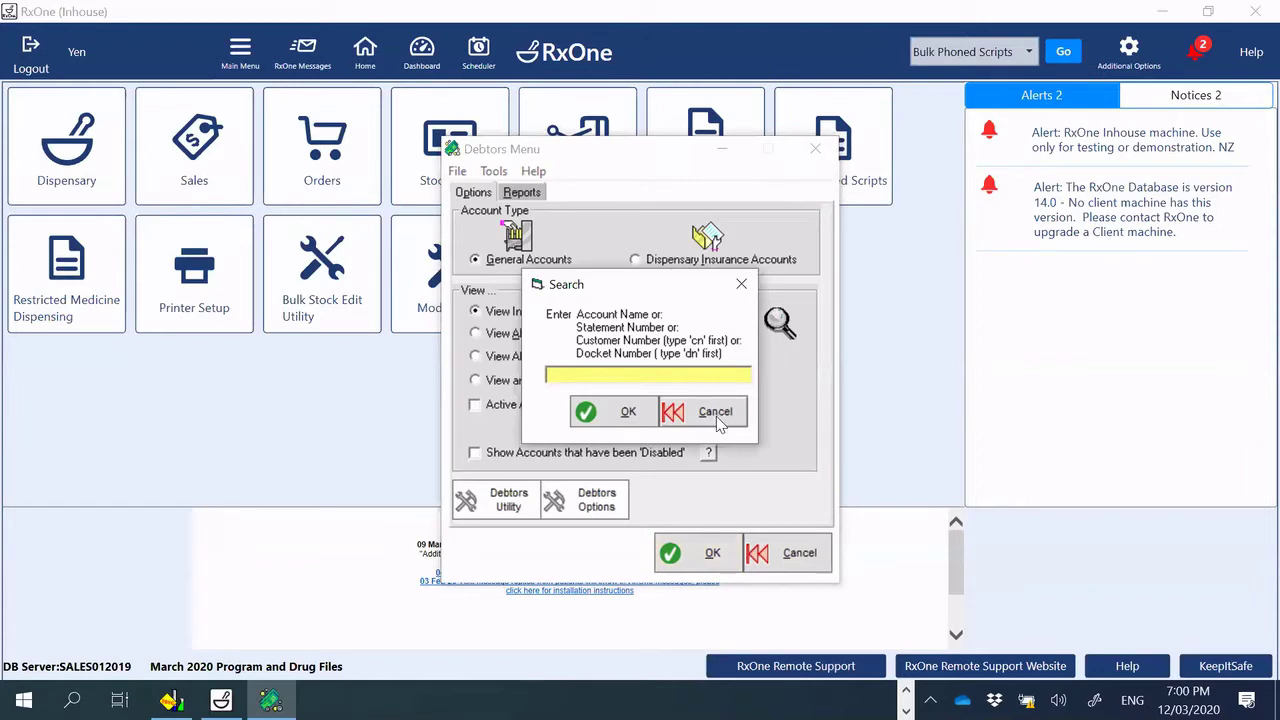
click(716, 418)
click(700, 551)
key(Return)
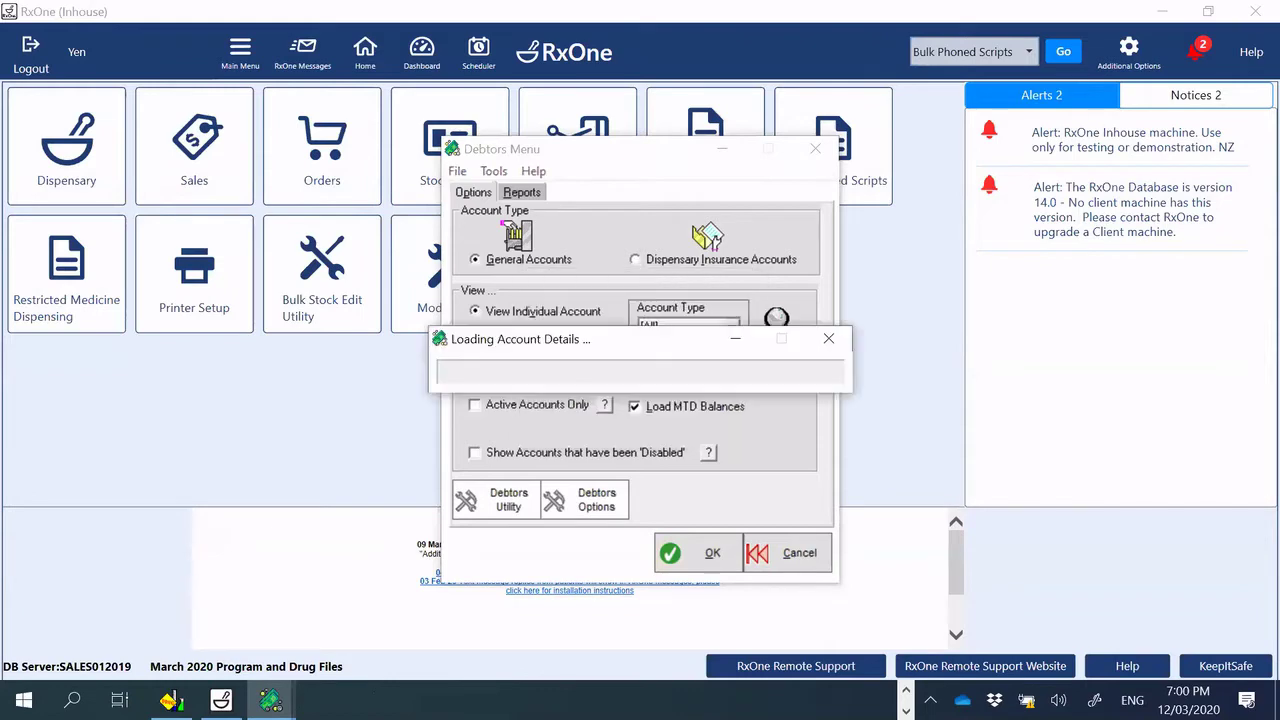
key(Return)
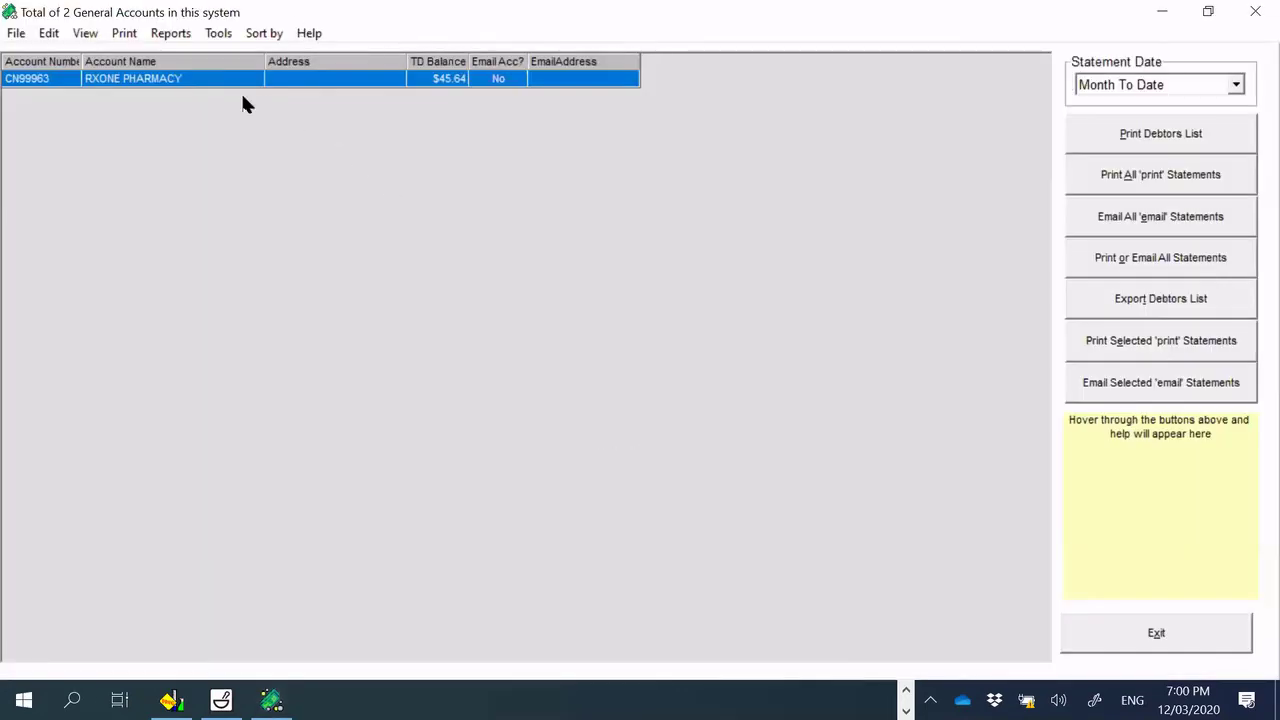
click(48, 33)
click(82, 33)
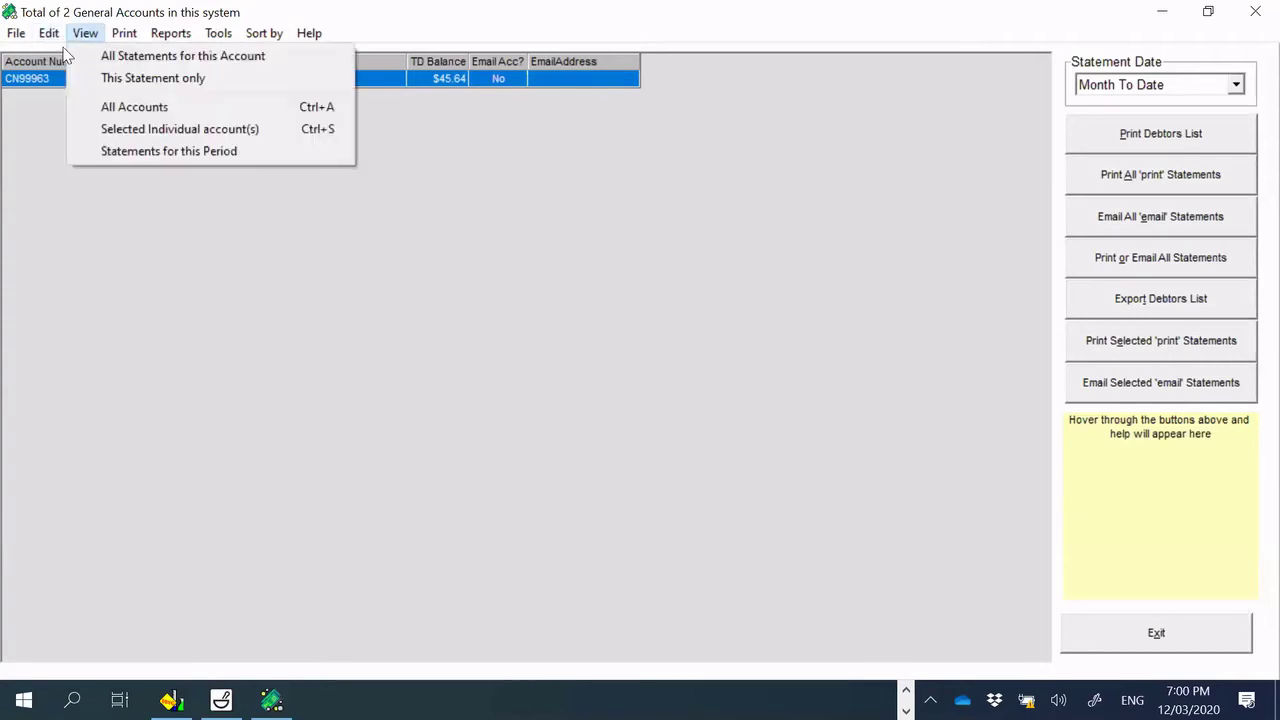
click(75, 55)
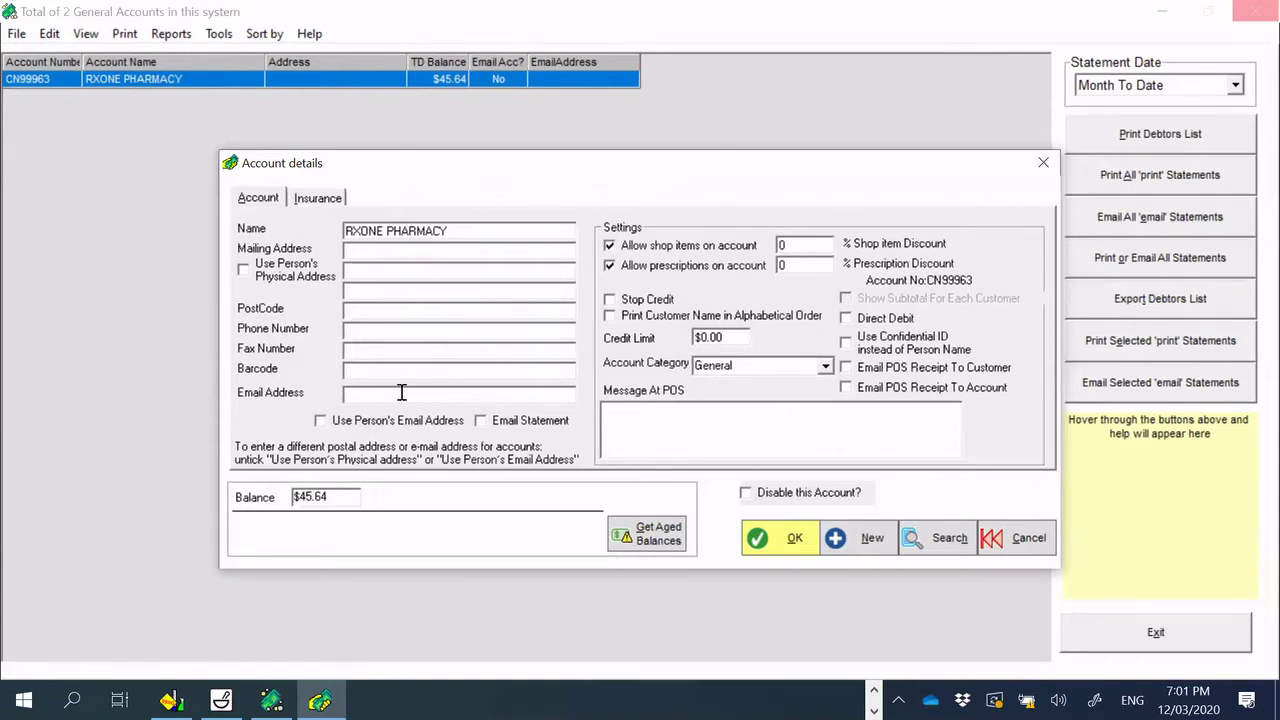
click(364, 395)
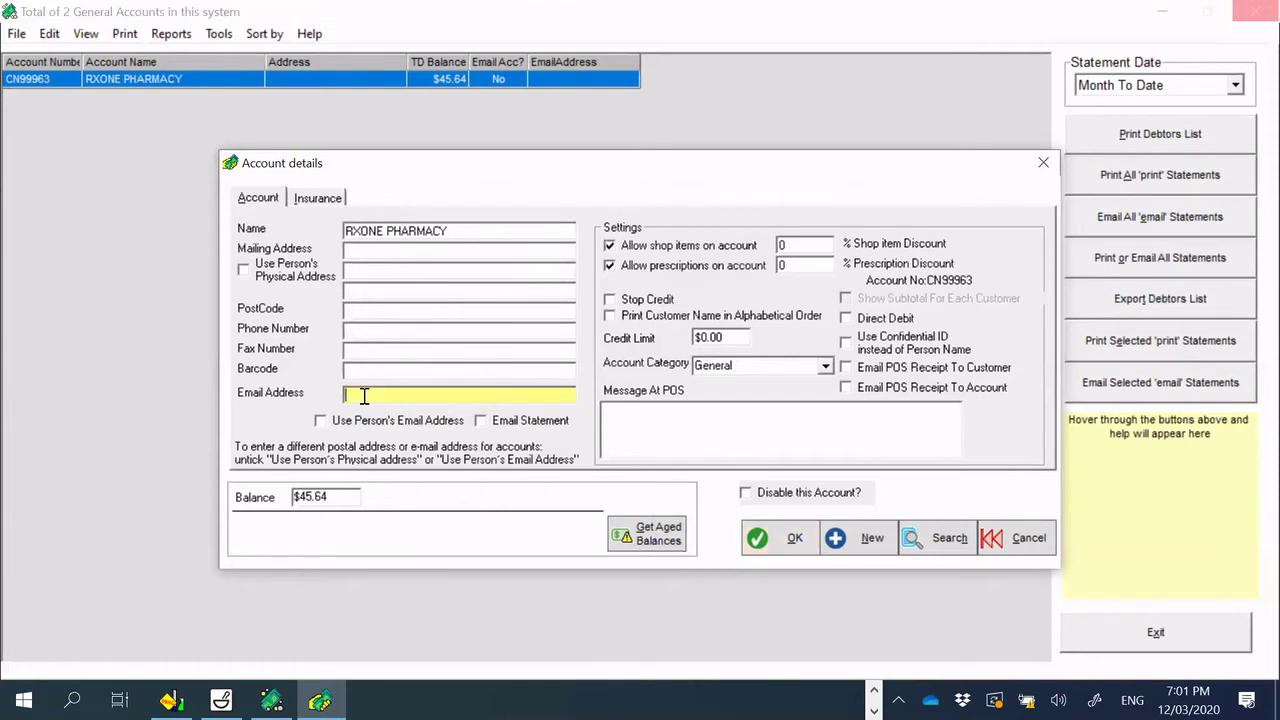
click(481, 421)
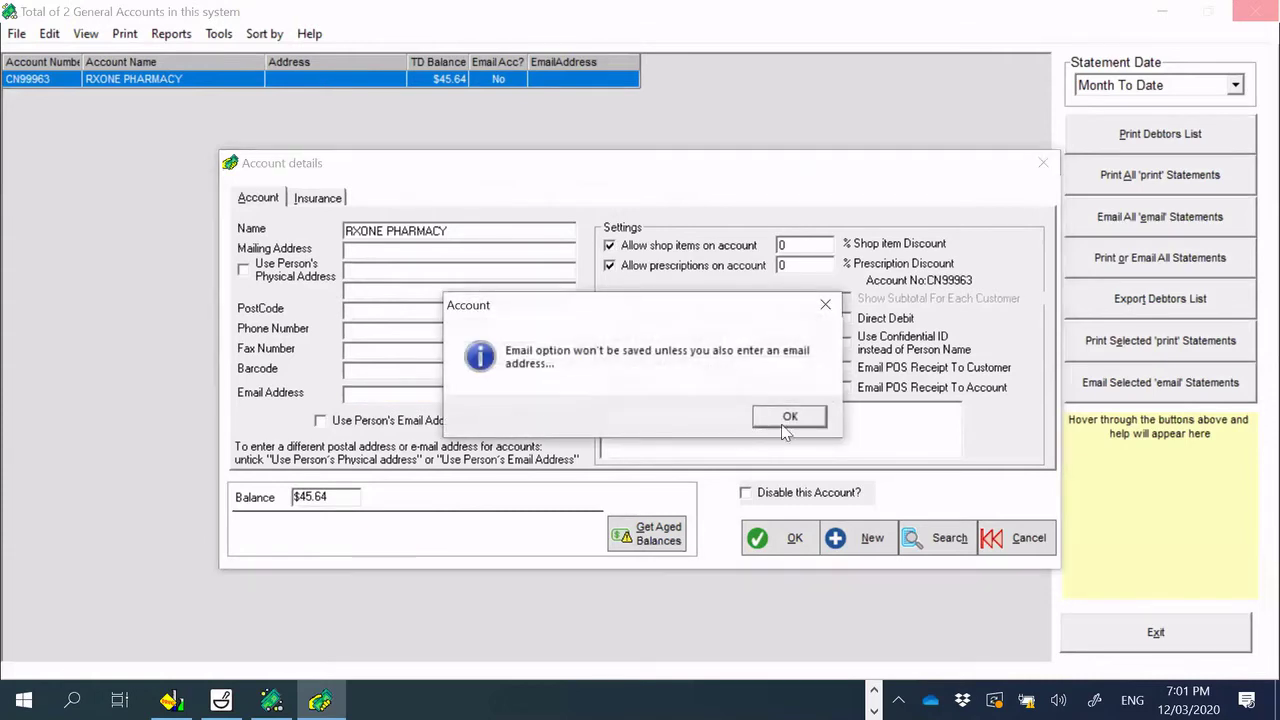
click(788, 418)
click(391, 395)
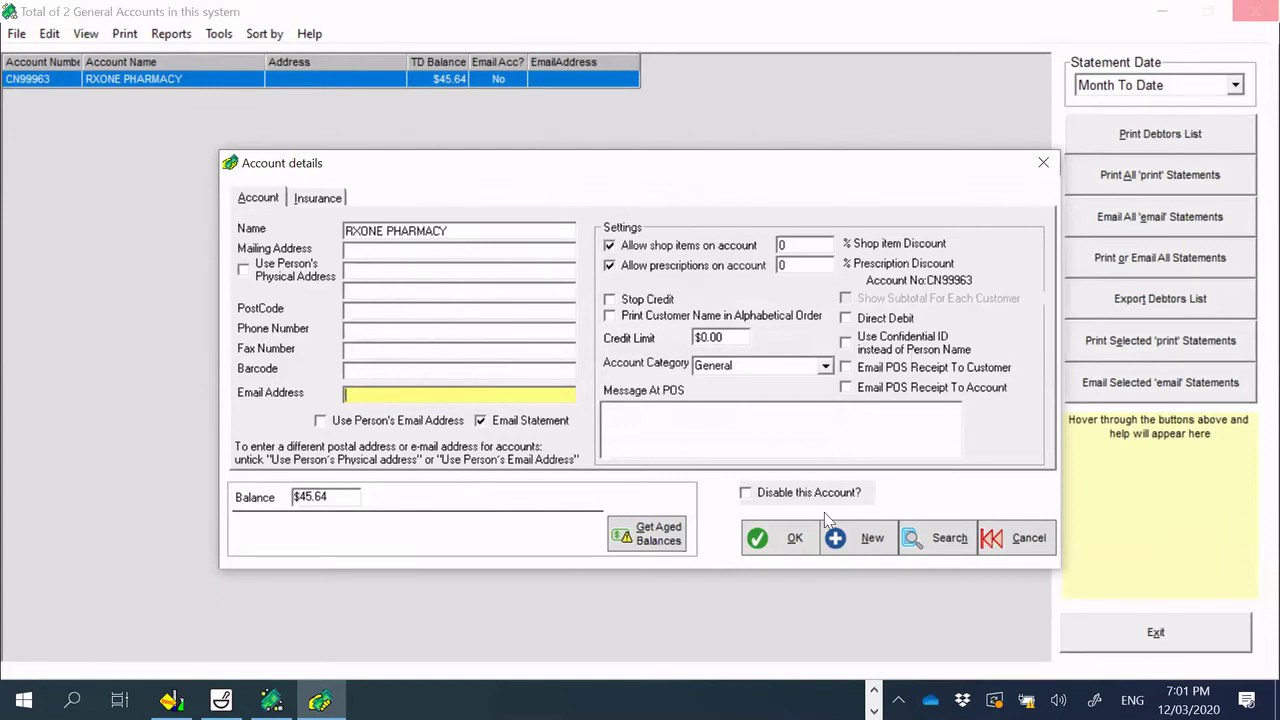
click(481, 421)
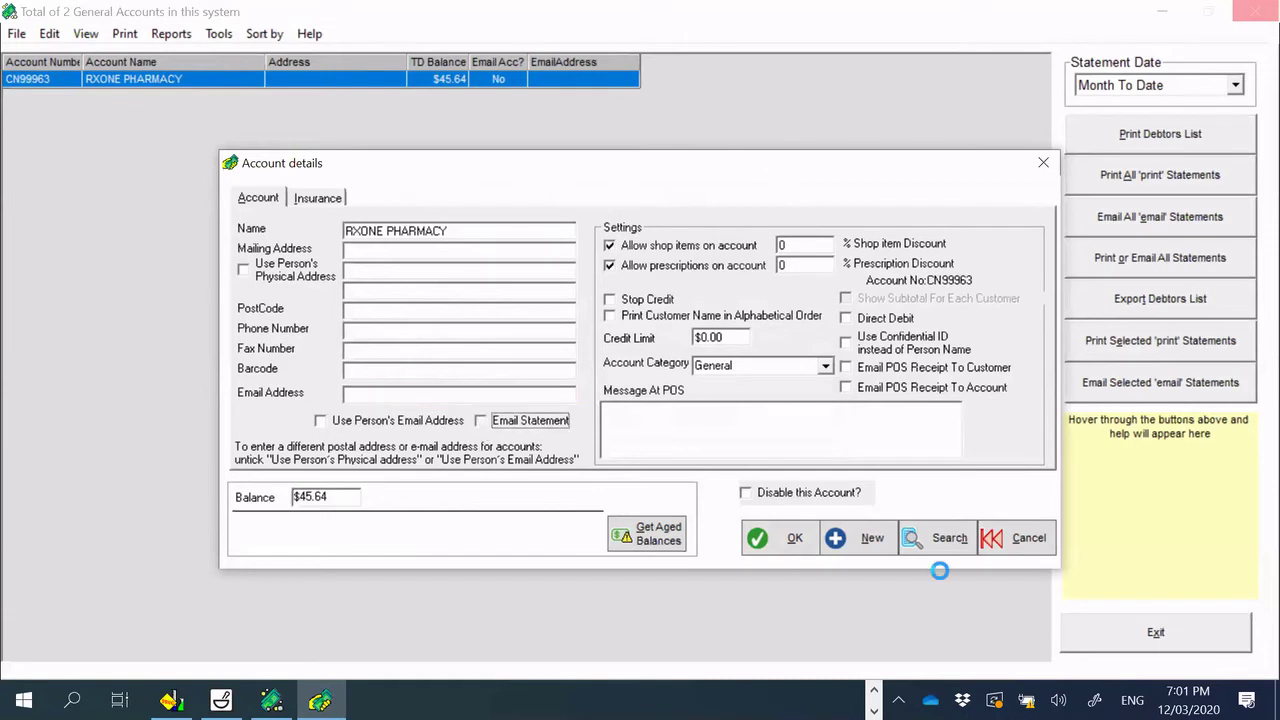
click(766, 537)
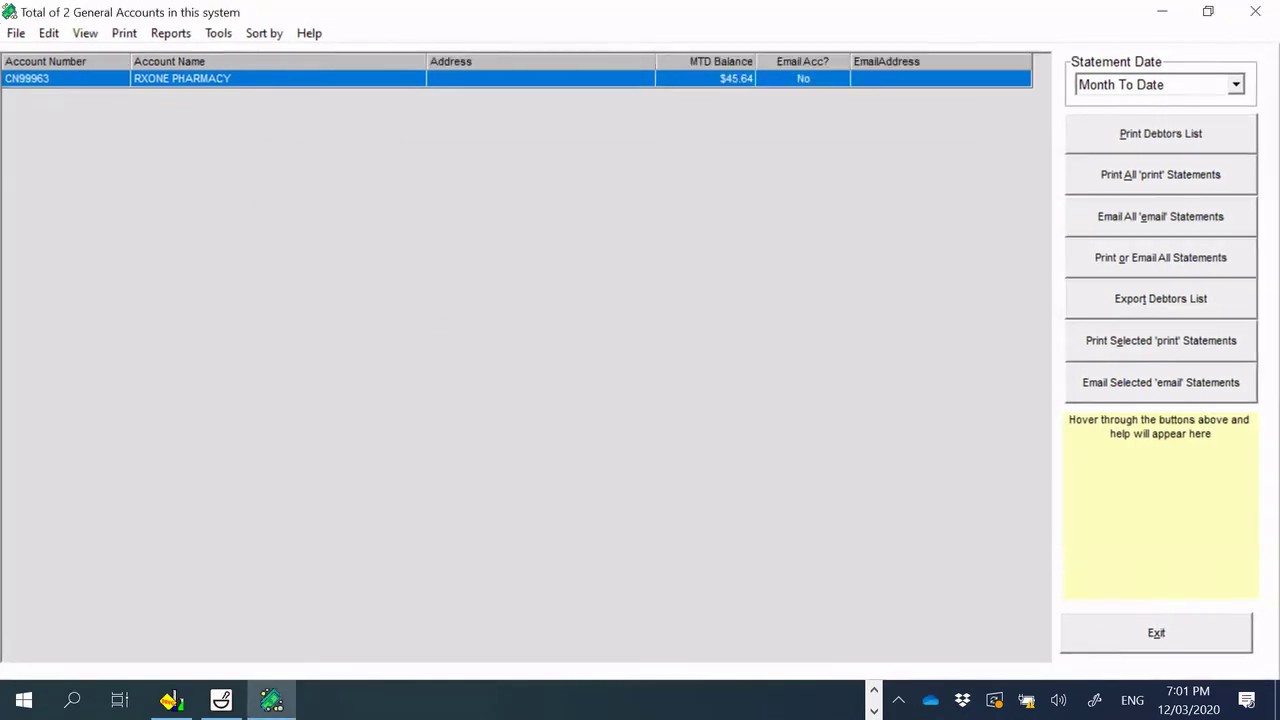
click(874, 689)
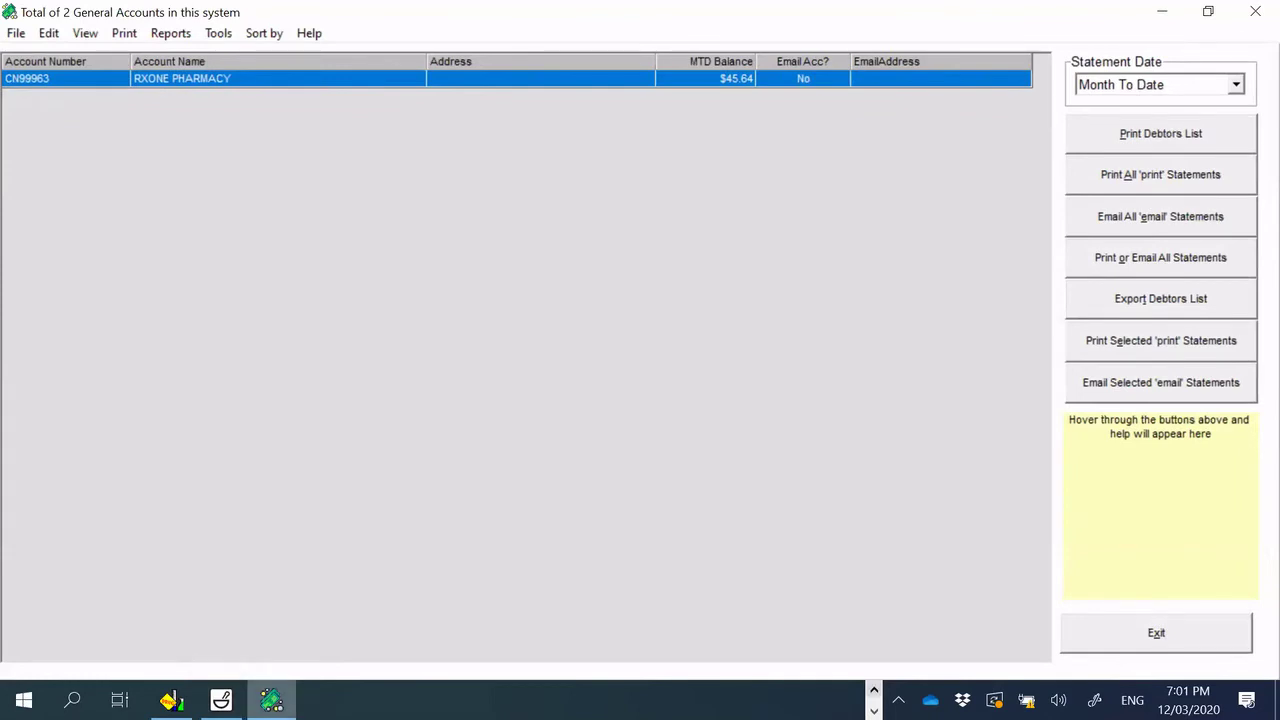
Step: Start a new order, closing the Suppliers window and aspirin stock card without printing stickers
click(812, 700)
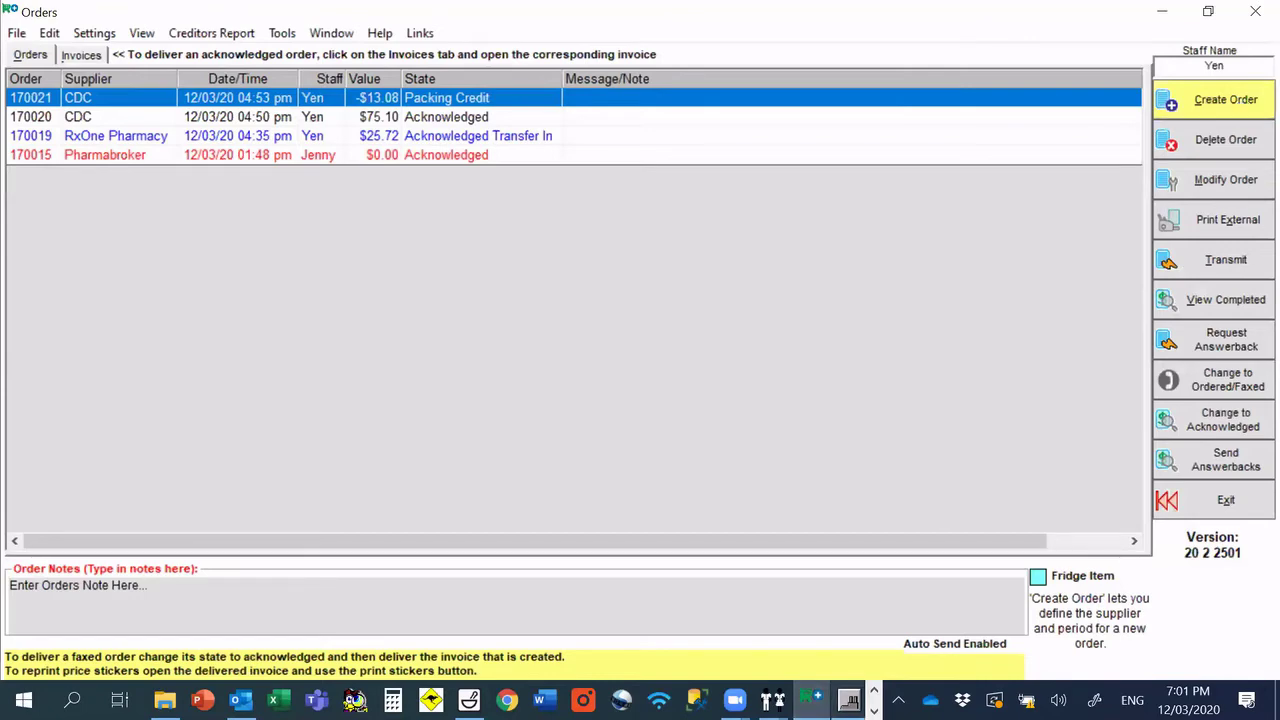
click(1218, 99)
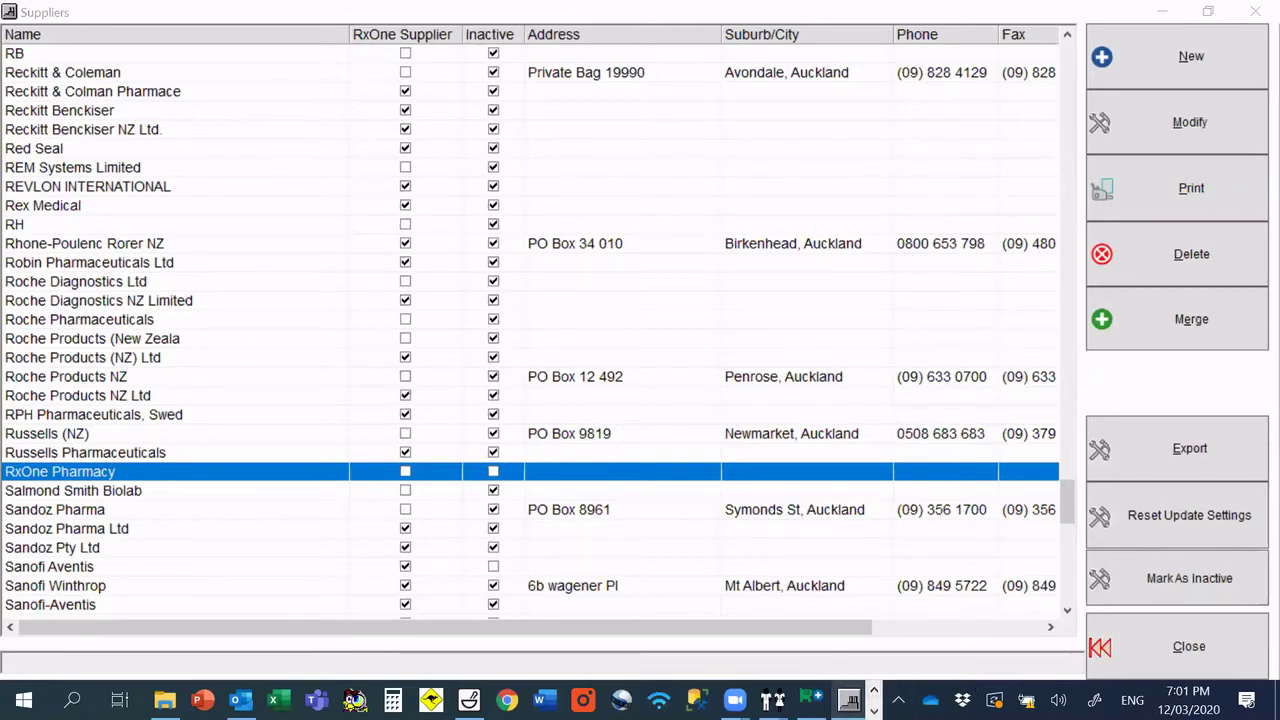
click(1208, 642)
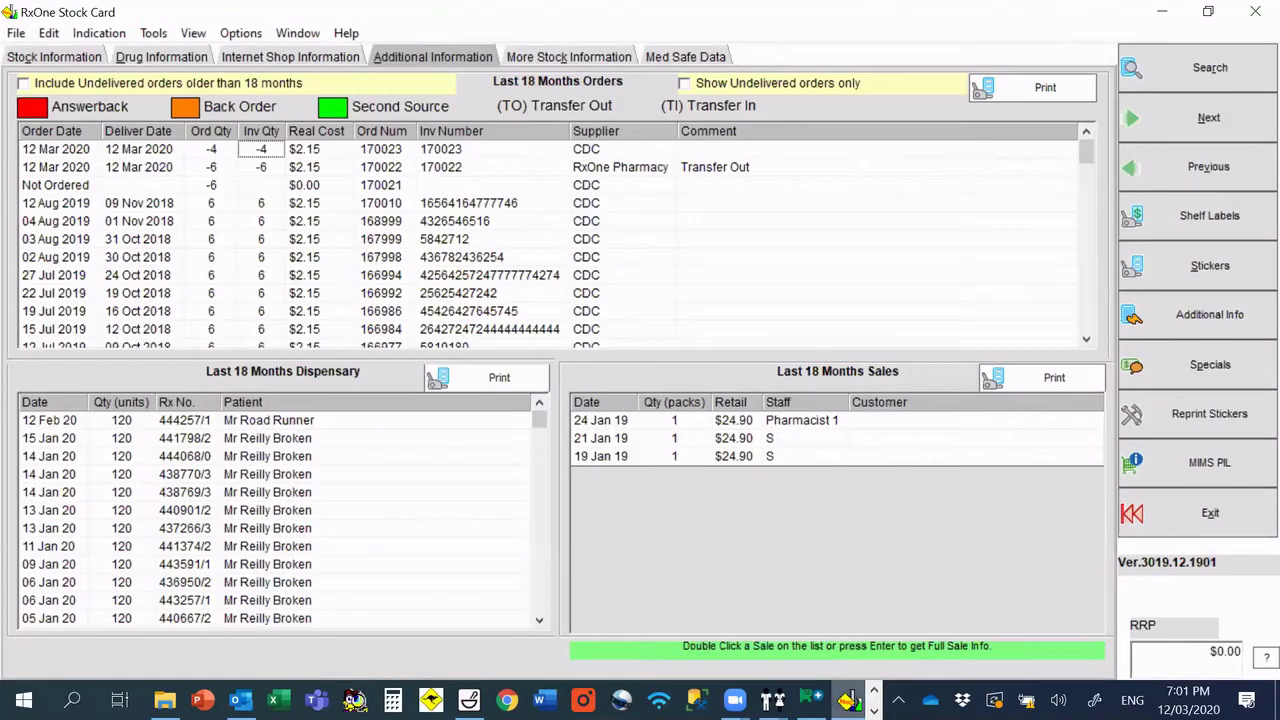
click(1173, 517)
click(681, 418)
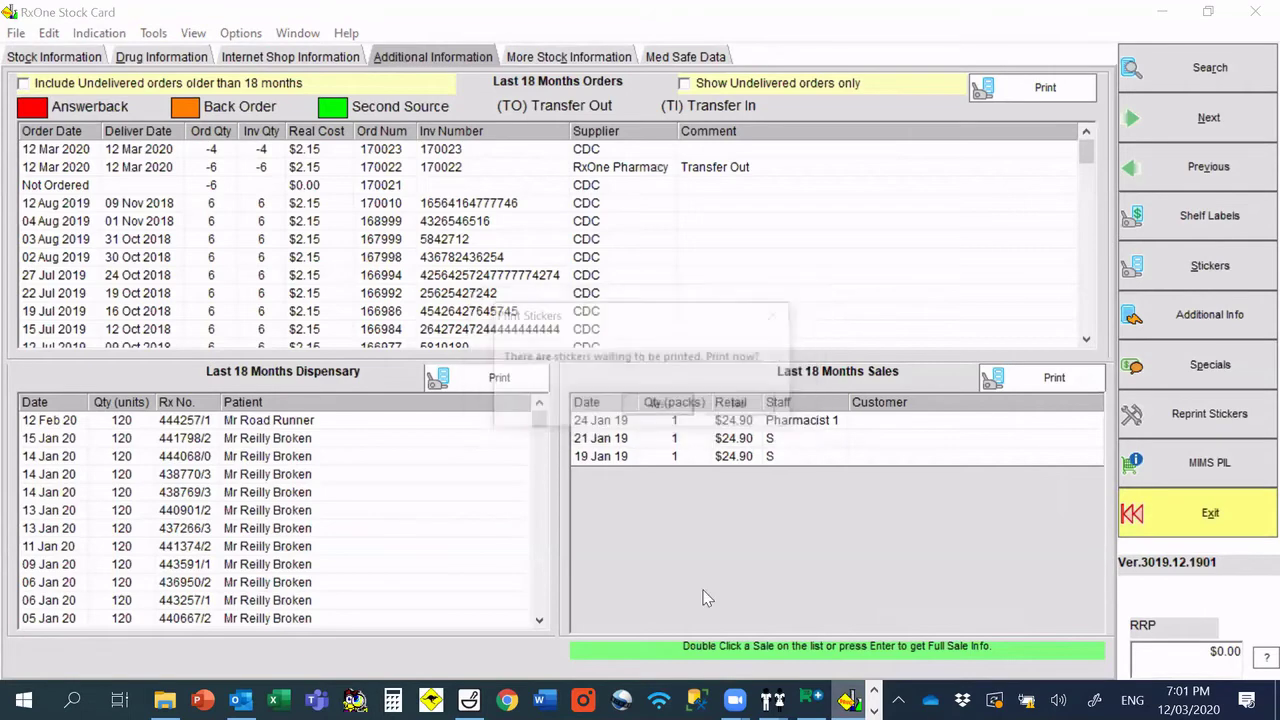
click(776, 406)
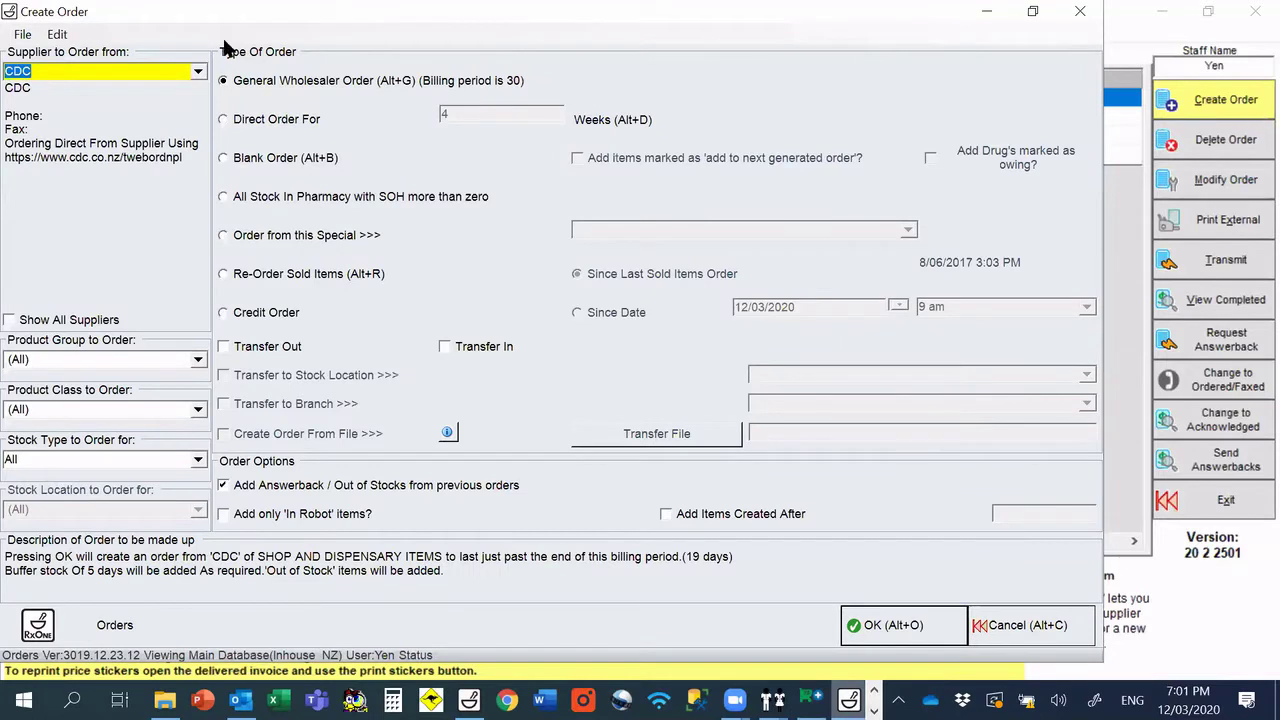
Step: Create transfer-out order 170024 to RxOne Pharmacy, excluding answerback and out-of-stock items
click(198, 72)
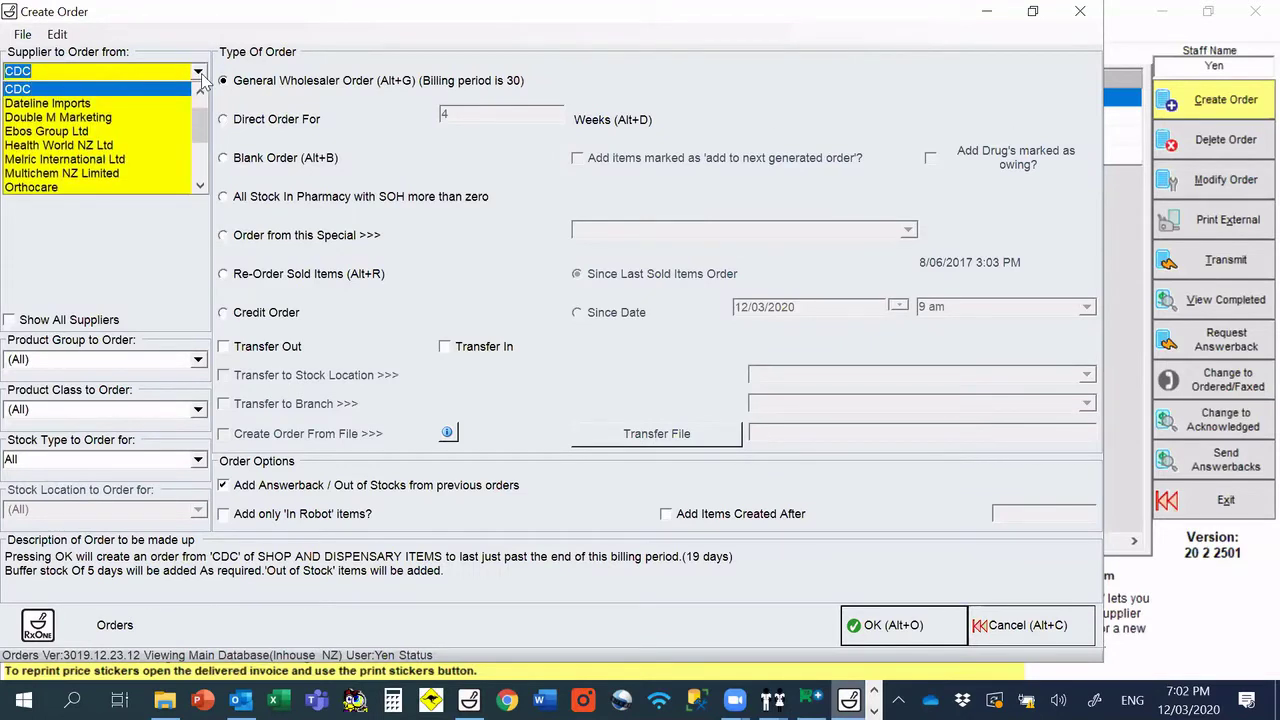
text(r)
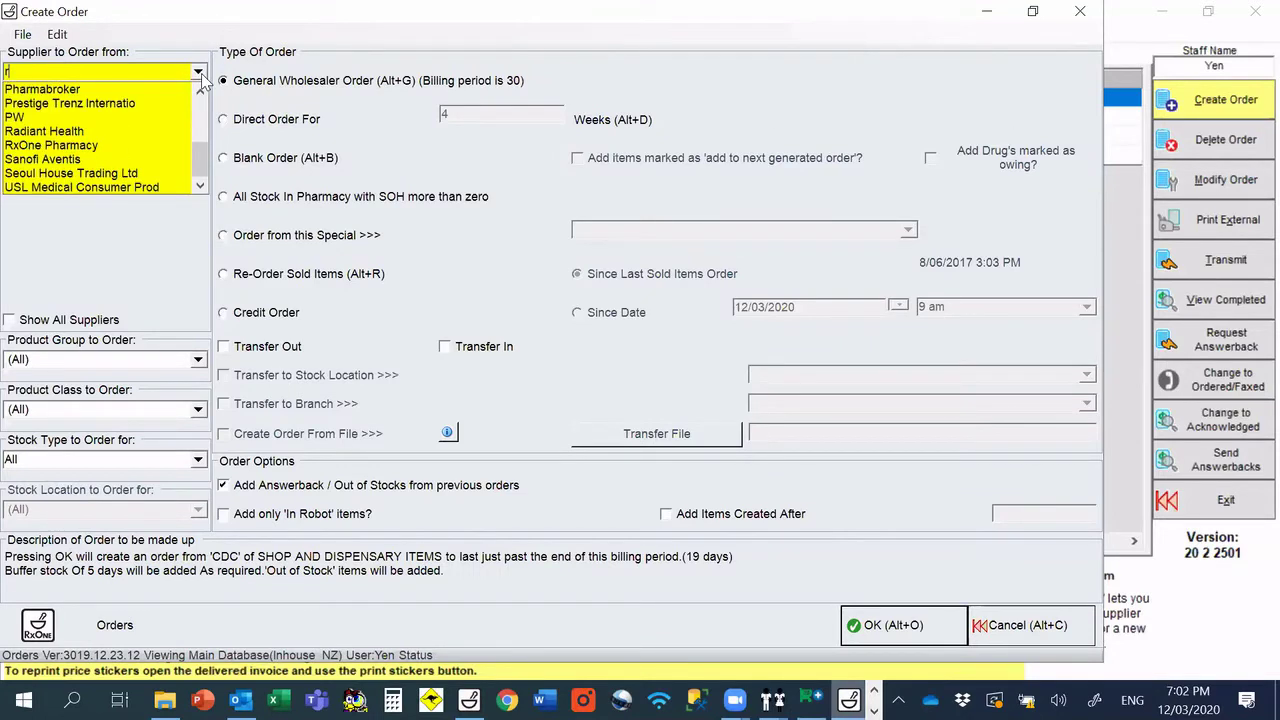
click(47, 148)
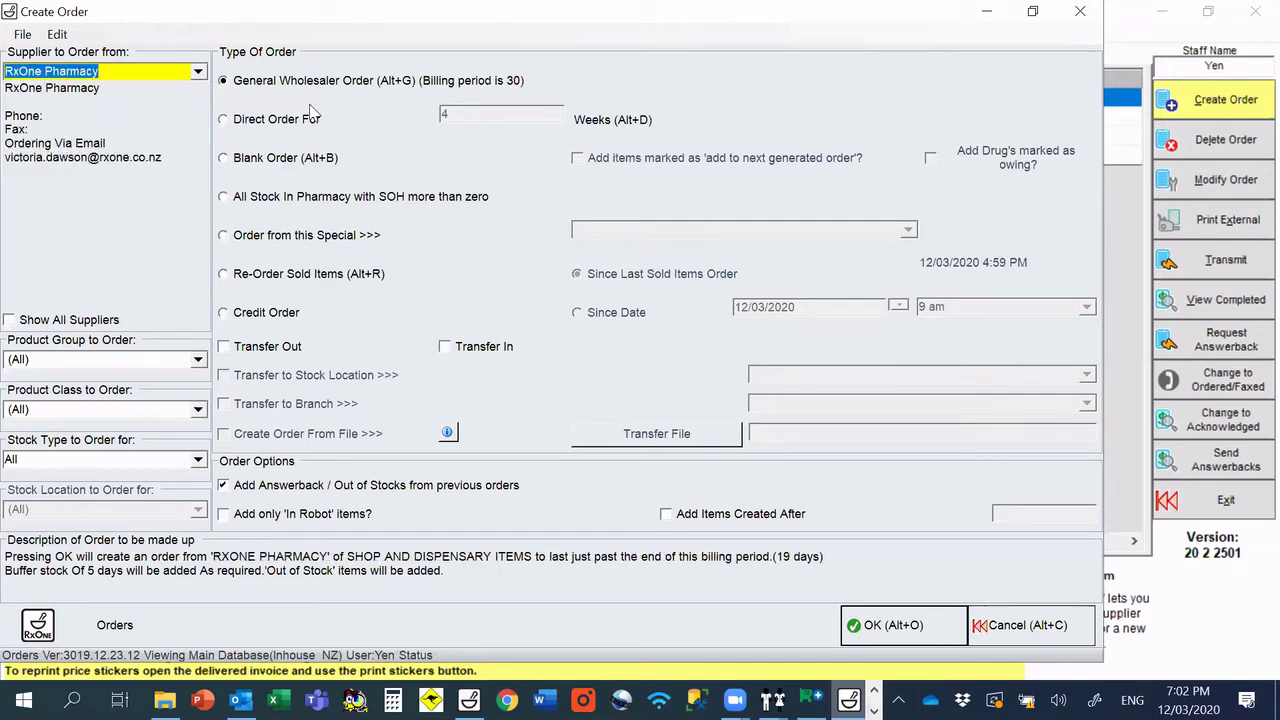
click(224, 348)
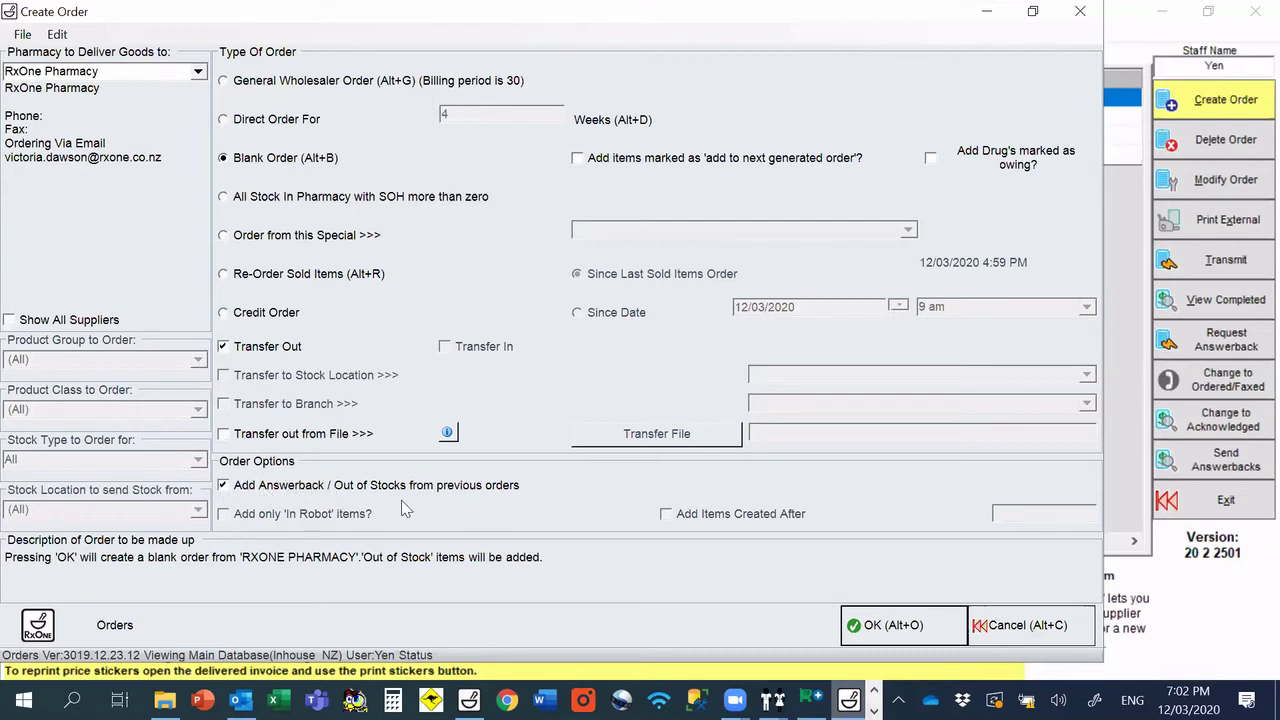
click(226, 488)
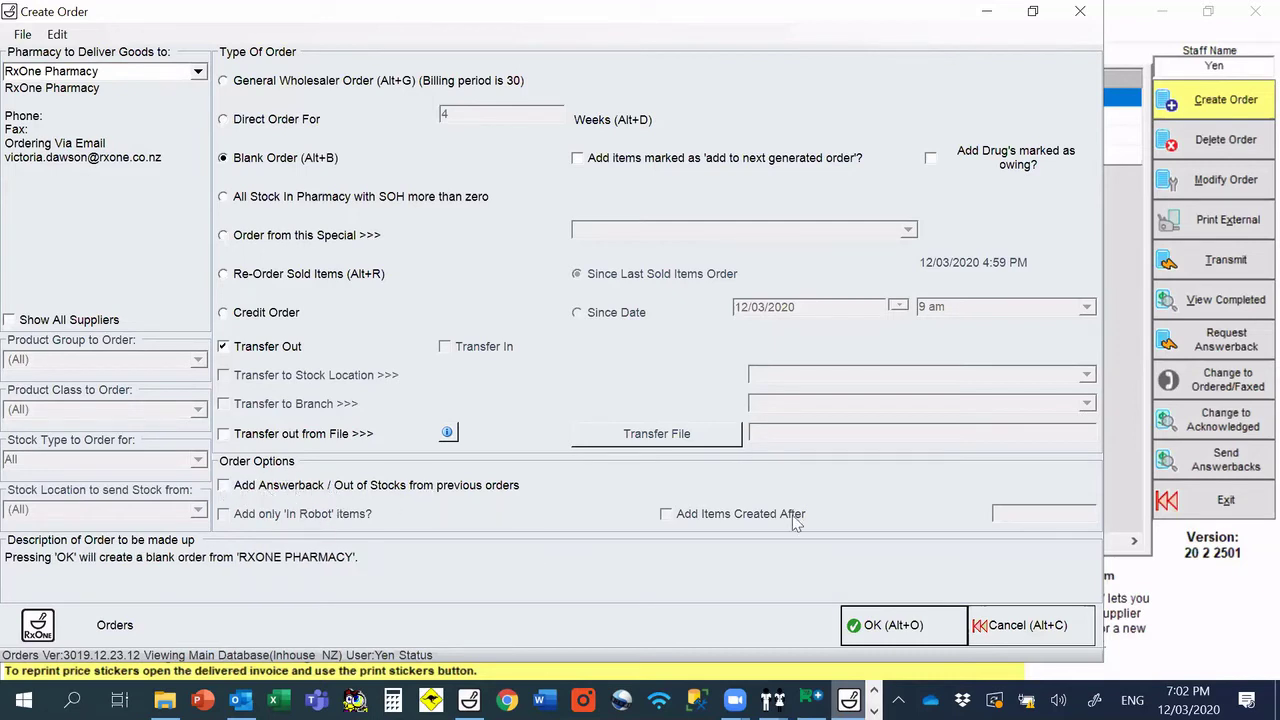
click(895, 630)
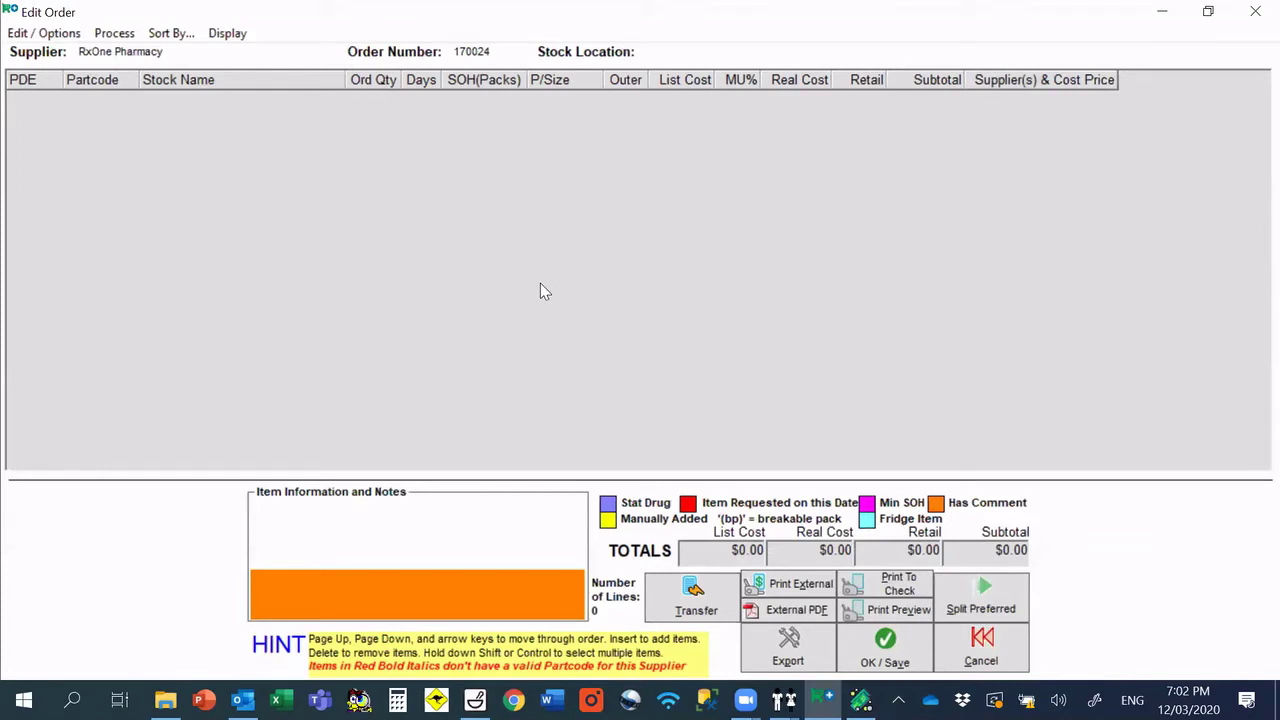
Step: Add ASPIRIN 100MG EC to the order with quantity −2
key(Insert)
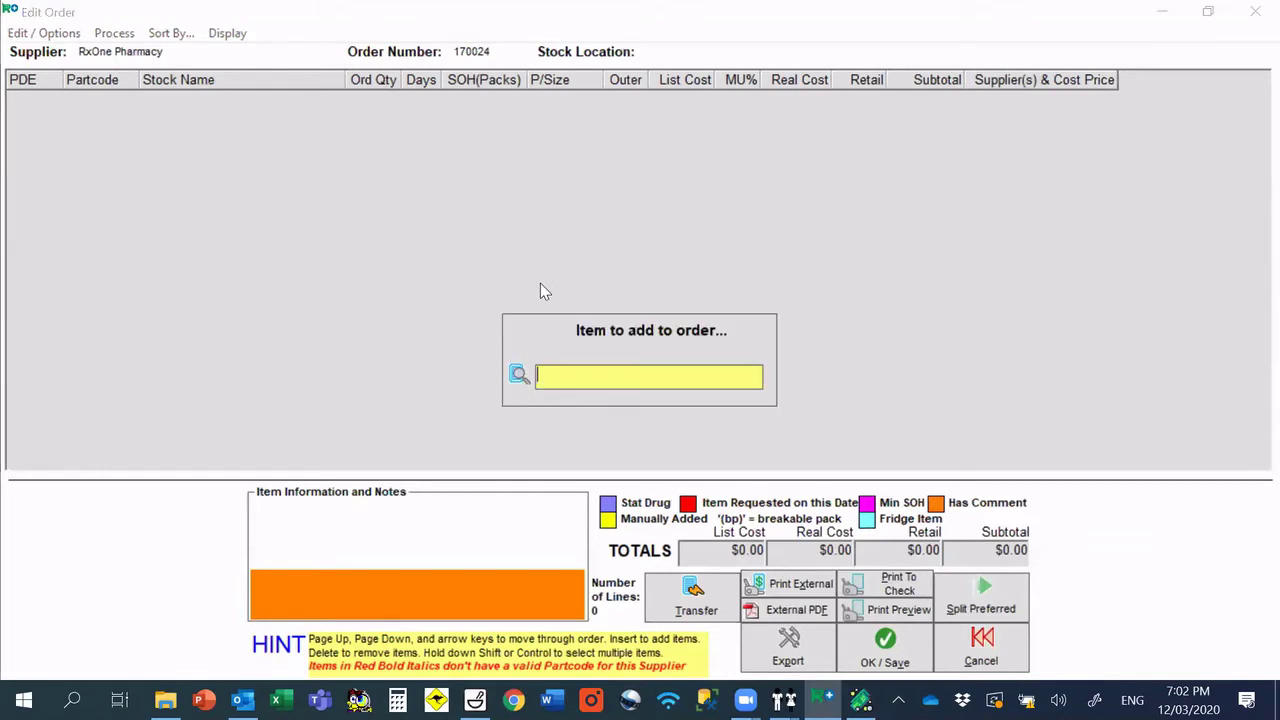
text(aspin)
key(Return)
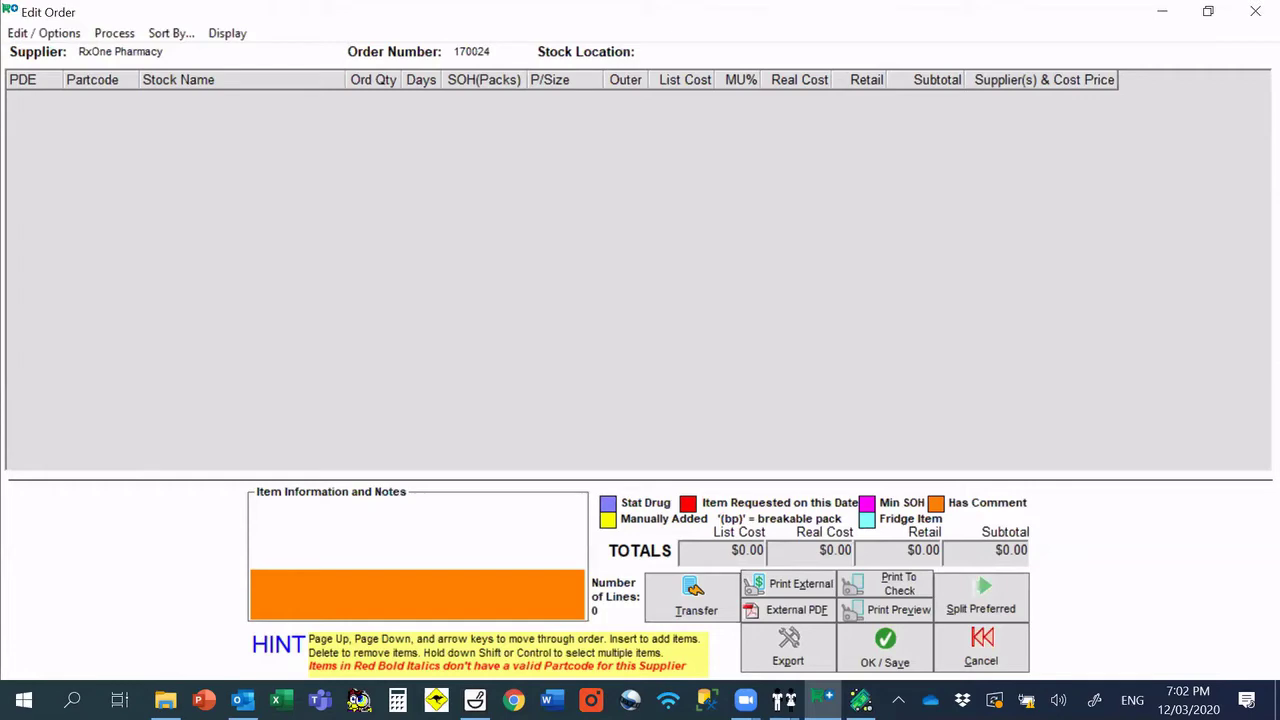
key(Down)
key(Down)
key(Down)
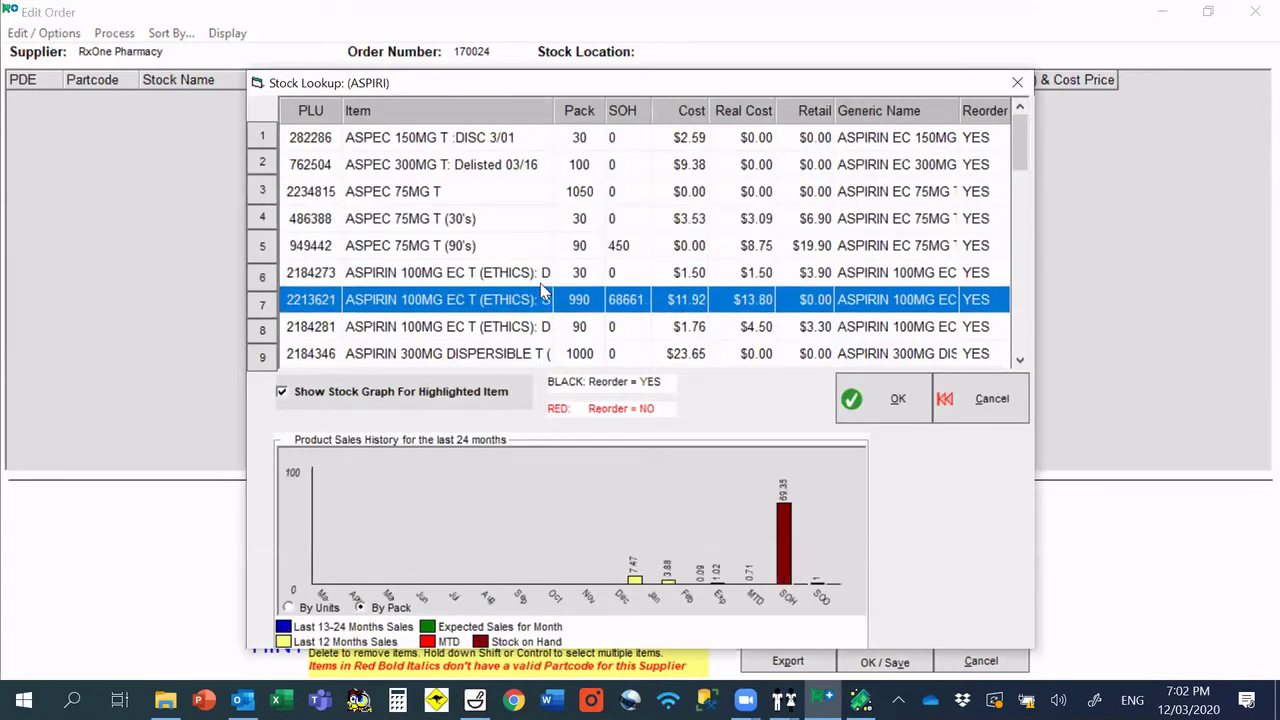
key(Return)
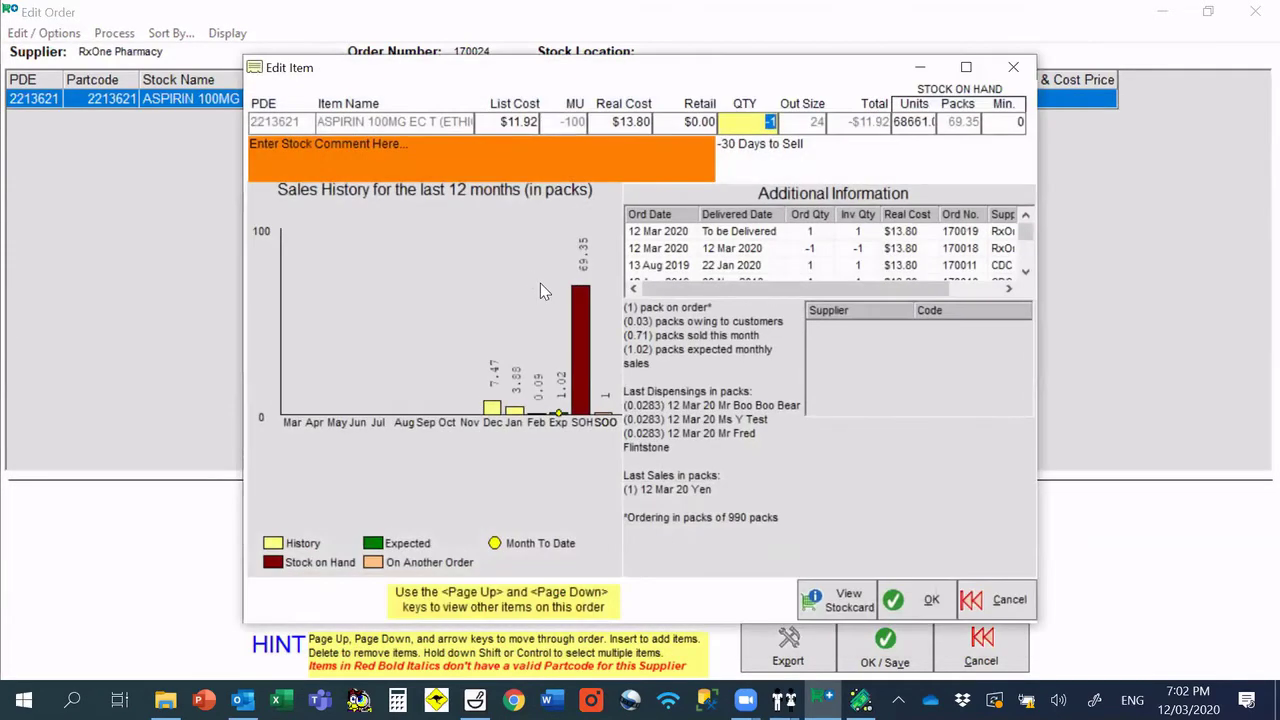
text(-2)
key(Return)
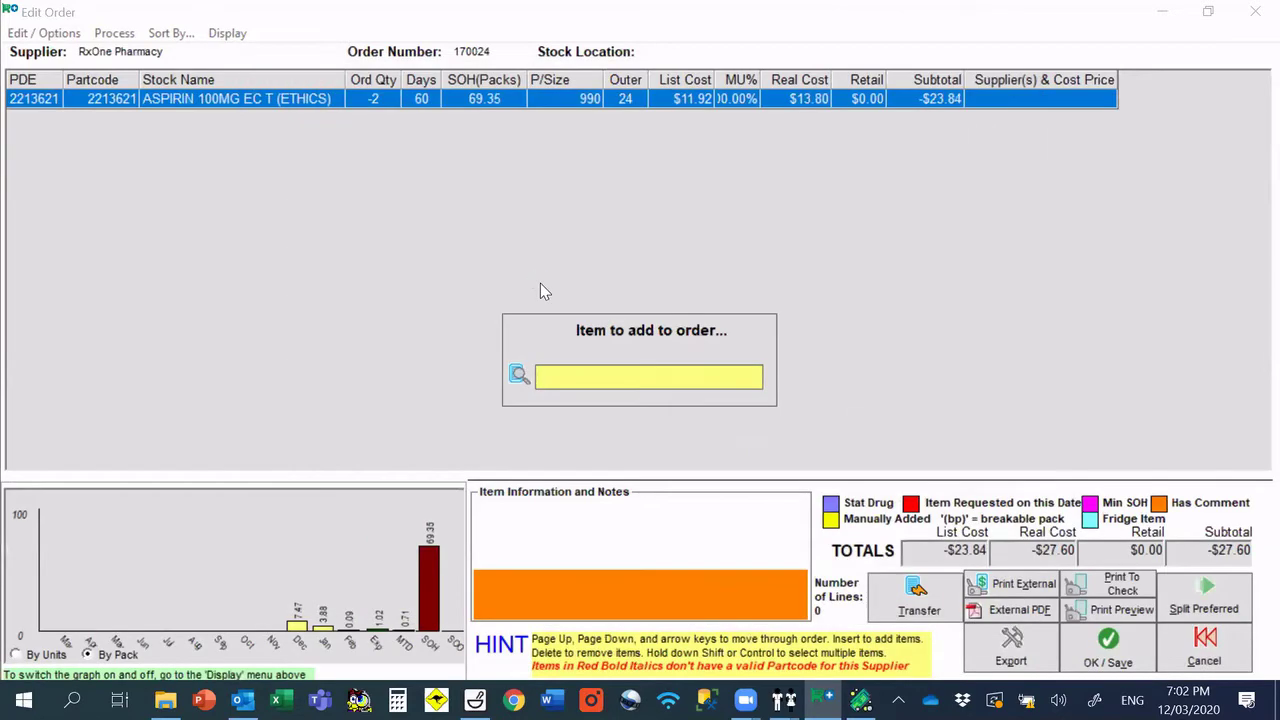
Step: Add the Flixonase hay-fever item at quantity −6, then transmit order 170024
text(flixoase)
key(Return)
key(Return)
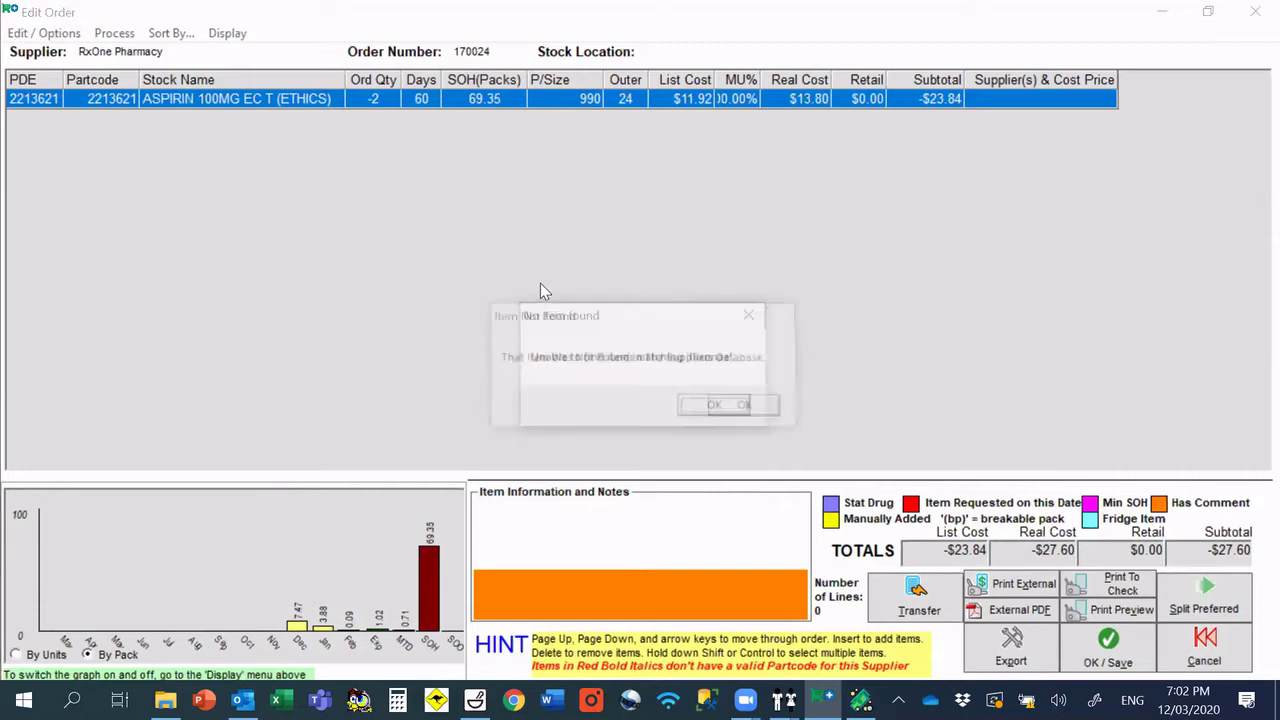
key(Return)
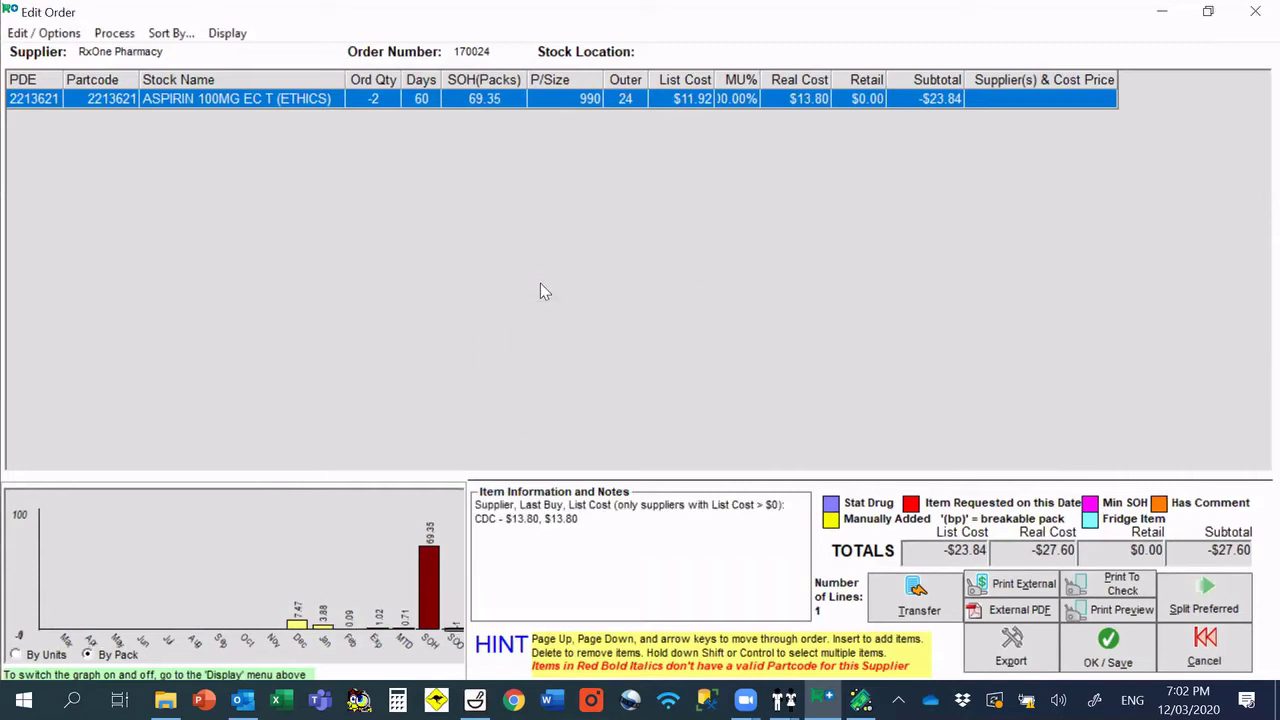
key(Insert)
text(flixonas)
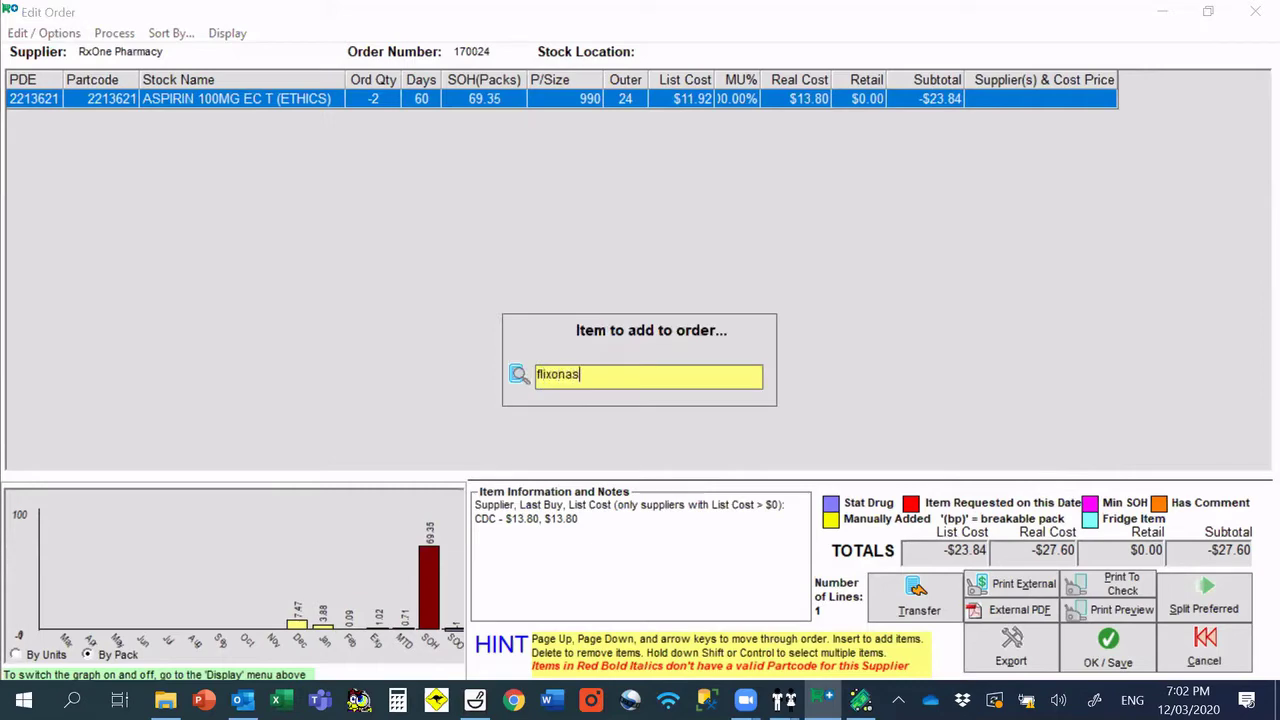
key(Return)
key(Down)
key(Down)
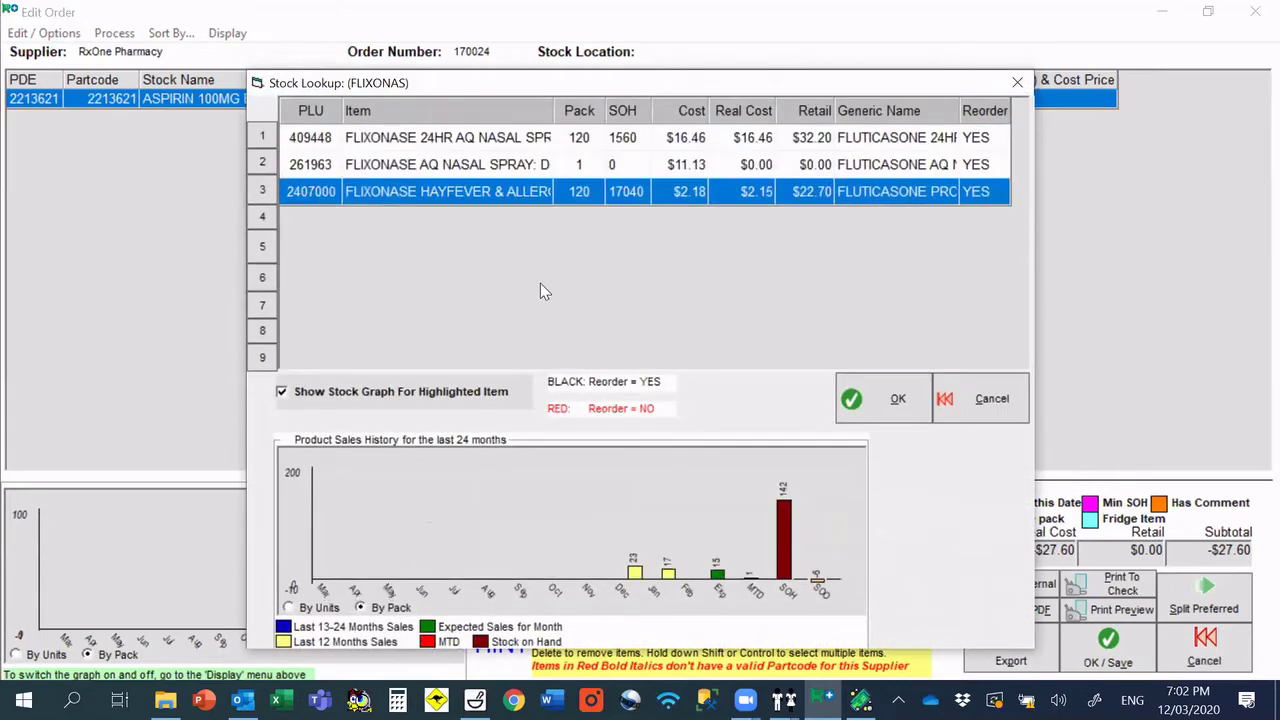
key(Return)
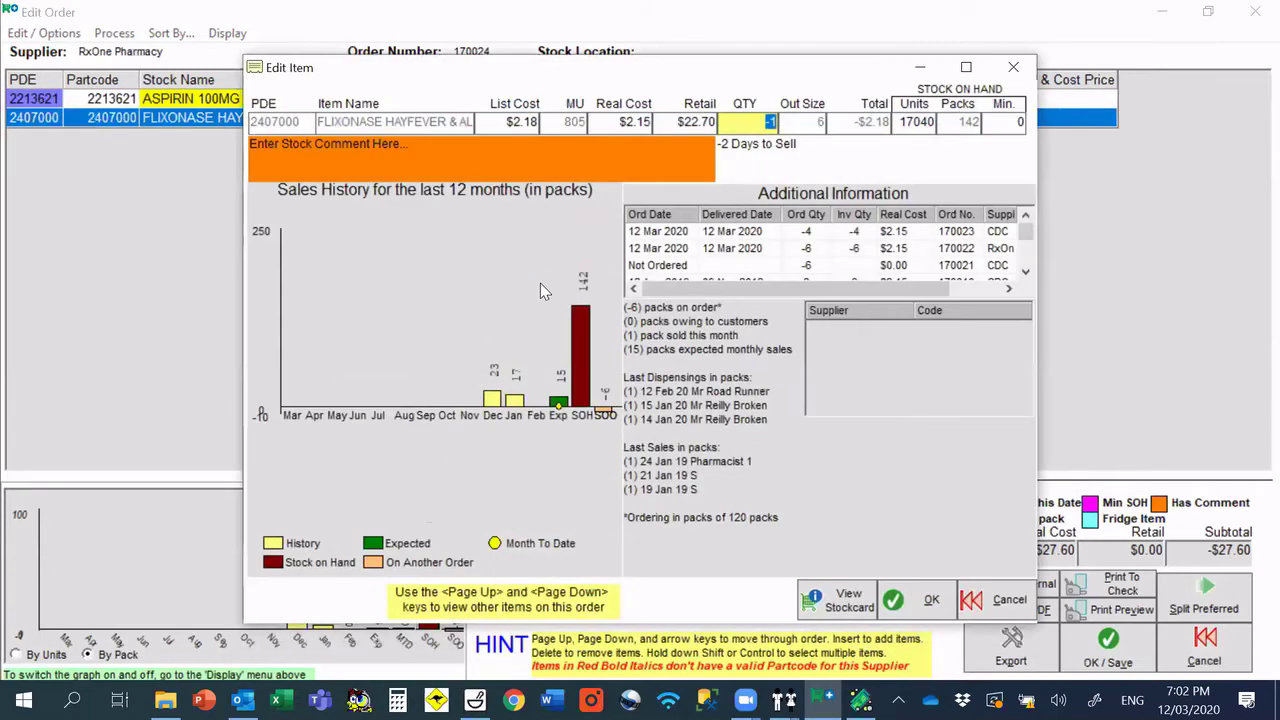
key(Return)
key(Insert)
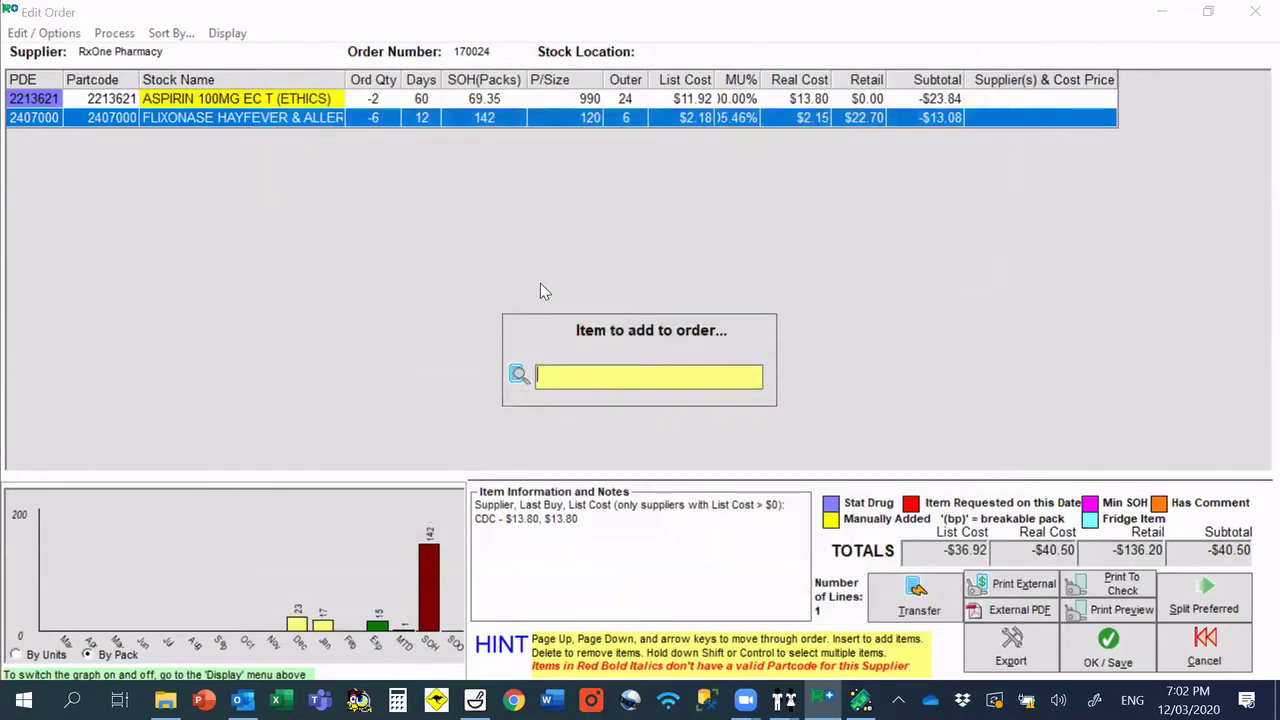
key(Escape)
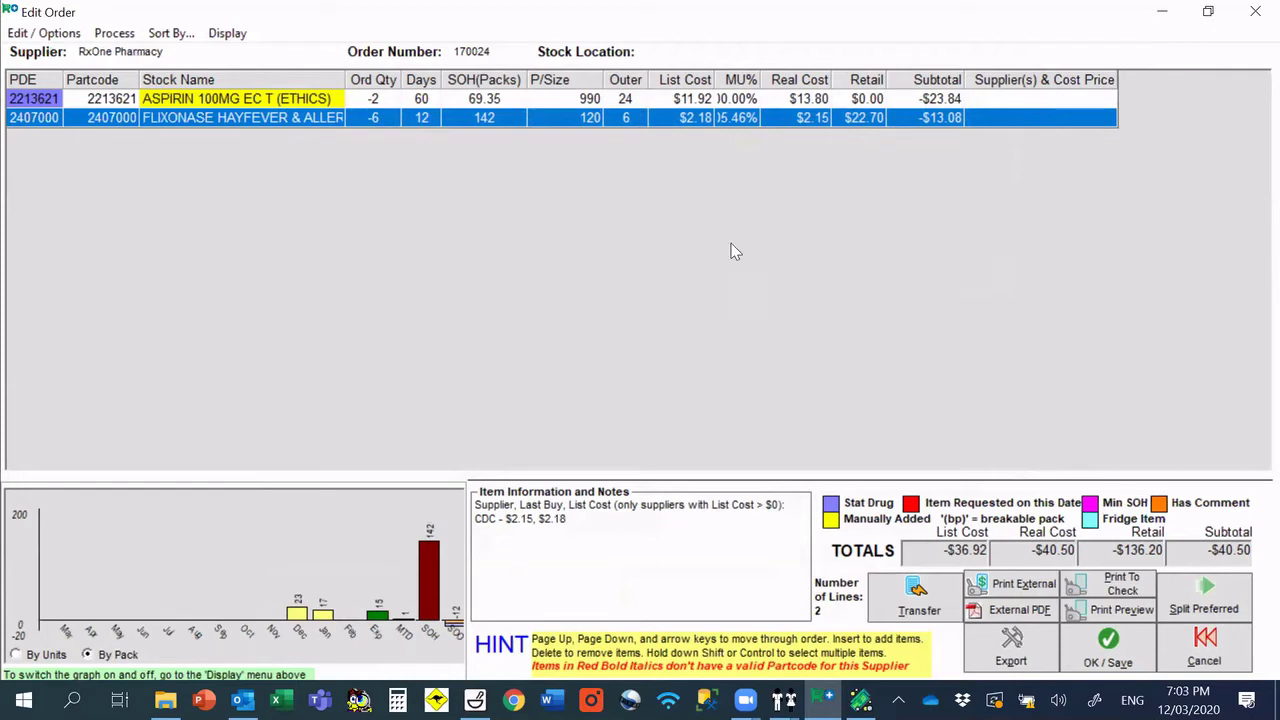
click(905, 610)
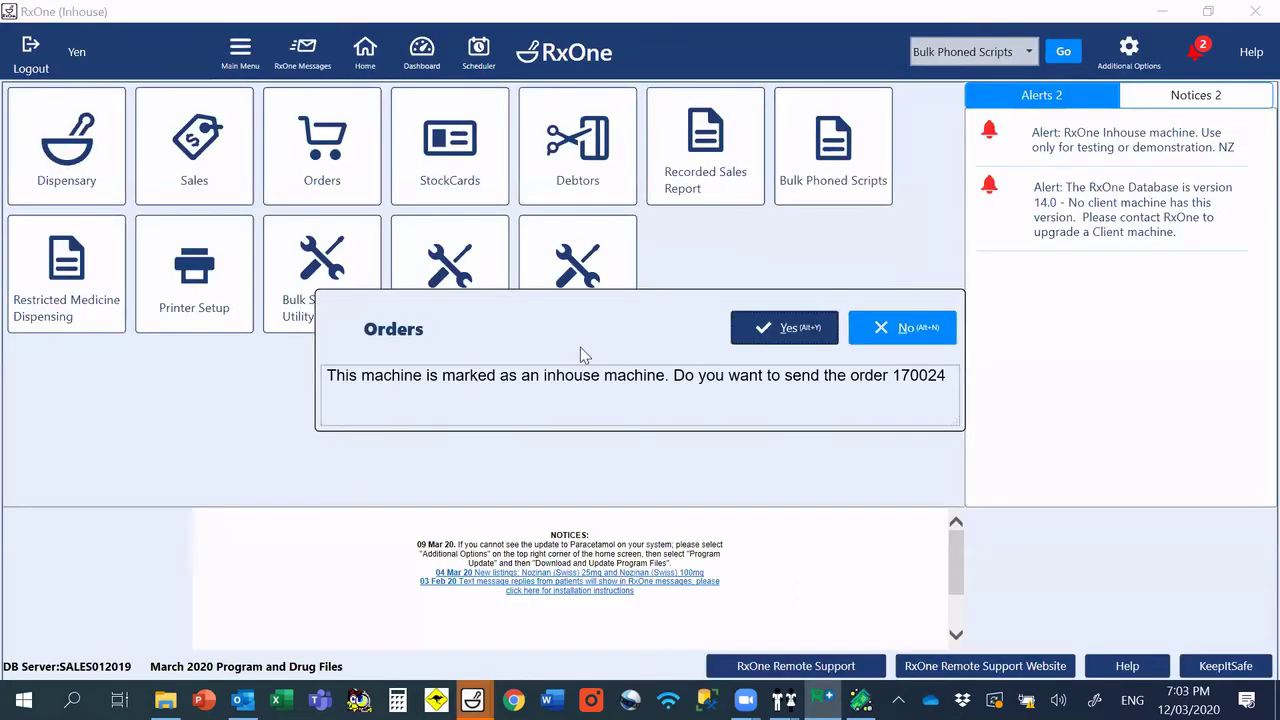
click(757, 337)
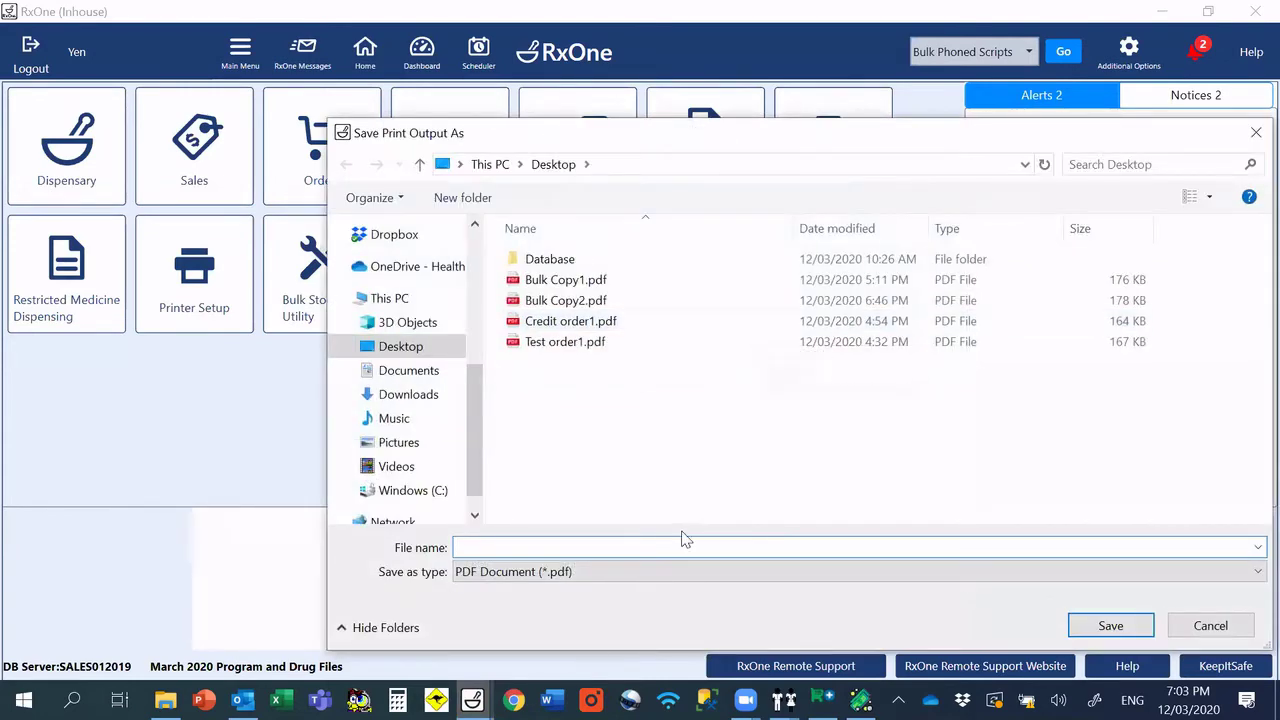
Step: Save the transfer order printout as a PDF on the Desktop with a name starting 'tr'
text(transfer1)
click(1116, 630)
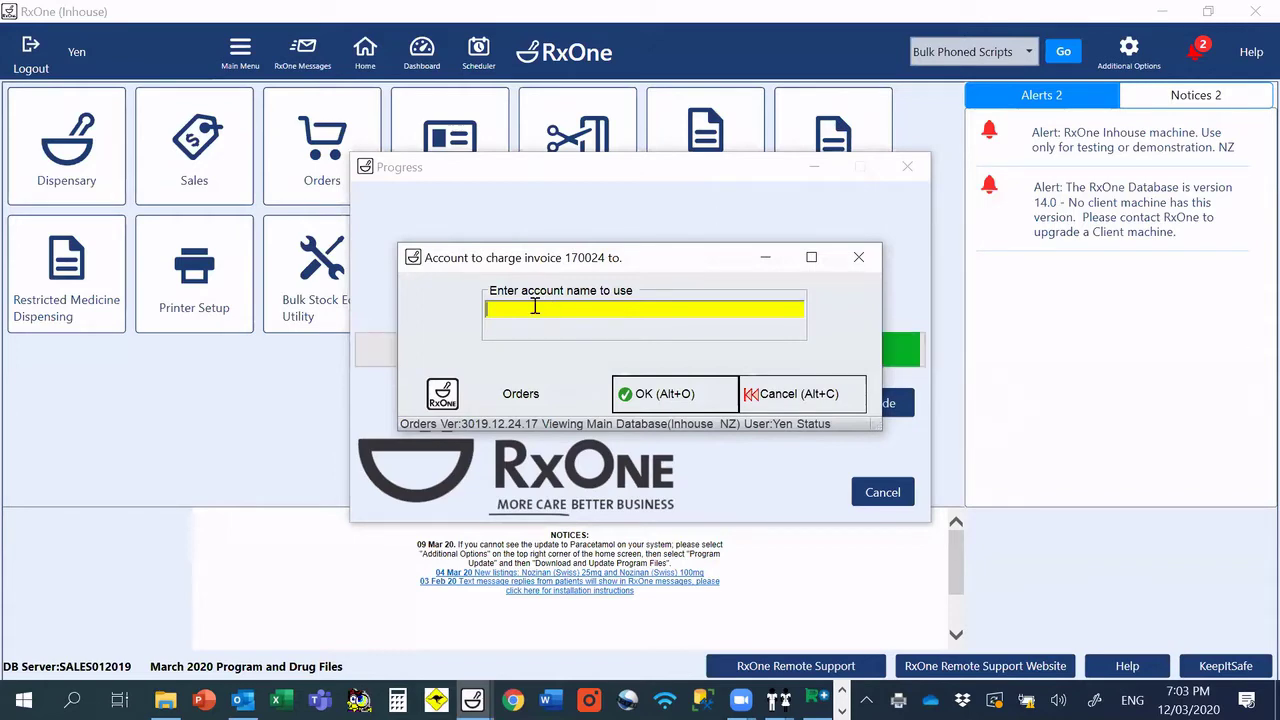
Step: Charge invoice 170024 to the RXONE PHARMACY account and save the −$46.58 creditor entry
text(rxone)
key(Return)
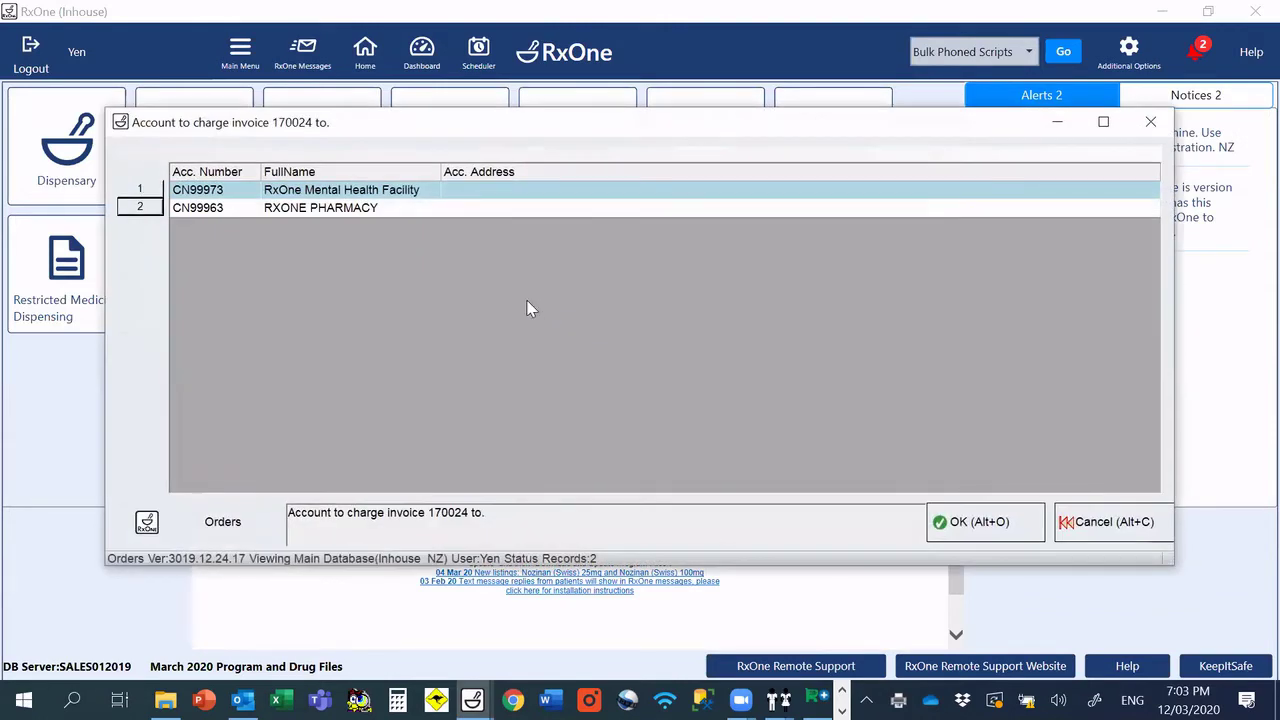
click(418, 208)
click(990, 528)
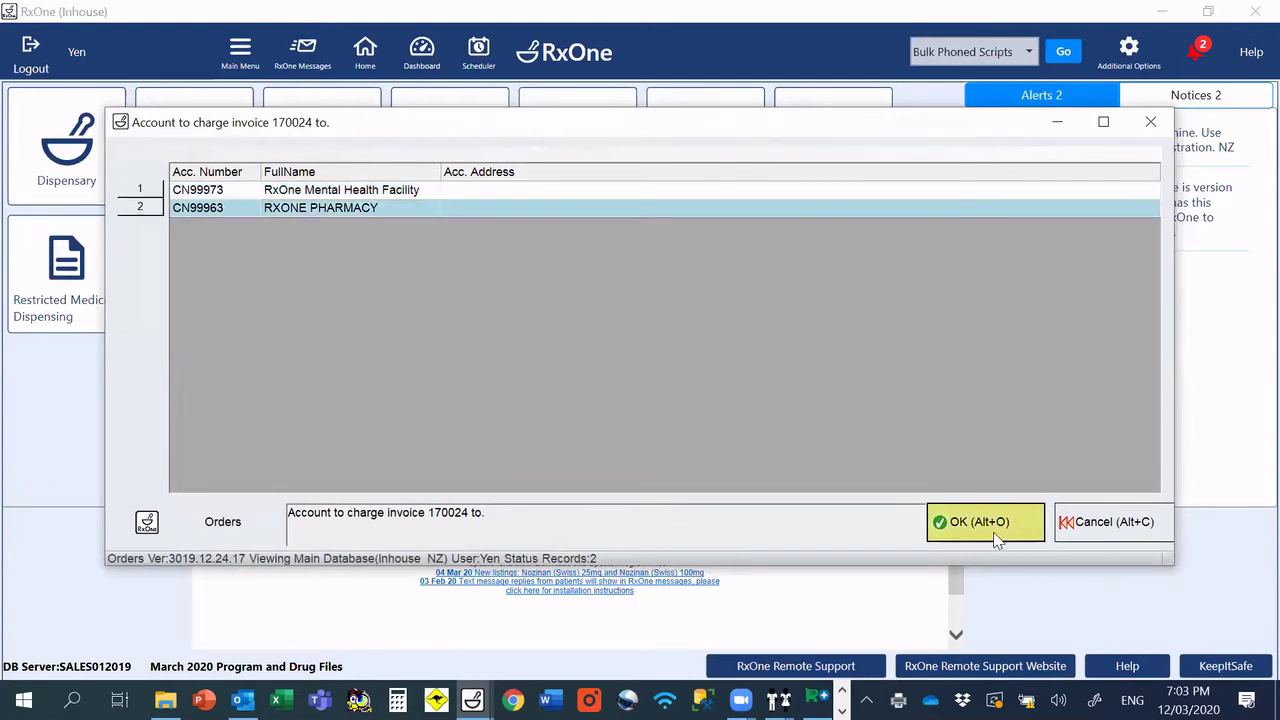
click(668, 402)
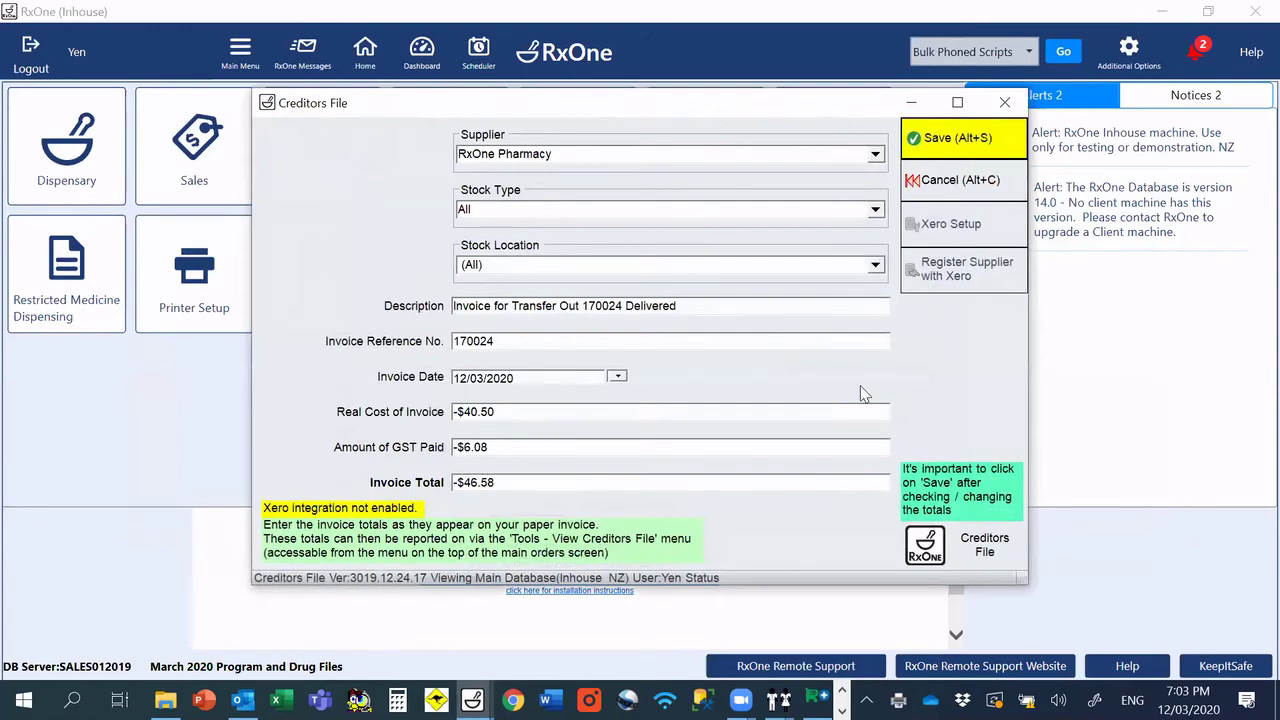
click(965, 138)
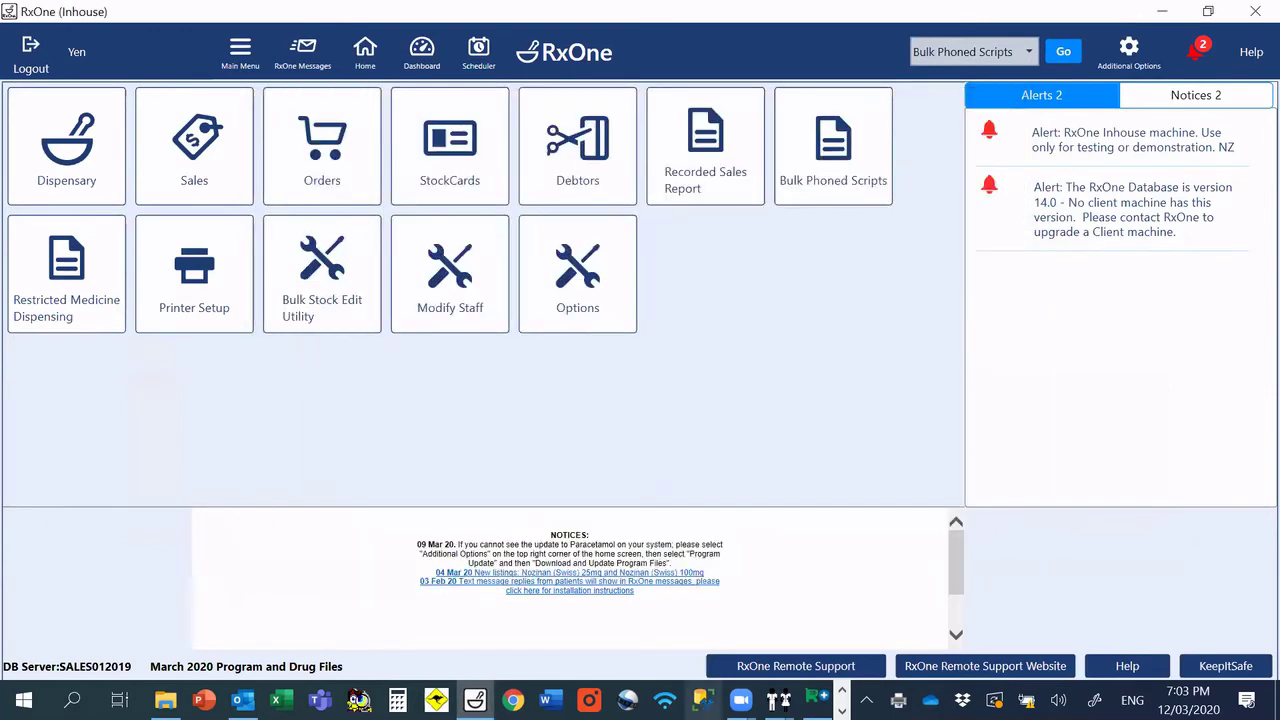
click(589, 171)
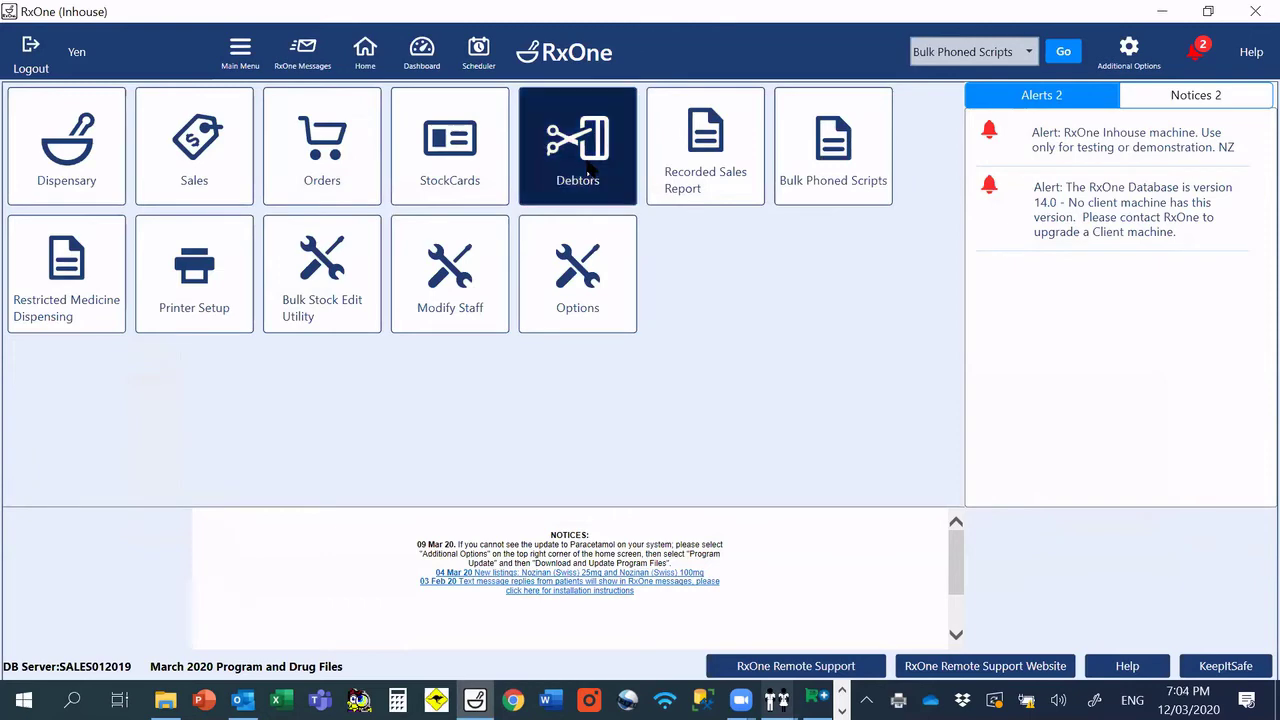
key(Return)
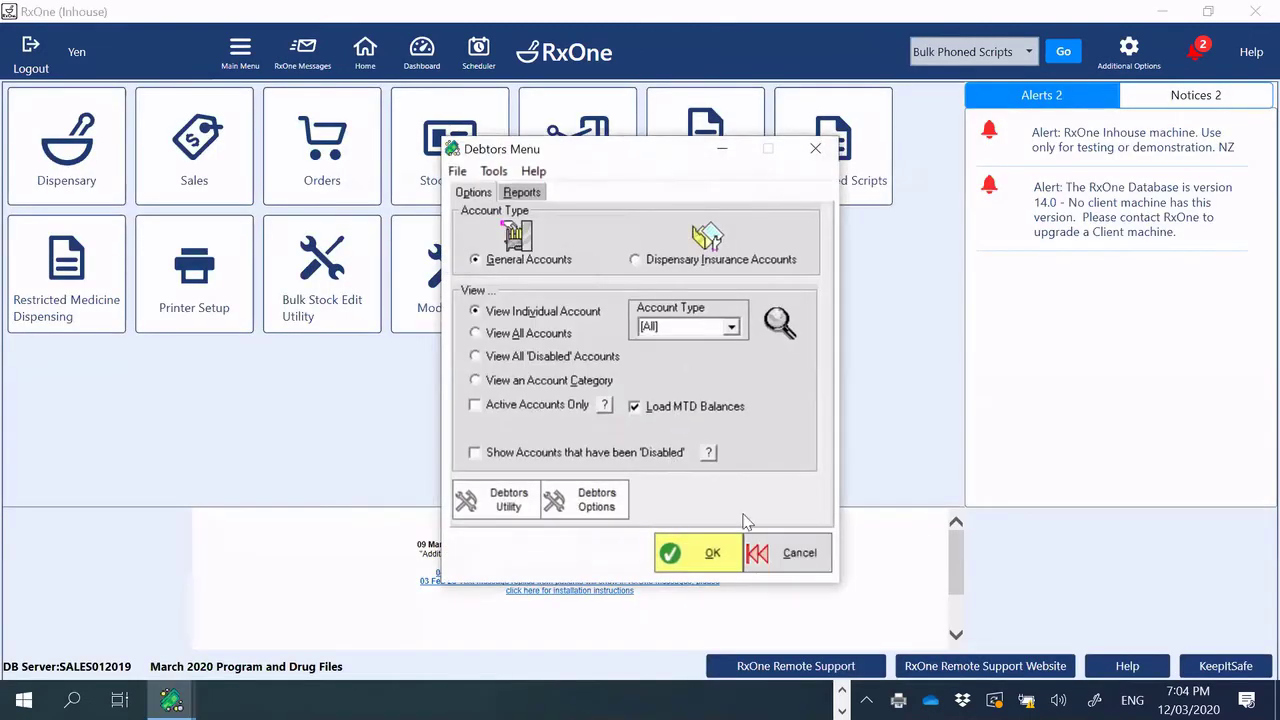
click(716, 553)
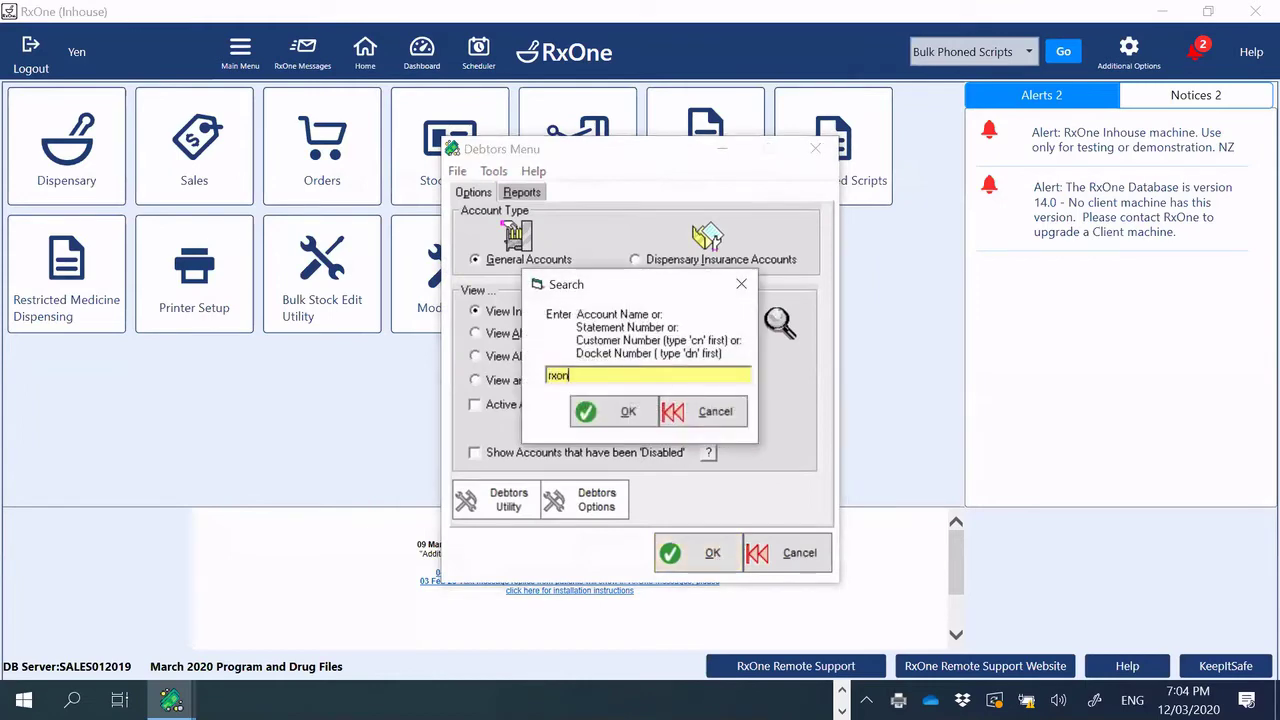
text(rxone)
key(Return)
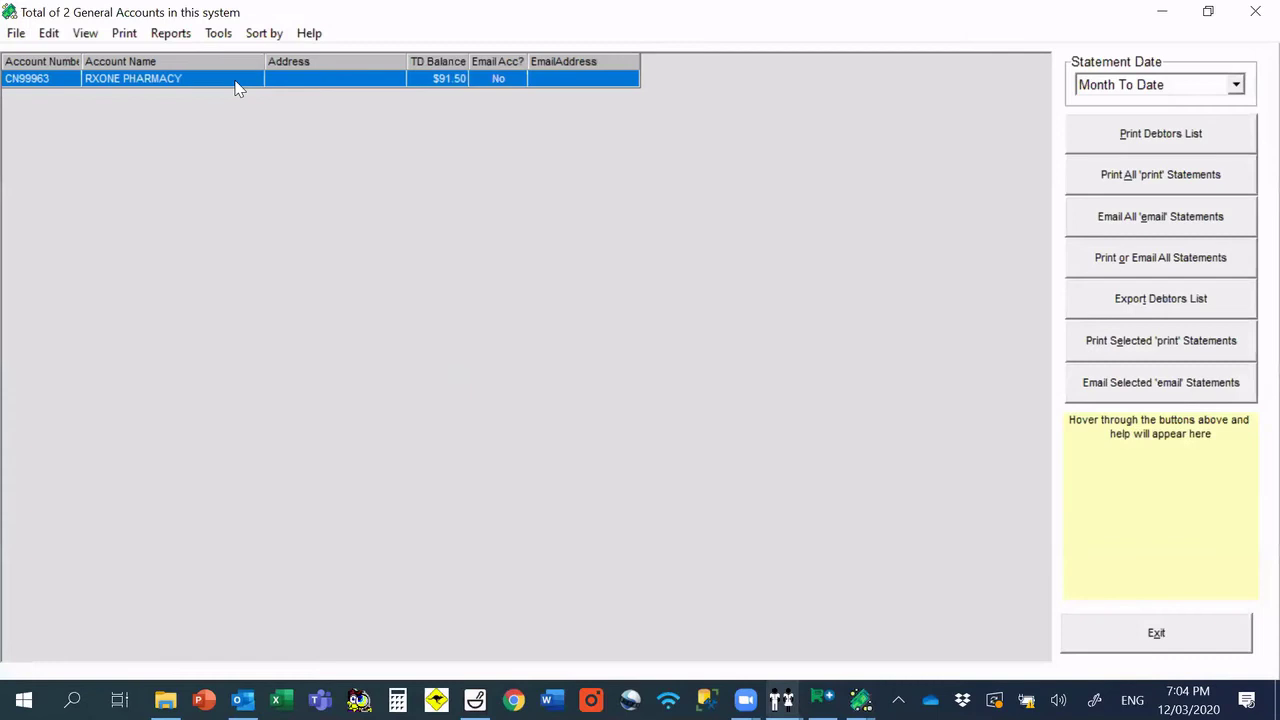
double_click(237, 80)
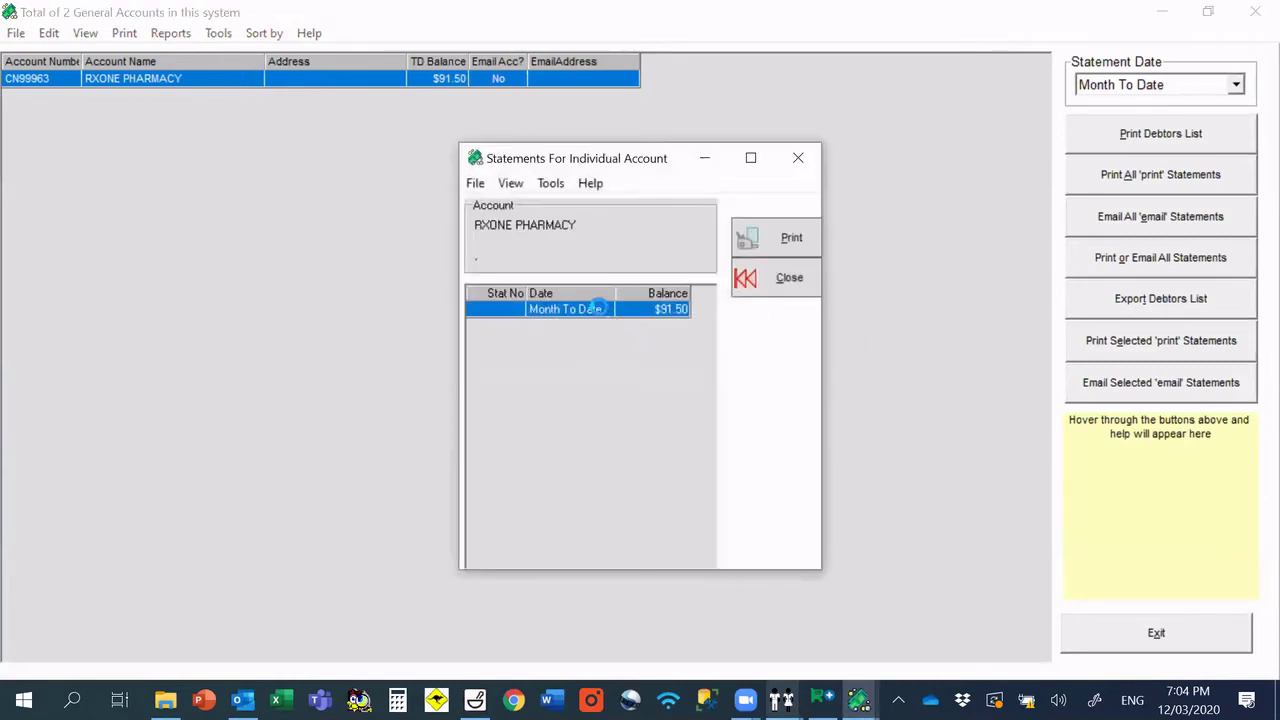
double_click(599, 308)
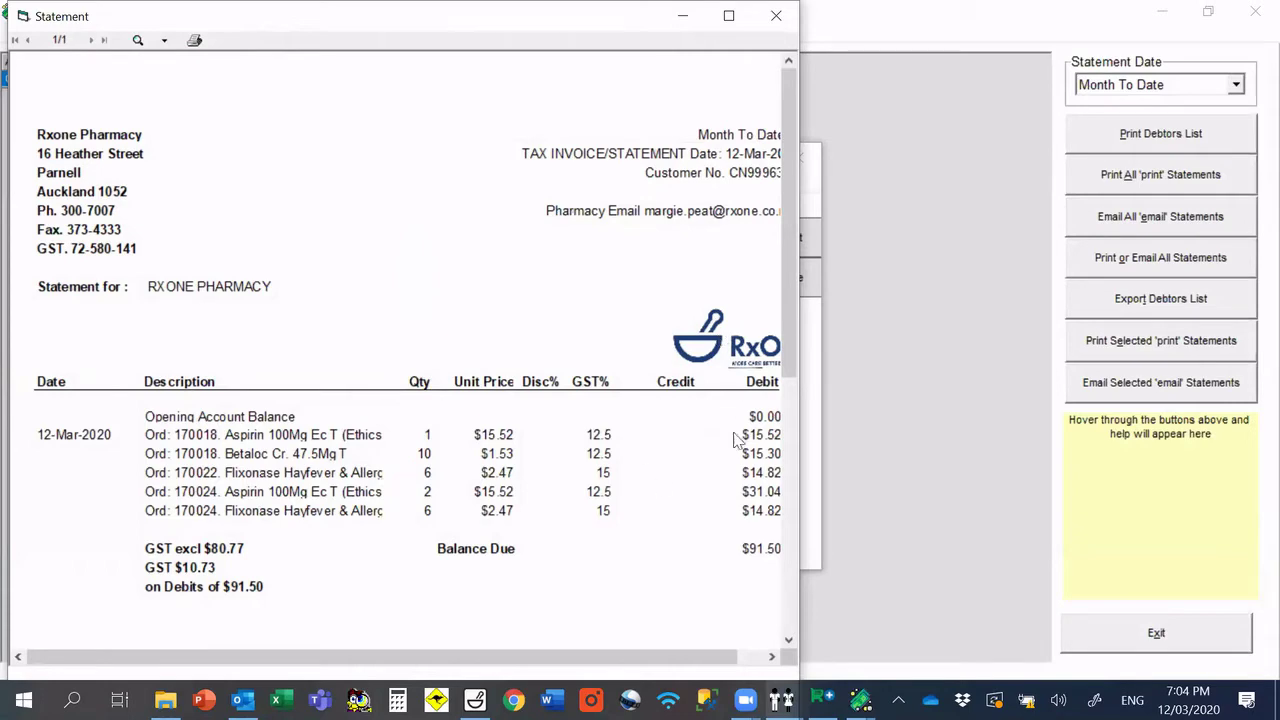
scroll(784, 147, down, 1)
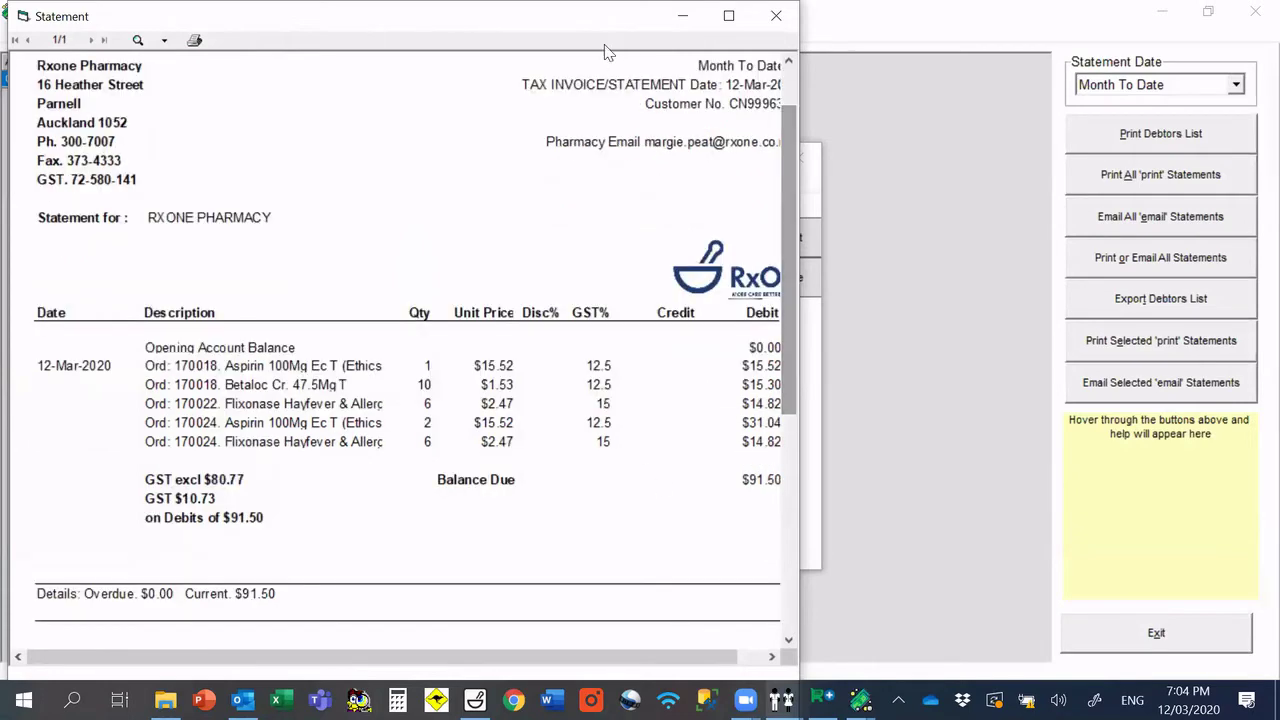
click(771, 84)
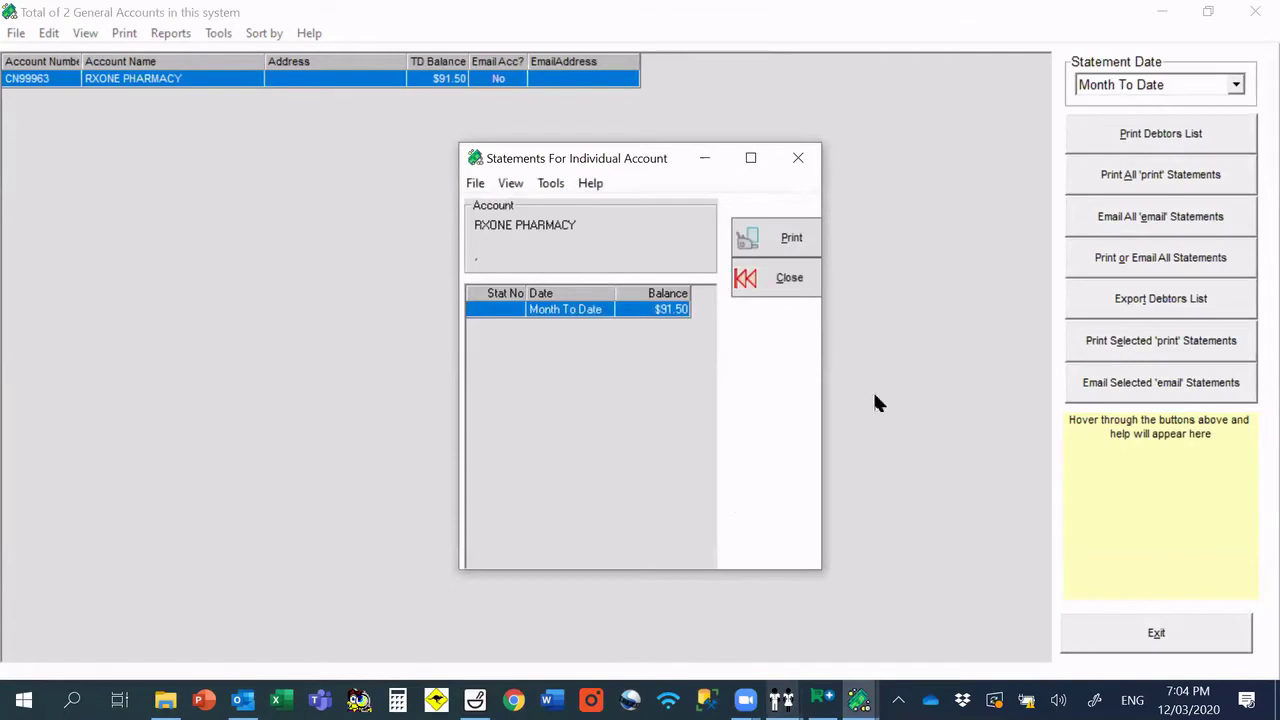
click(786, 283)
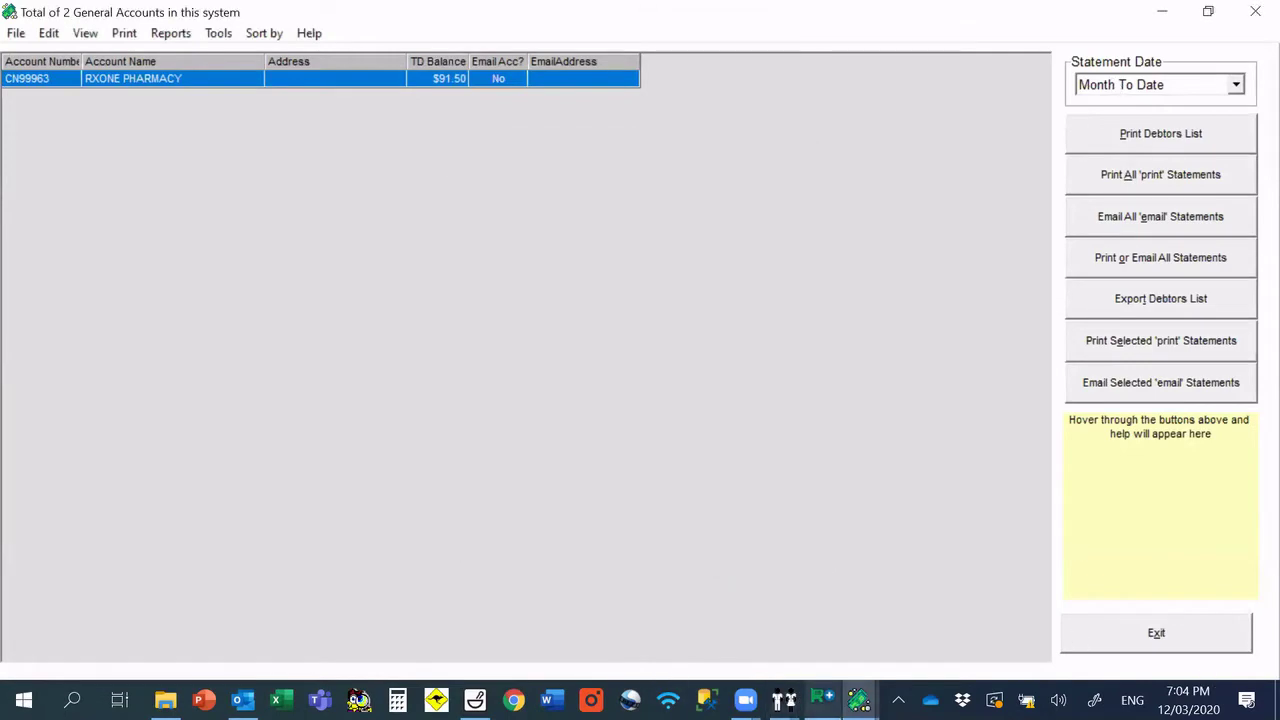
click(1212, 626)
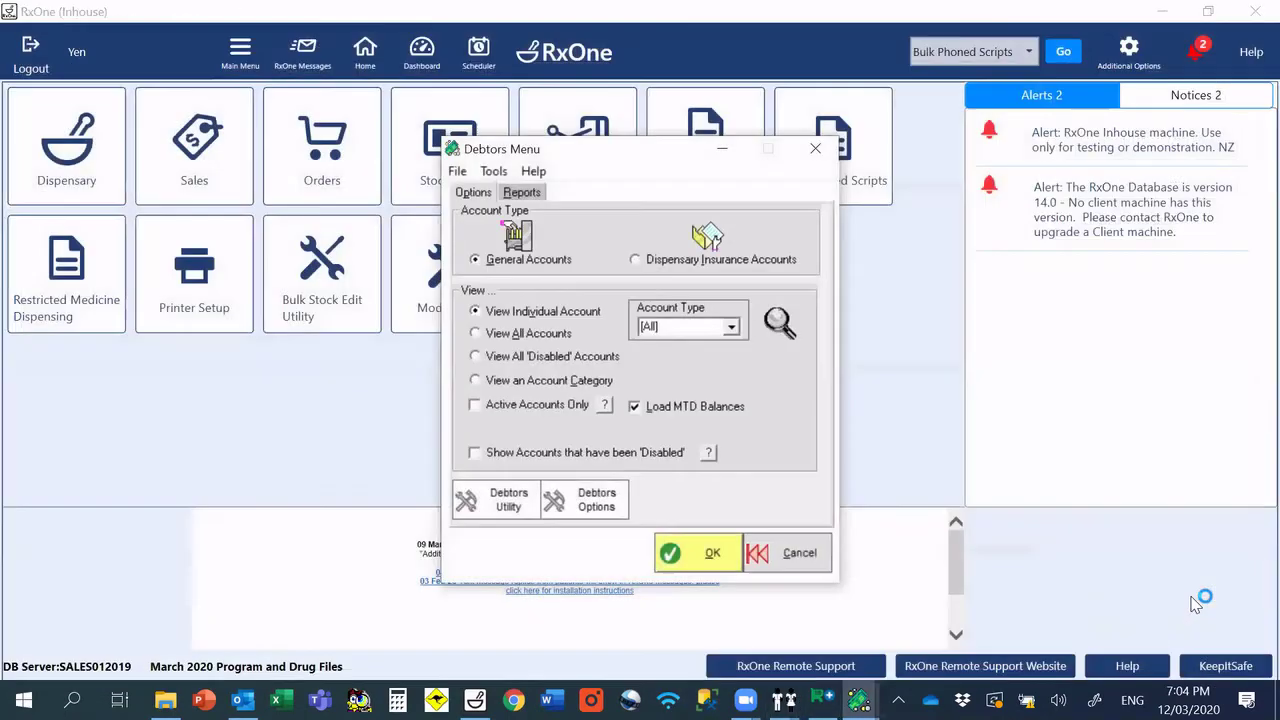
click(790, 556)
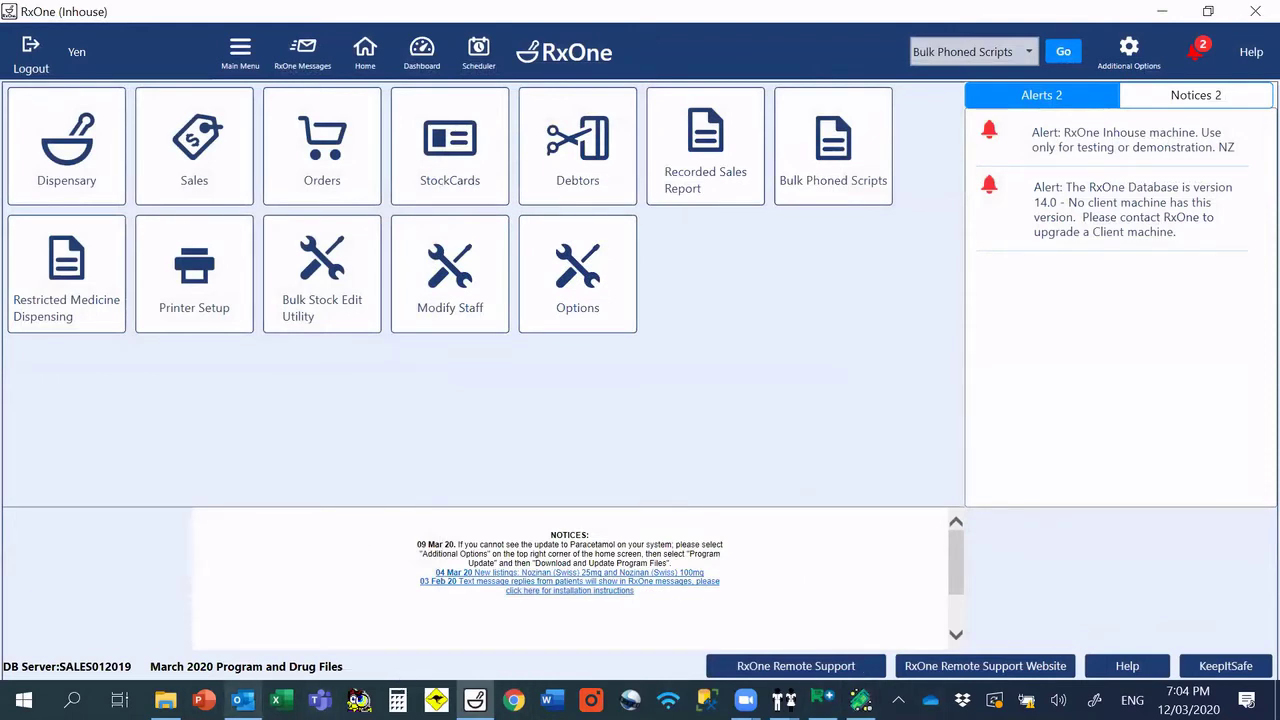
click(242, 700)
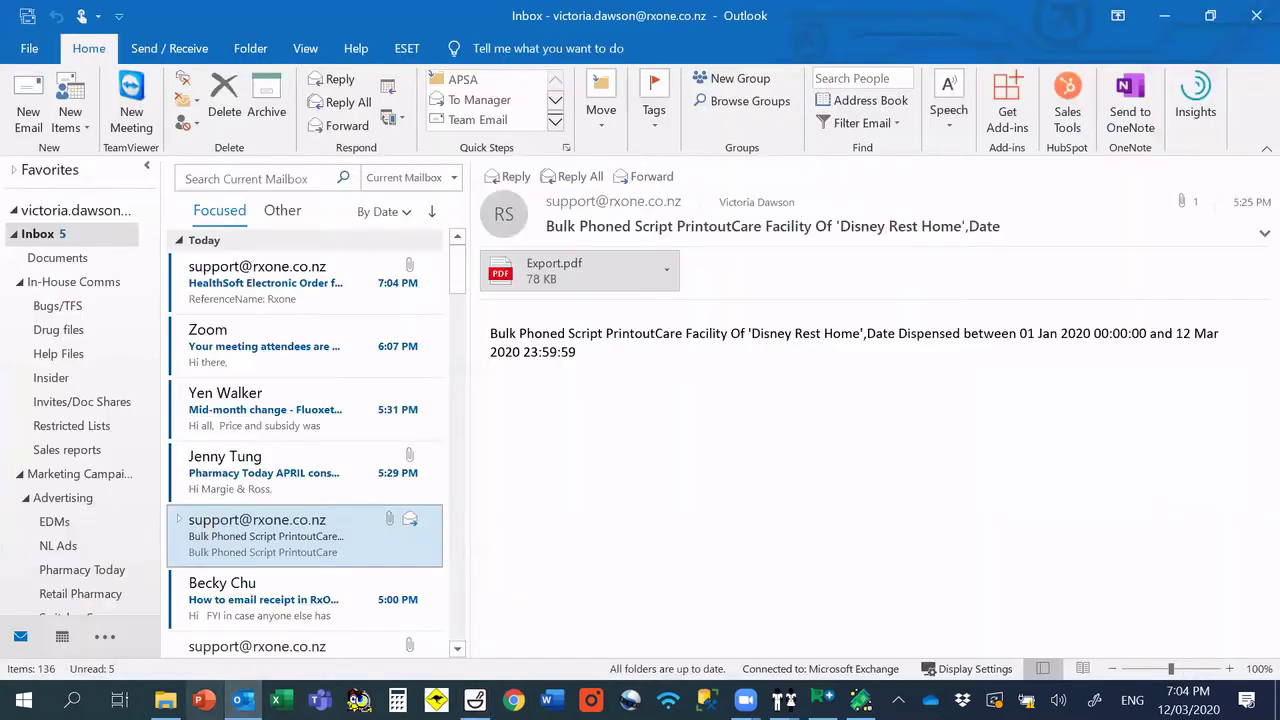
Step: Save the HealthSoft order email's 170024_12032020190312.csv attachment to the Desktop, then return to RxOne Orders
click(243, 290)
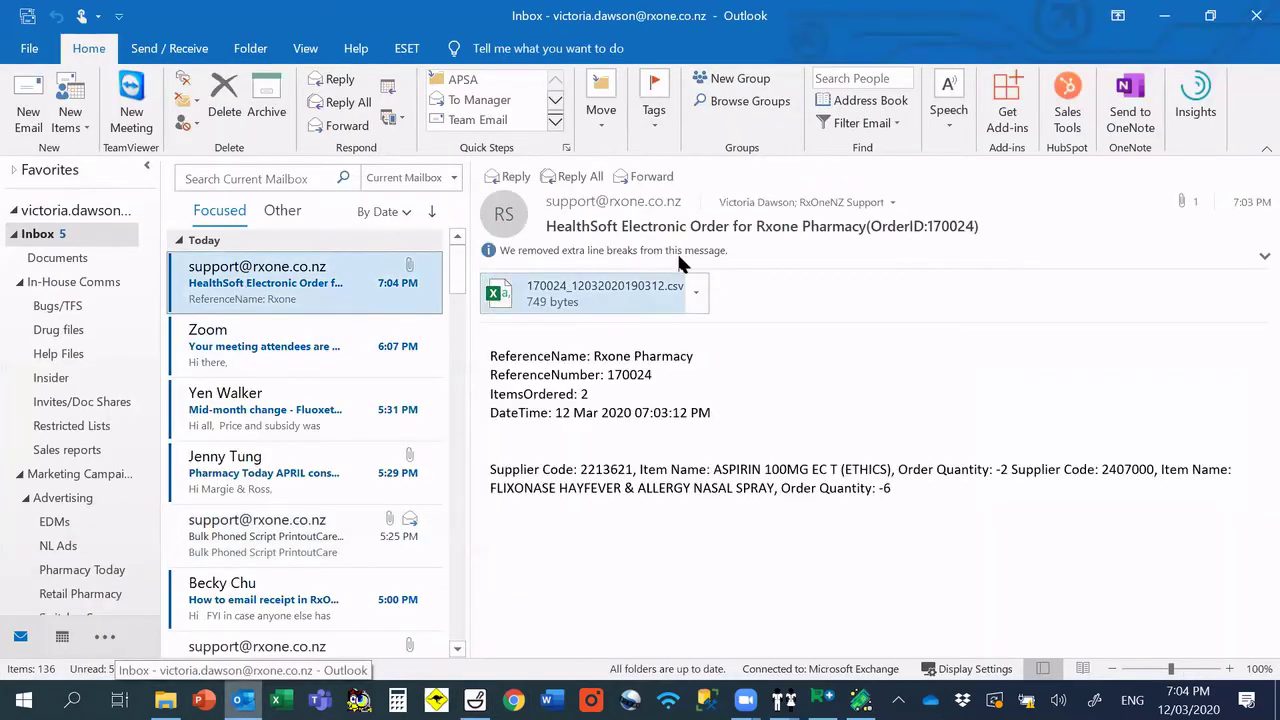
double_click(302, 274)
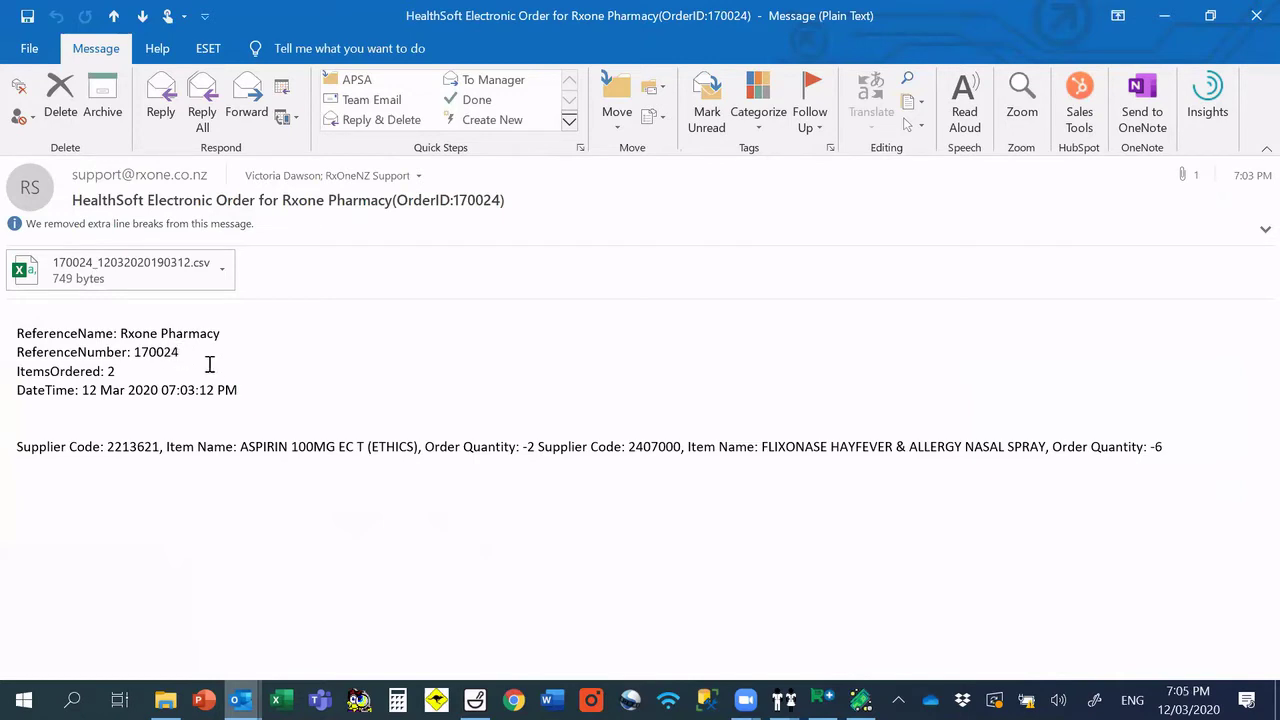
click(222, 268)
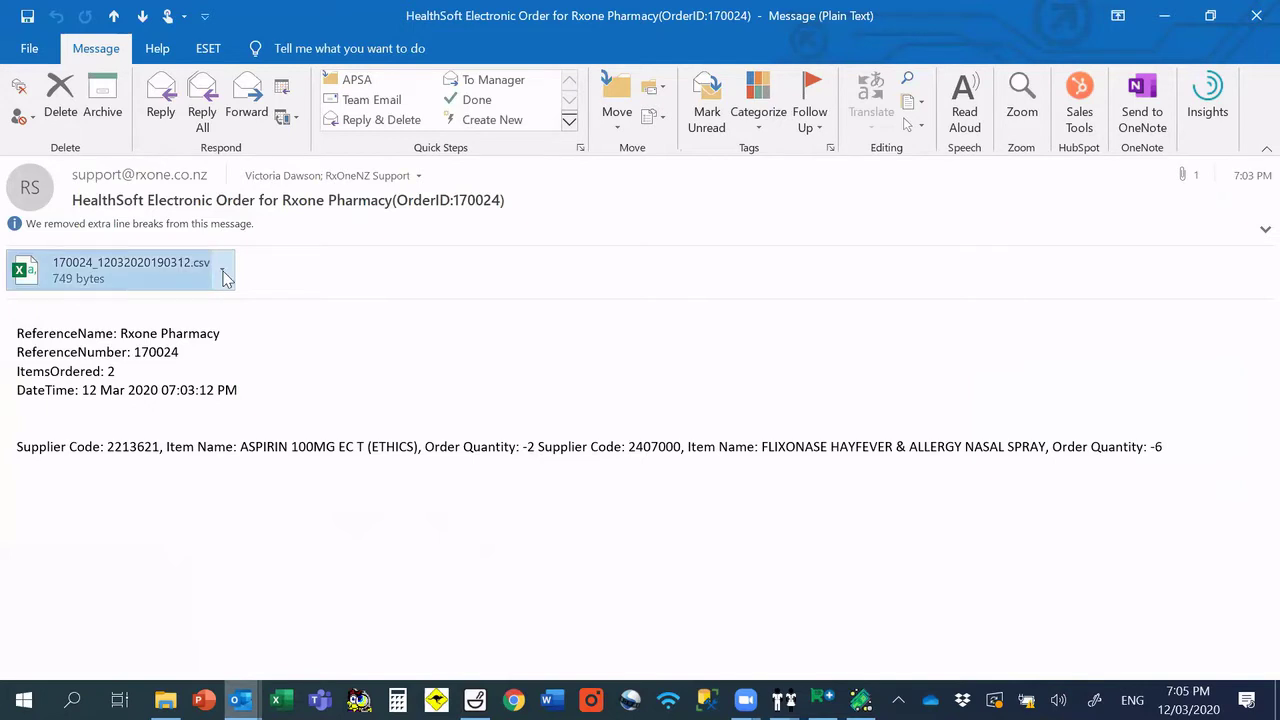
click(178, 387)
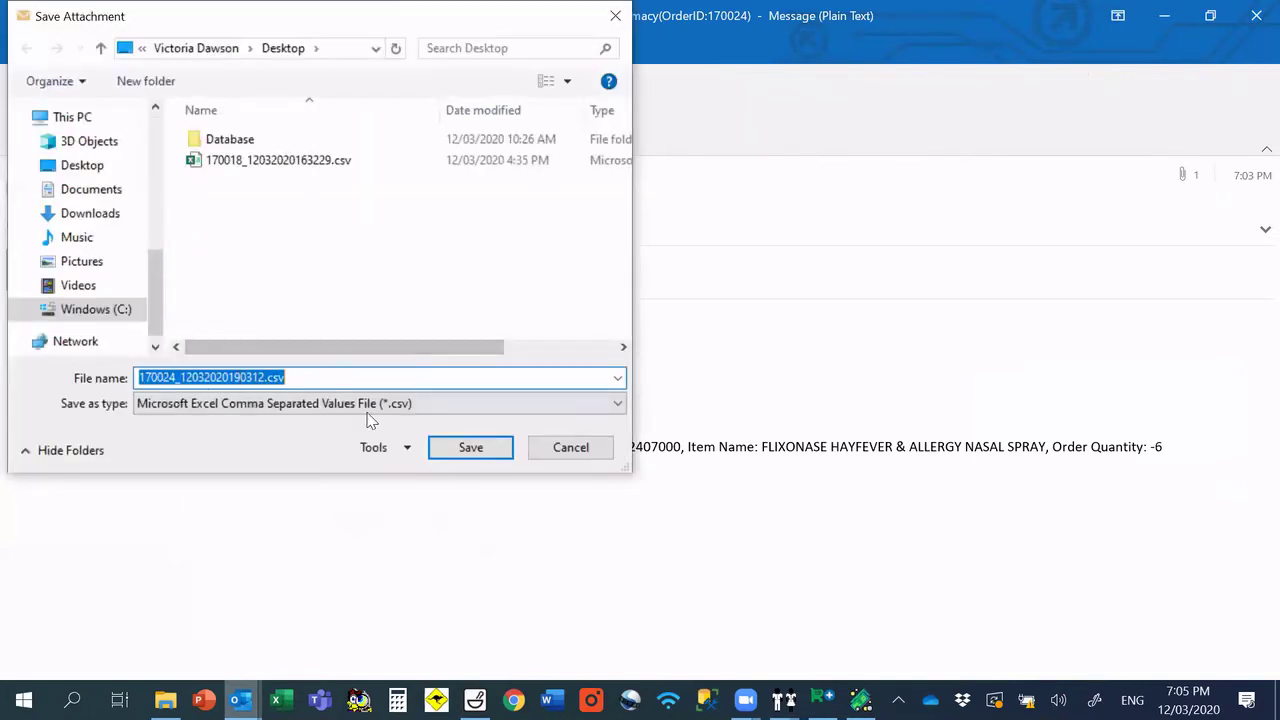
click(478, 452)
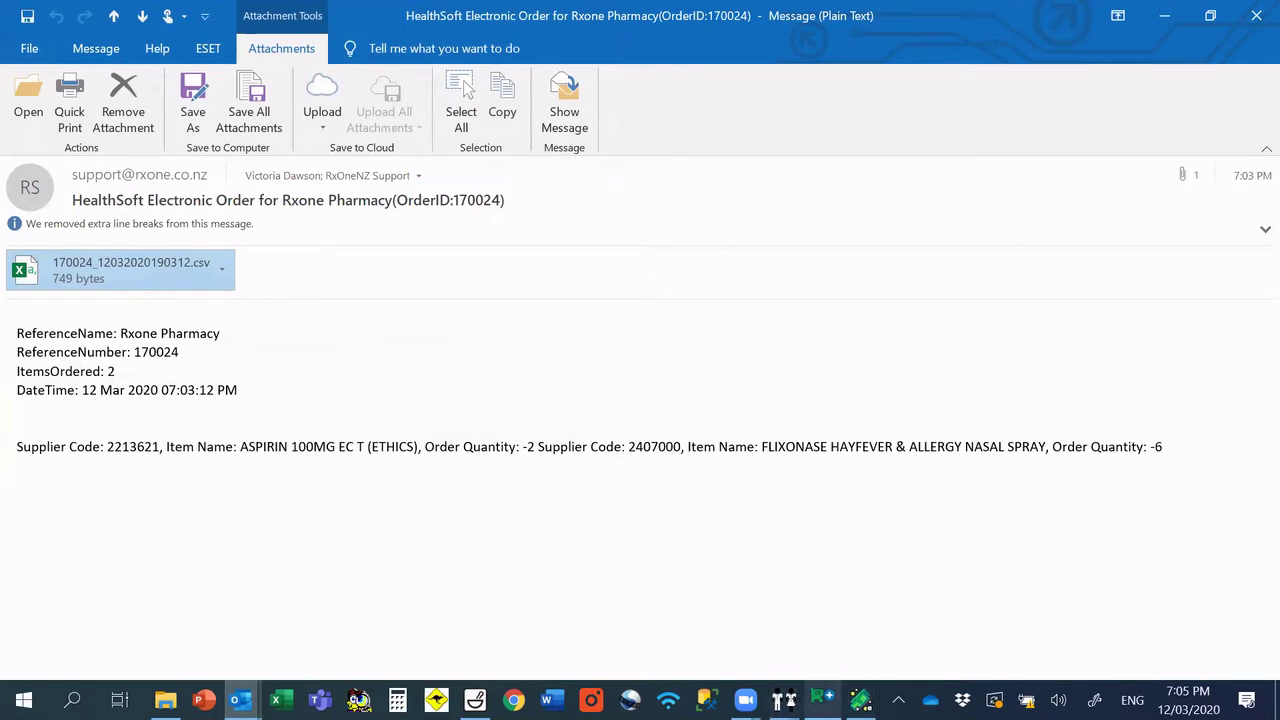
click(822, 699)
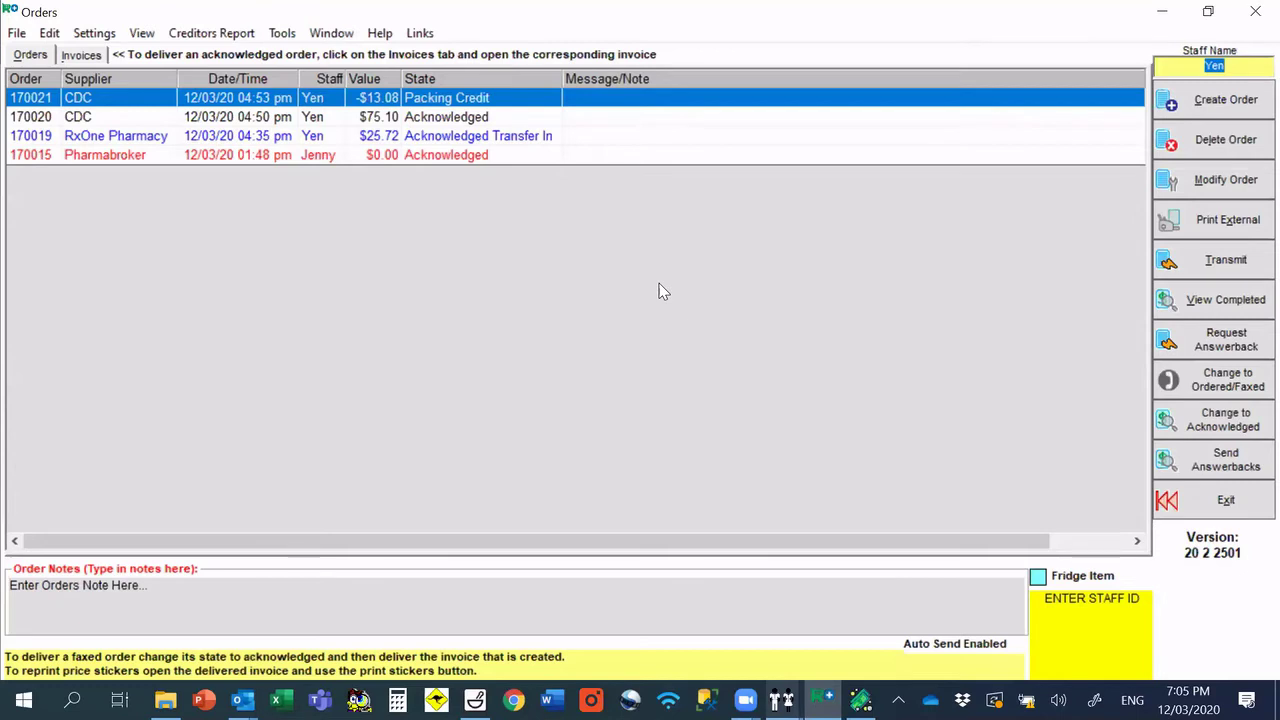
Step: Create and save transfer-in order 170025 ($36.92) from the file 170024_12032020190312.csv
click(1228, 111)
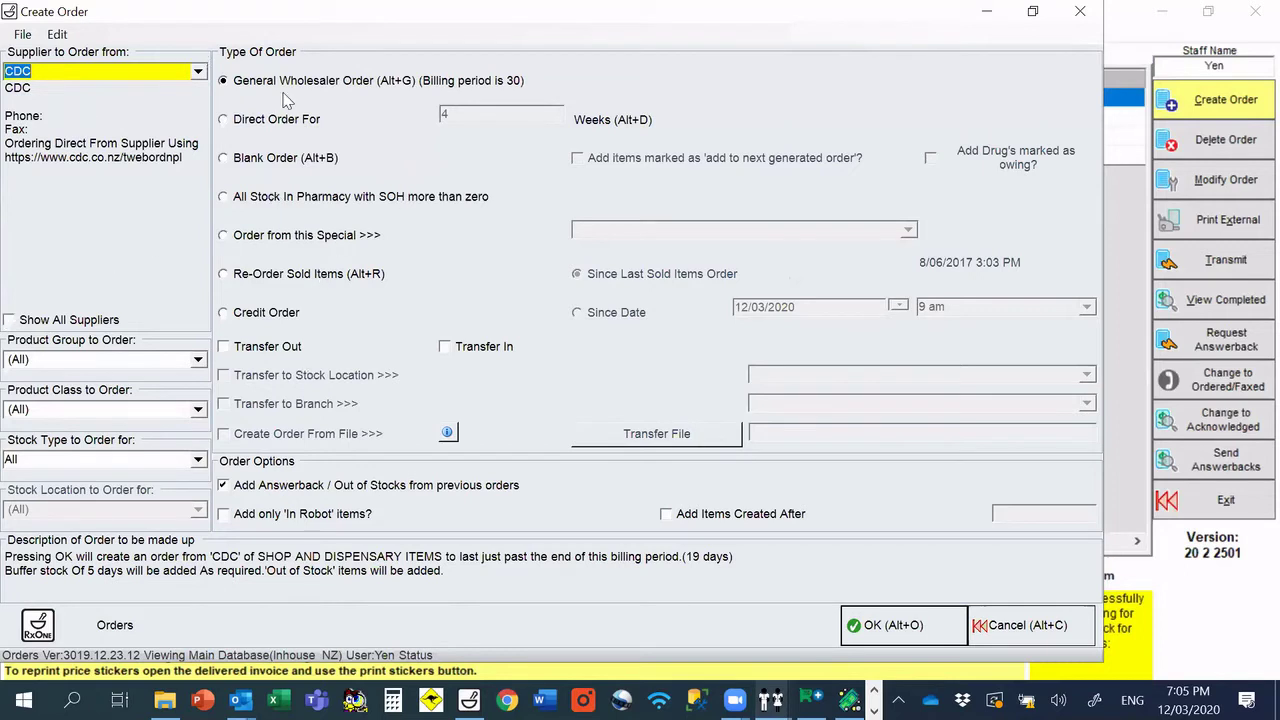
click(451, 346)
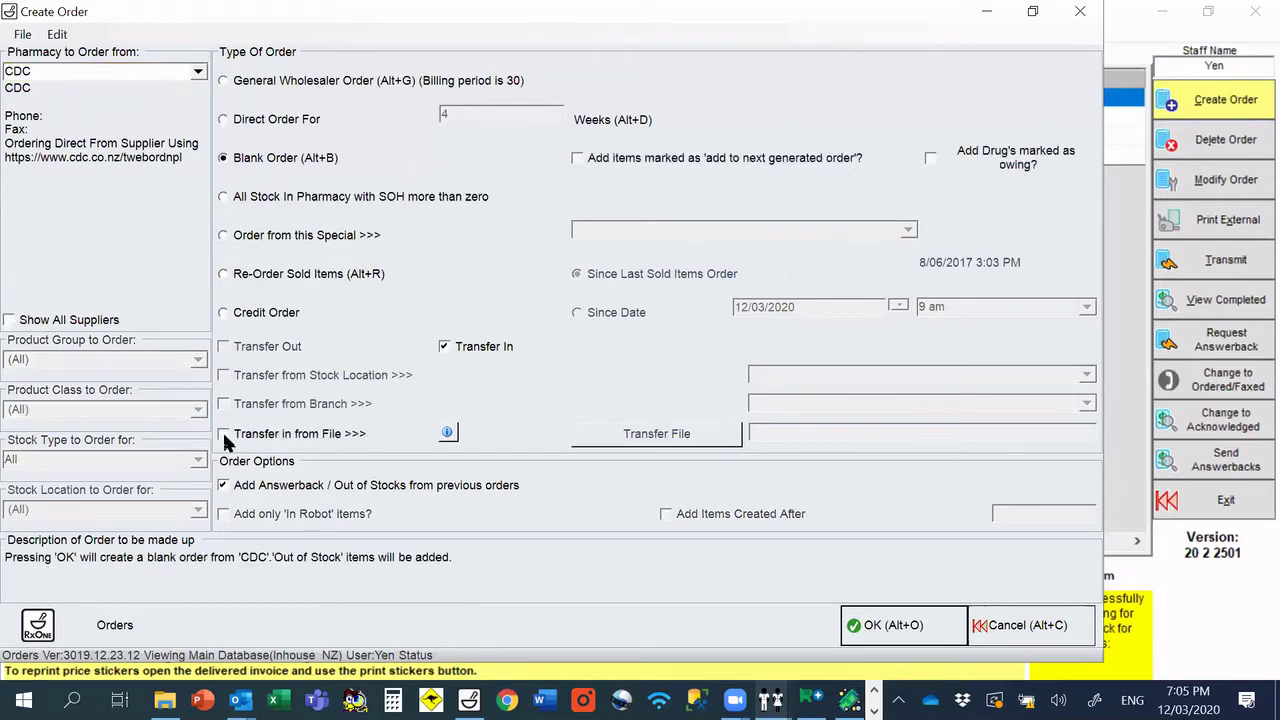
click(223, 434)
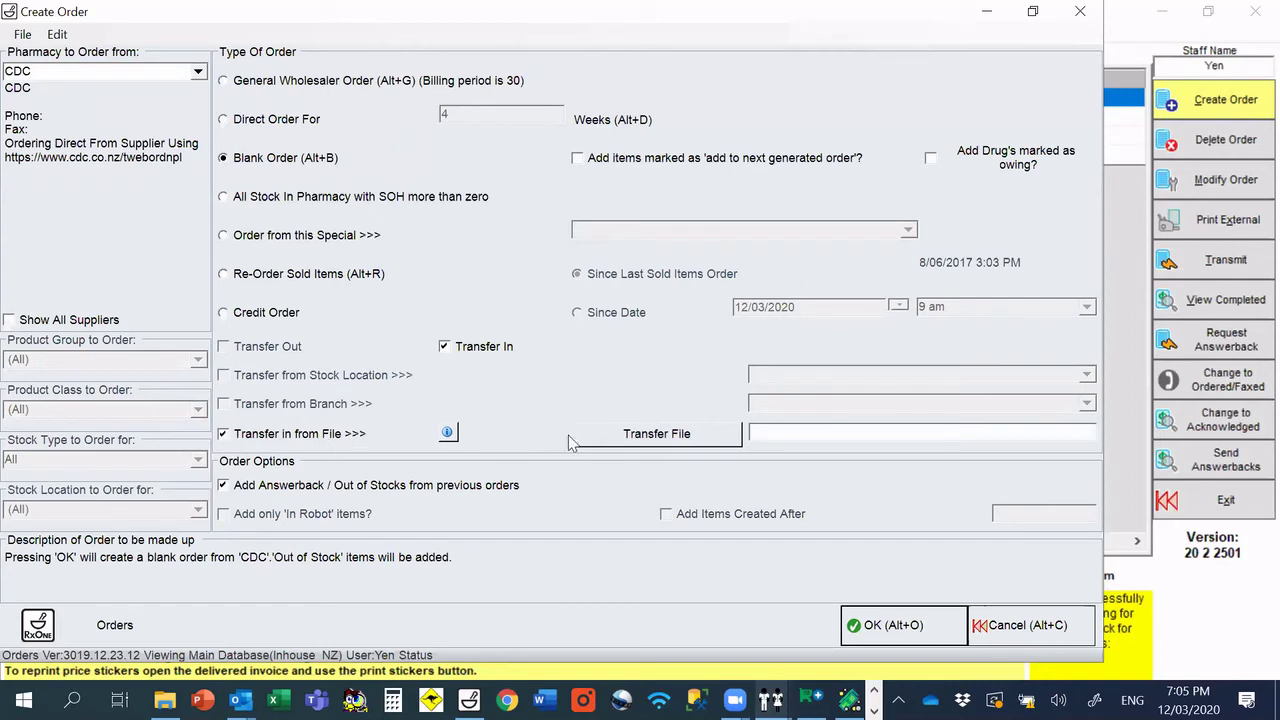
click(670, 440)
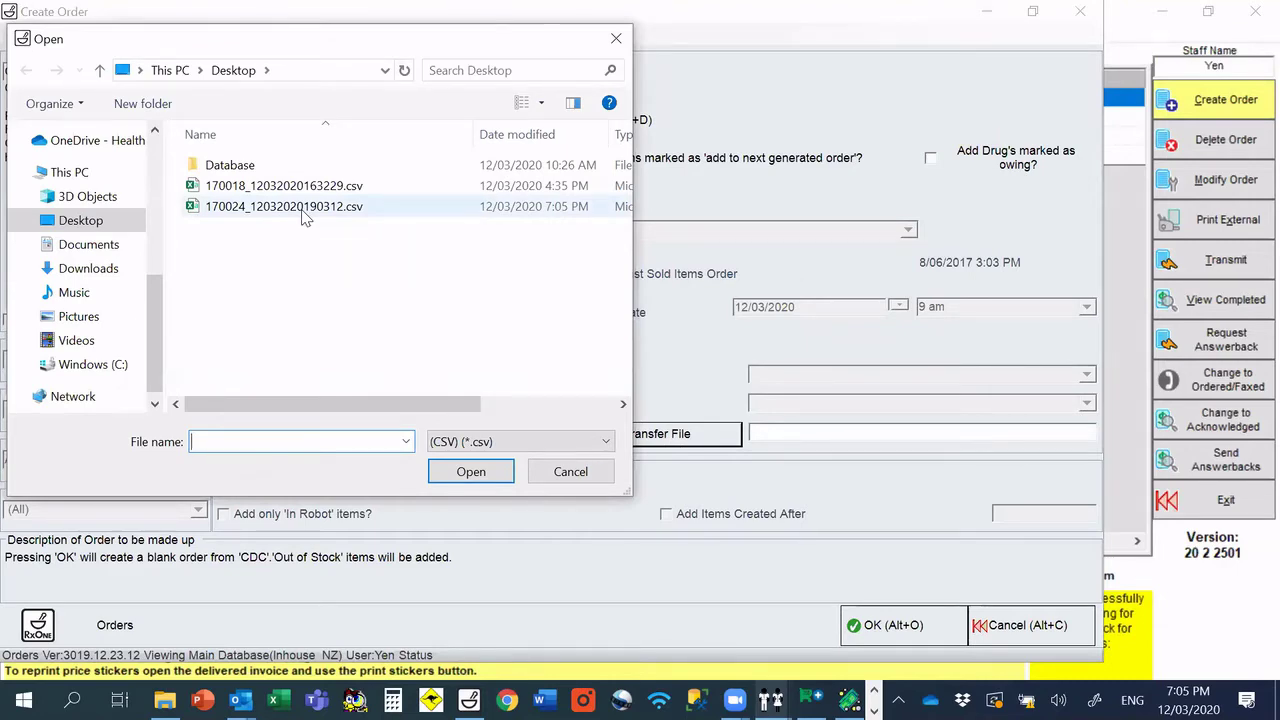
double_click(303, 212)
click(878, 627)
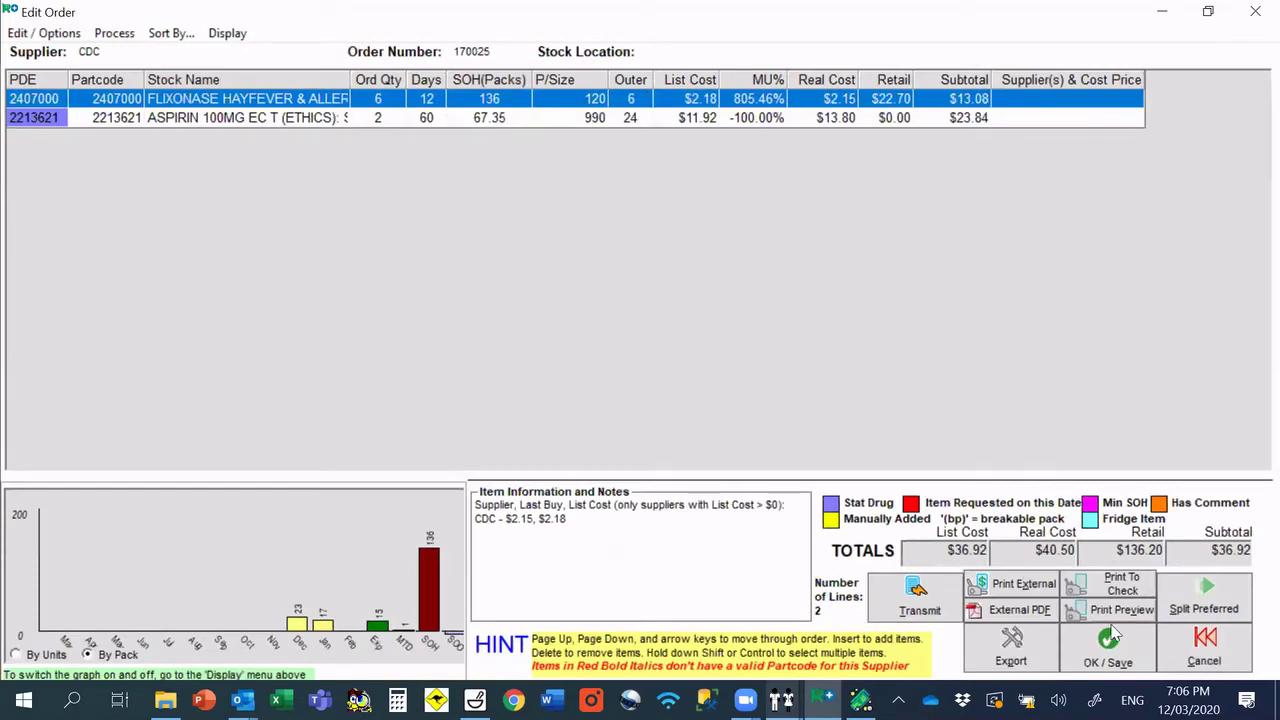
click(1110, 660)
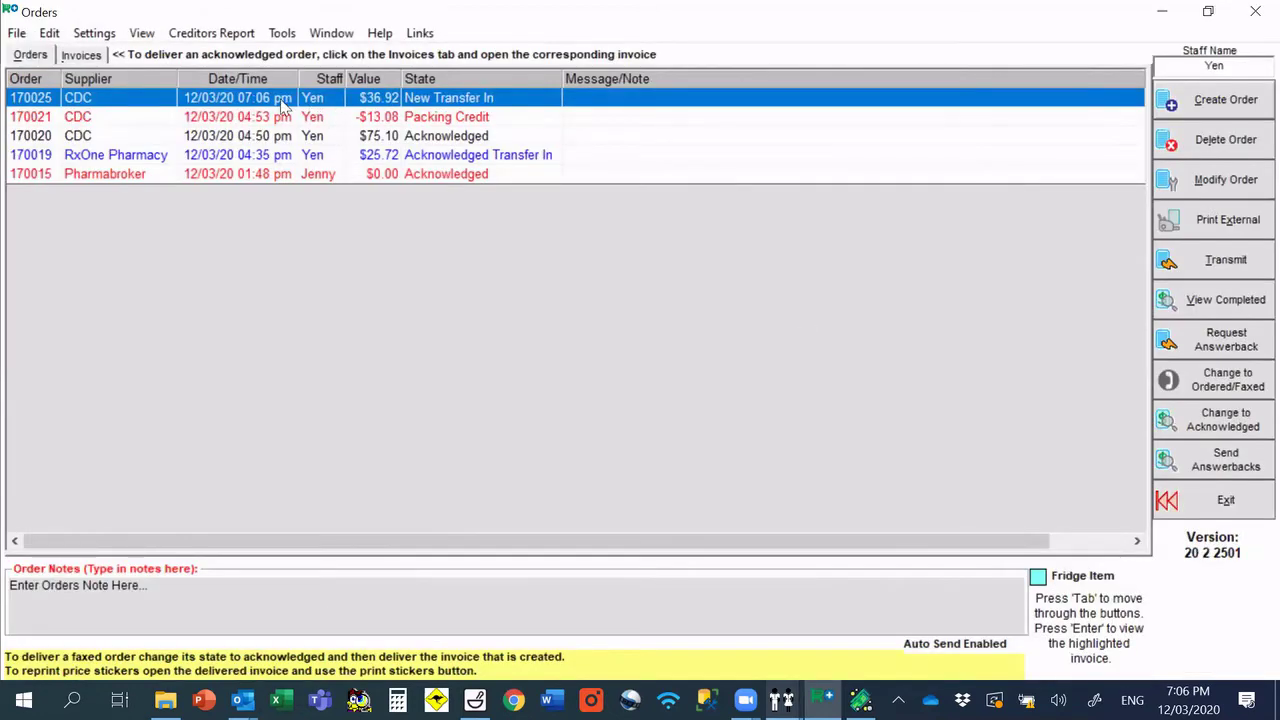
Step: Check order 170025's Order Message / Note twice, cancelling each time so no note is attached
right_click(284, 107)
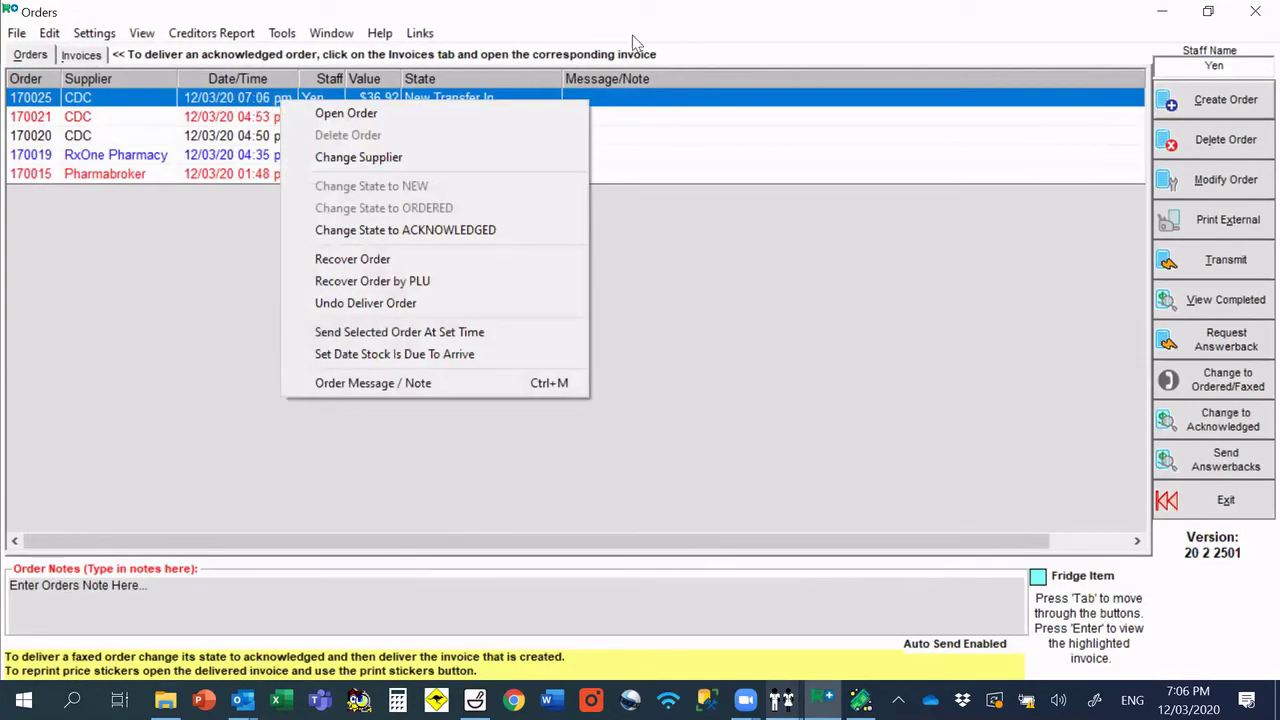
key(ctrl+m)
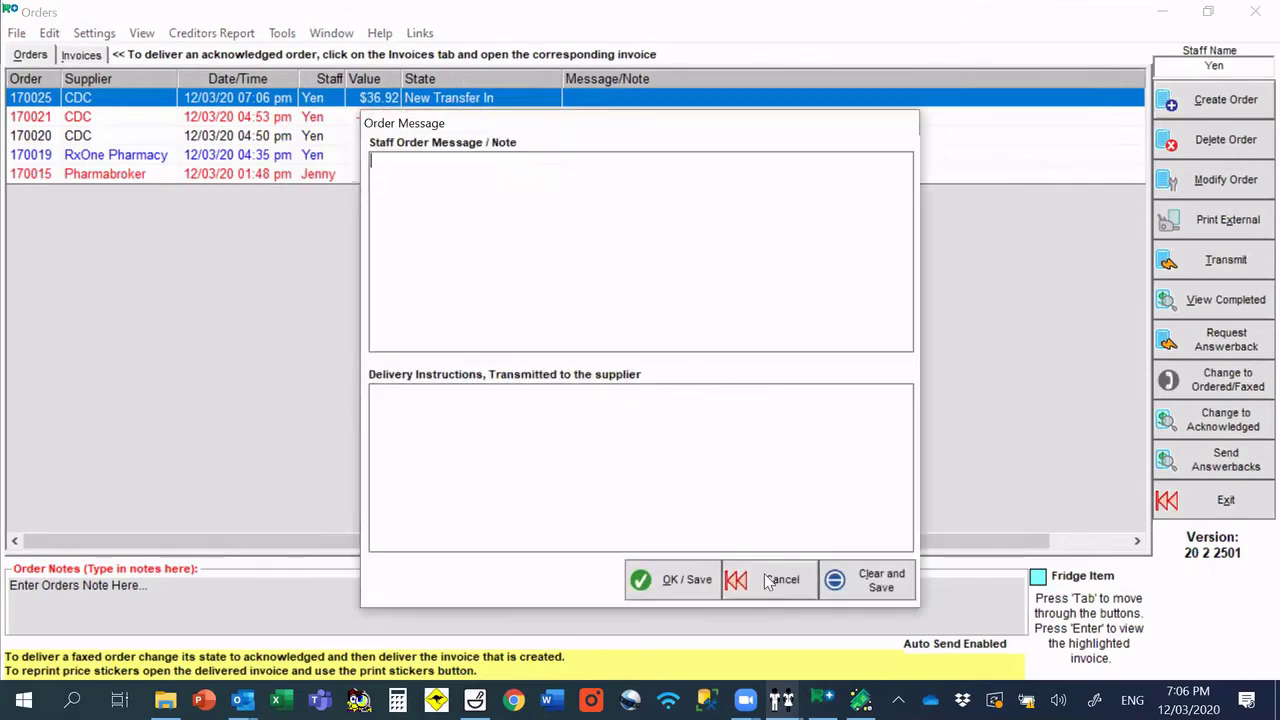
click(767, 581)
right_click(228, 102)
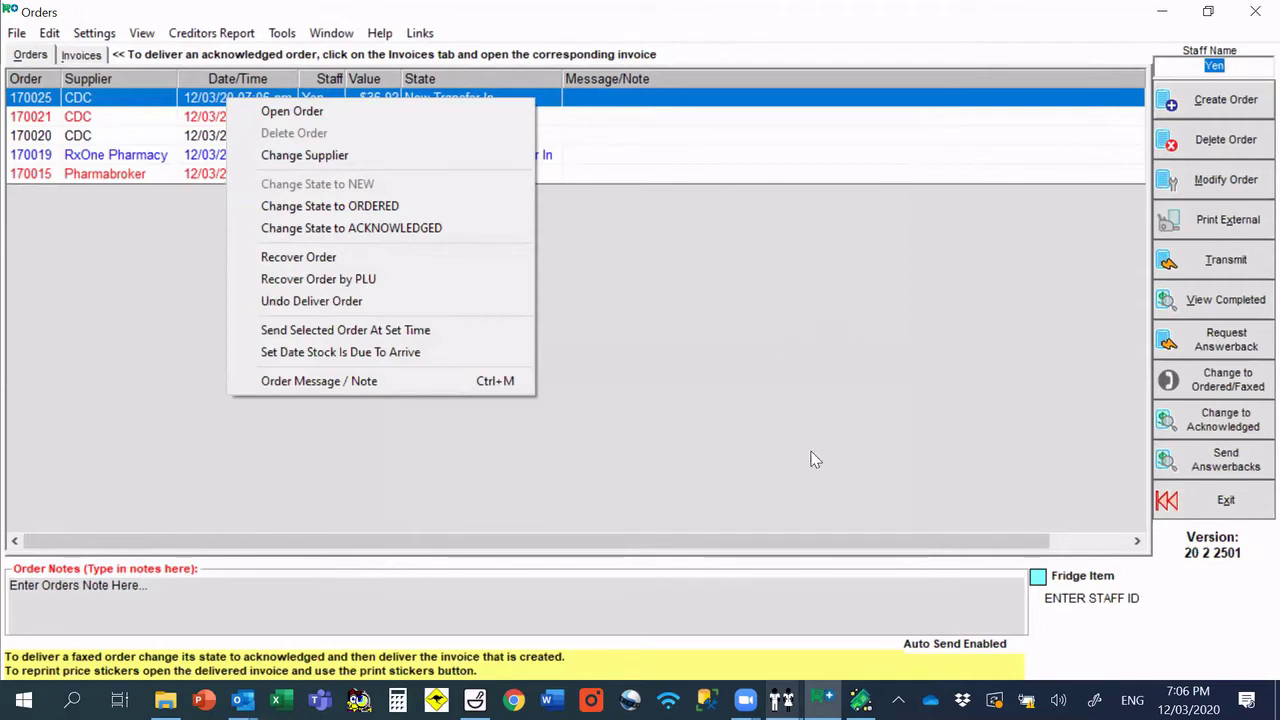
key(ctrl+m)
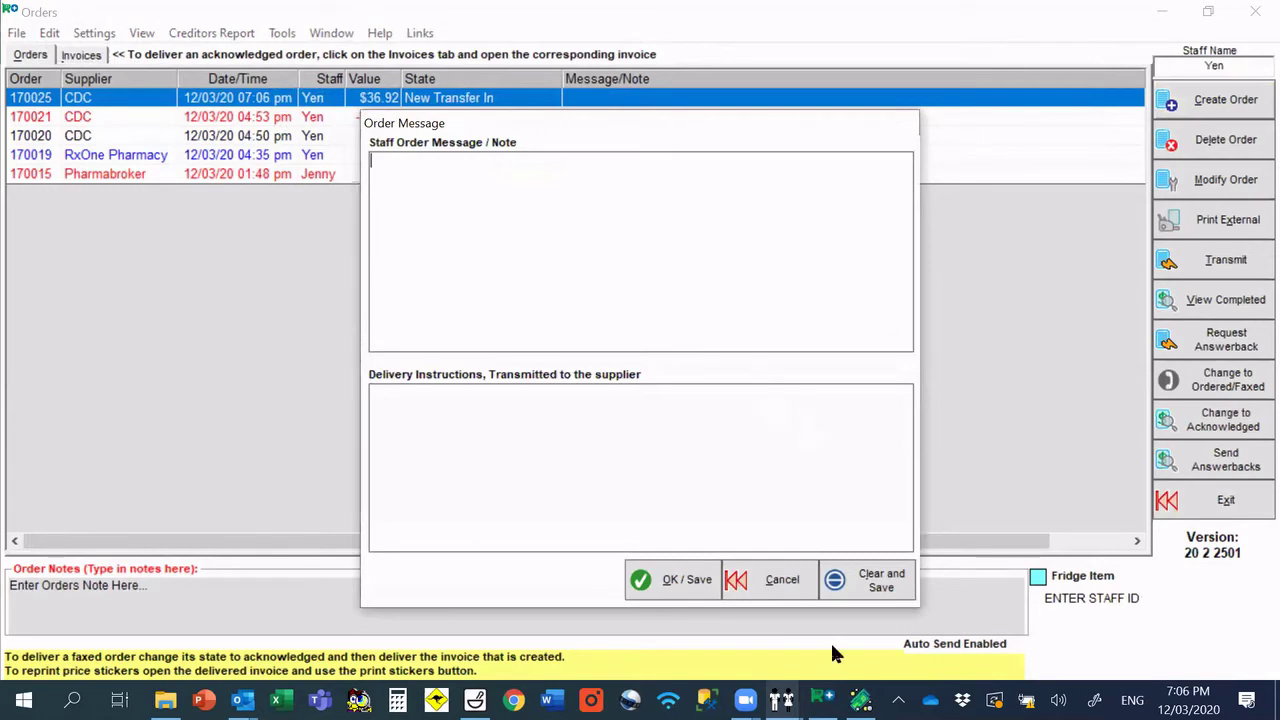
click(782, 581)
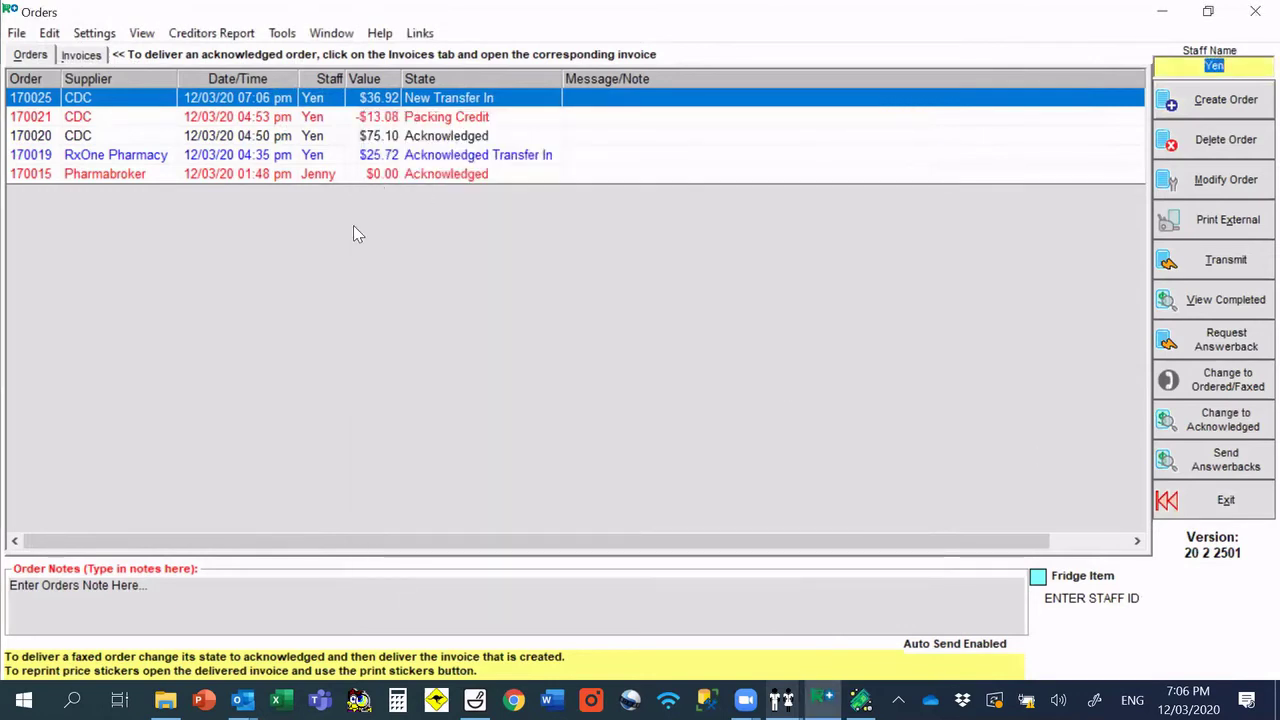
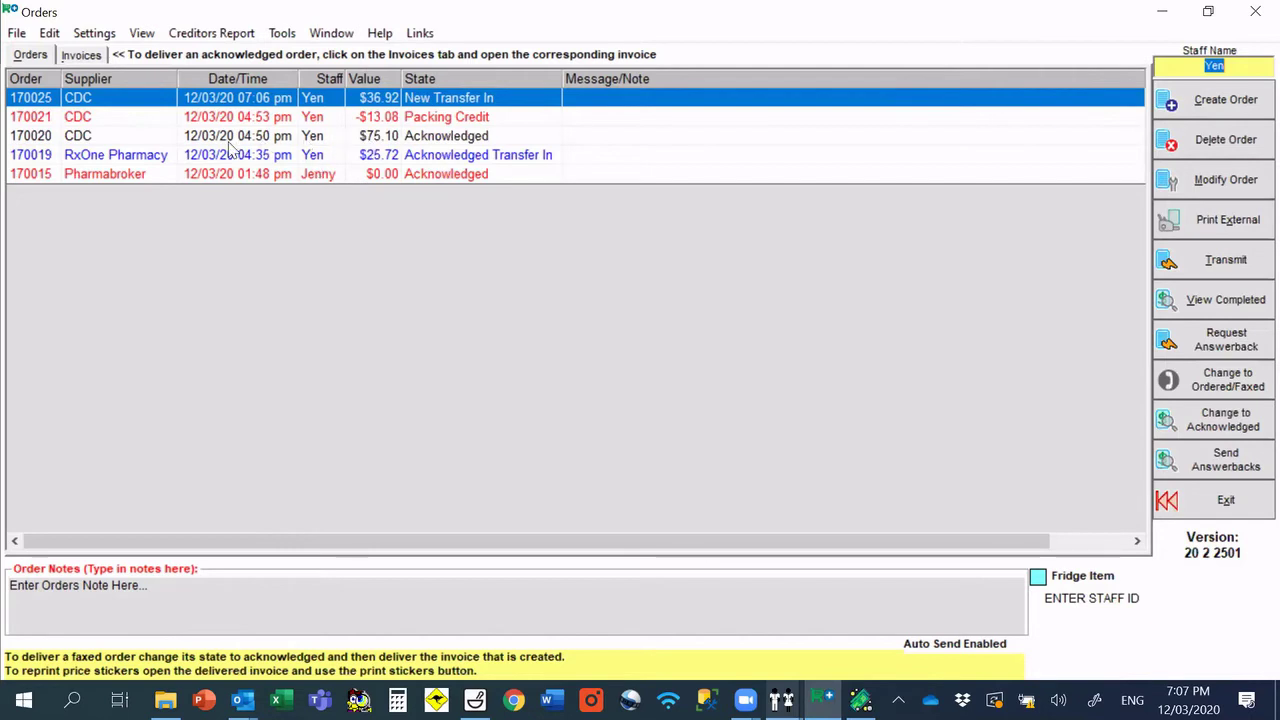
Step: Select the acknowledged $75.10 CDC order and glance at the Invoices list before returning to Orders
click(96, 135)
click(84, 58)
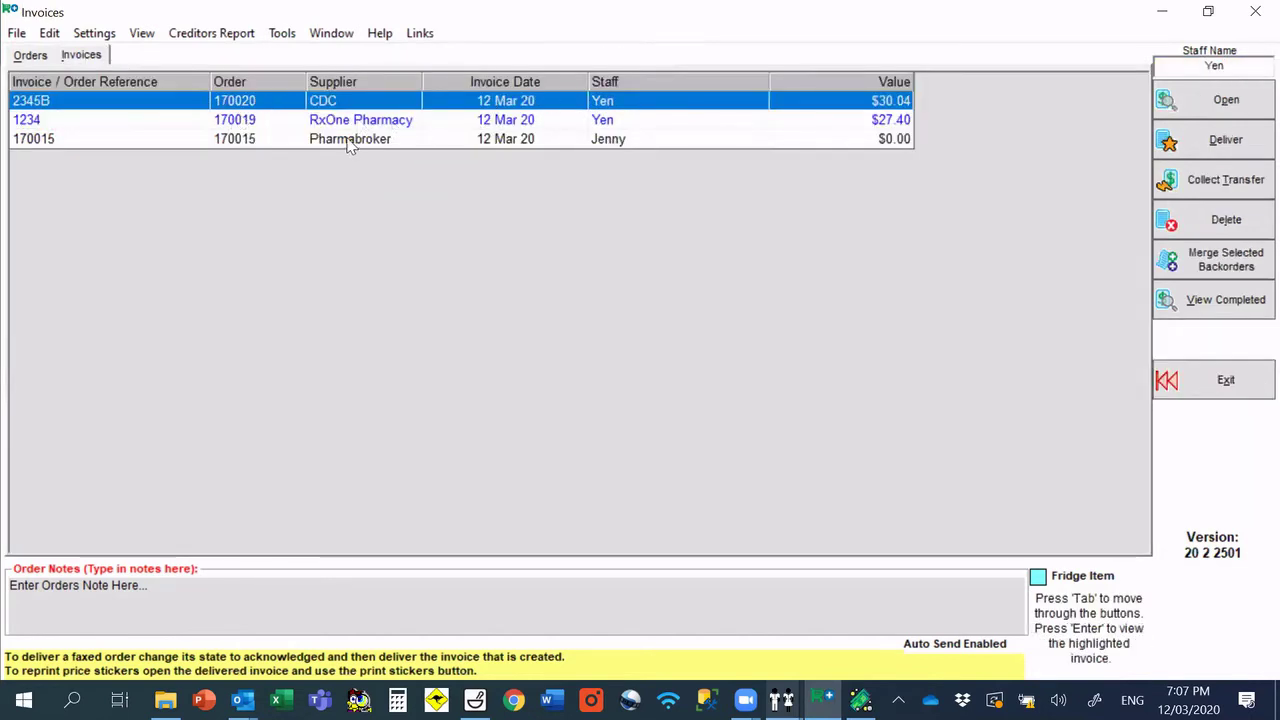
click(28, 56)
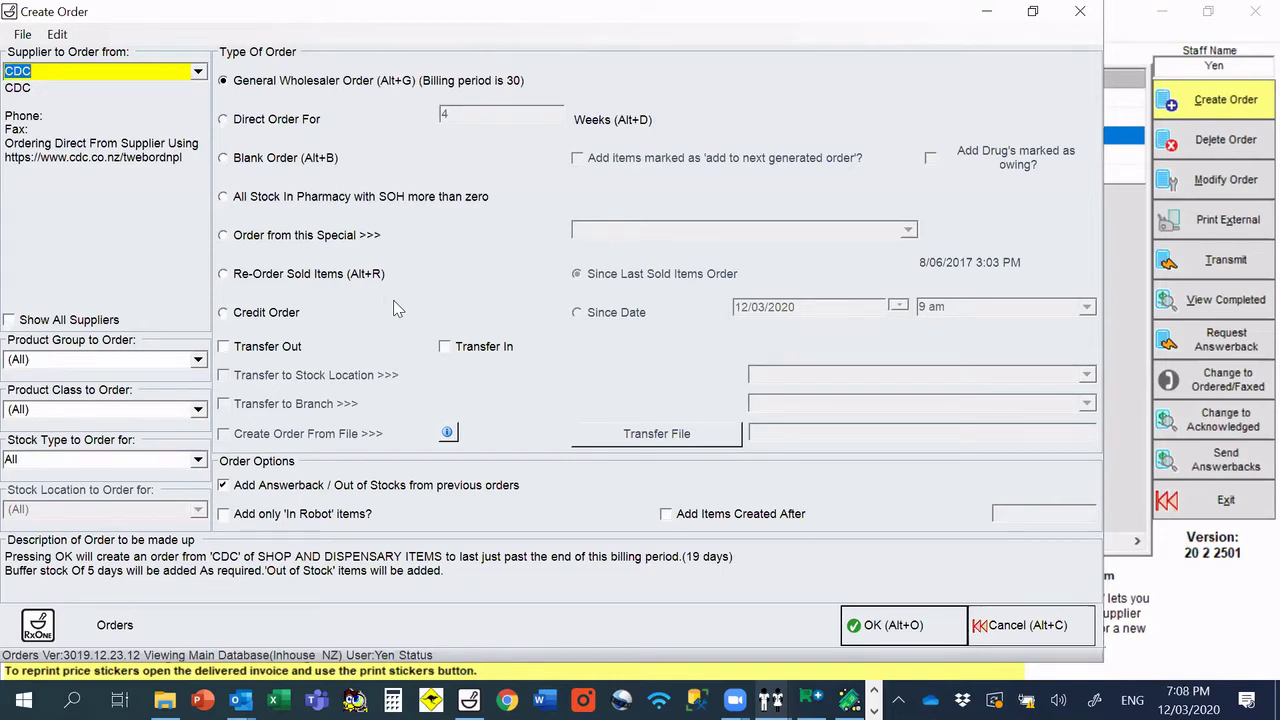
Step: Create a blank CDC order and add 10 ASPIRIN 100MG EC T
click(238, 160)
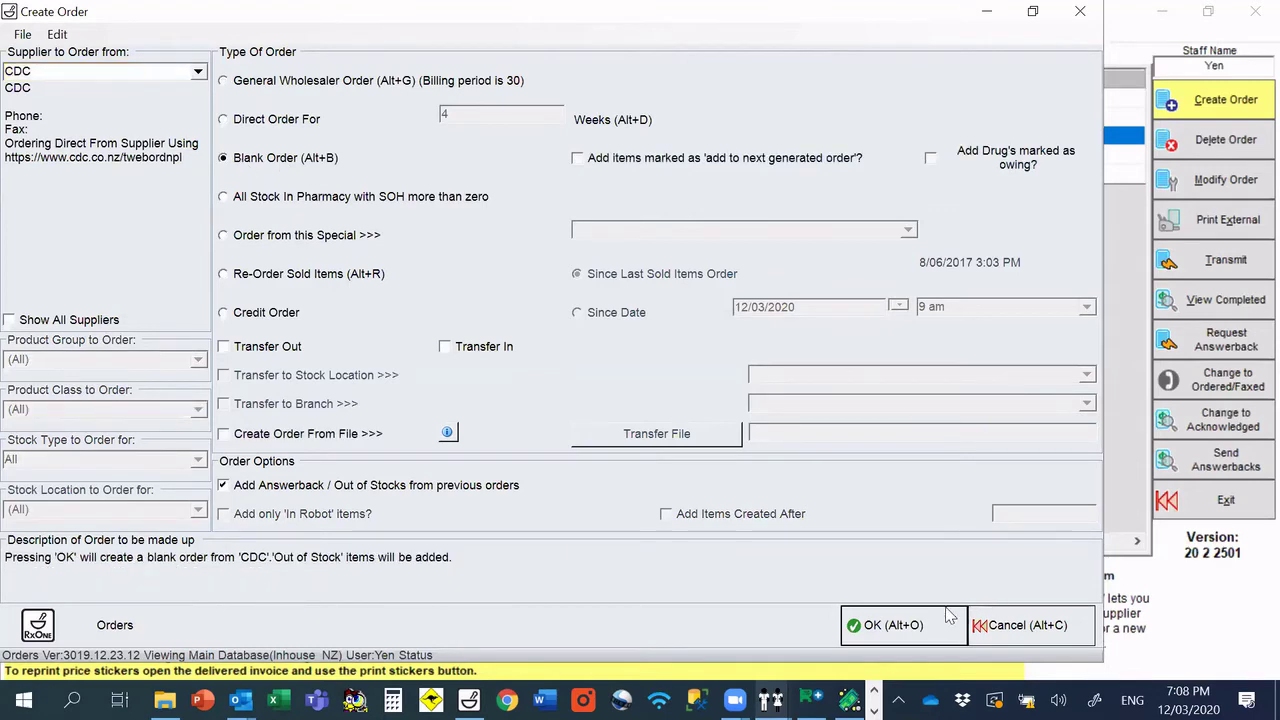
click(893, 628)
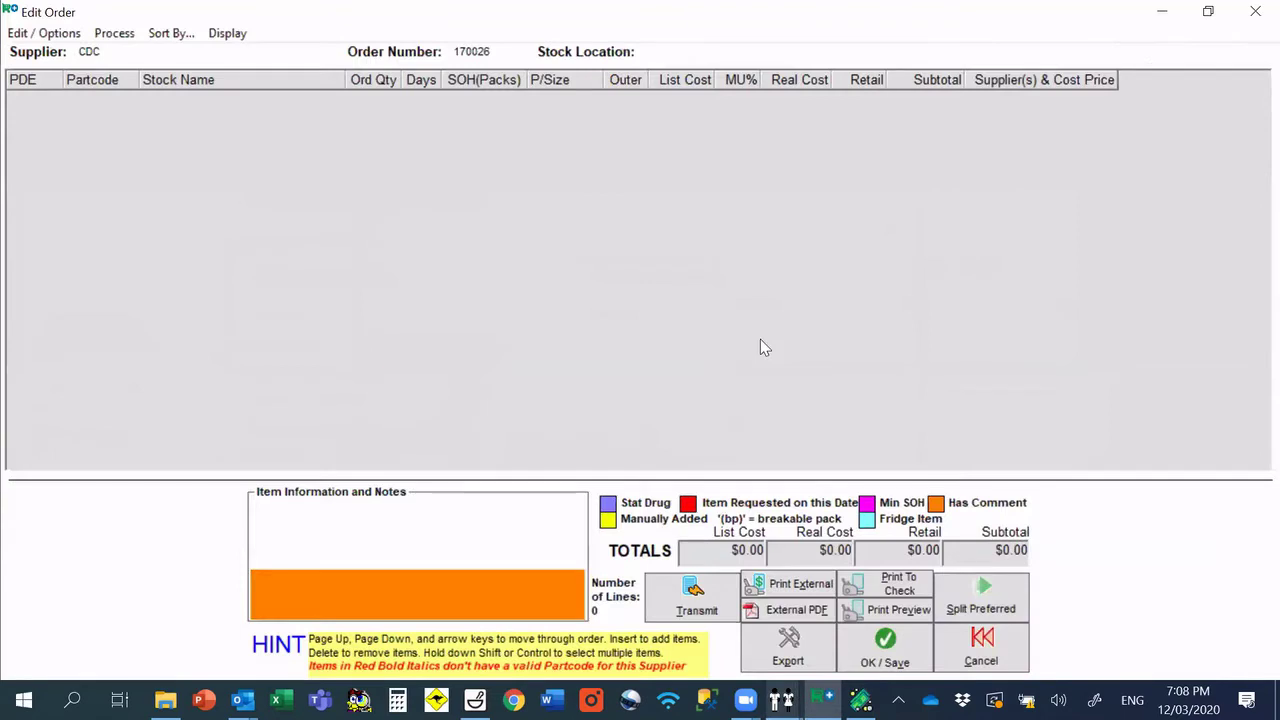
text(aspirin)
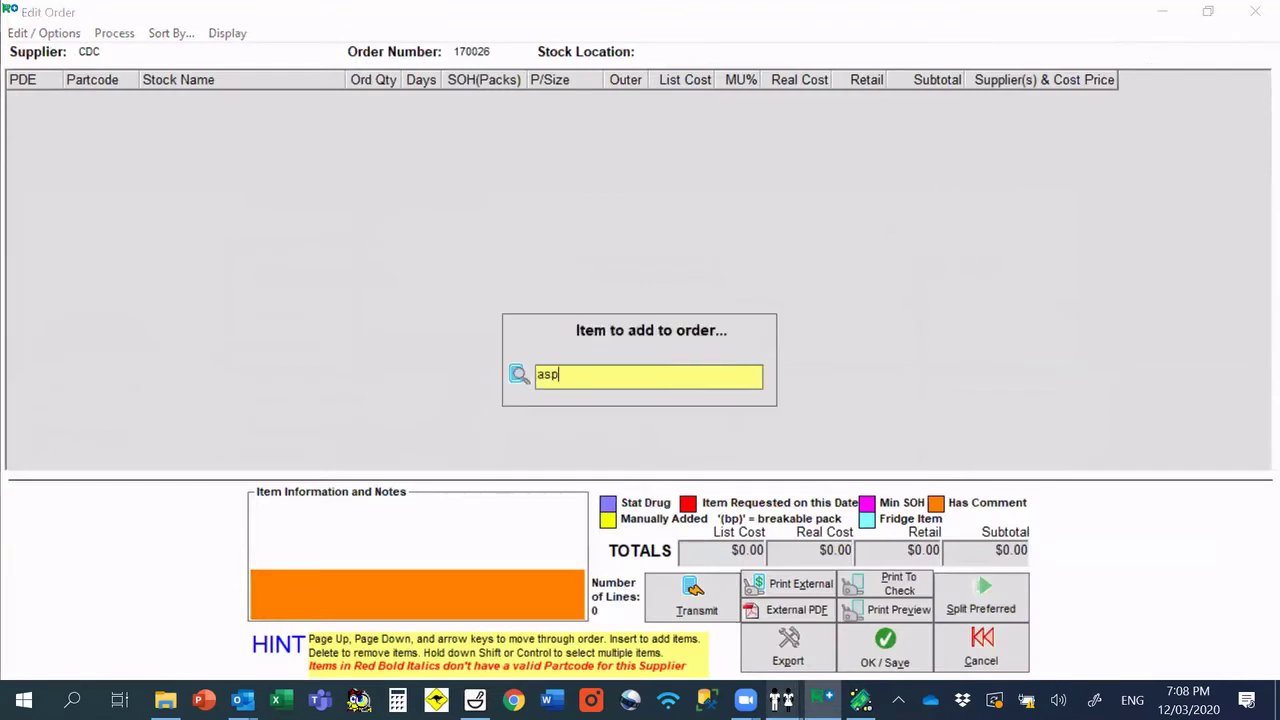
key(Return)
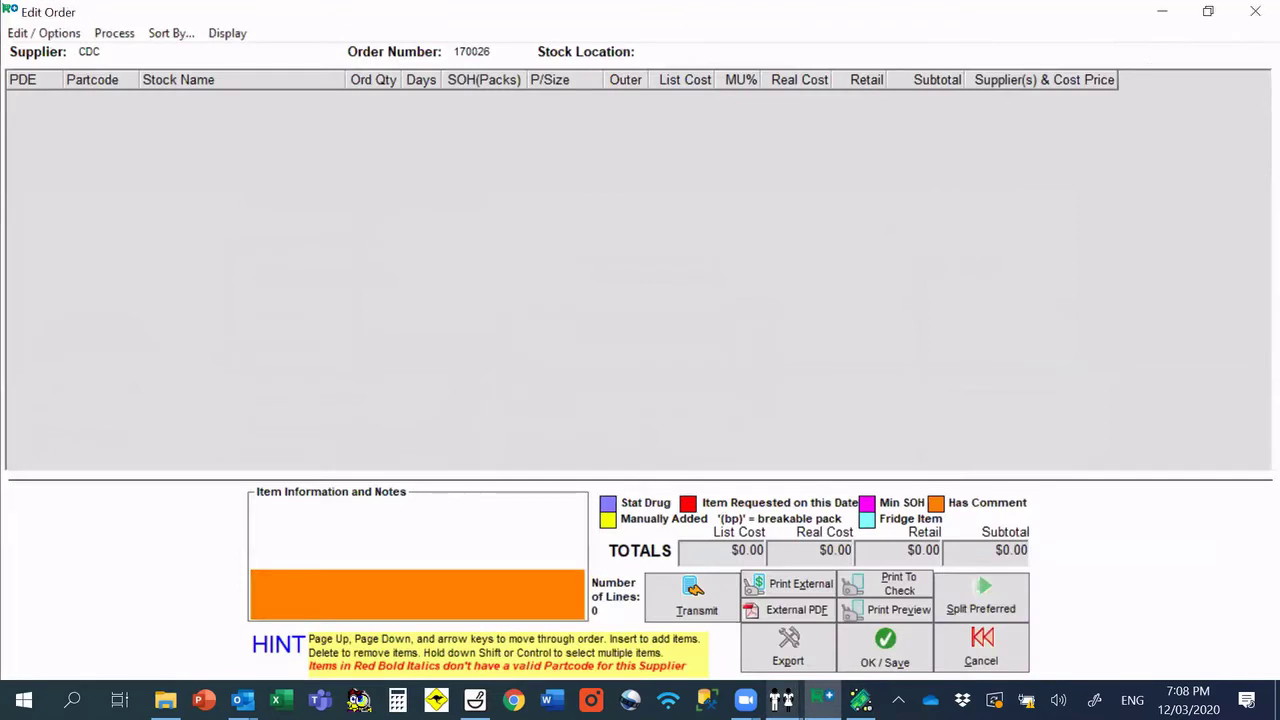
key(Return)
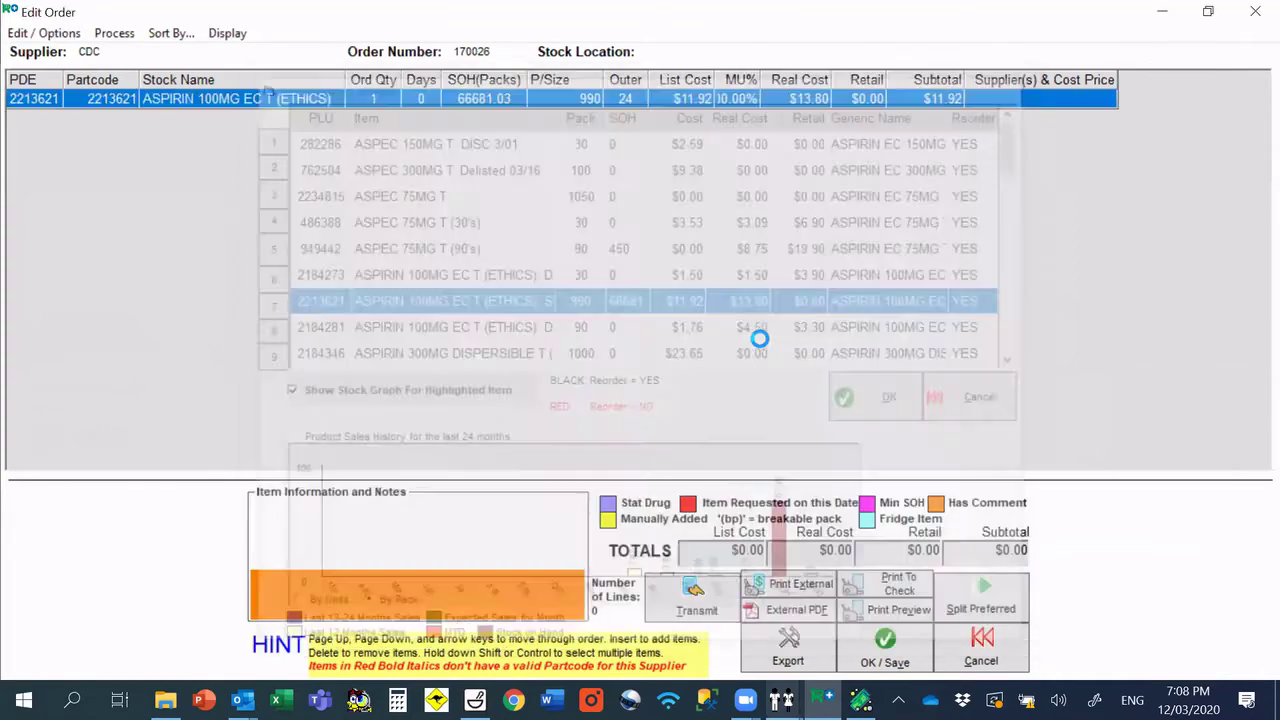
text(10)
key(Return)
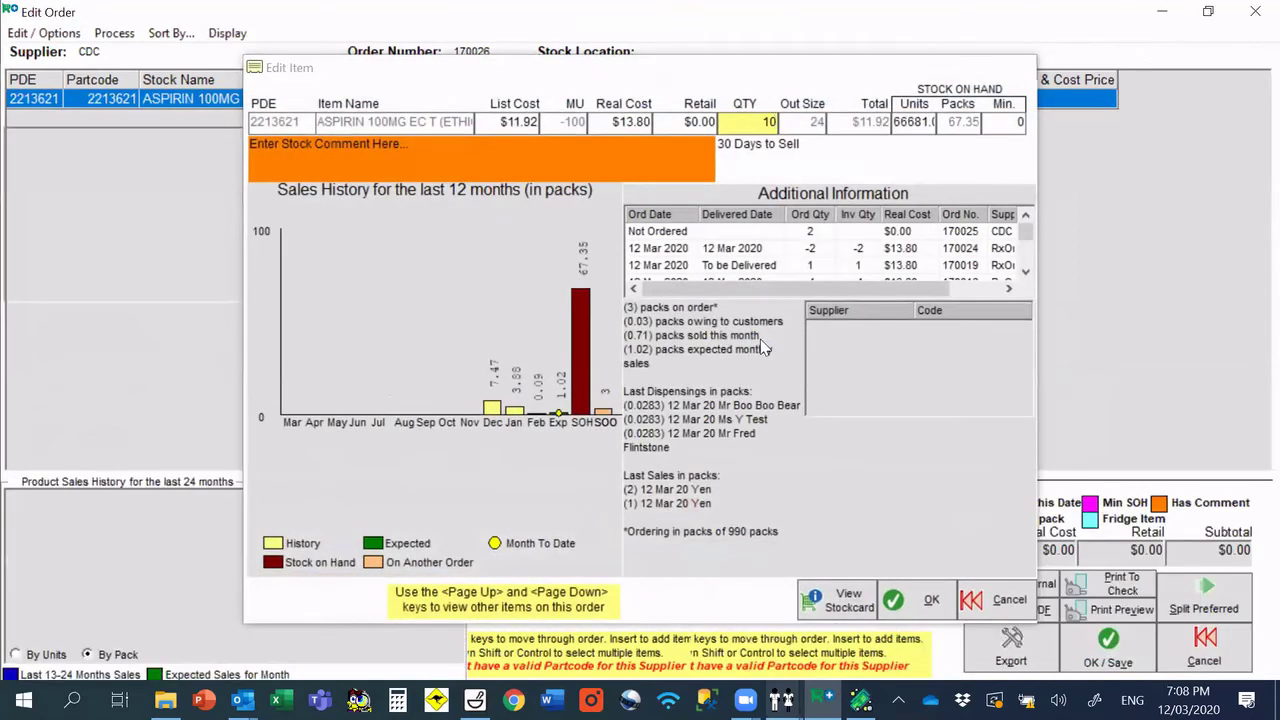
Step: Add 10 BETALOC CR. 23.75MG T to the order
text(betaloc)
key(Return)
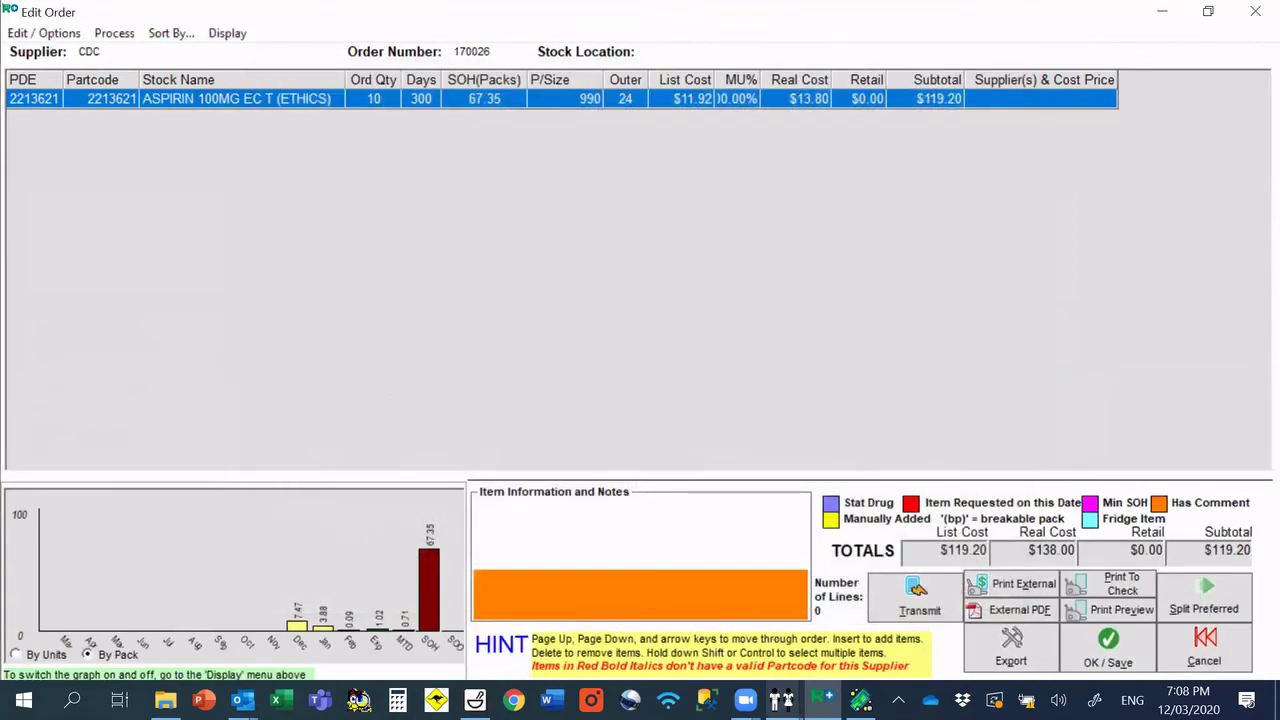
key(Down)
key(Down)
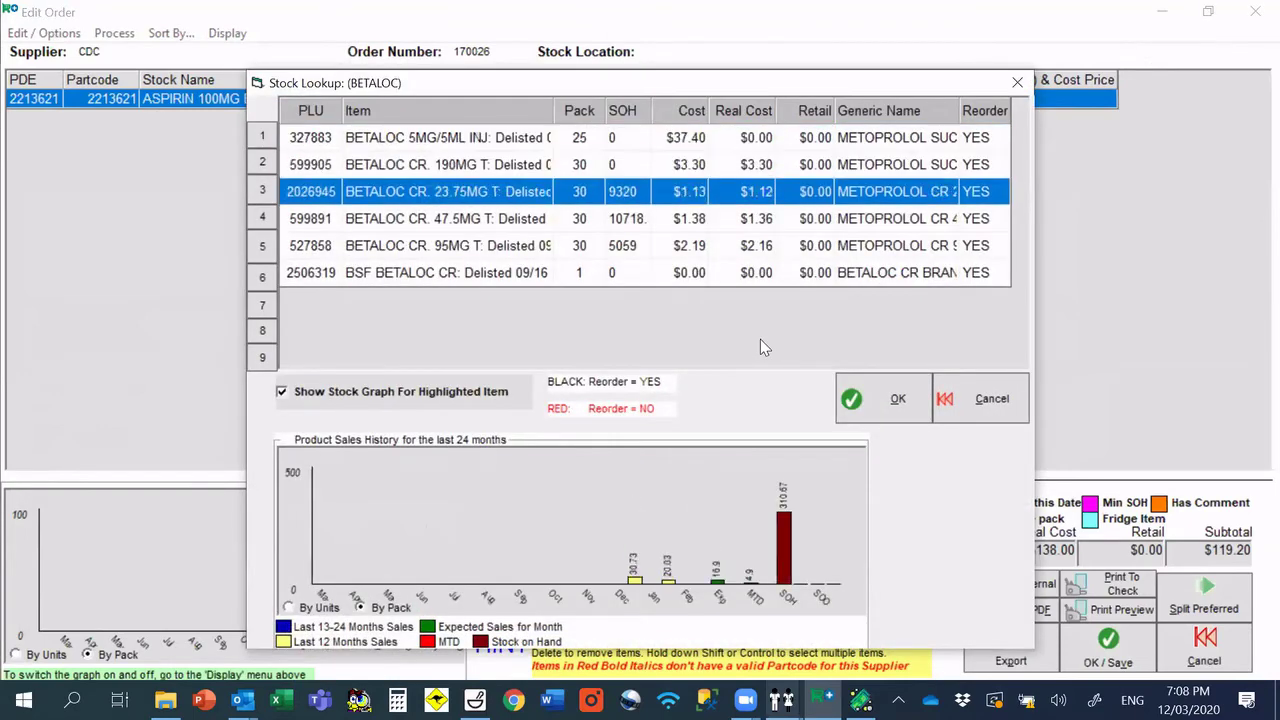
key(Return)
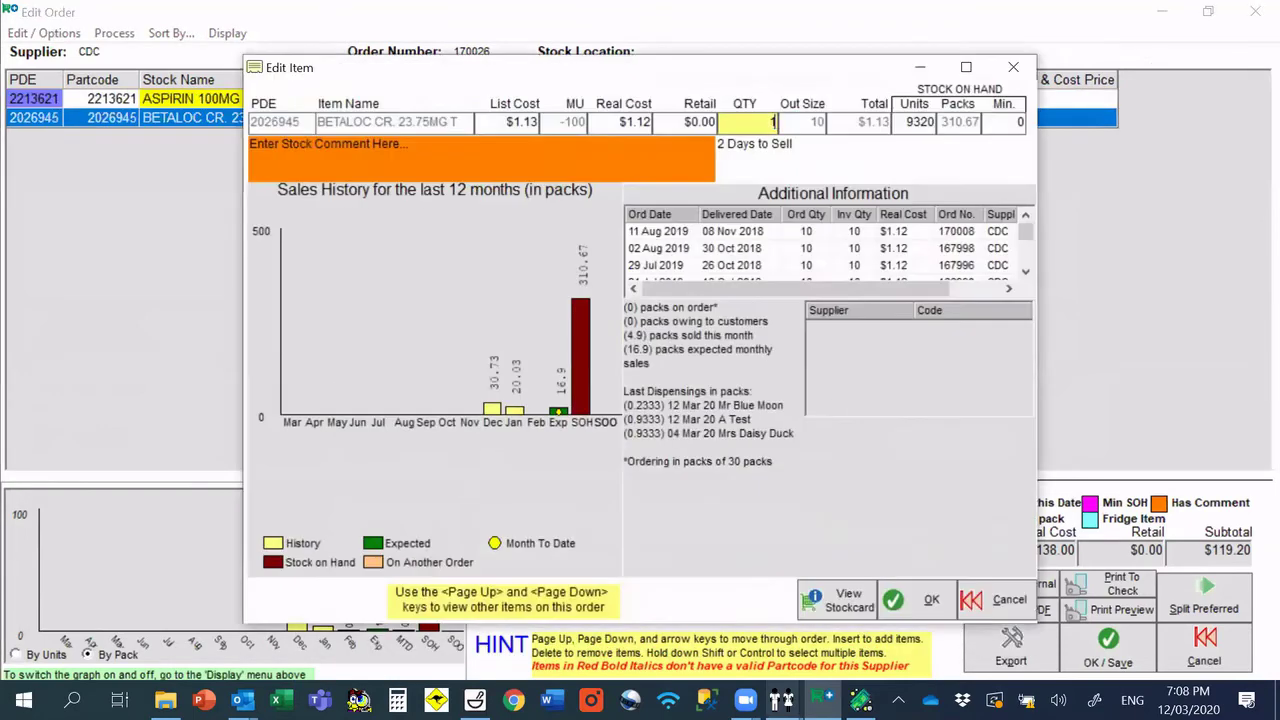
text(10)
key(Return)
Step: Add 10 CODEINE PHOS 30MG T (PSM) and stop adding items
text(codein 30)
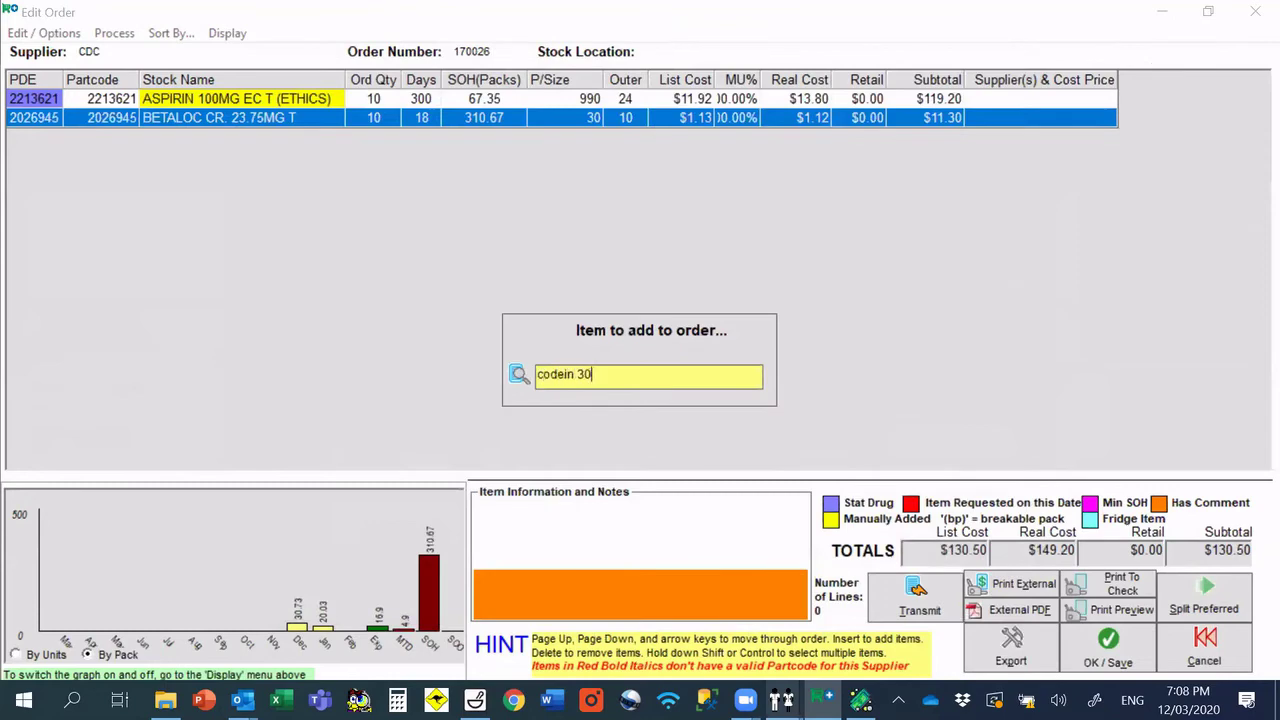
key(Return)
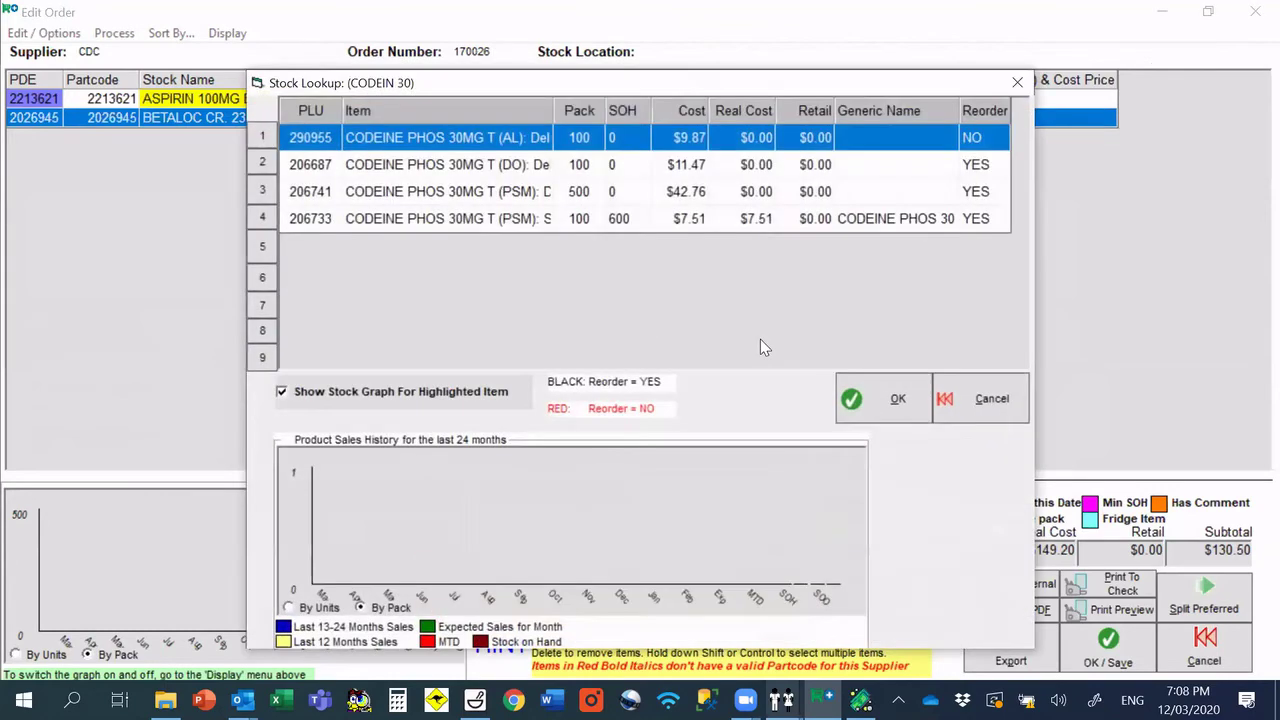
key(Down)
key(Down)
key(Down)
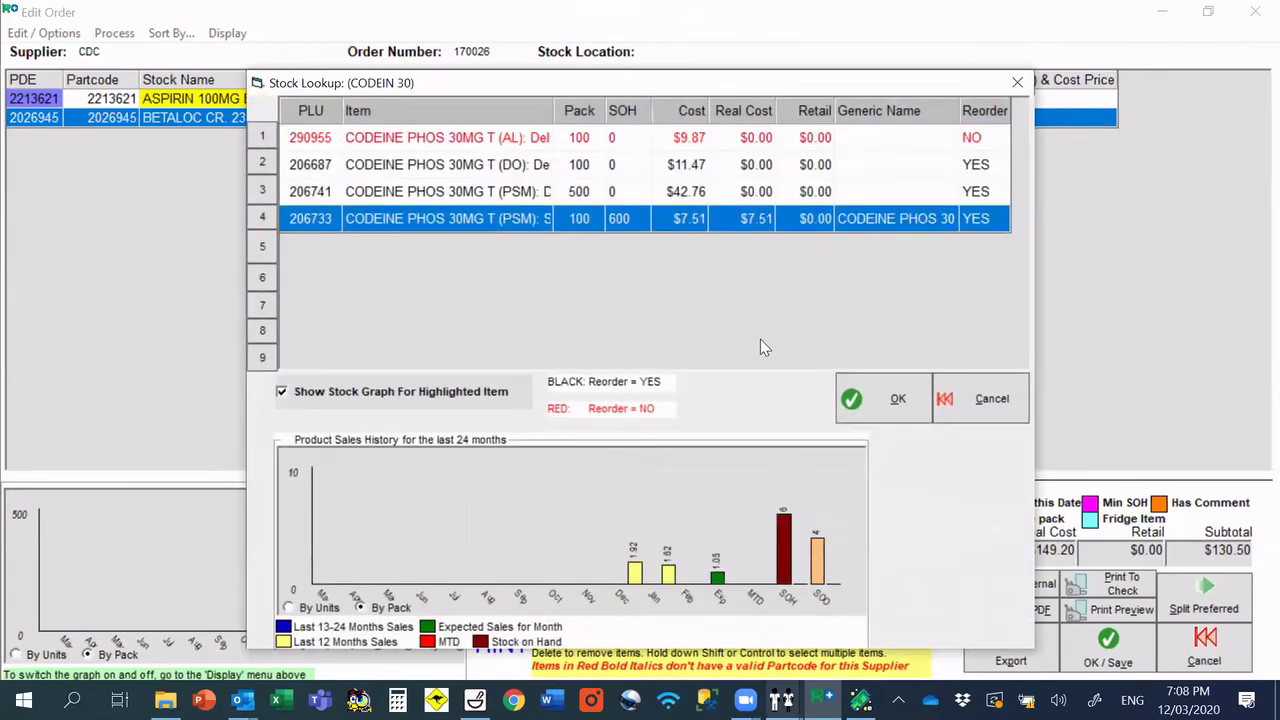
key(Return)
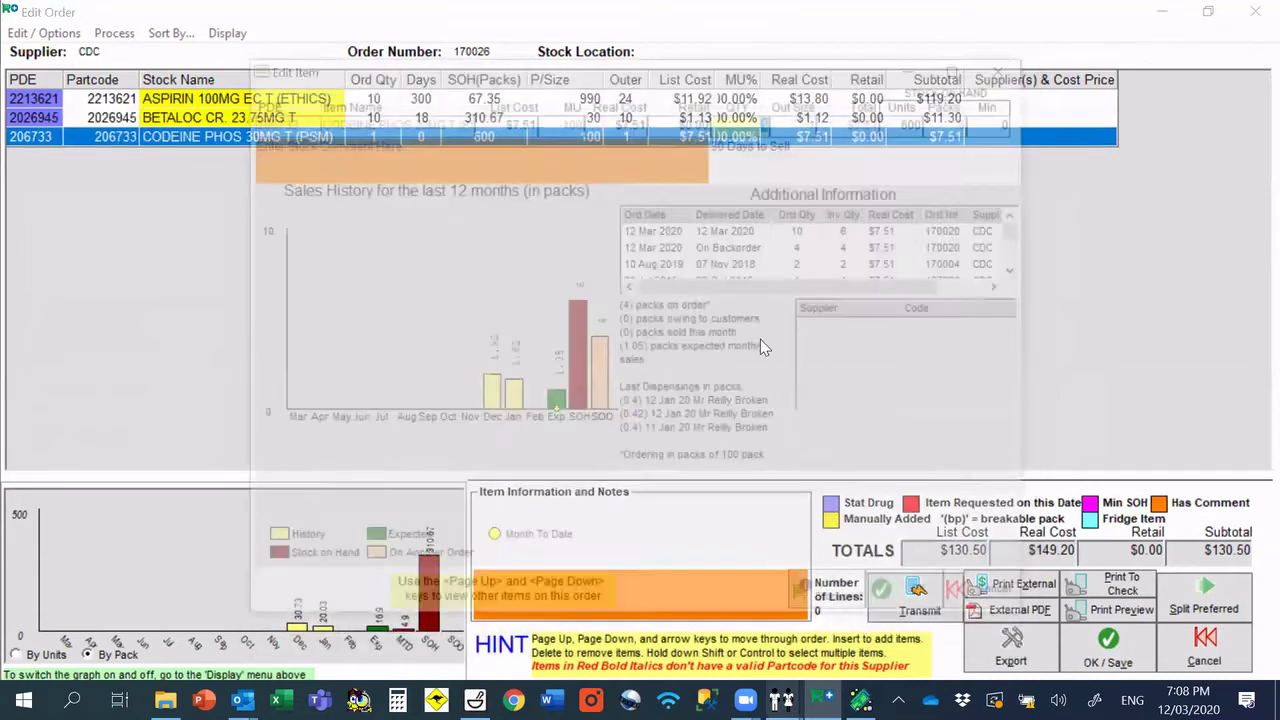
text(10)
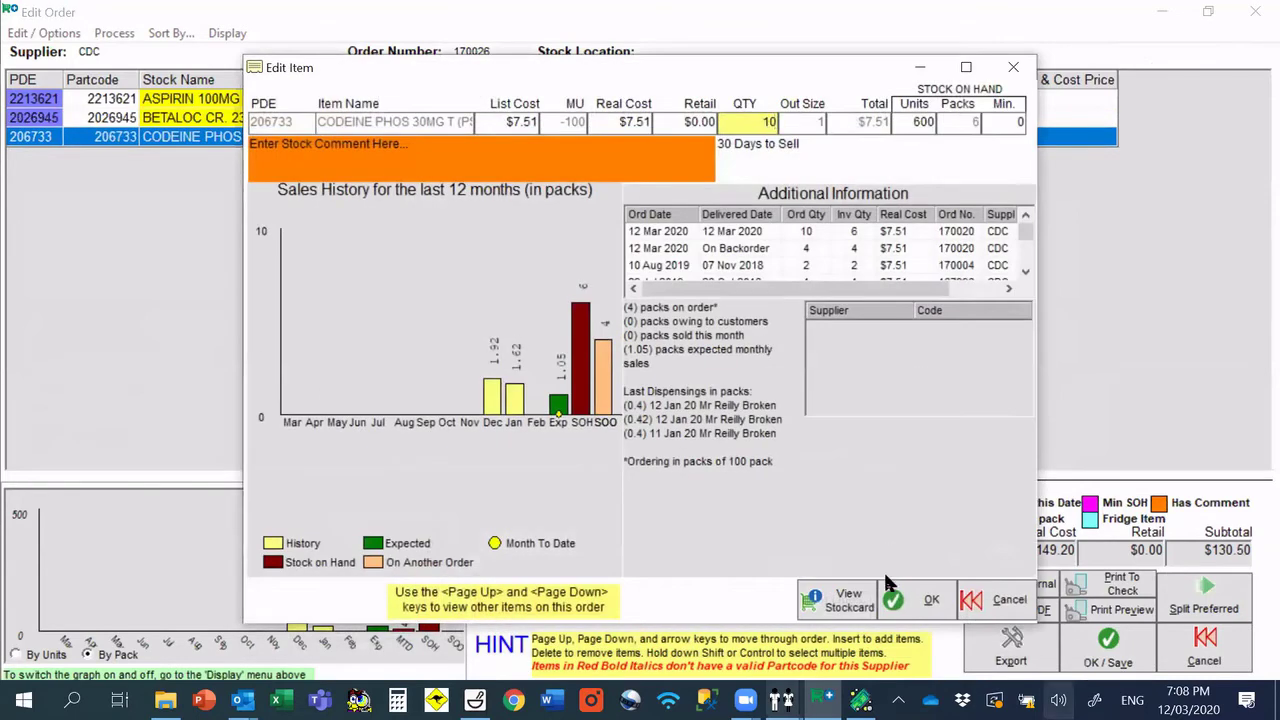
click(910, 603)
key(Escape)
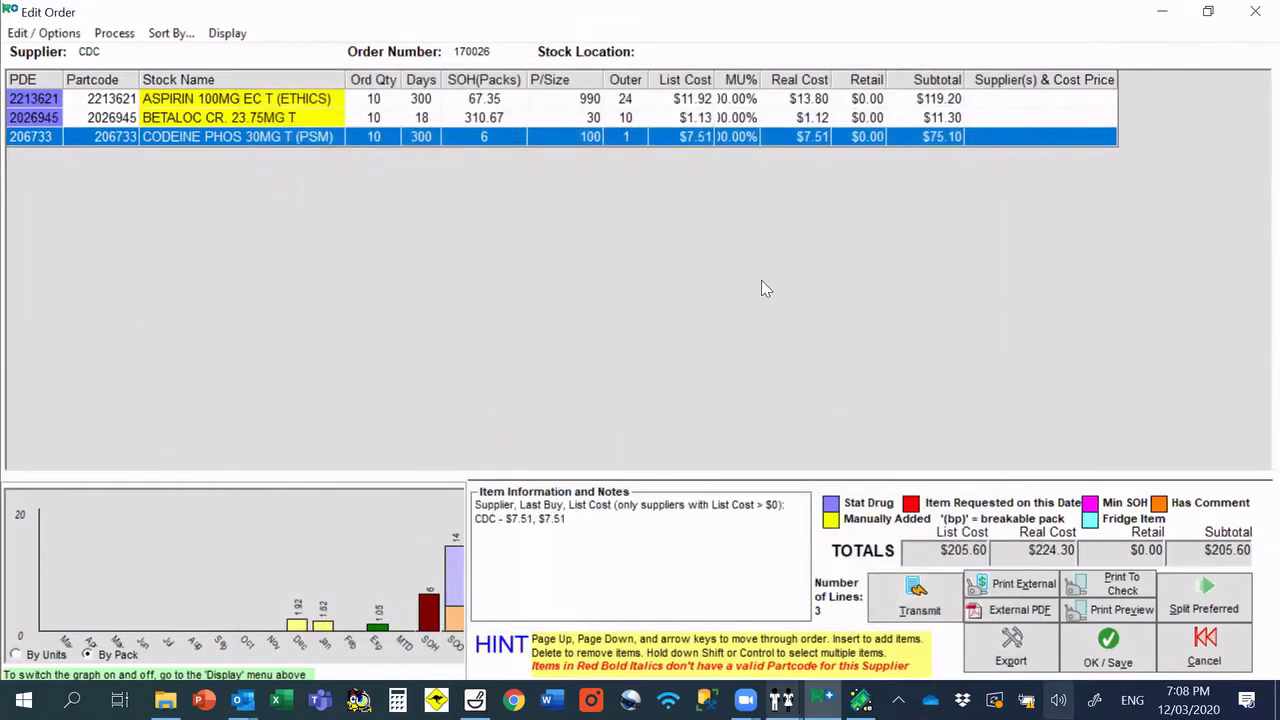
Step: Save the $205.60 CDC order and change its state to Acknowledged
click(1107, 648)
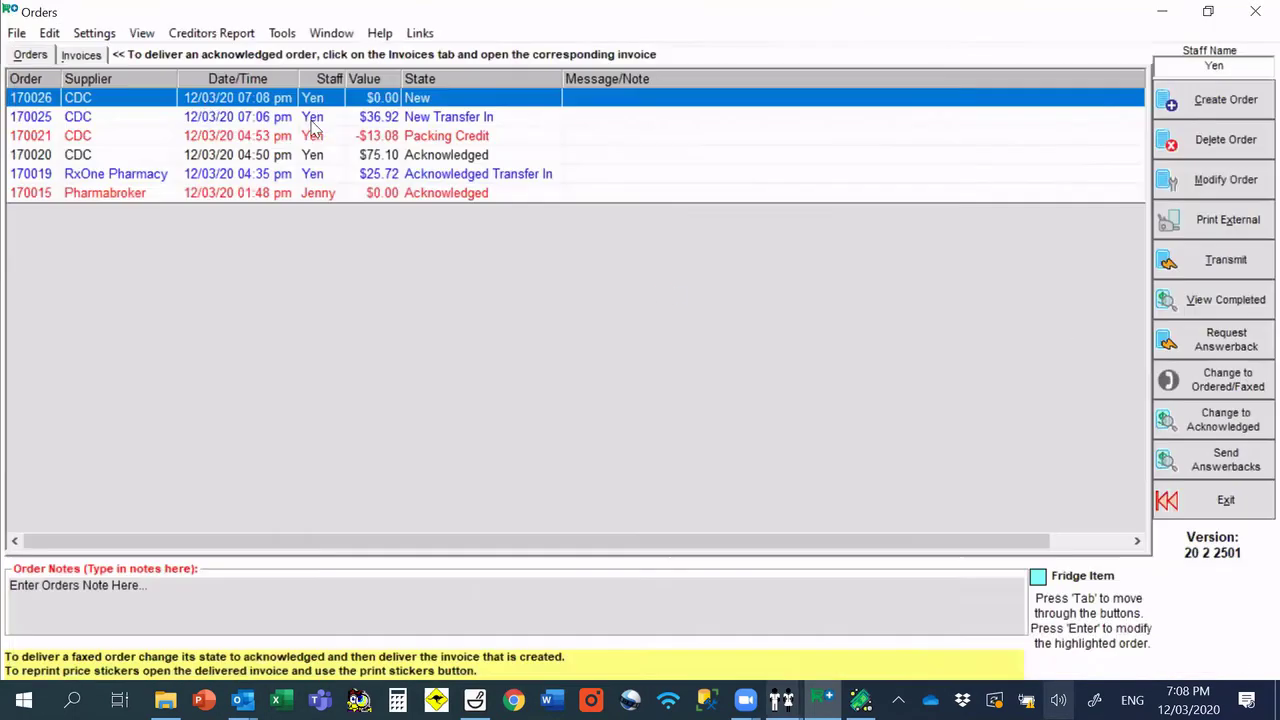
right_click(210, 104)
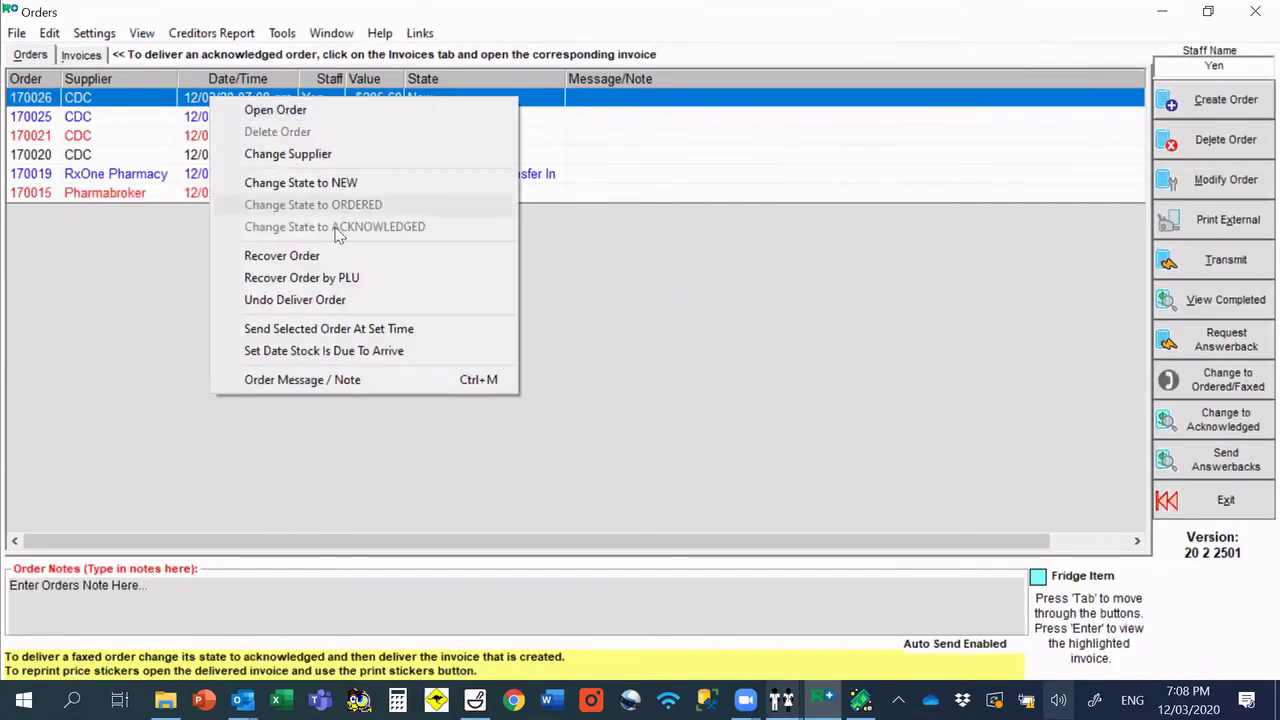
click(146, 298)
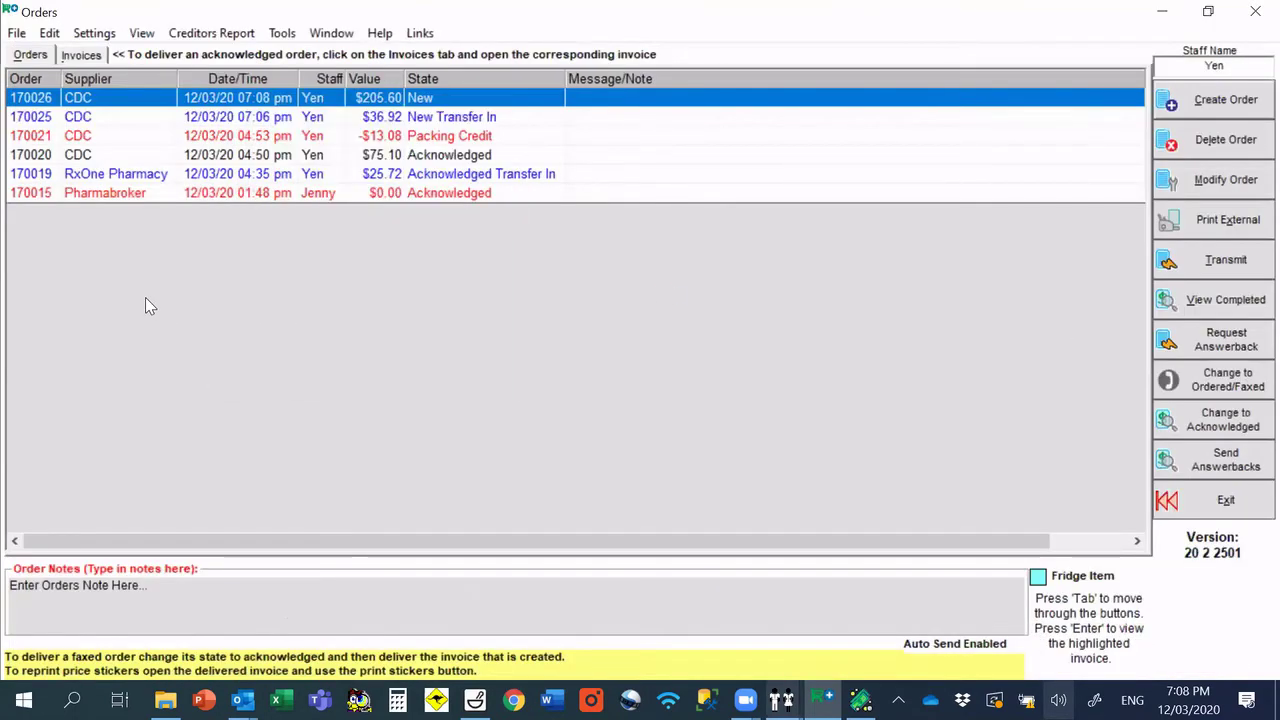
right_click(225, 104)
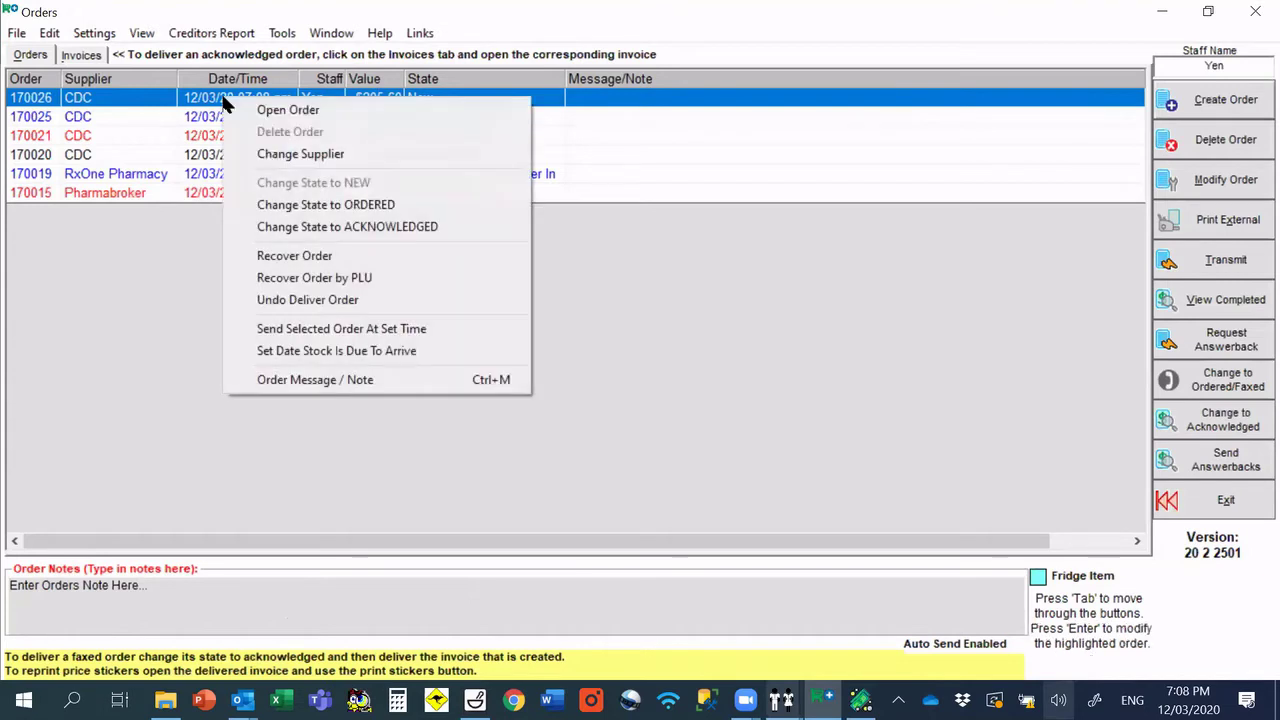
click(372, 227)
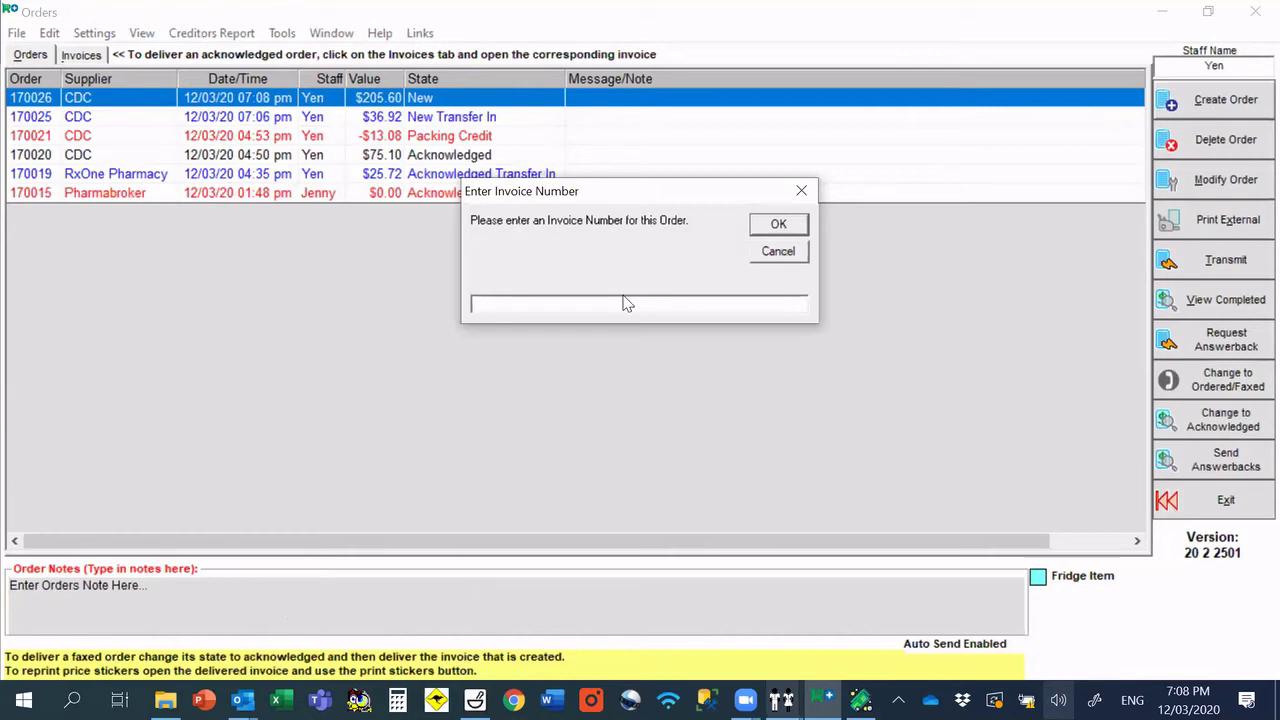
Step: Enter invoice number 4567 with invoice date 120320 (12 March 2020)
text(4567)
key(Return)
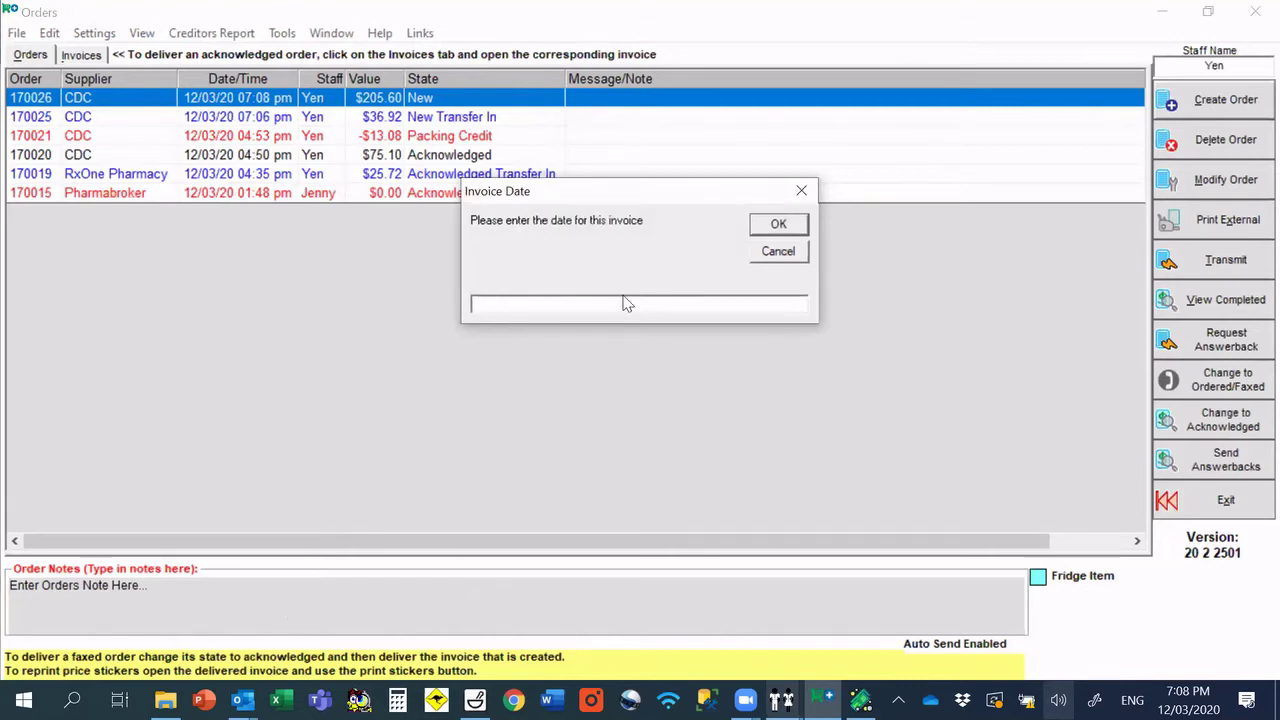
text(120320)
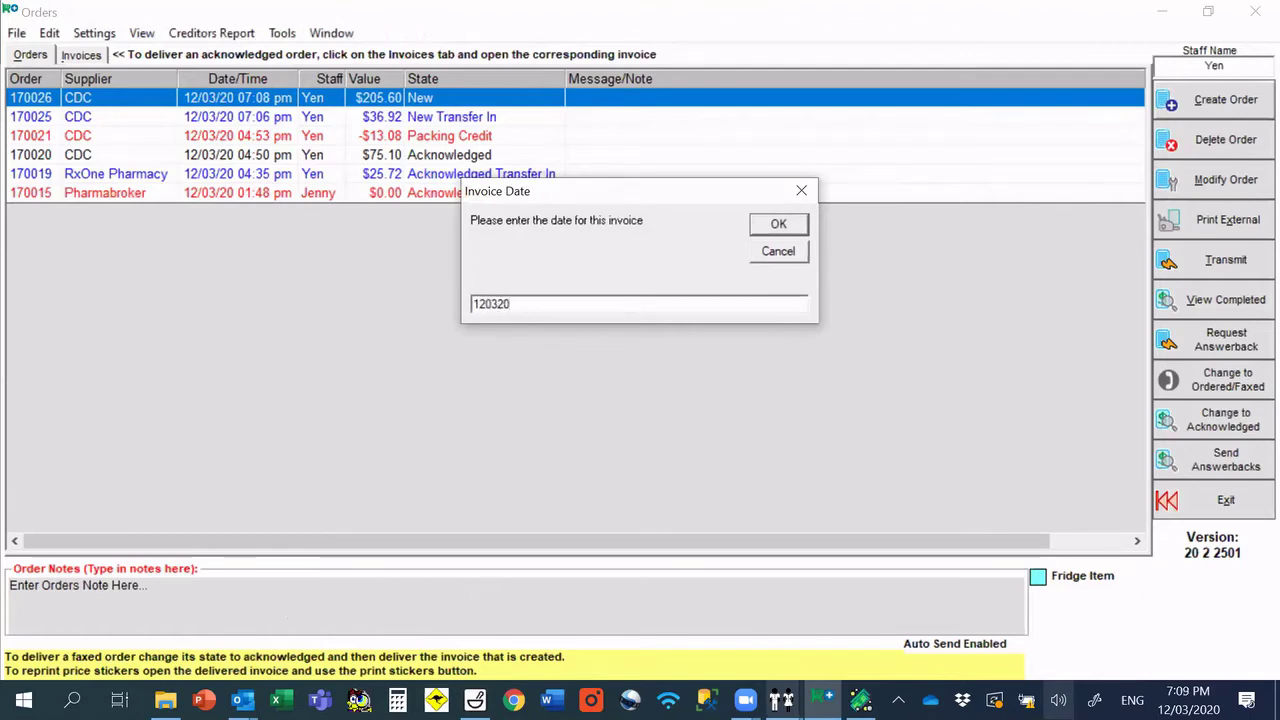
key(Return)
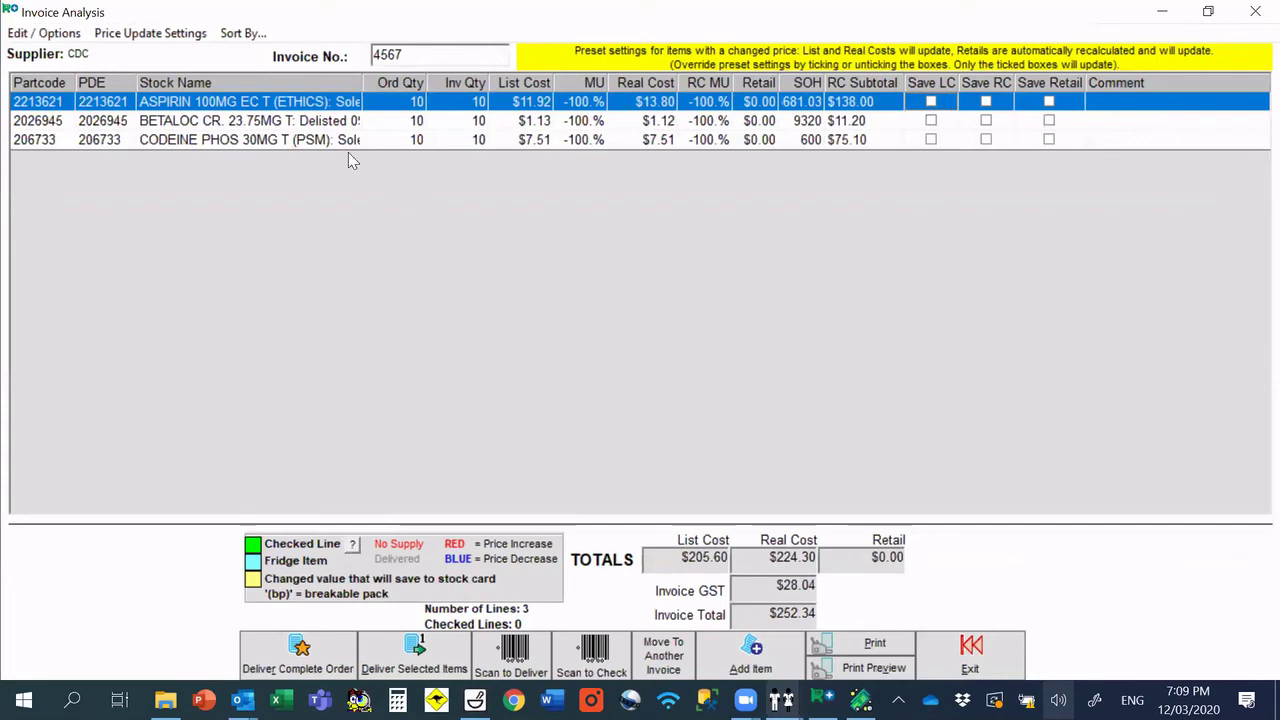
Step: Invoice only 6 codeine and put the 4 missing packs on back order
click(461, 140)
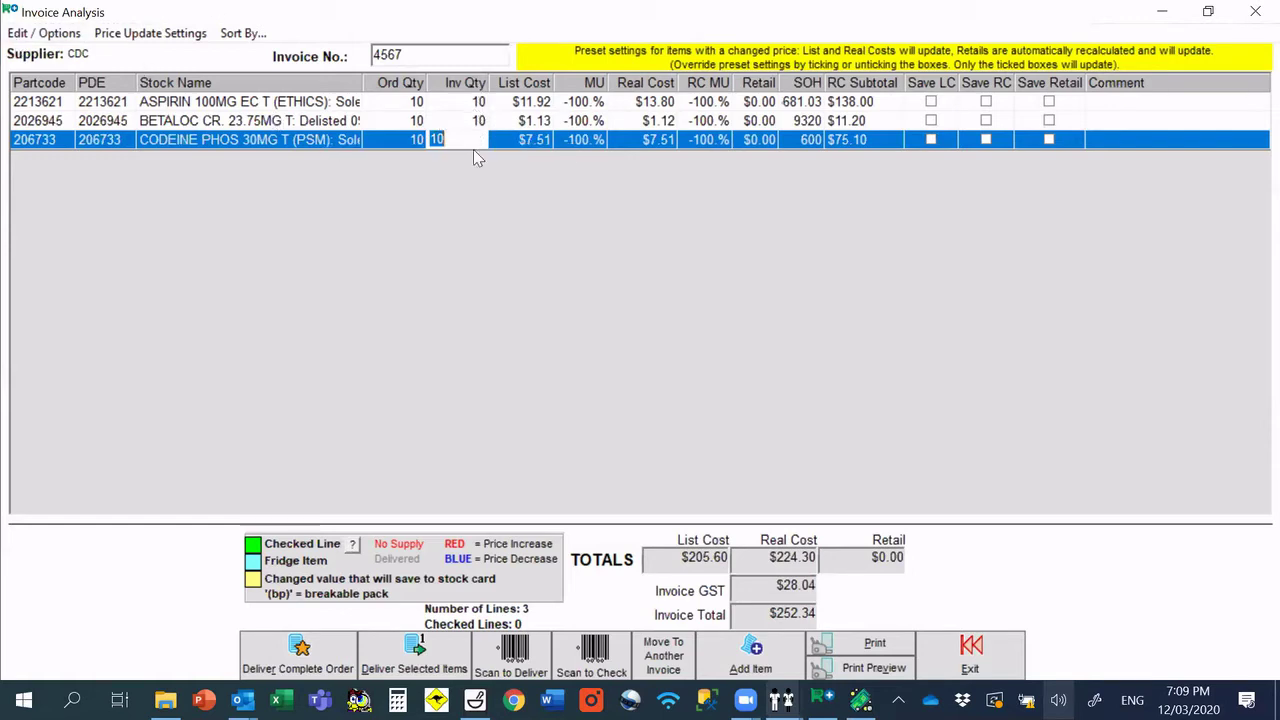
text(6)
key(Return)
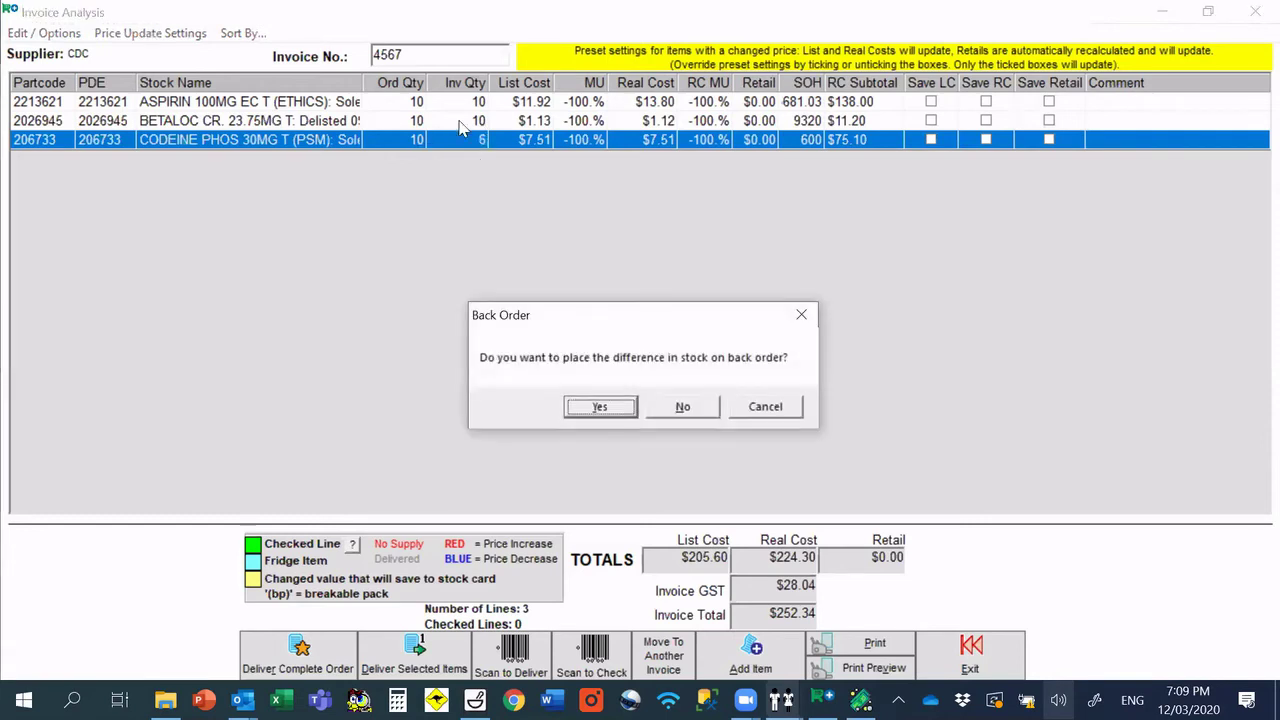
click(610, 410)
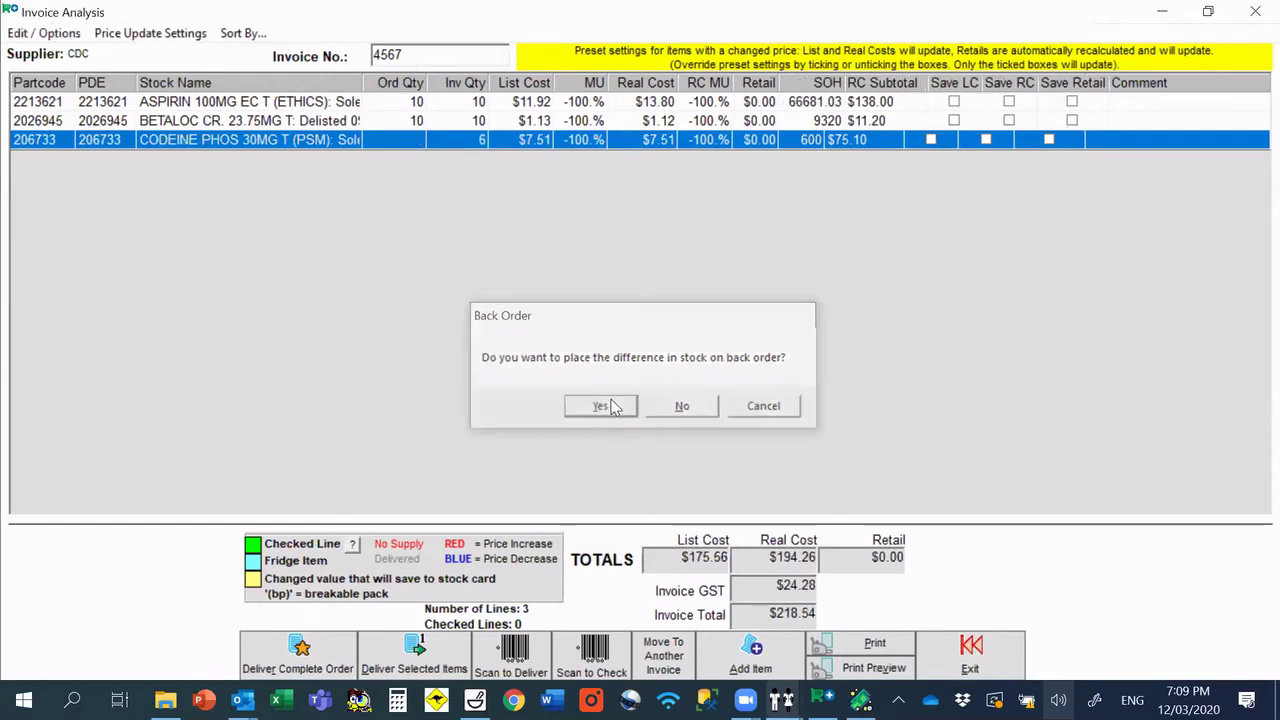
Step: Invoice 0 Betaloc with all of it on back order, then deliver the invoice into stock
click(483, 121)
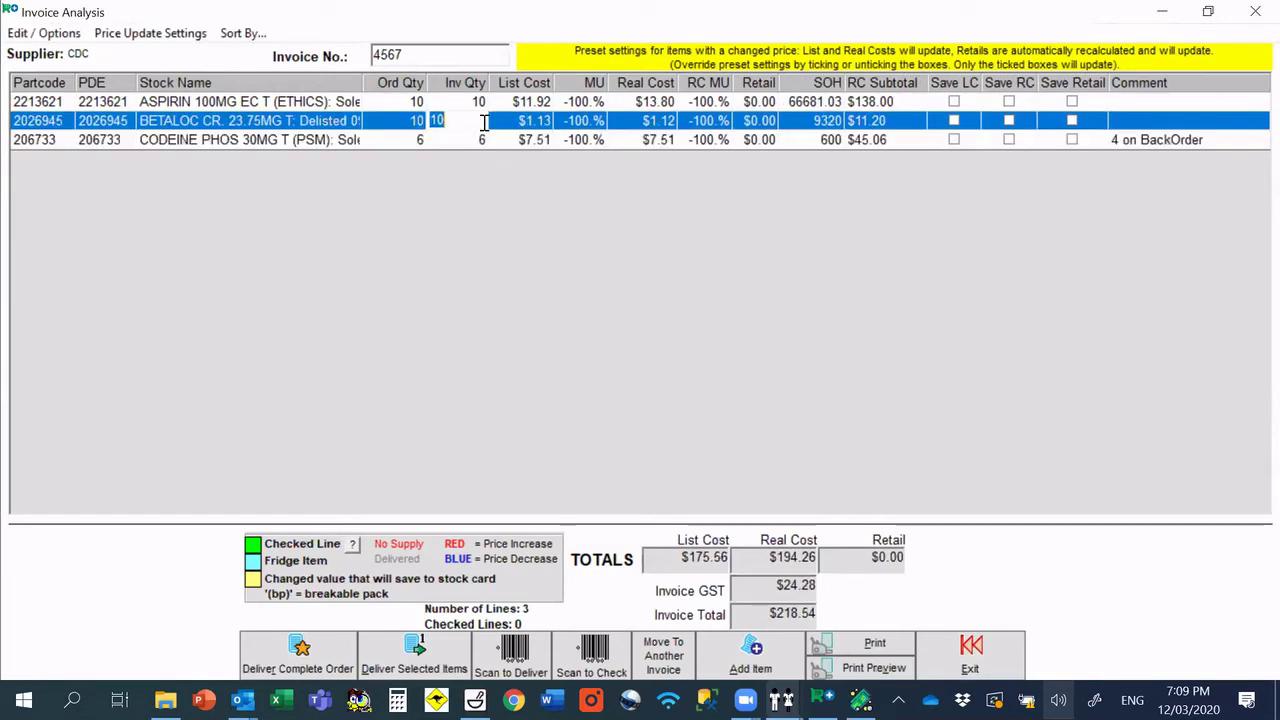
text(0)
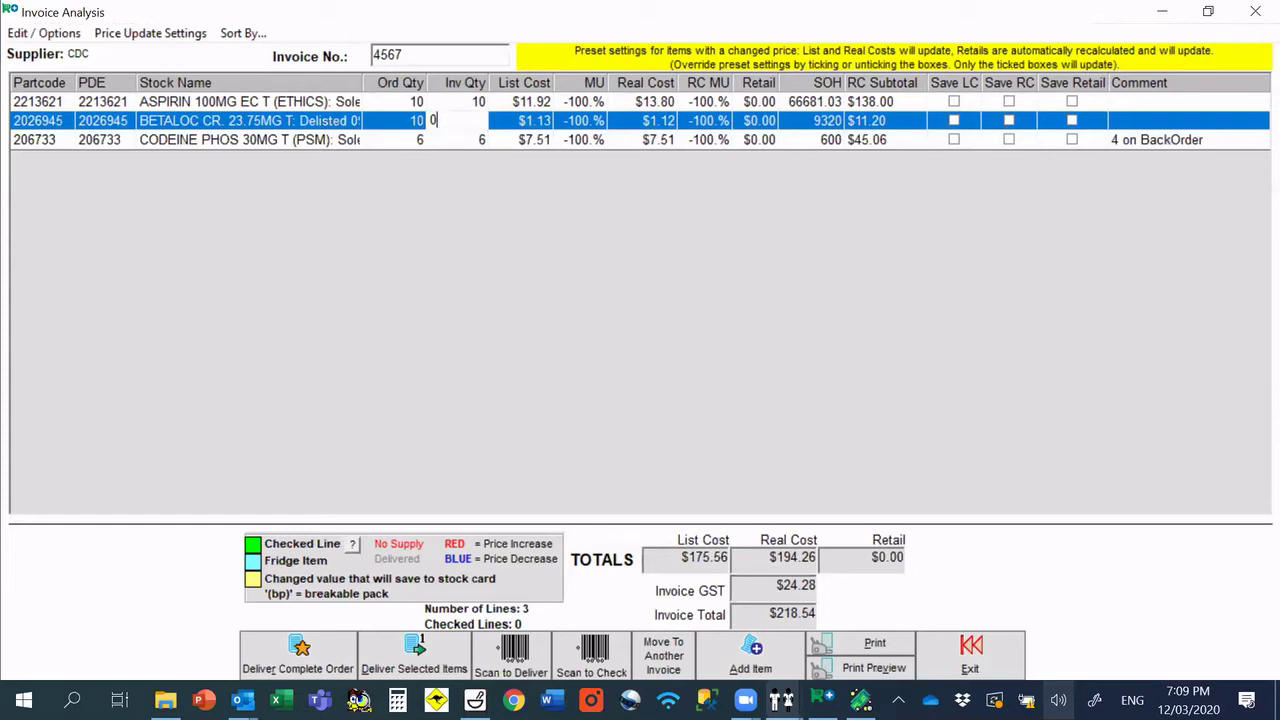
key(Return)
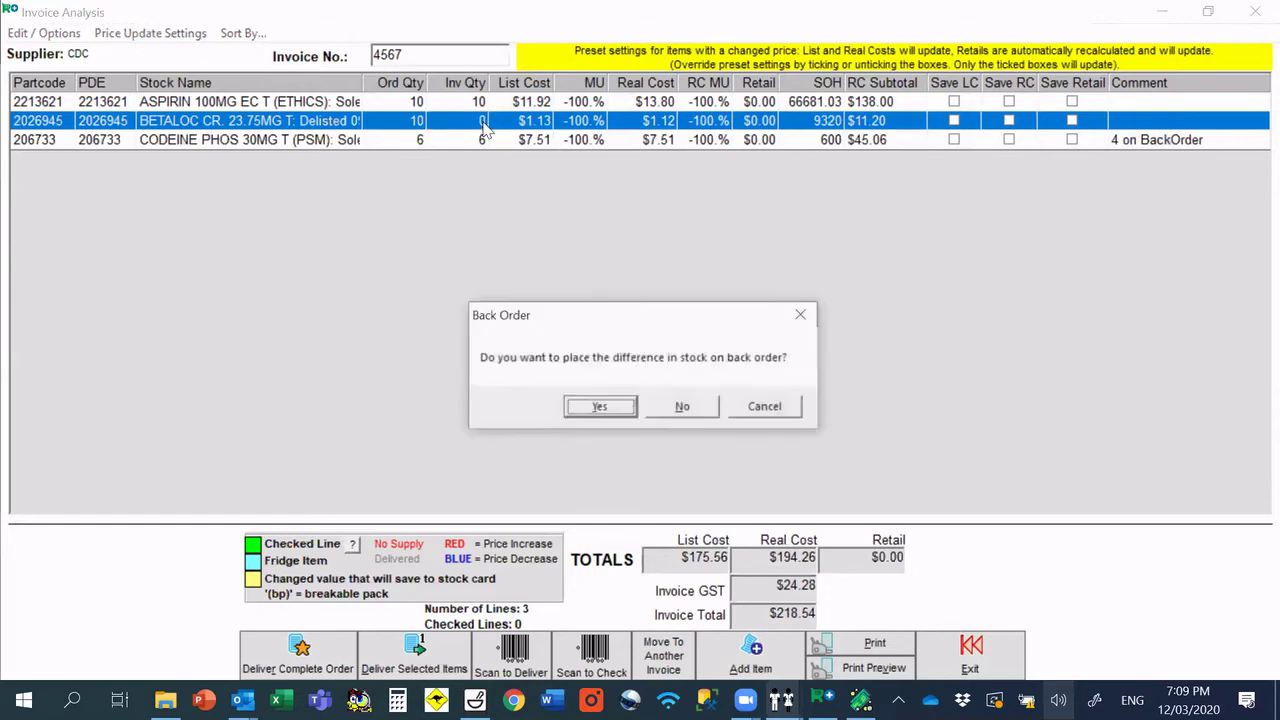
click(598, 407)
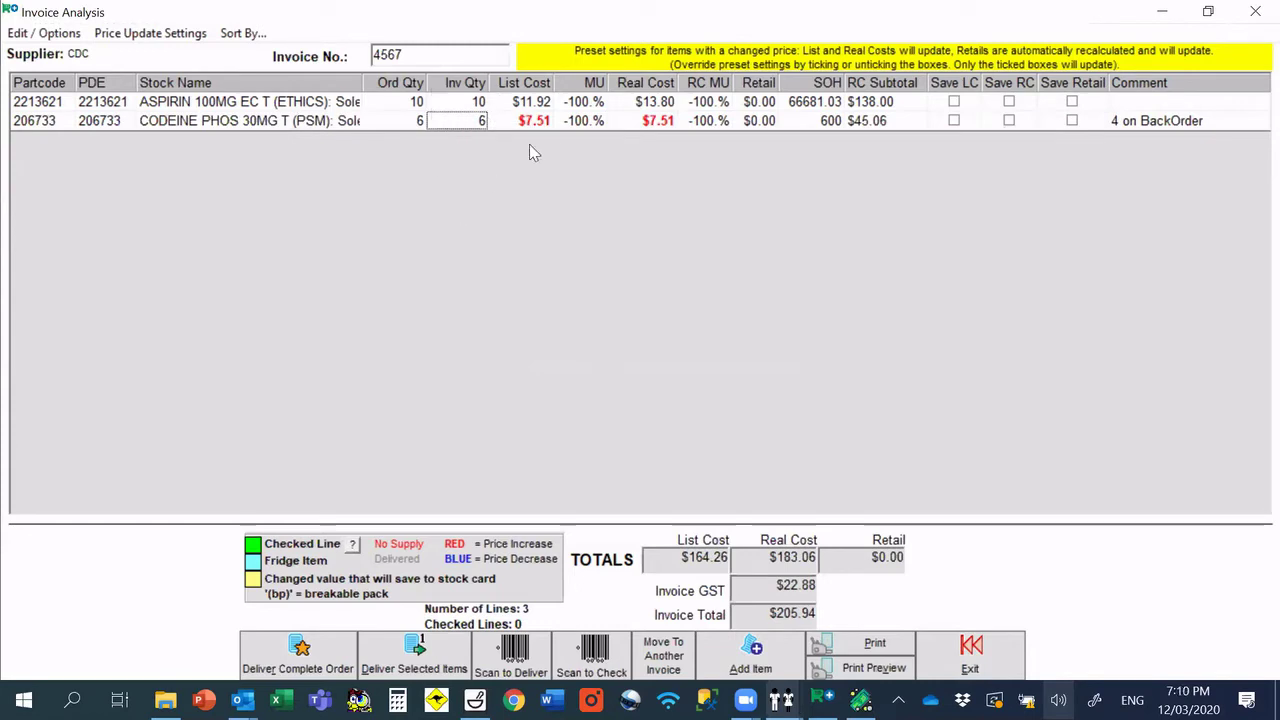
click(302, 655)
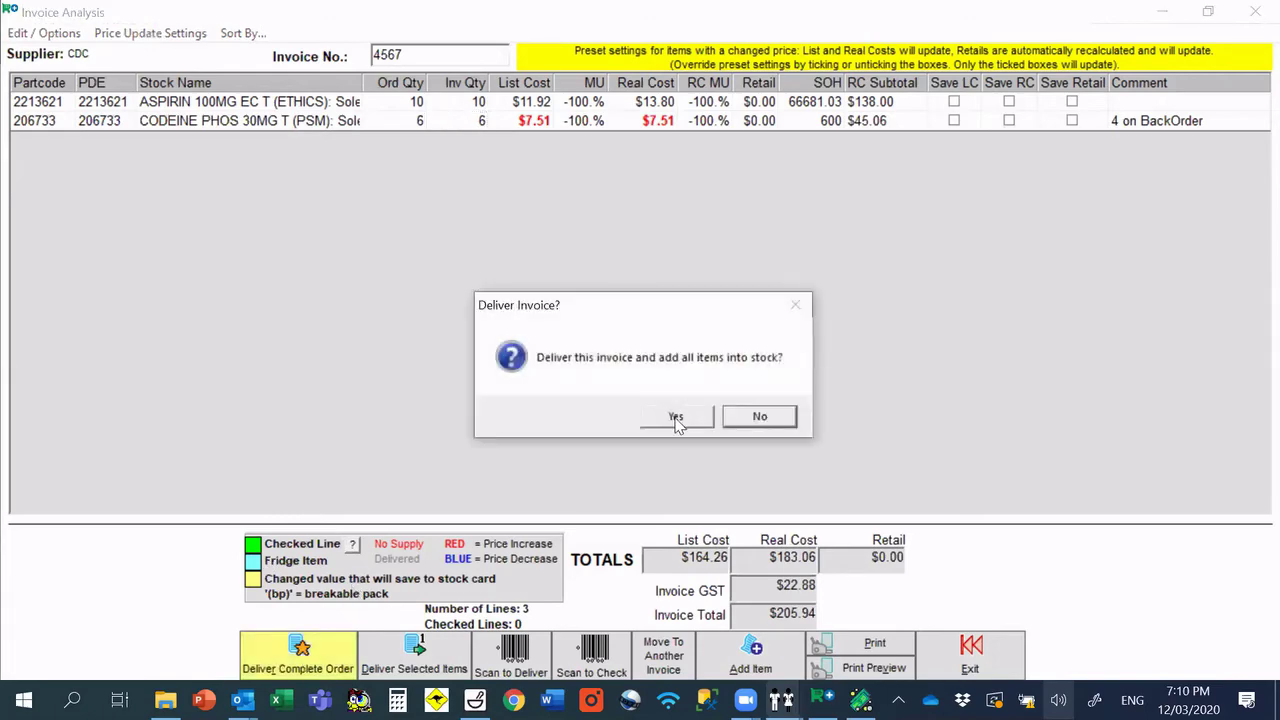
click(676, 418)
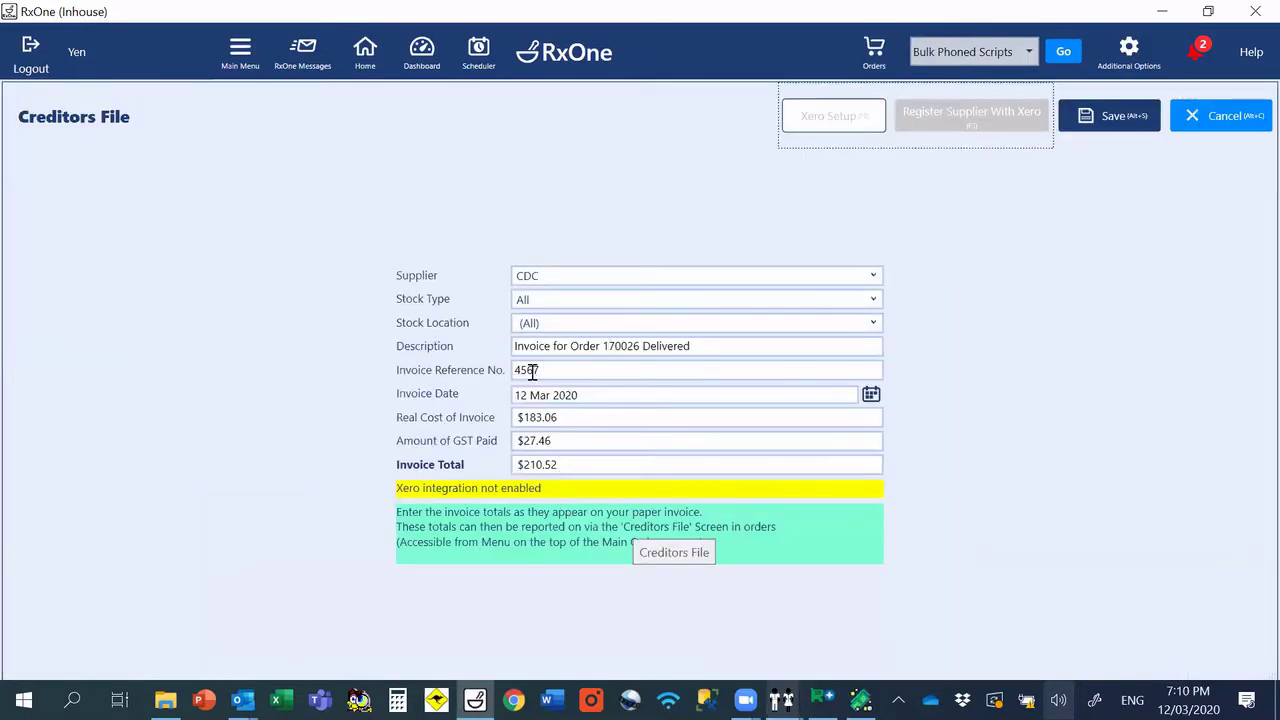
Step: Save the creditors file entry for invoice 4567 and view the Invoices list showing back-order 4567B
click(1122, 115)
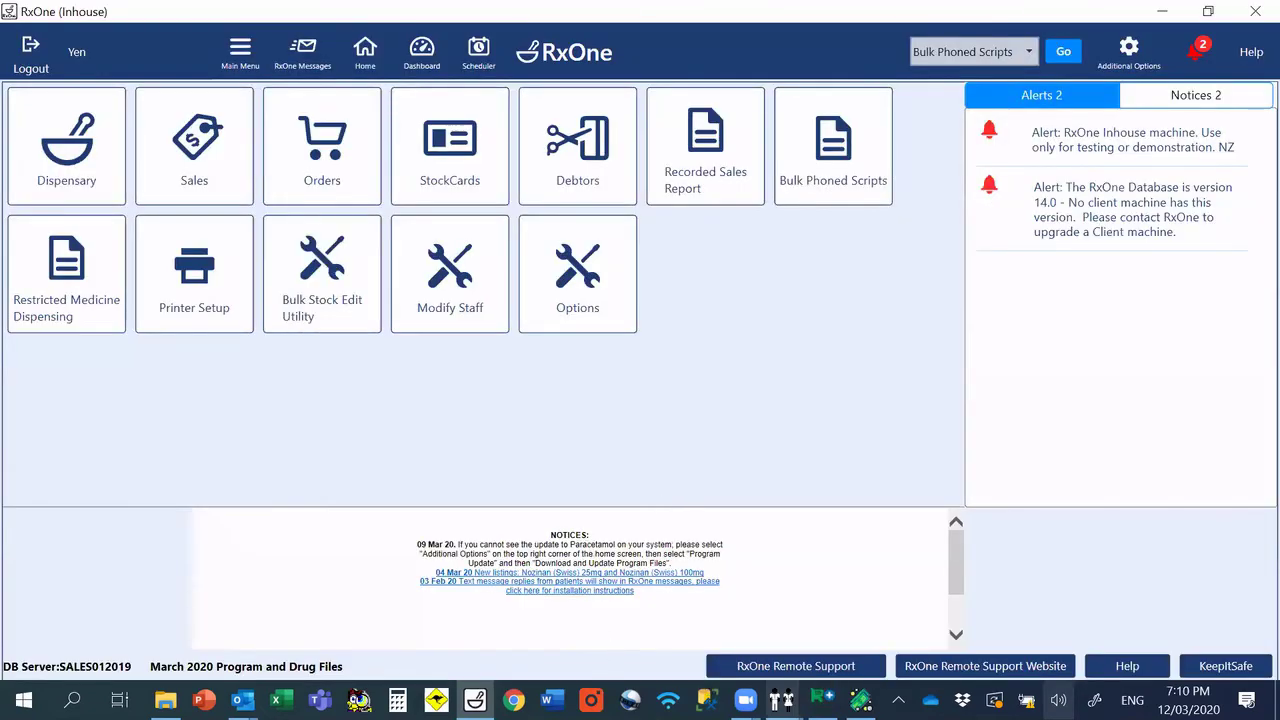
click(822, 700)
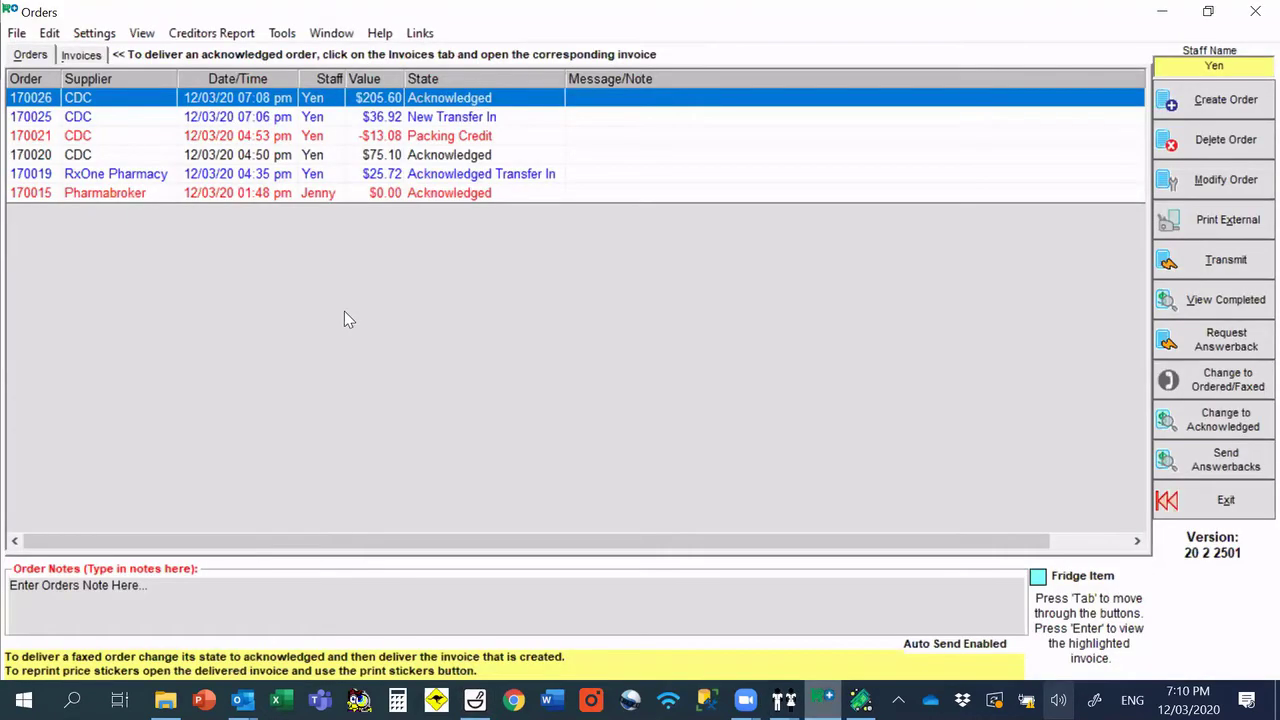
click(81, 55)
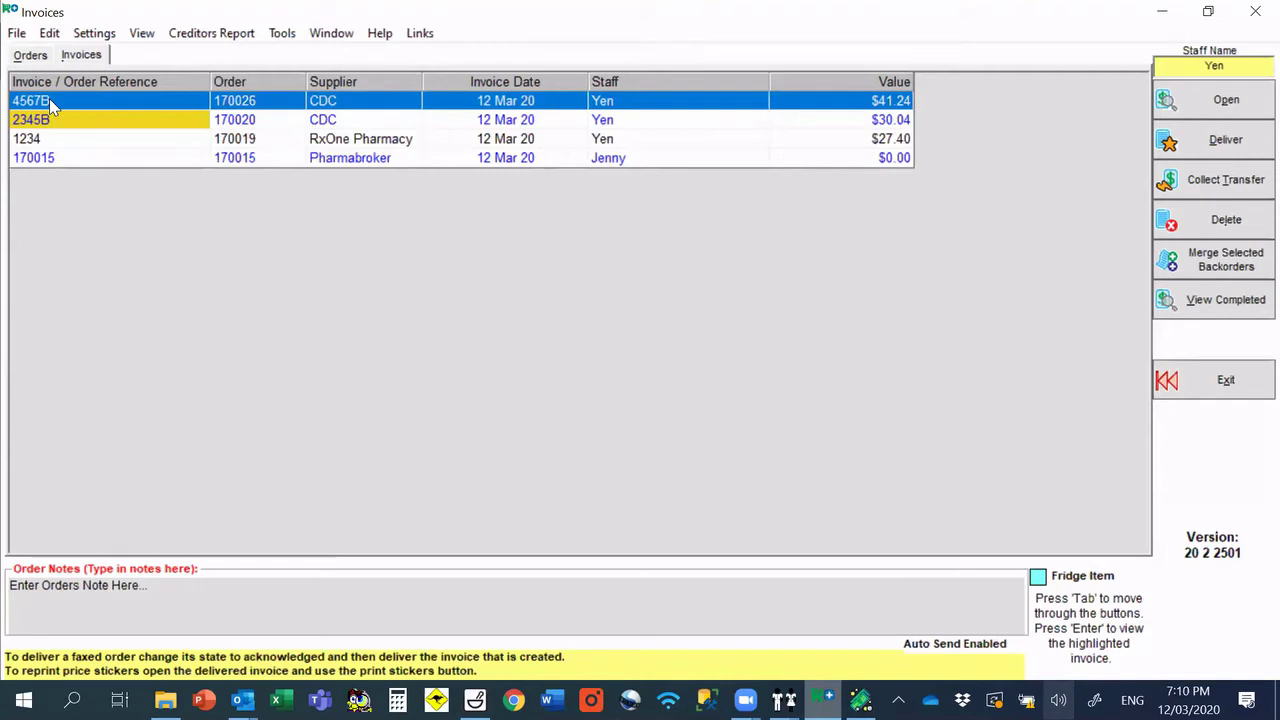
Step: Open back-order invoice 4567B in Invoice Analysis, review its items, then exit to the home screen
double_click(377, 104)
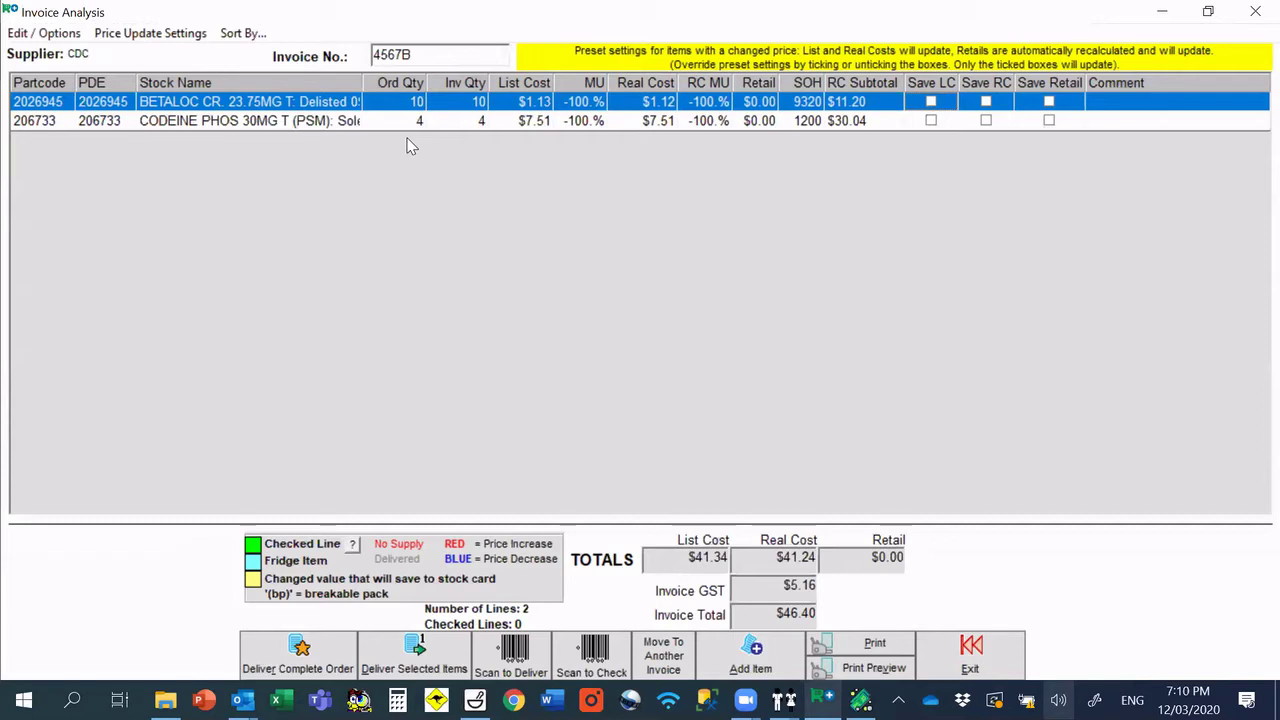
double_click(441, 58)
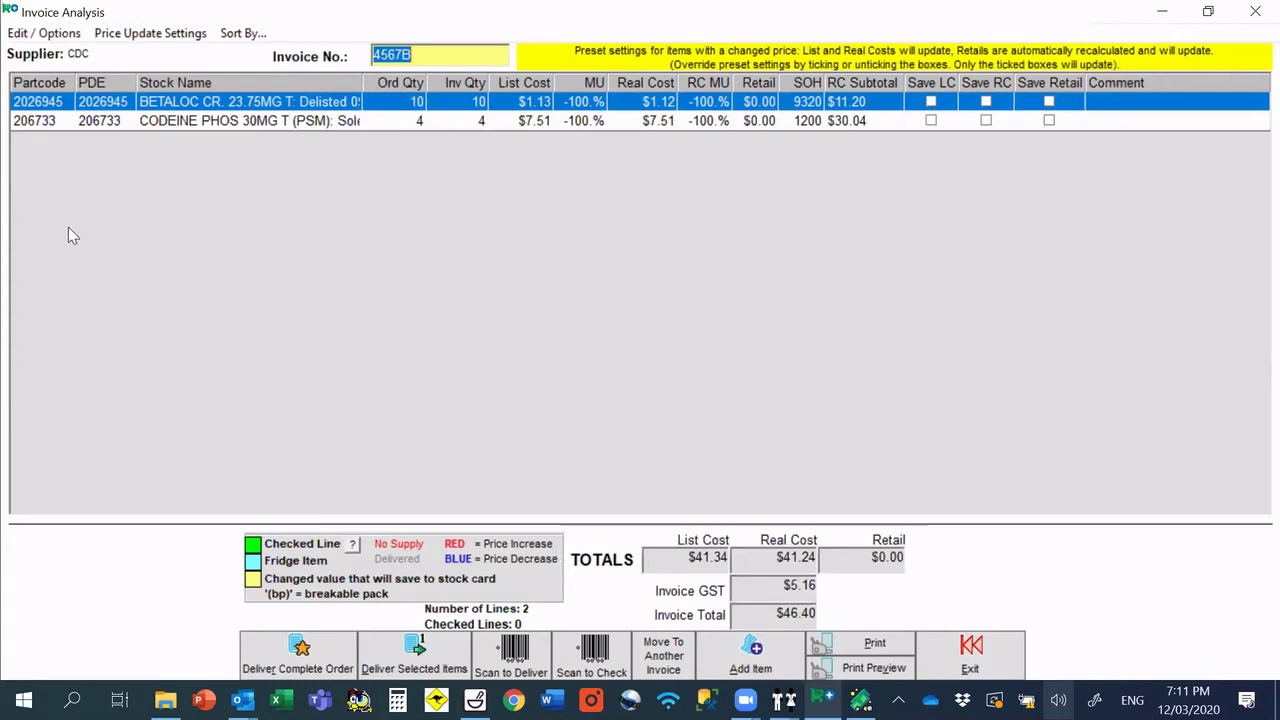
click(995, 660)
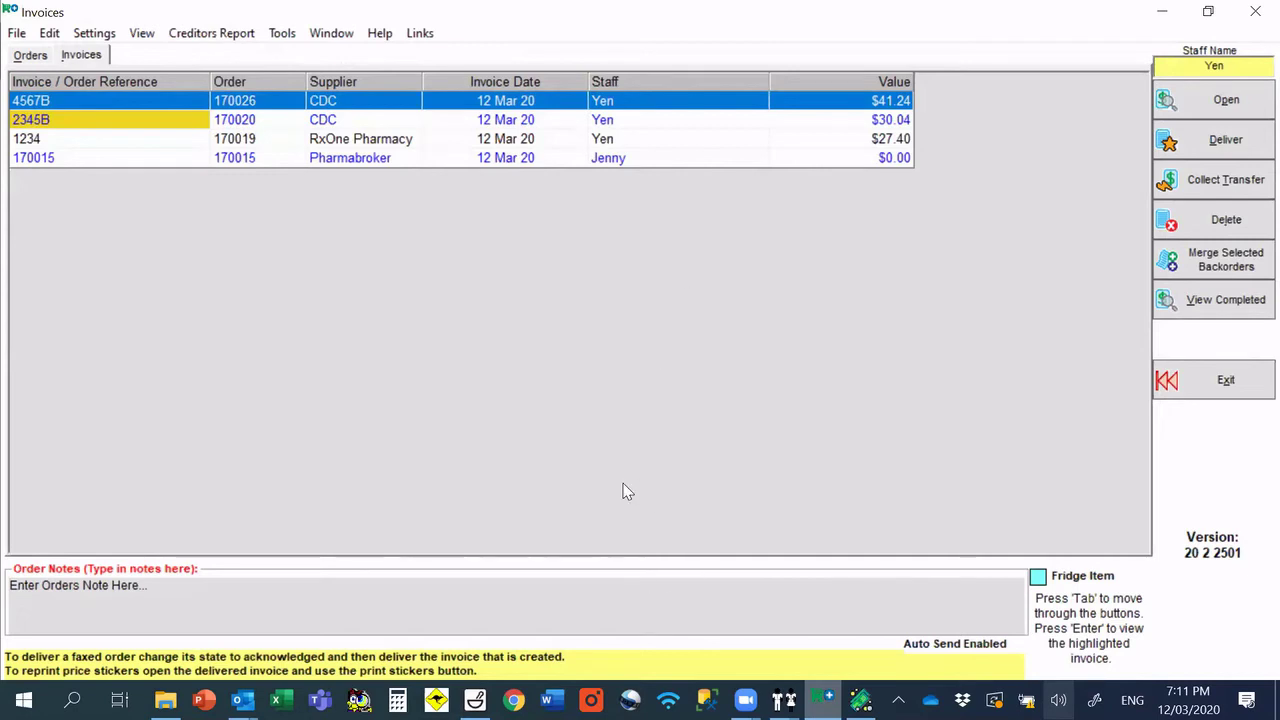
click(475, 700)
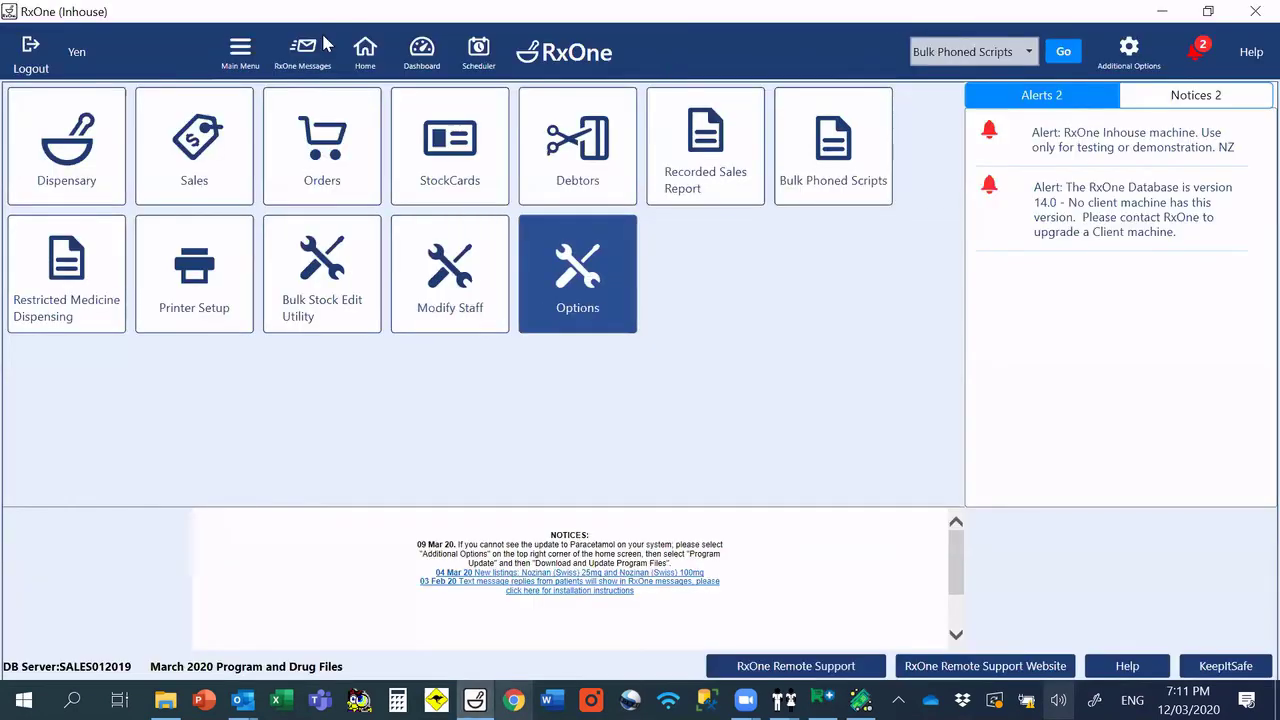
Step: Browse the Main Menu's report categories without choosing one
click(243, 56)
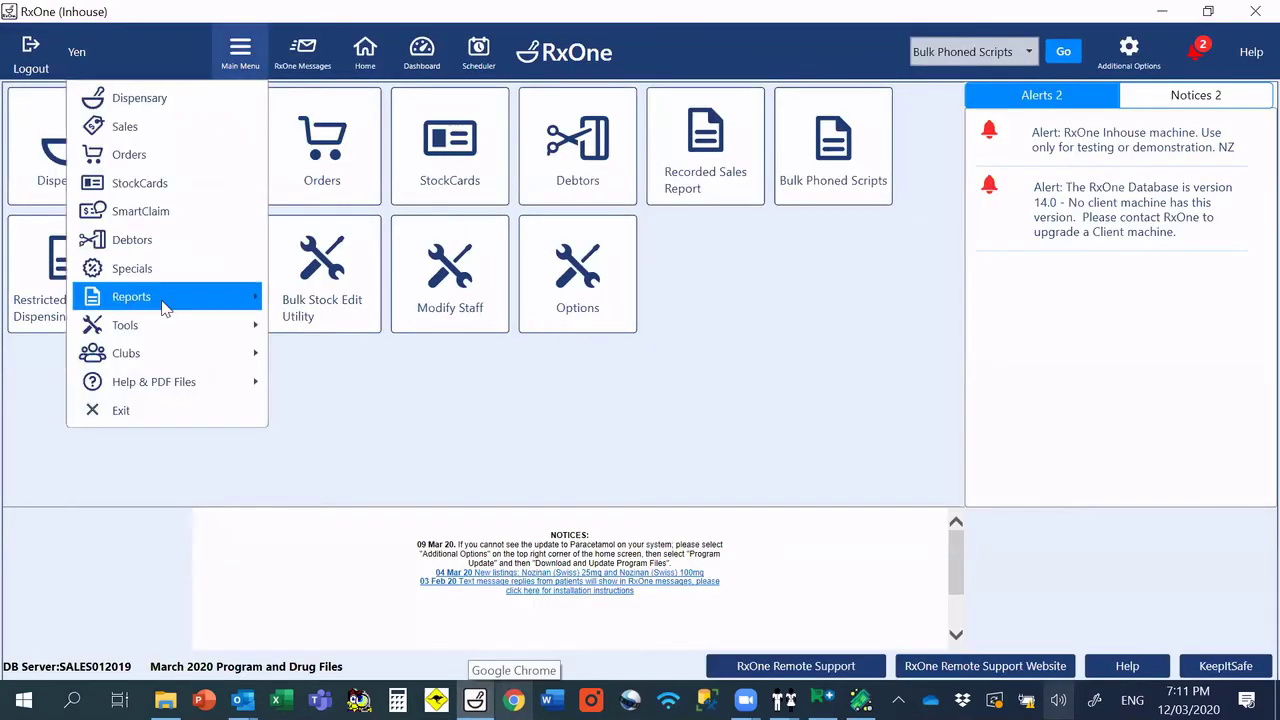
mouse_move(165, 308)
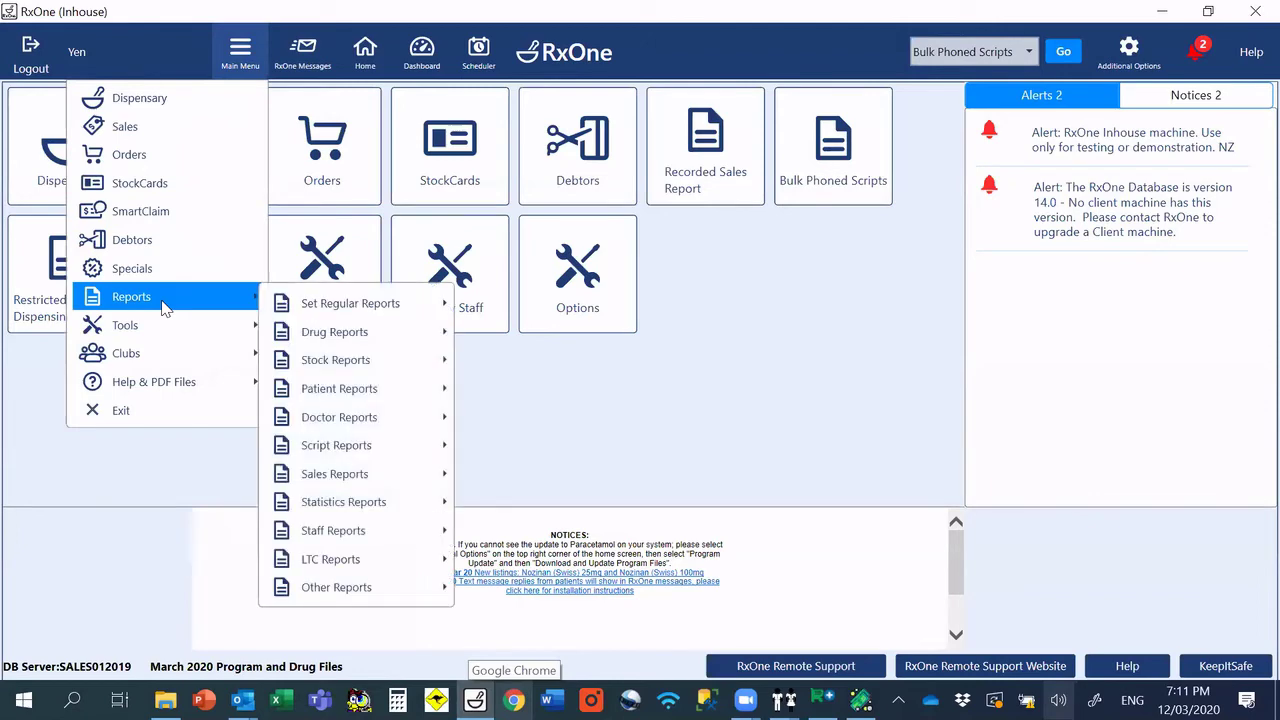
mouse_move(355, 428)
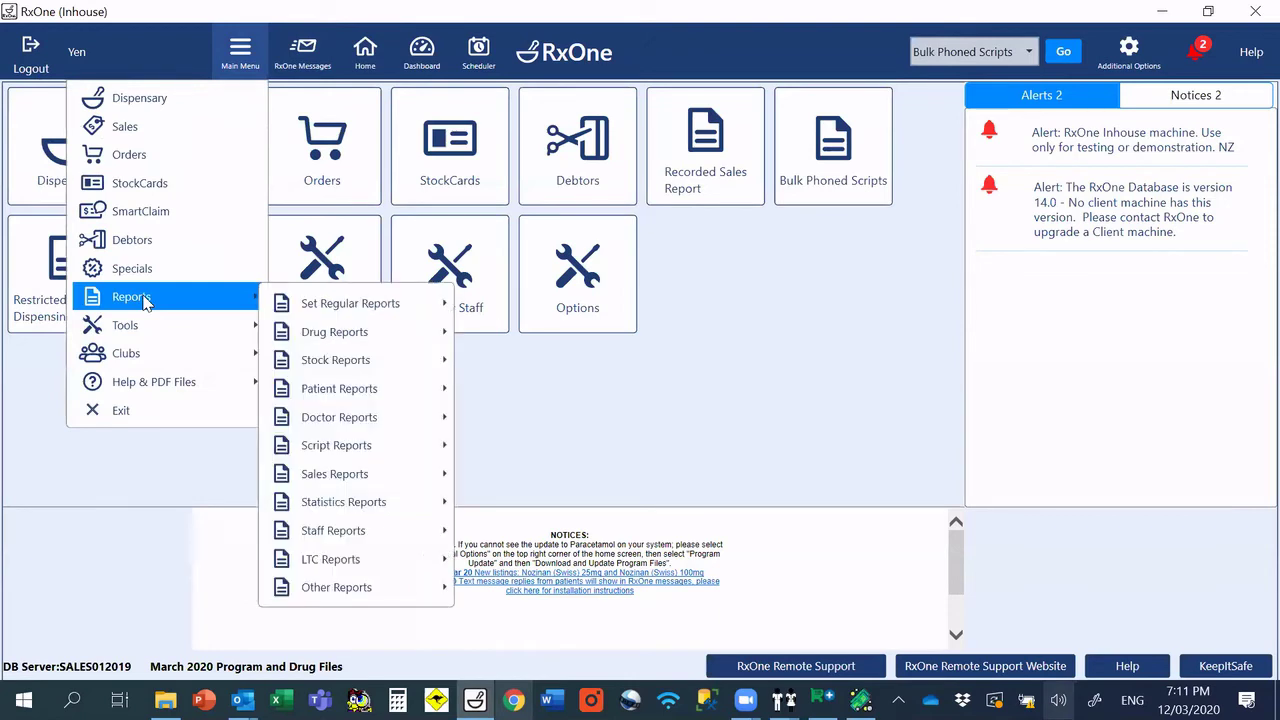
mouse_move(363, 303)
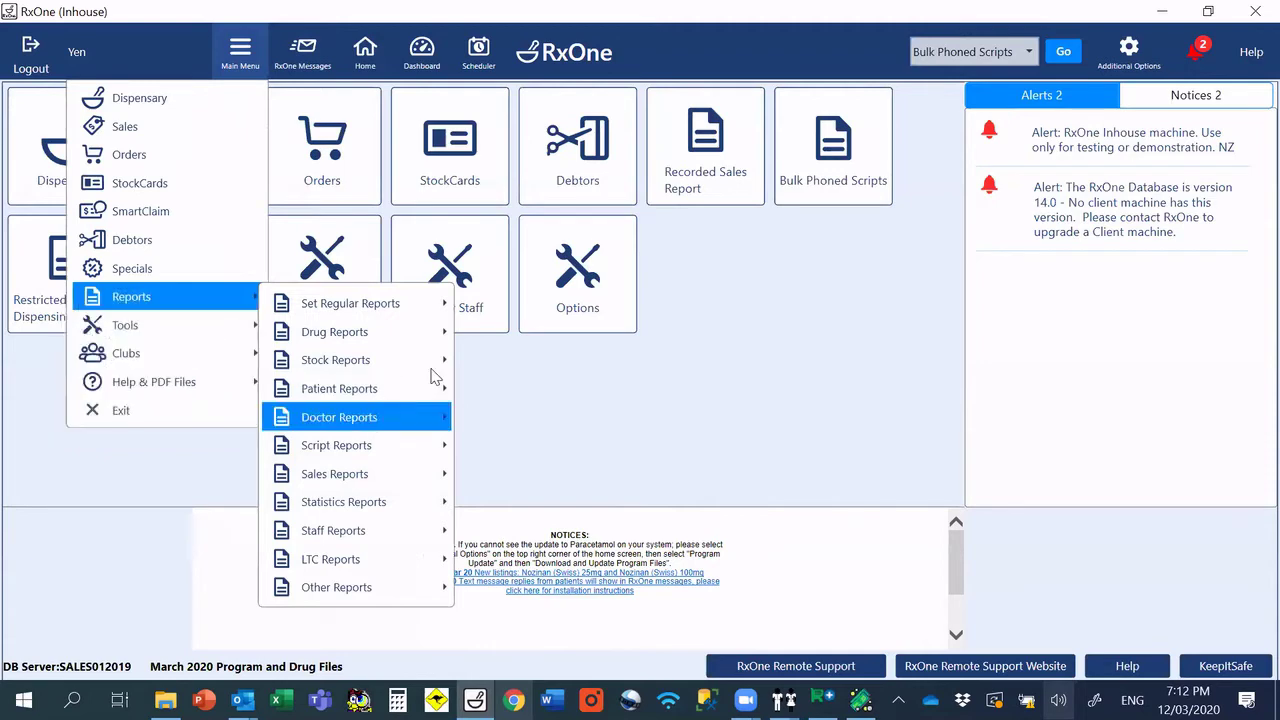
click(1014, 71)
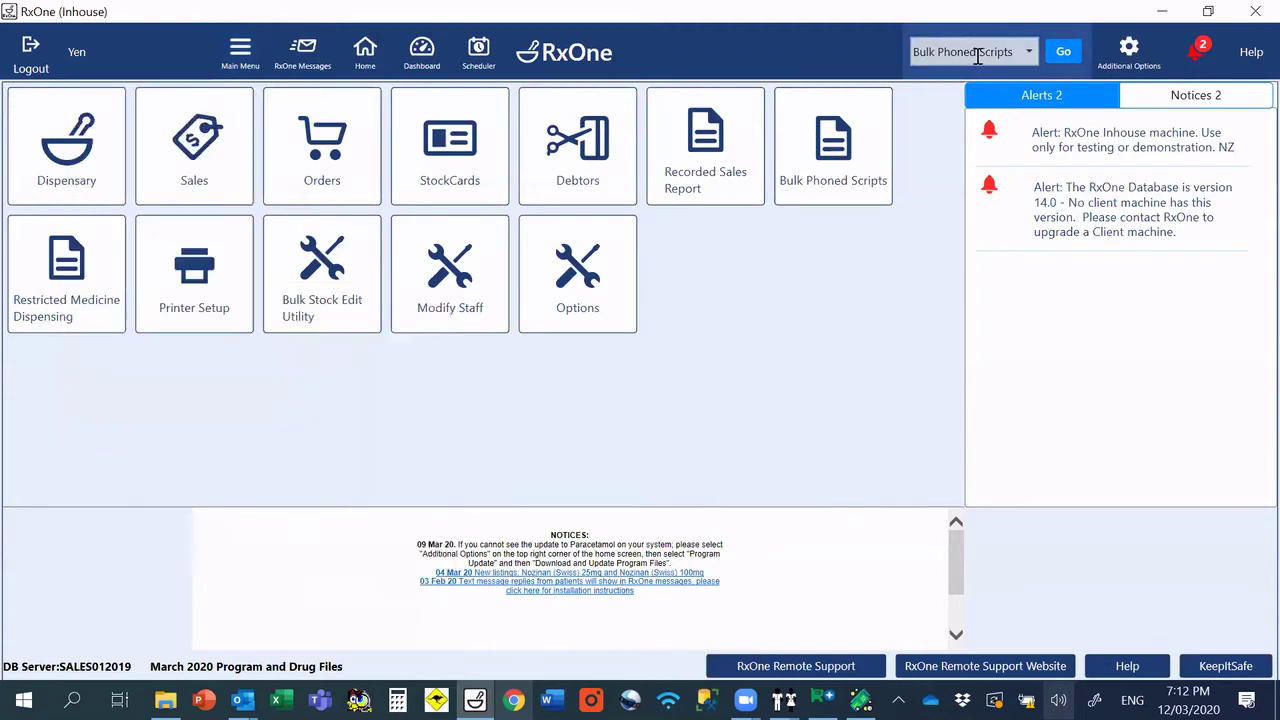
Step: Search the quick-launch box for NSS and open the NSS Dispensing Report
click(917, 55)
click(955, 58)
drag(984, 56, 905, 51)
text(NSS report)
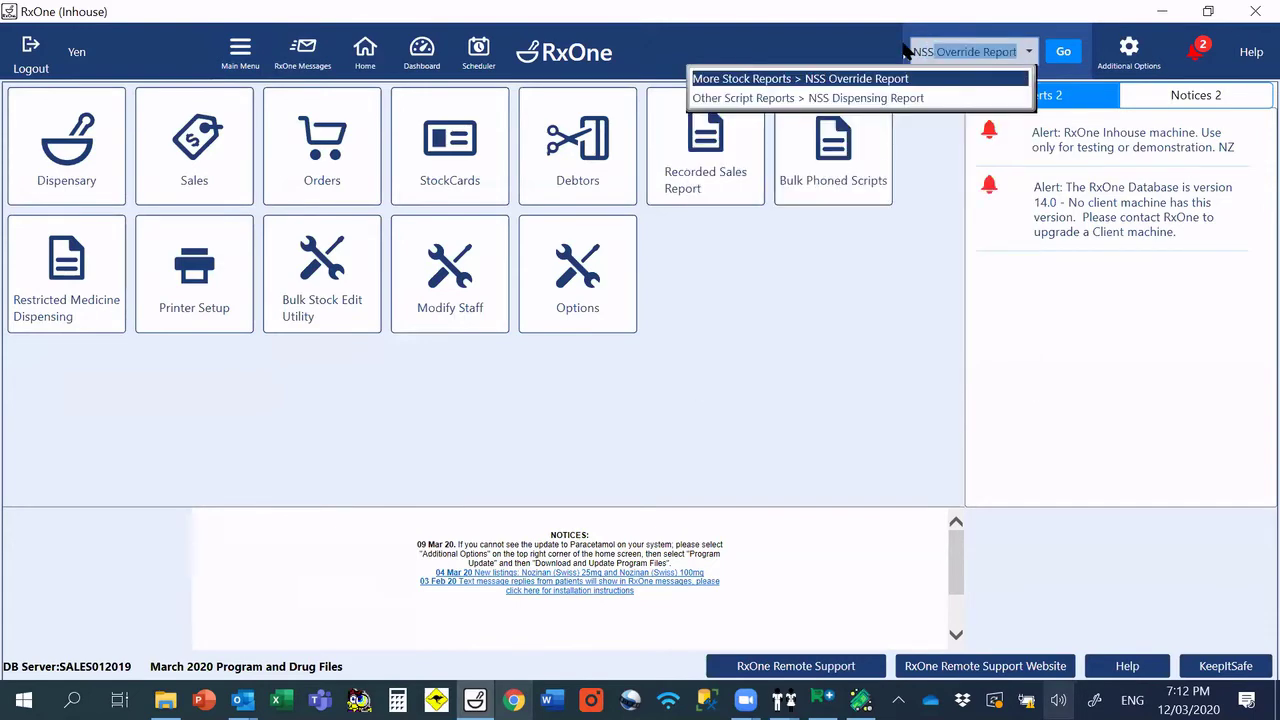
key(BackSpace)
key(BackSpace)
key(BackSpace)
key(BackSpace)
key(BackSpace)
key(BackSpace)
key(BackSpace)
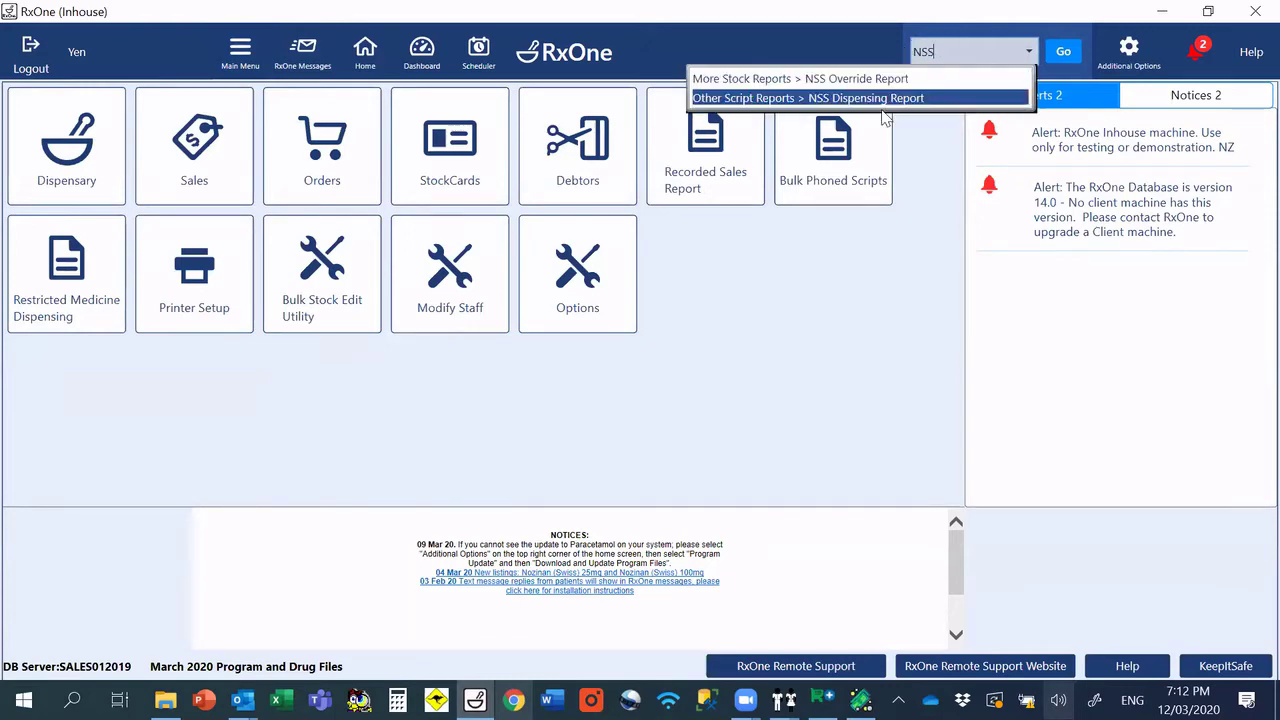
click(884, 98)
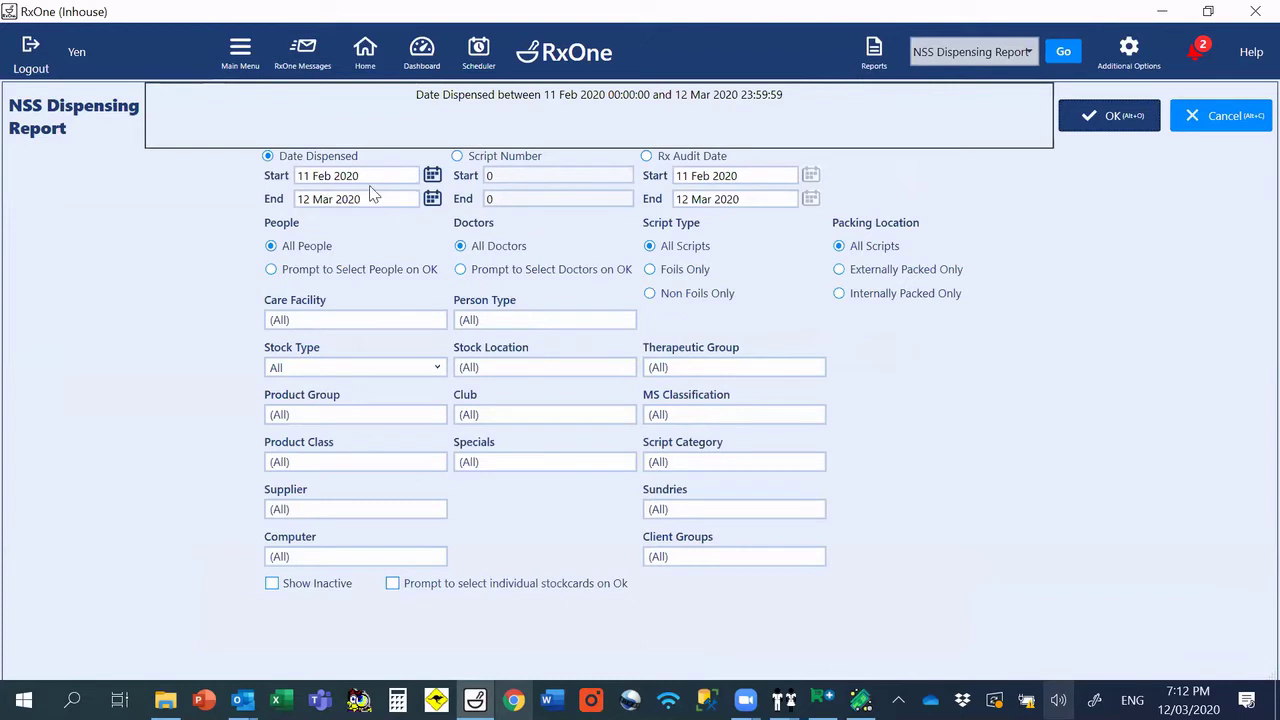
Step: Run the NSS Dispensing Report for all doctors, review its 2 records, then exit
click(461, 271)
click(461, 247)
click(1106, 126)
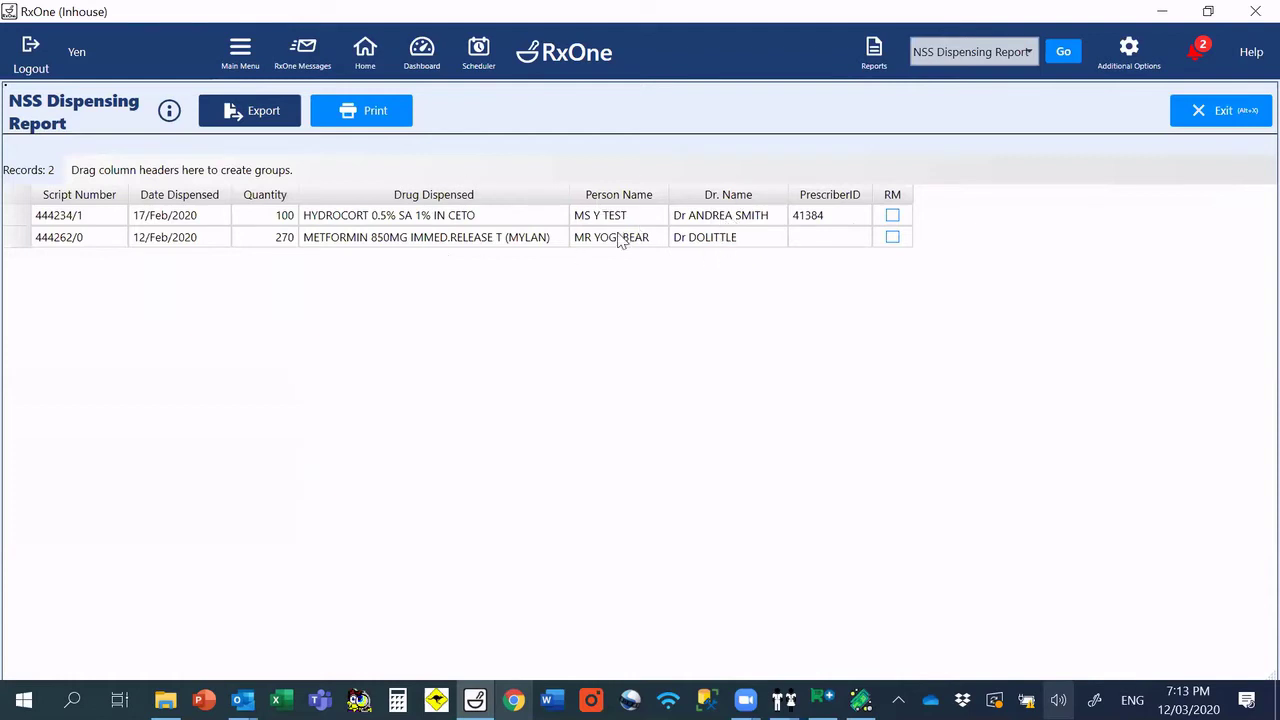
click(1220, 114)
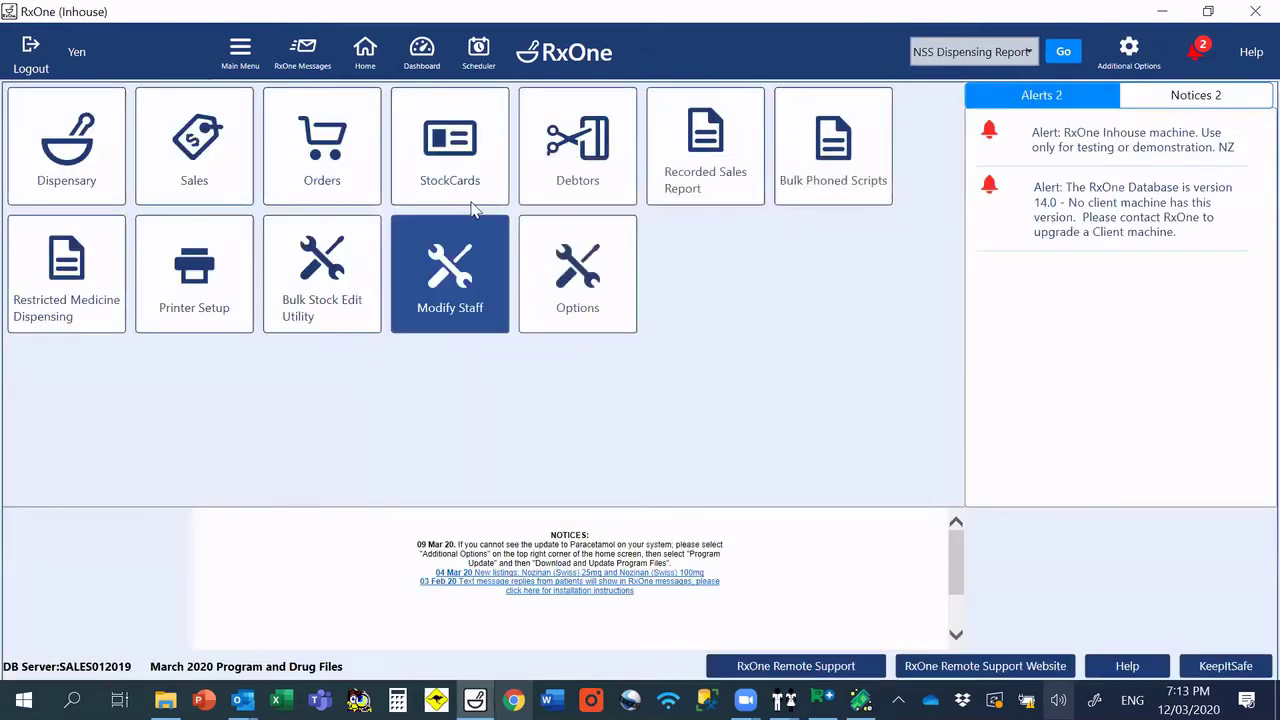
Step: Search the quick-launch box for 'Restric' and open Restricted Medicine Dispensing
click(913, 57)
click(915, 58)
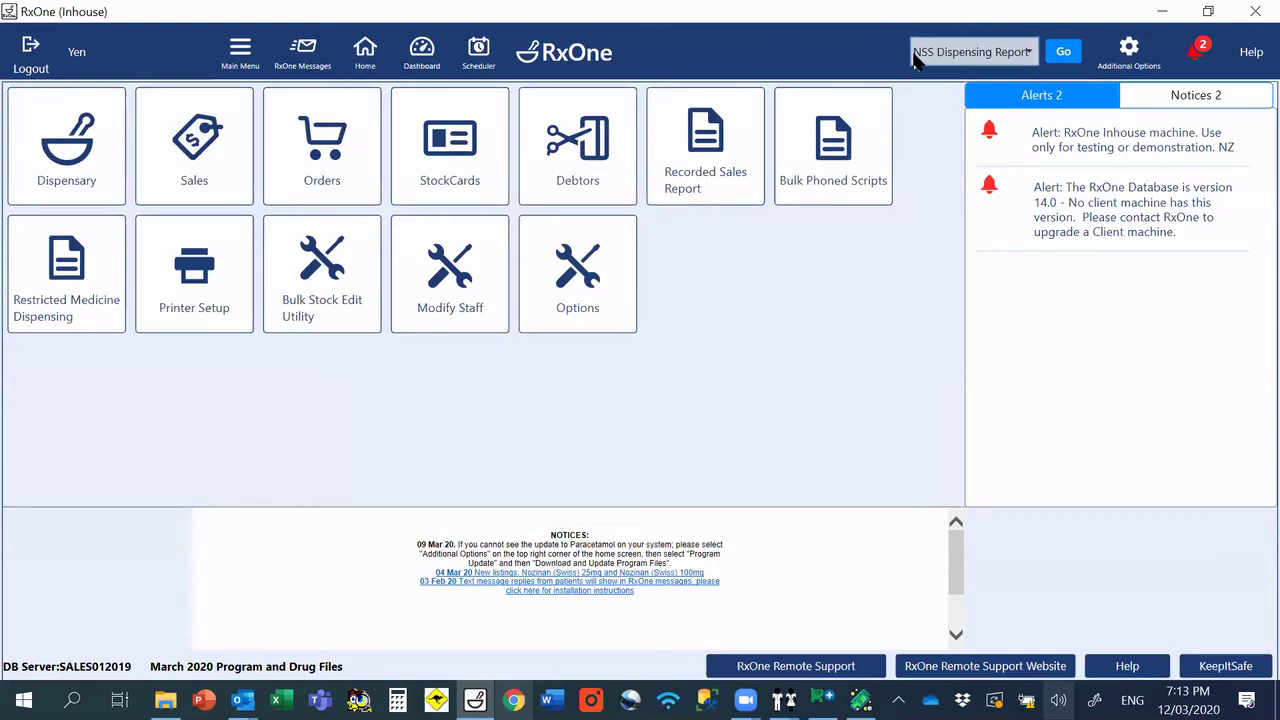
click(916, 54)
drag(916, 53, 1029, 50)
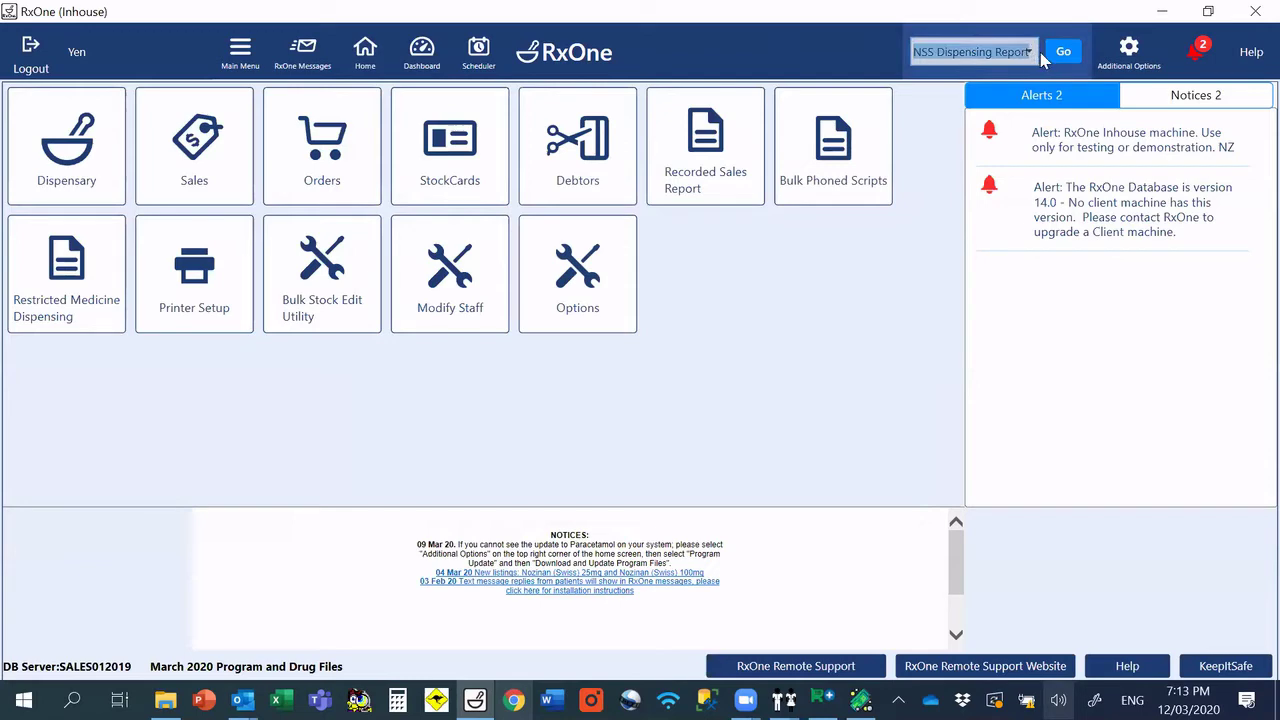
text(Restricted Medicine)
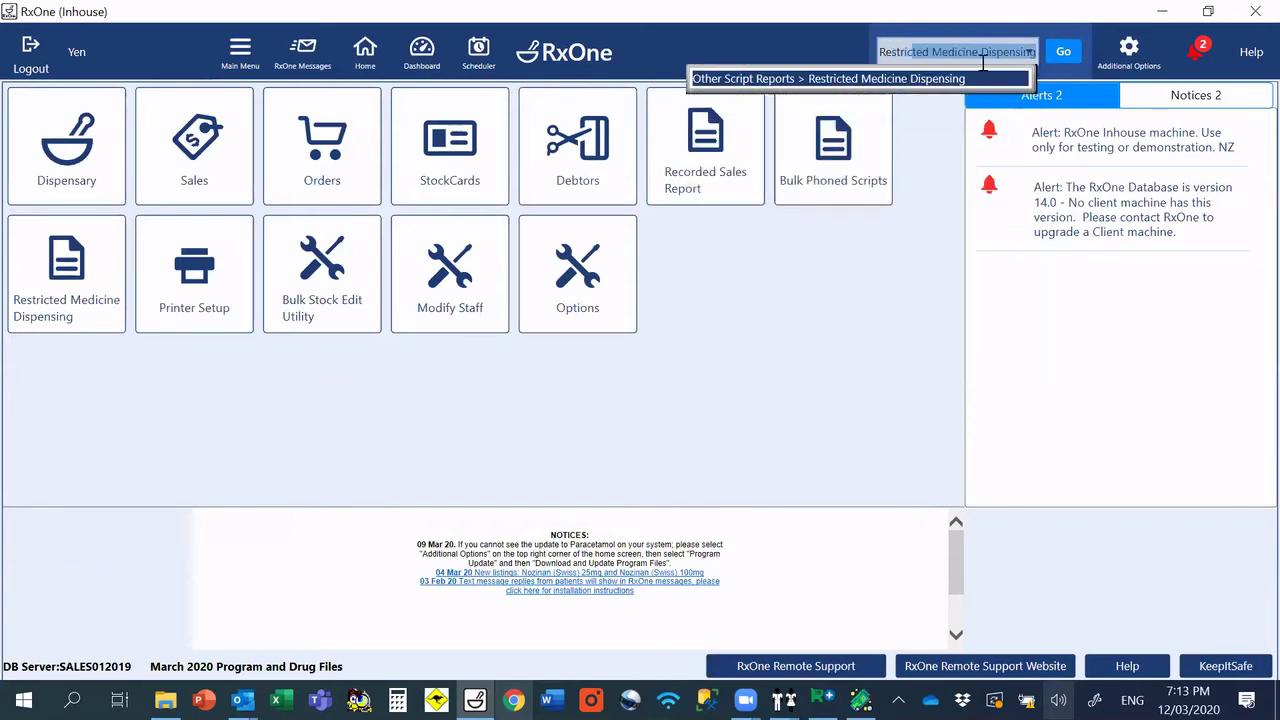
click(900, 79)
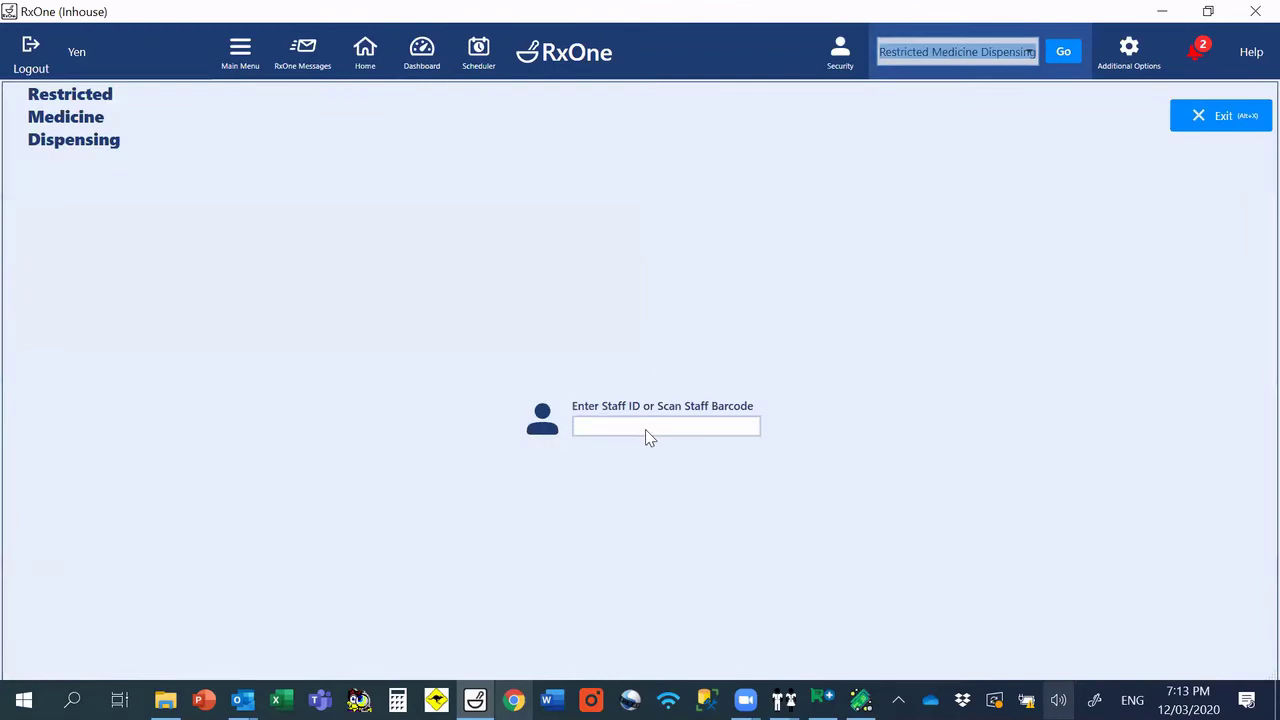
Step: Run the report with staff ID 1, start date 01 Jan 2019 and stockcard prompting off
click(645, 429)
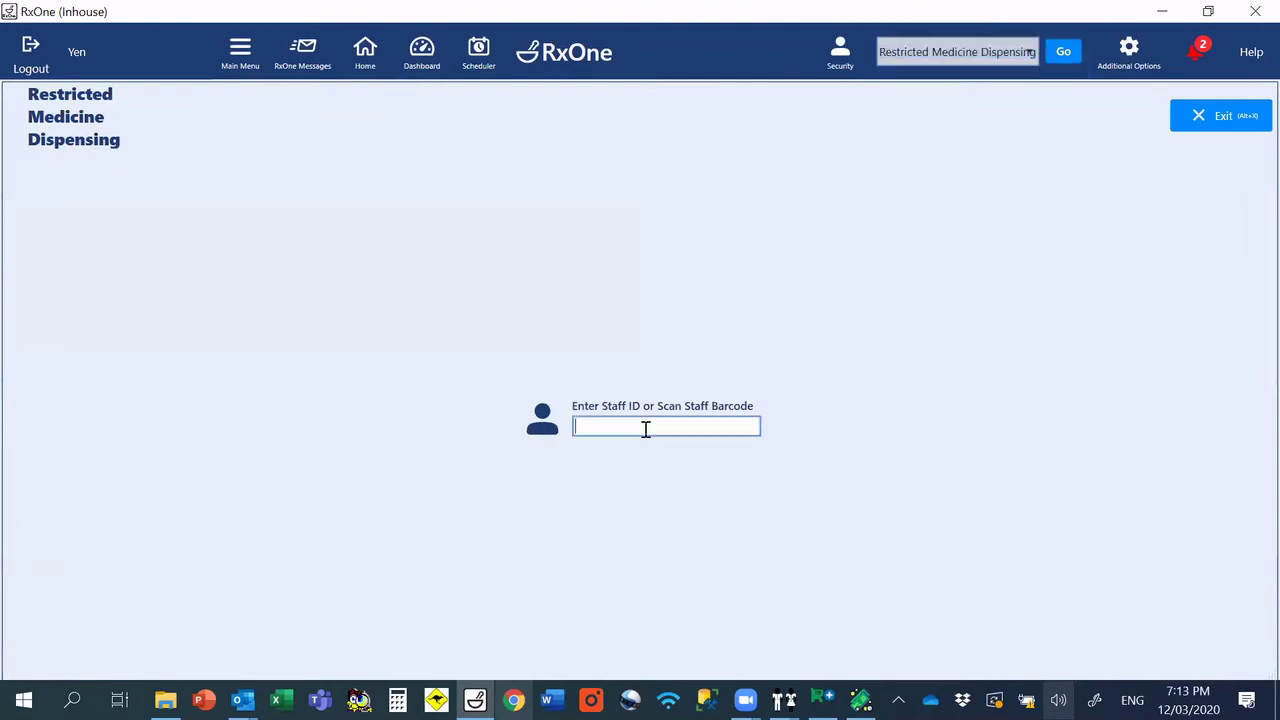
text(1)
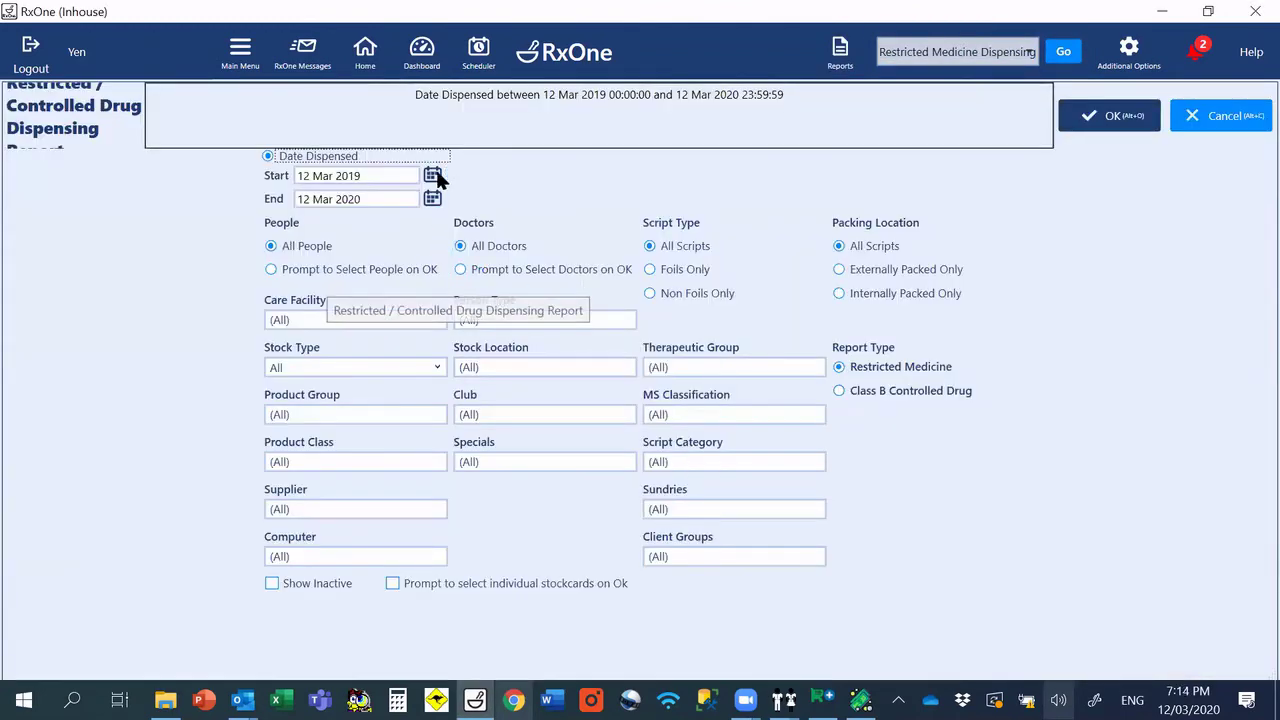
click(432, 175)
click(274, 204)
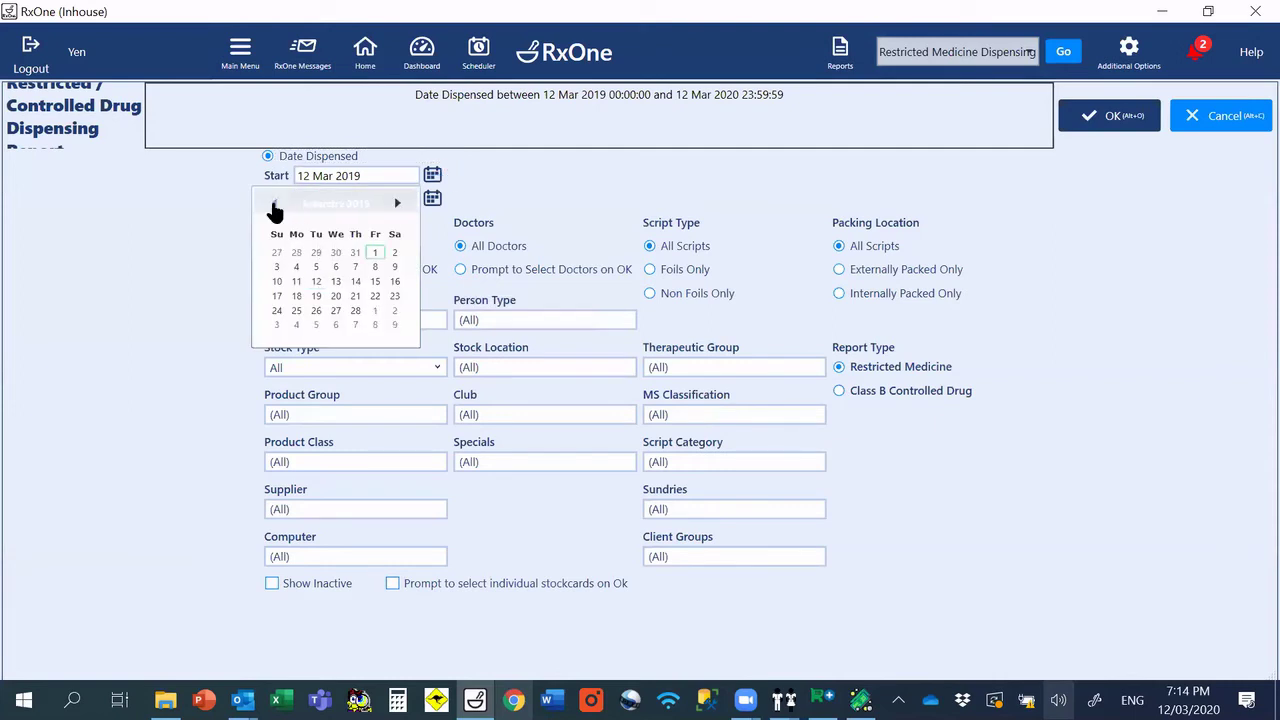
click(316, 252)
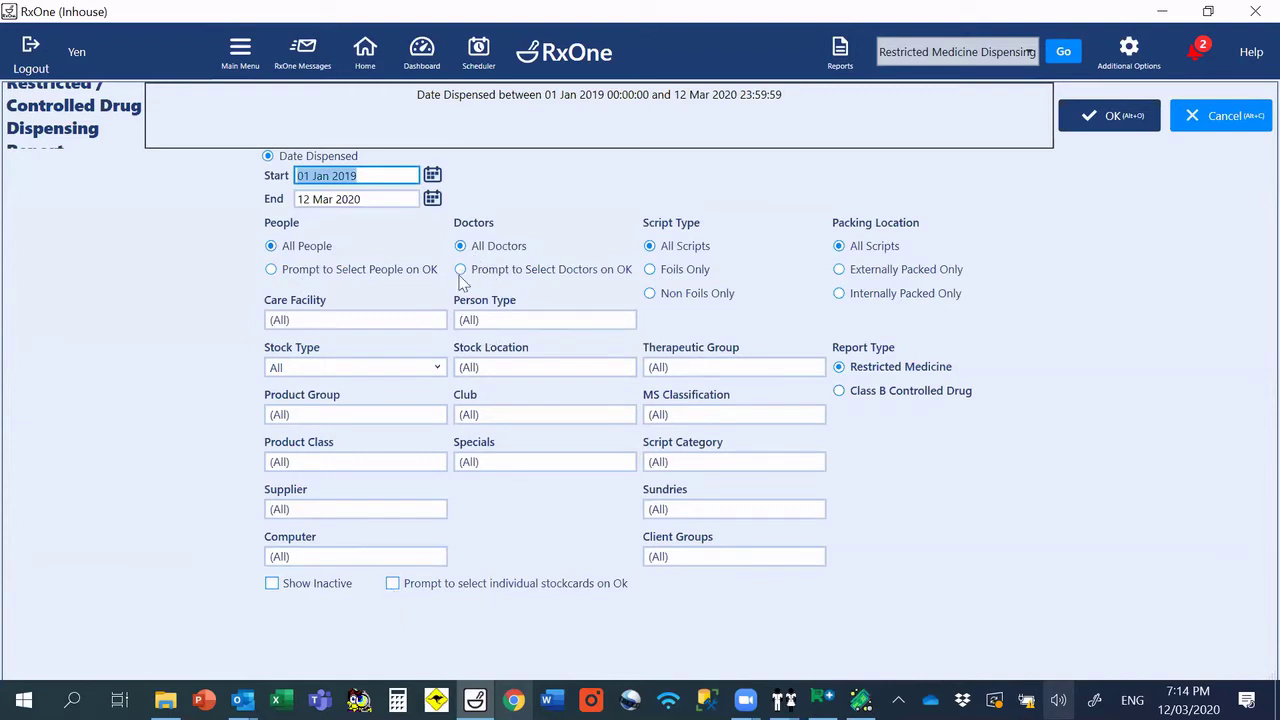
click(393, 585)
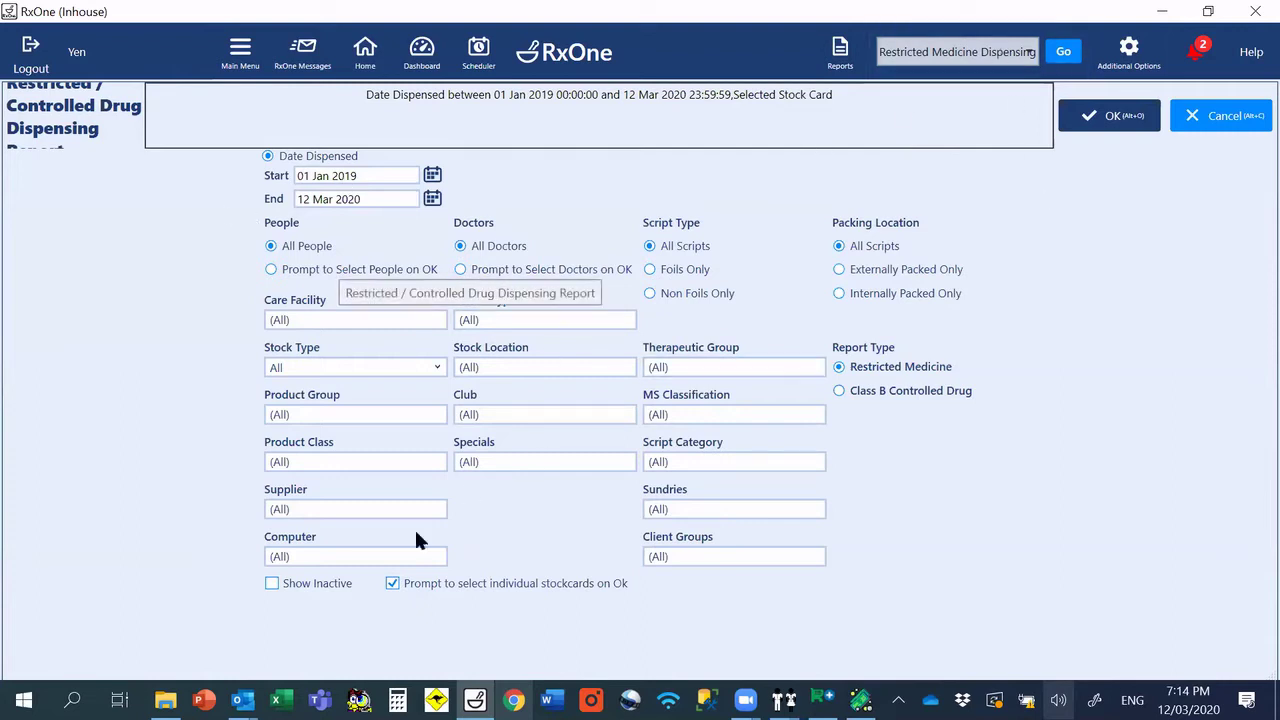
click(392, 583)
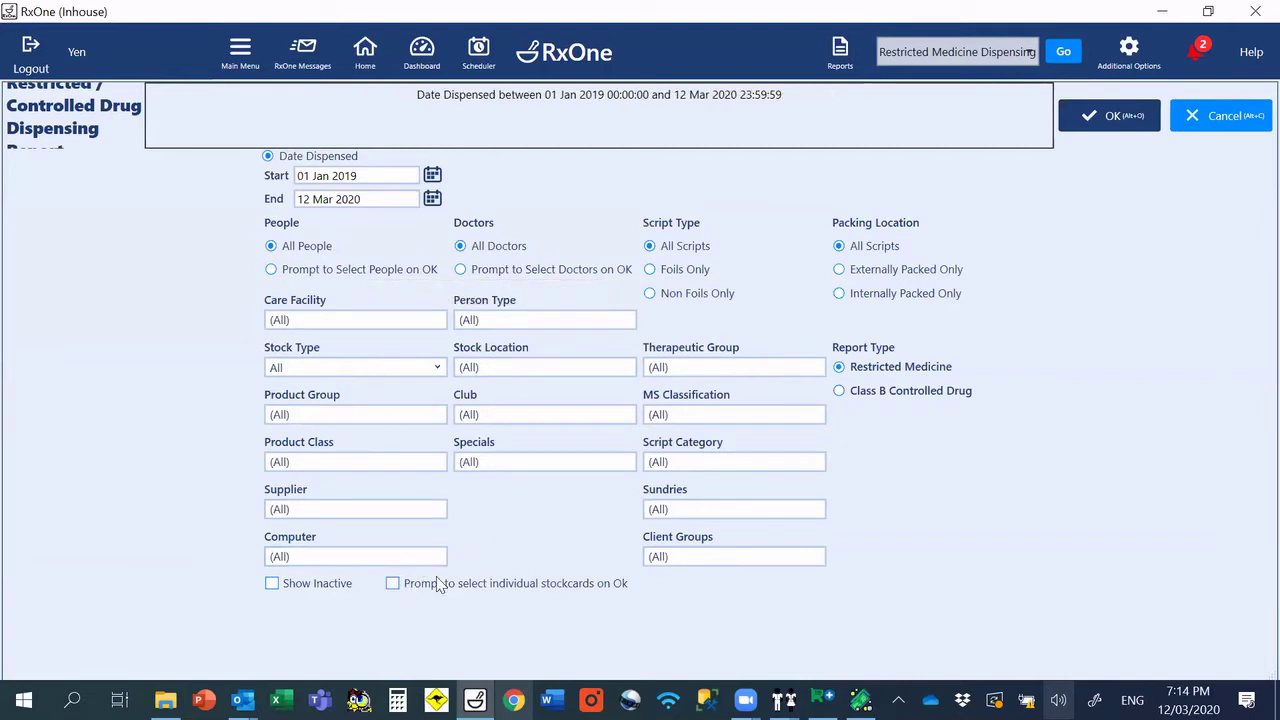
click(1117, 115)
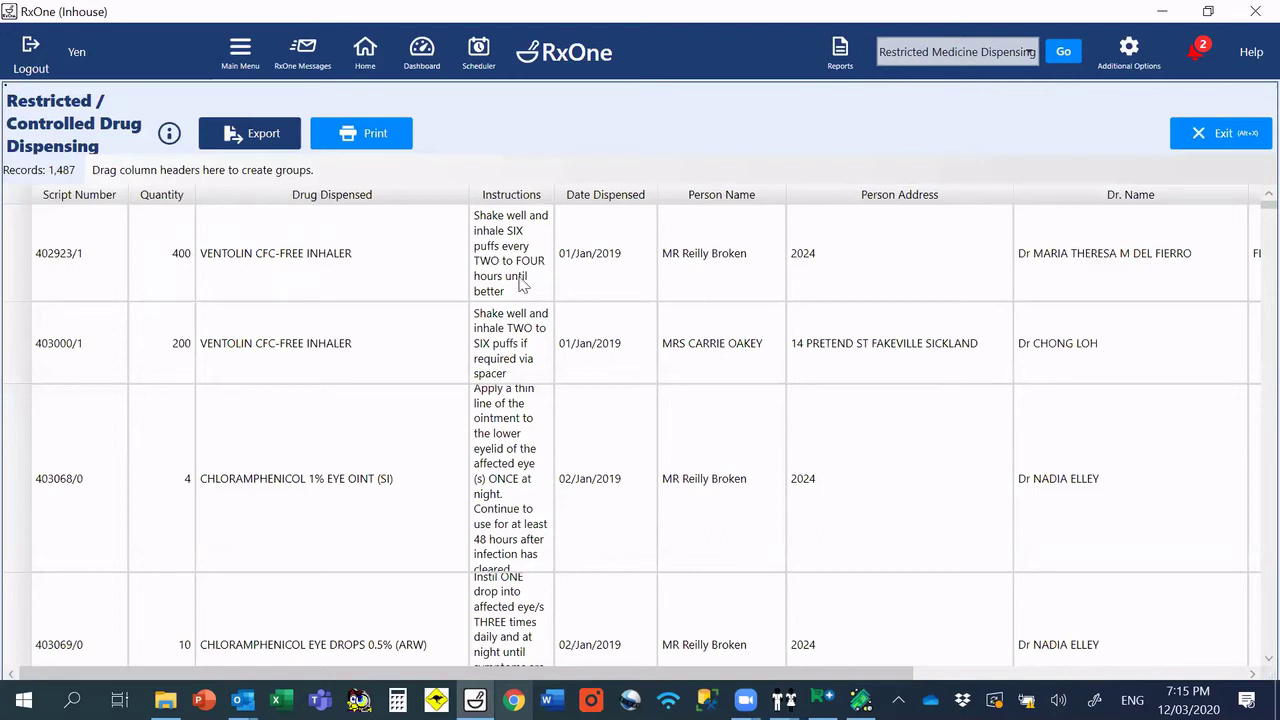
Step: Scroll through the 1,487 dispensing records and back left to the Script Number column
drag(594, 678, 931, 677)
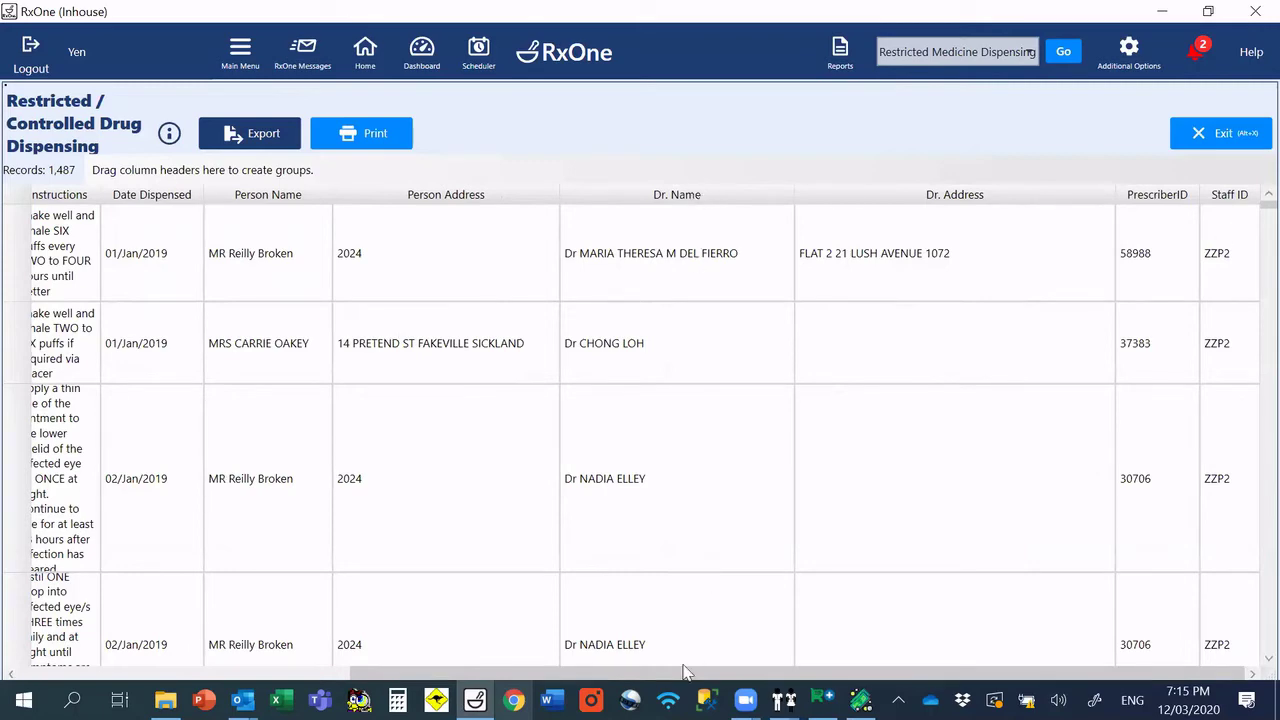
scroll(1032, 300, down, 2)
scroll(1087, 362, up, 2)
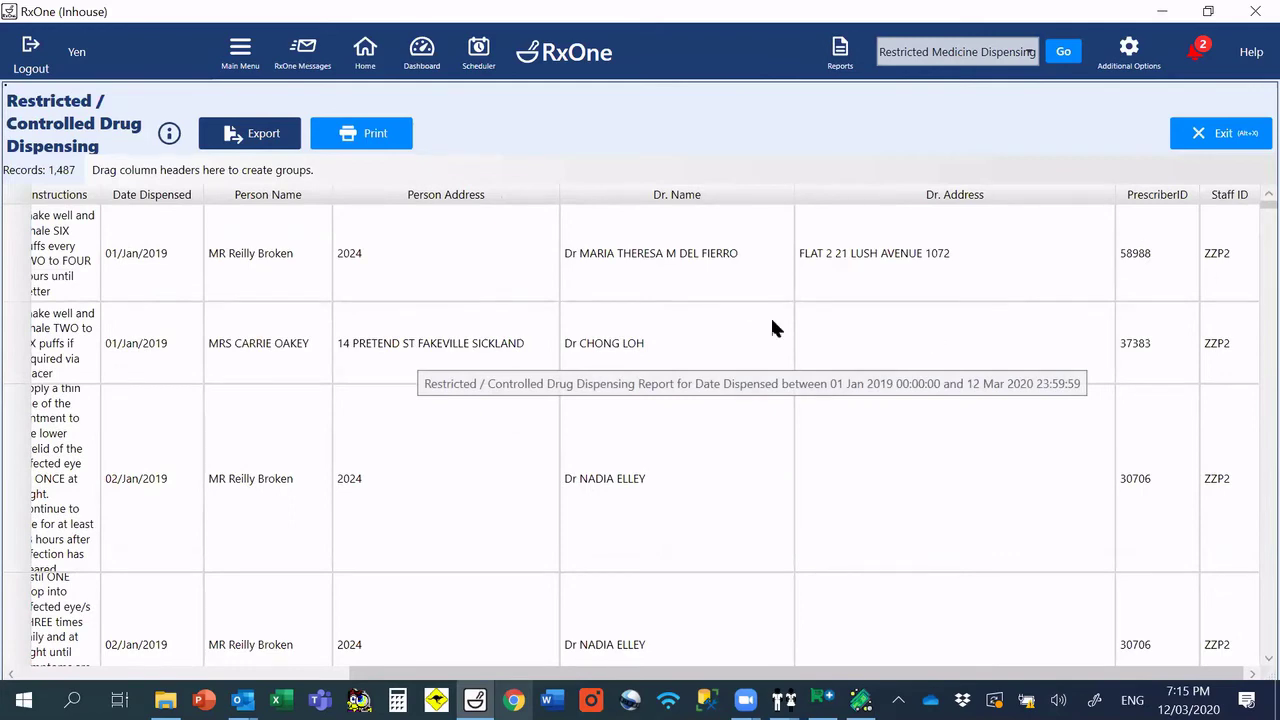
scroll(815, 323, down, 3)
scroll(1171, 214, up, 3)
scroll(751, 428, down, 4)
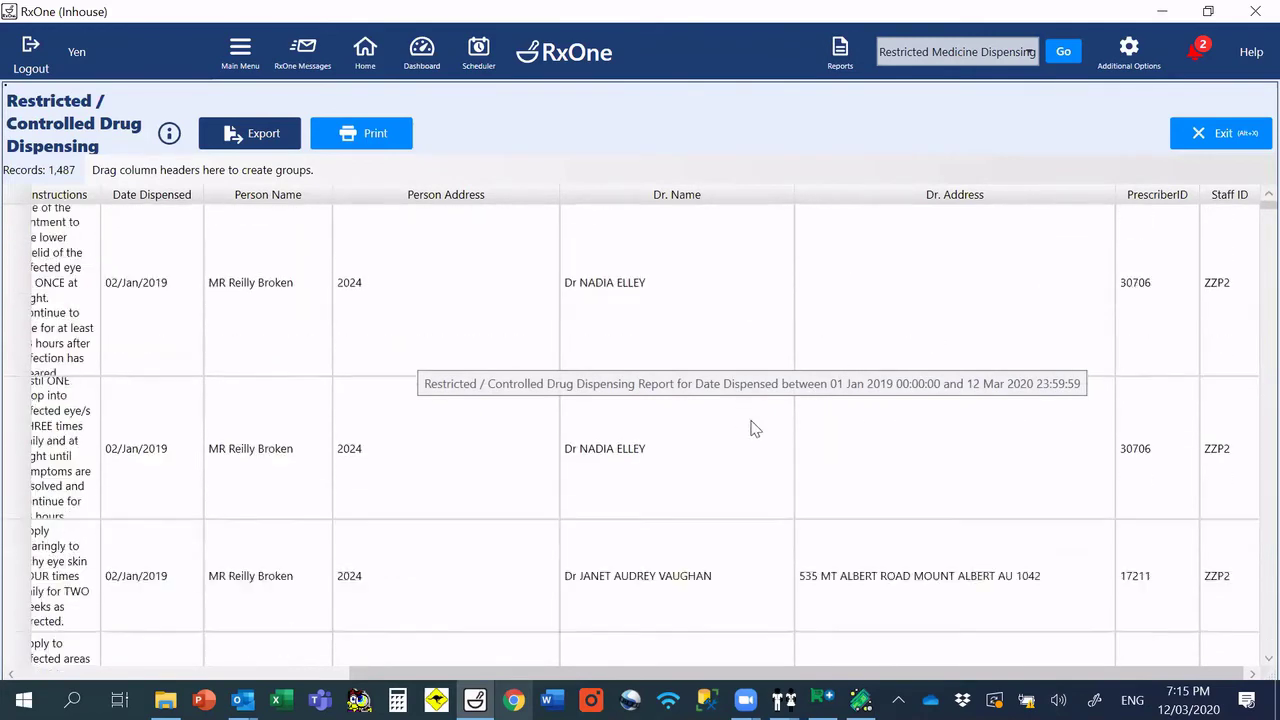
scroll(787, 448, down, 10)
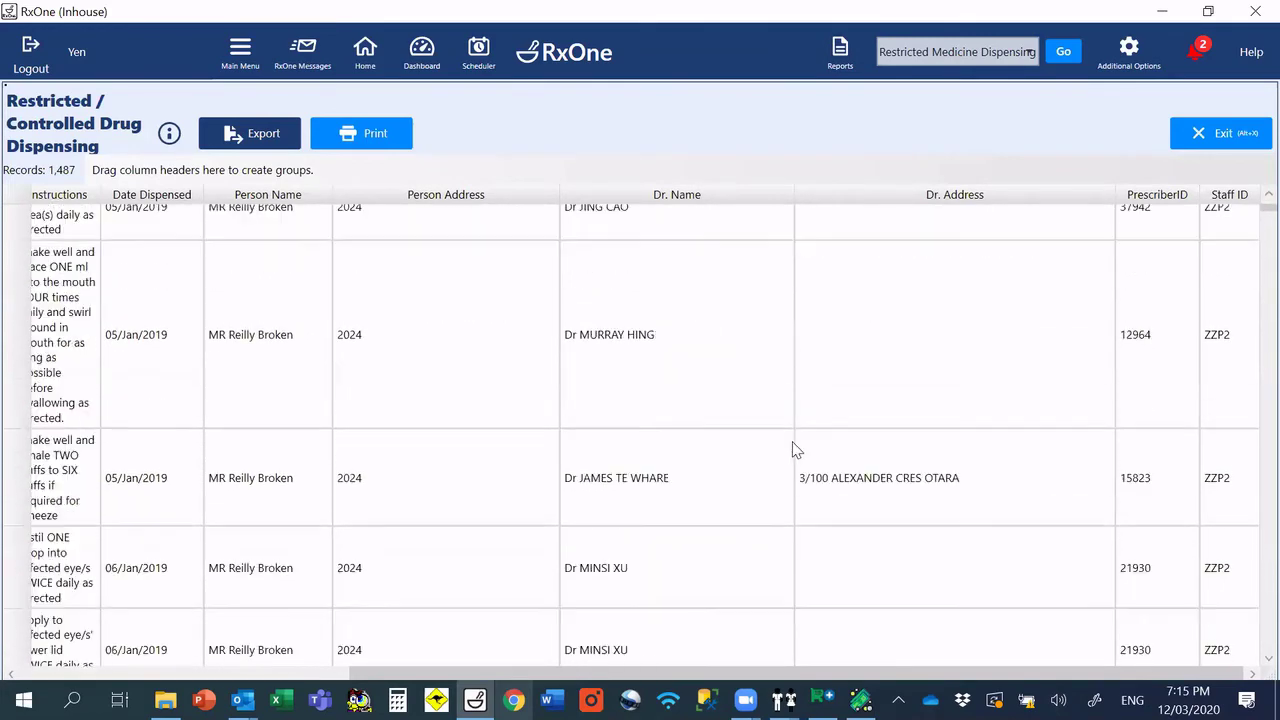
scroll(797, 447, down, 8)
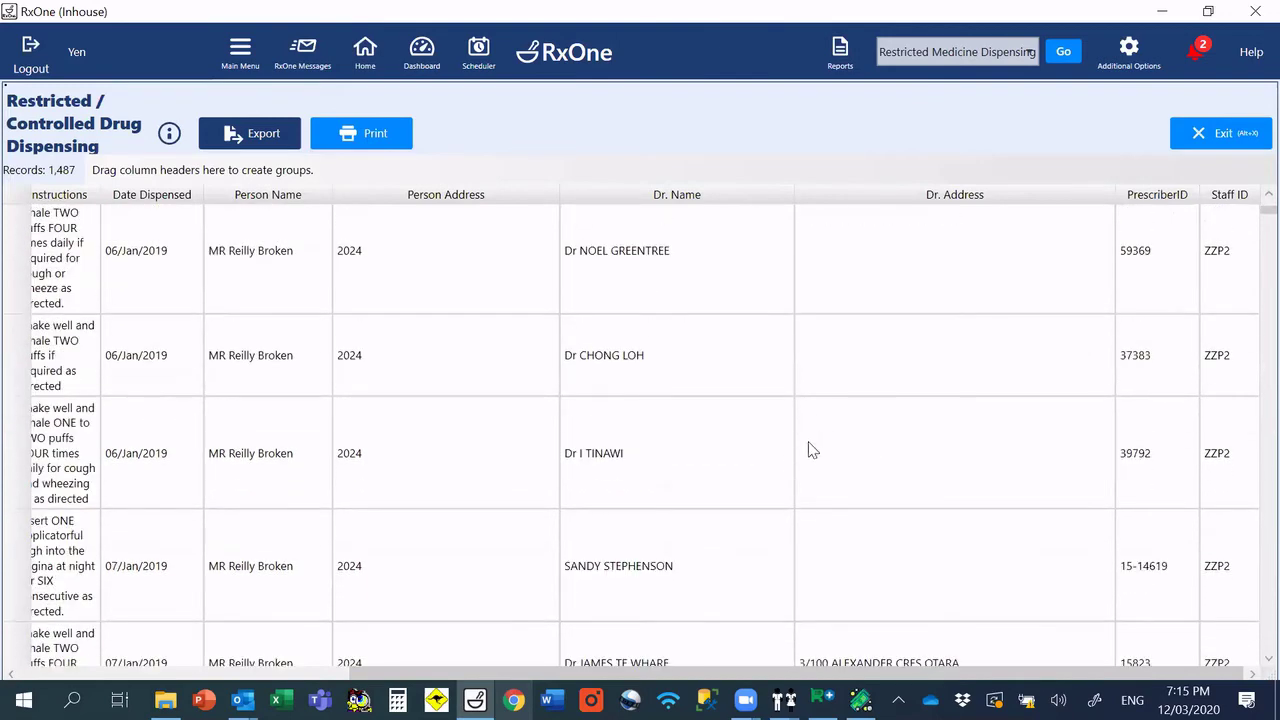
scroll(778, 500, down, 3)
drag(798, 673, 468, 673)
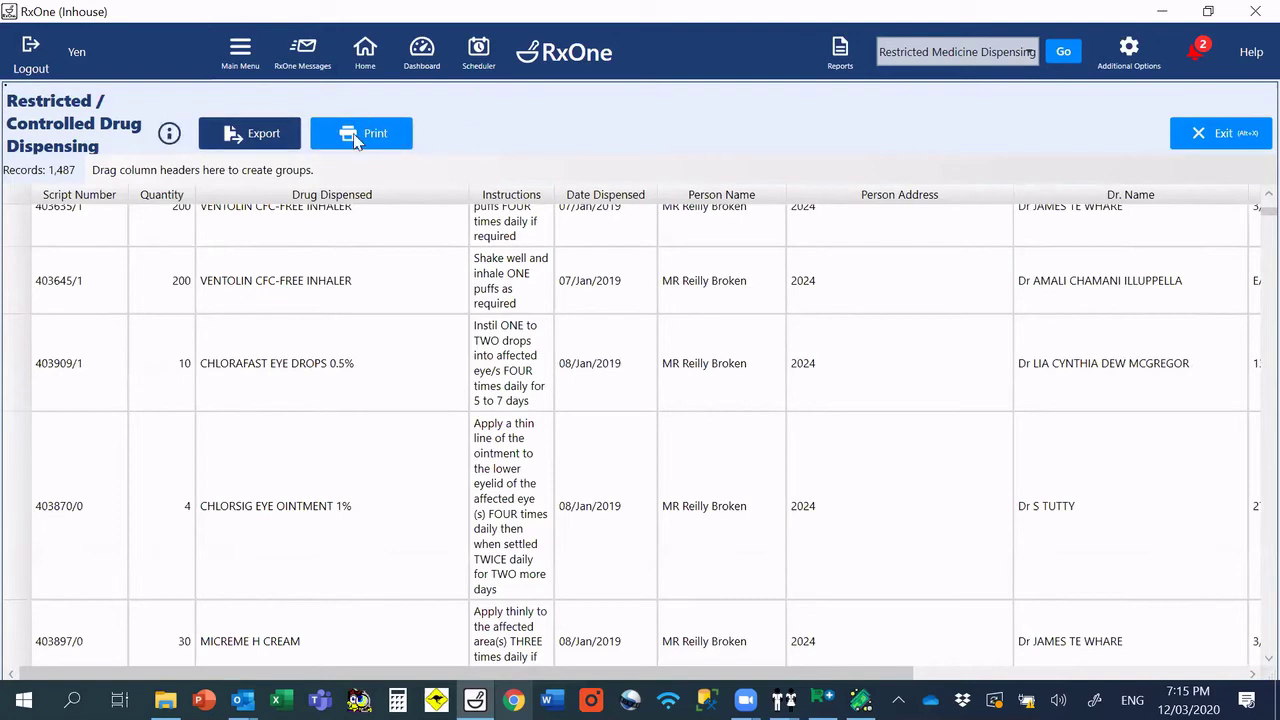
Step: View the report's export options, cancel without exporting, and leave the report
click(265, 138)
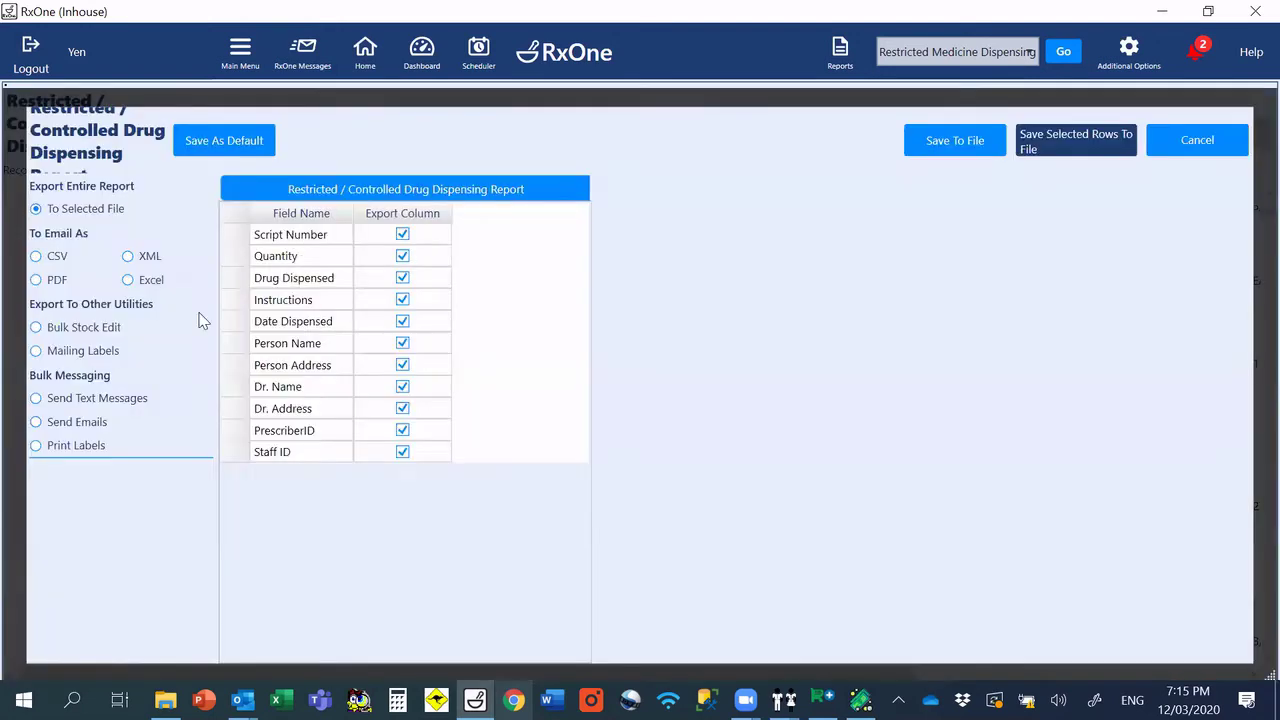
click(1208, 140)
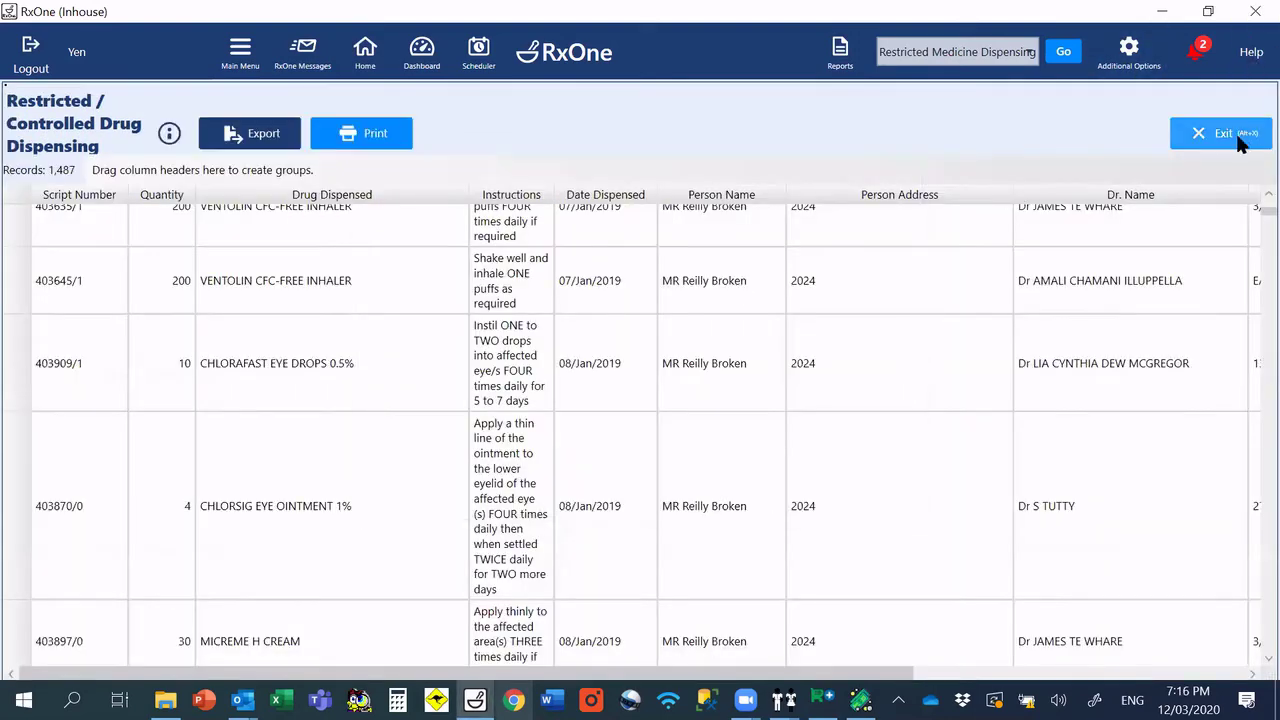
click(1238, 140)
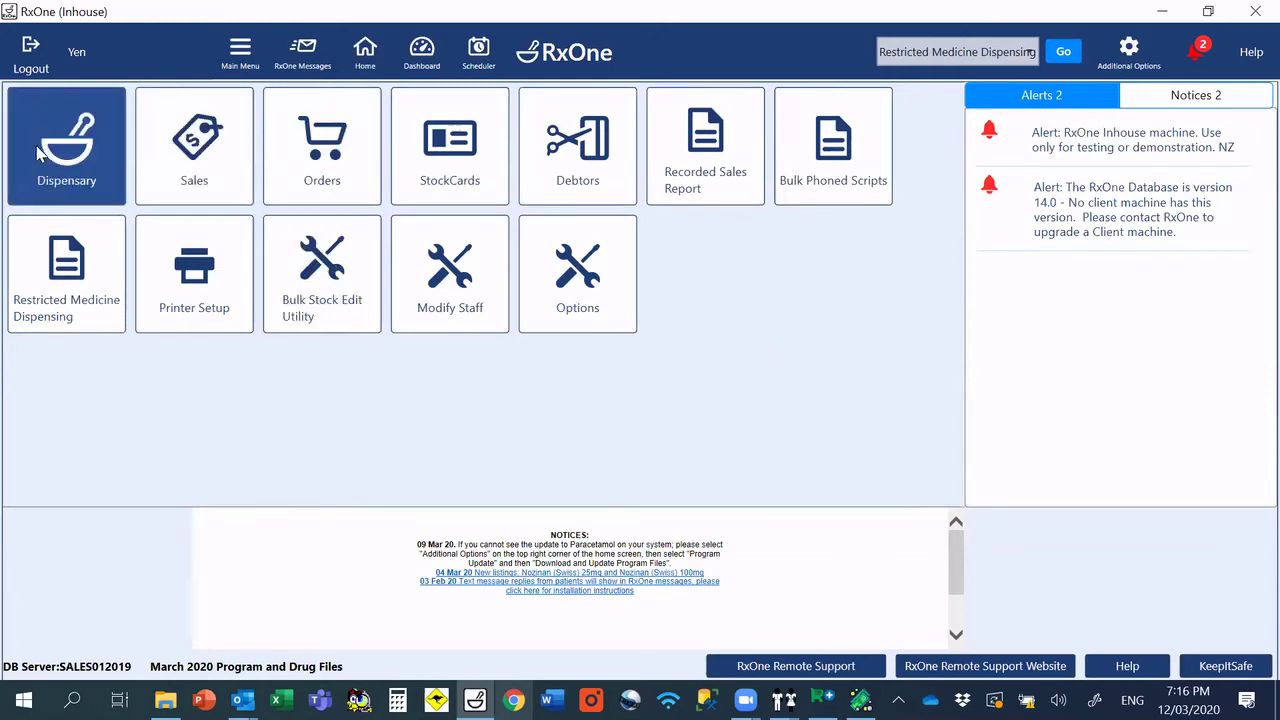
Step: Switch to the Bulk Dispensing window listing the rest home's prescriptions
click(782, 700)
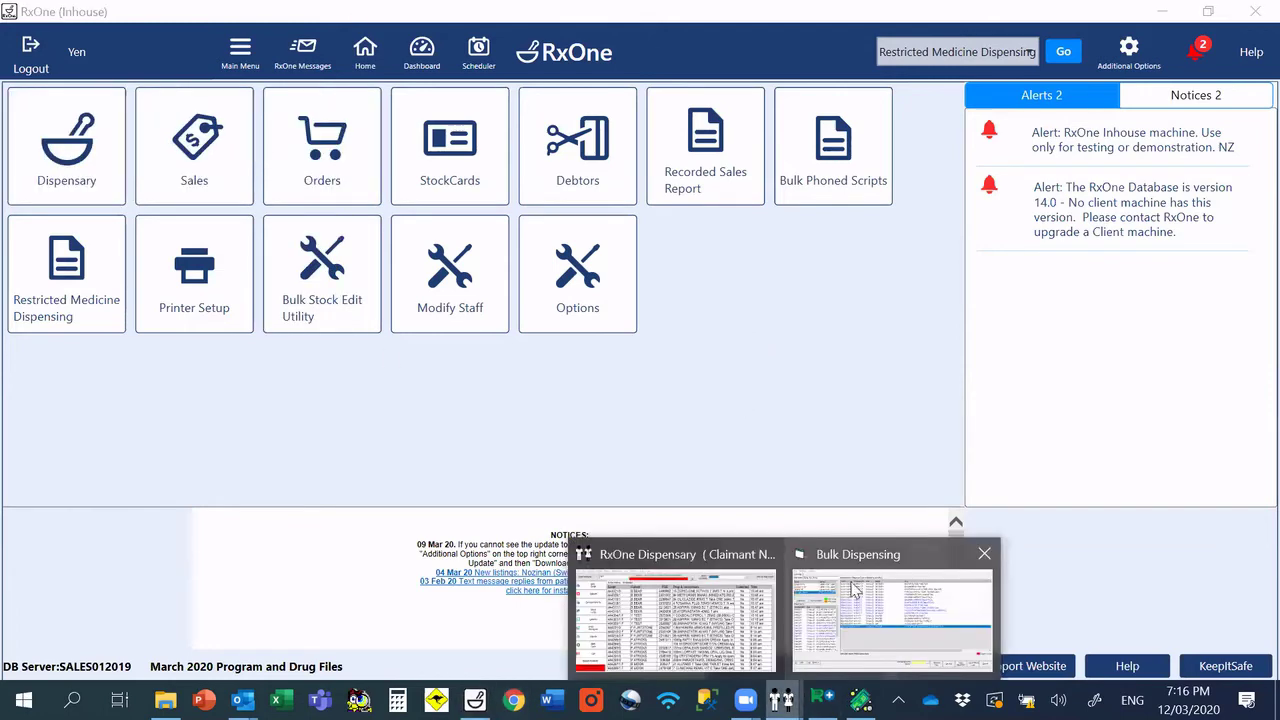
click(855, 558)
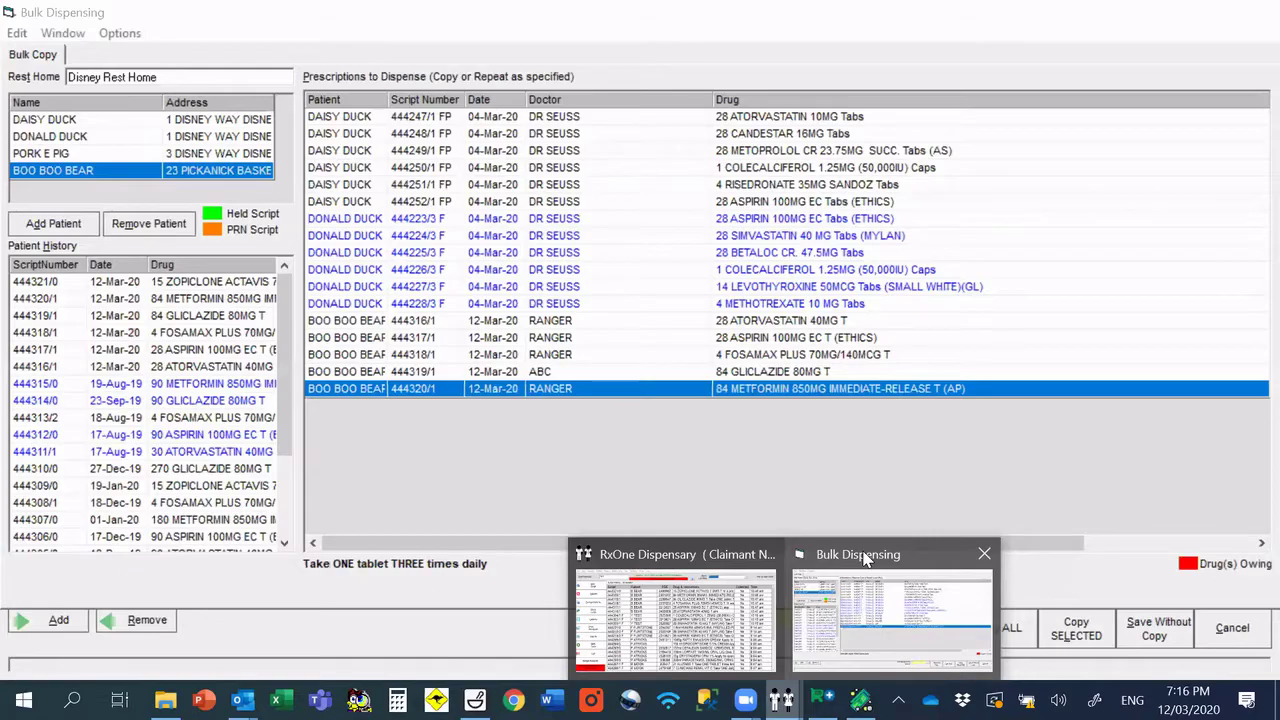
Step: Cancel Bulk Dispensing, reopen the current patient's record via New Script, and show the Options menu
click(1232, 637)
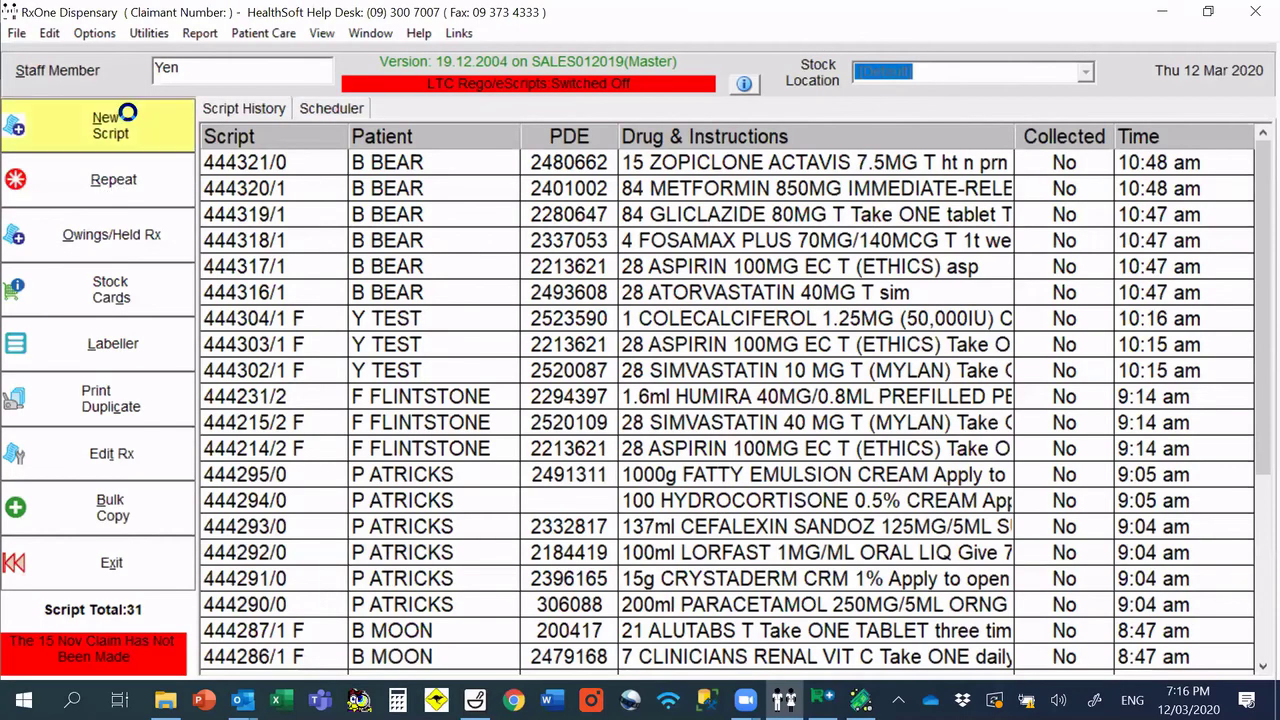
click(127, 112)
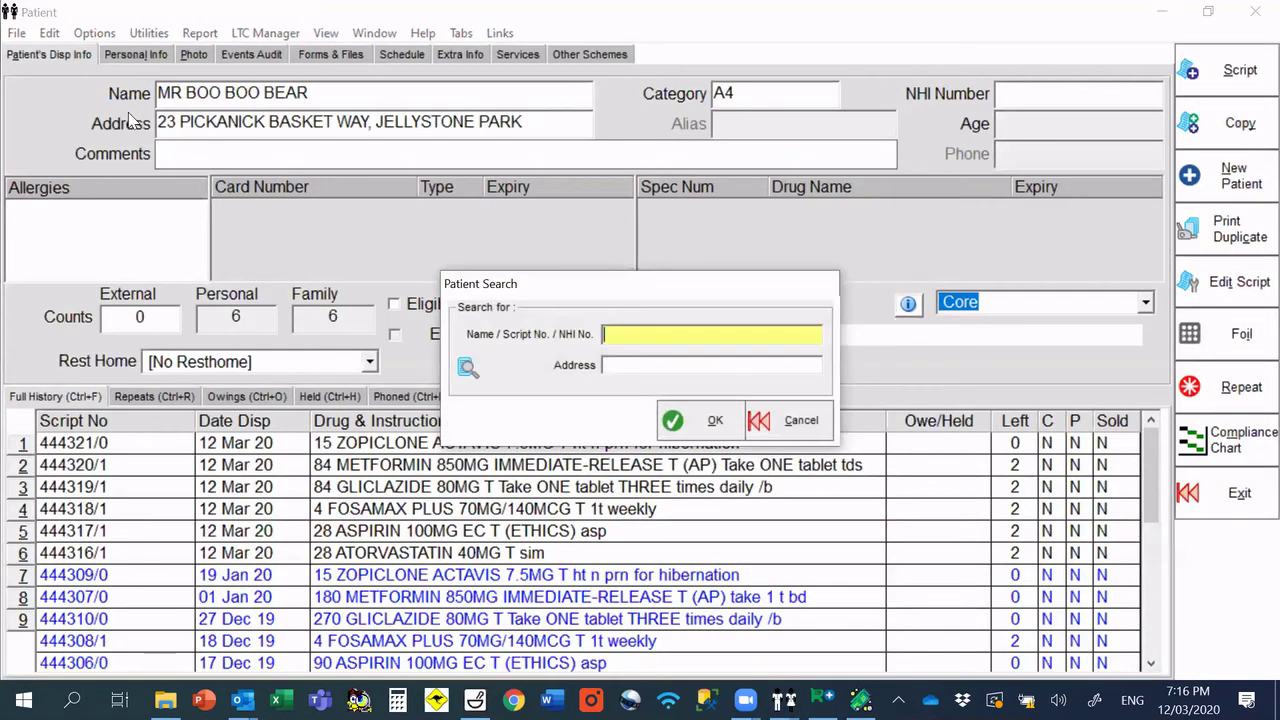
key(Escape)
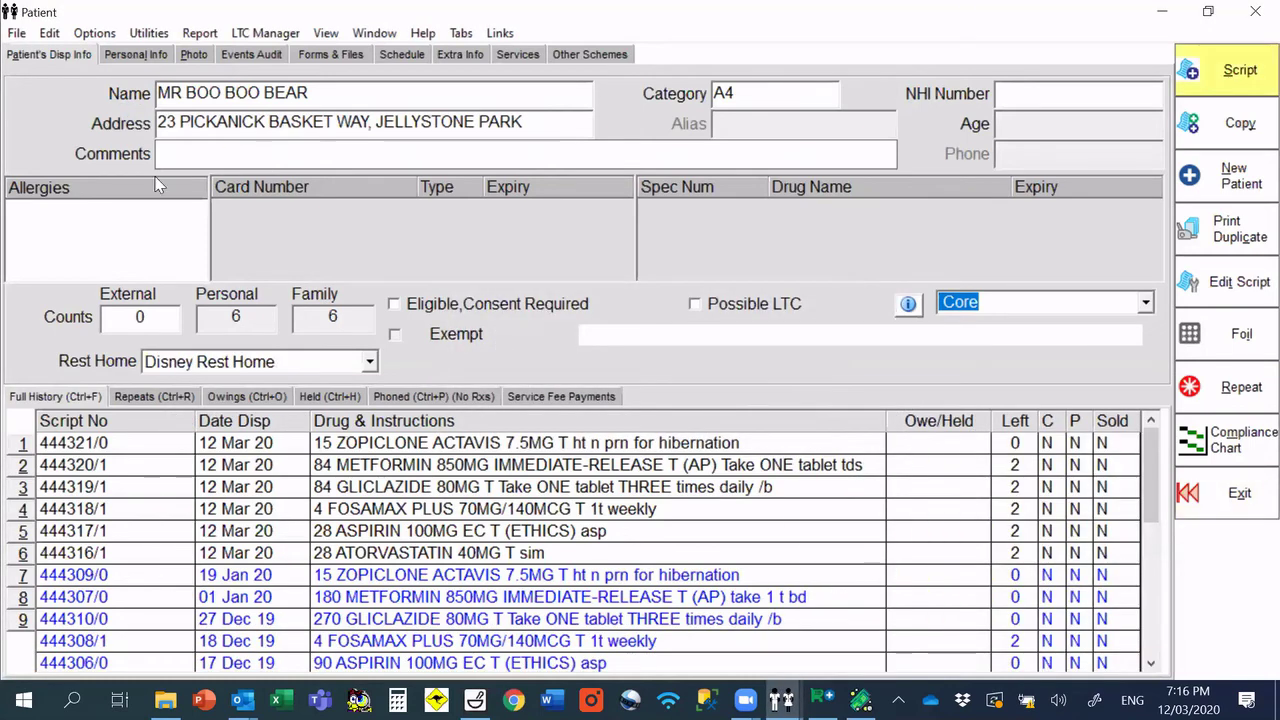
click(90, 33)
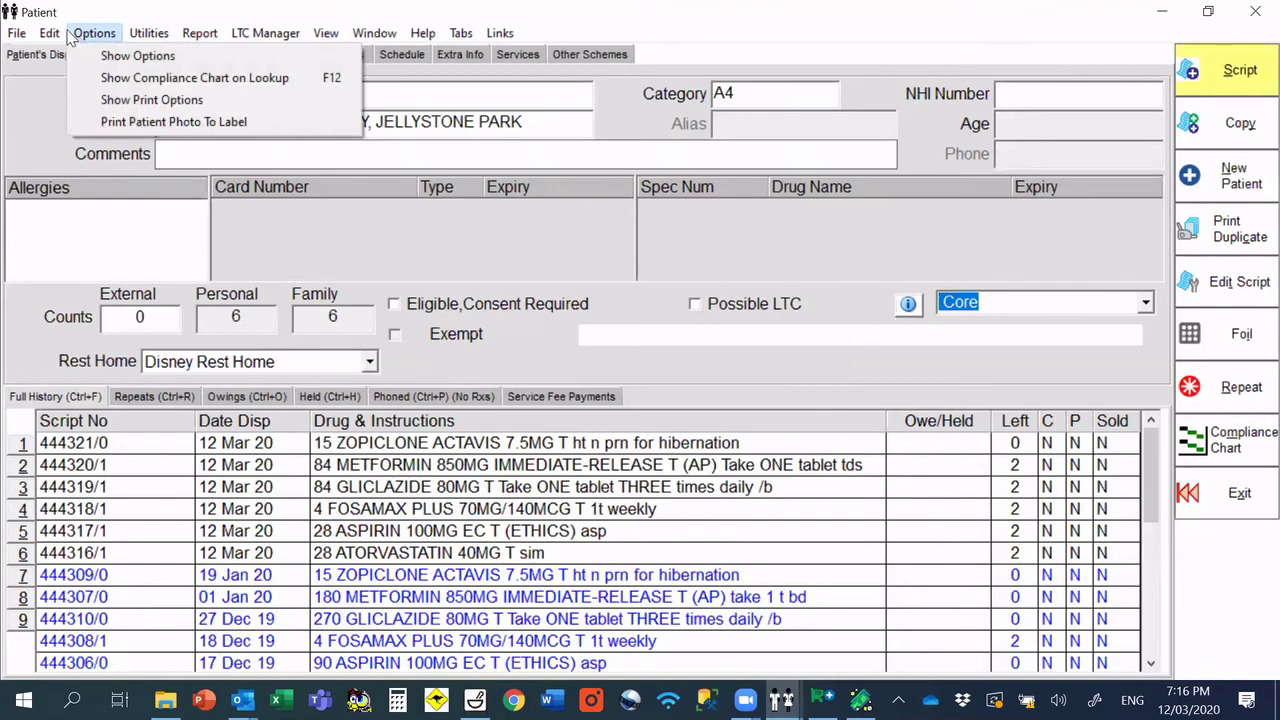
mouse_move(150, 40)
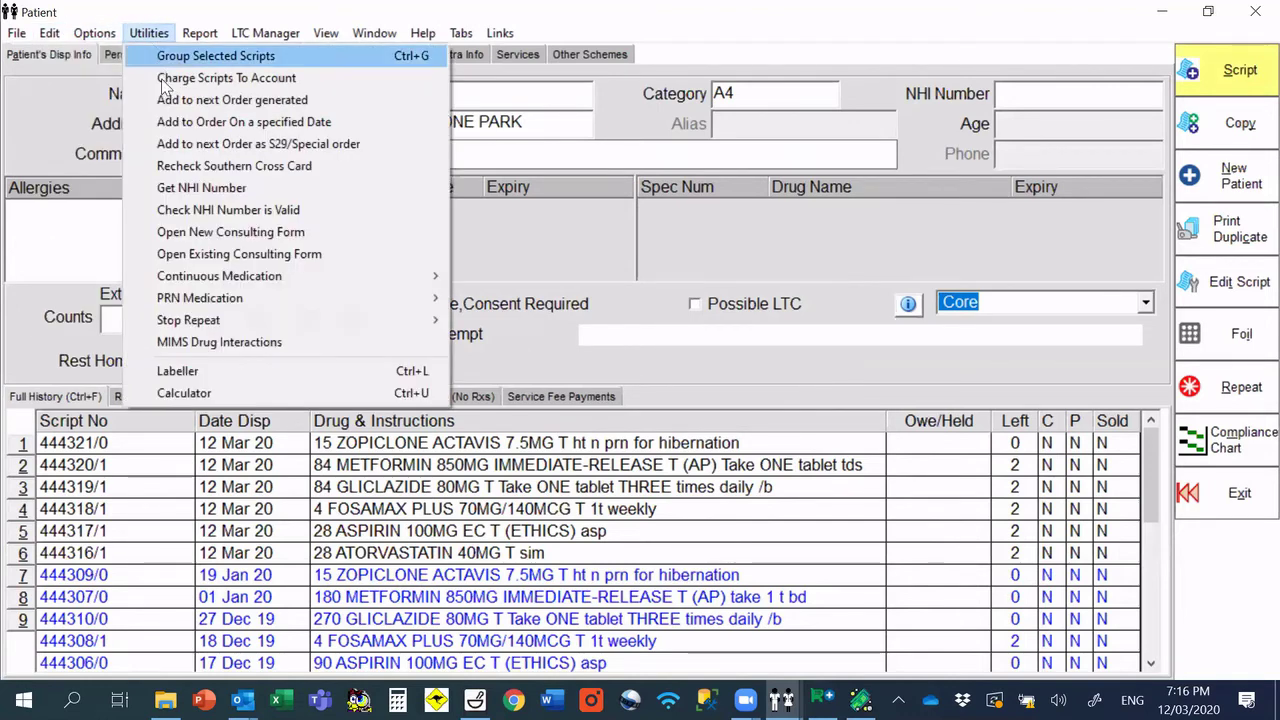
Step: Open a new Trimethoprim – Suspected UTI in Women Assessment from the consulting forms list
click(205, 233)
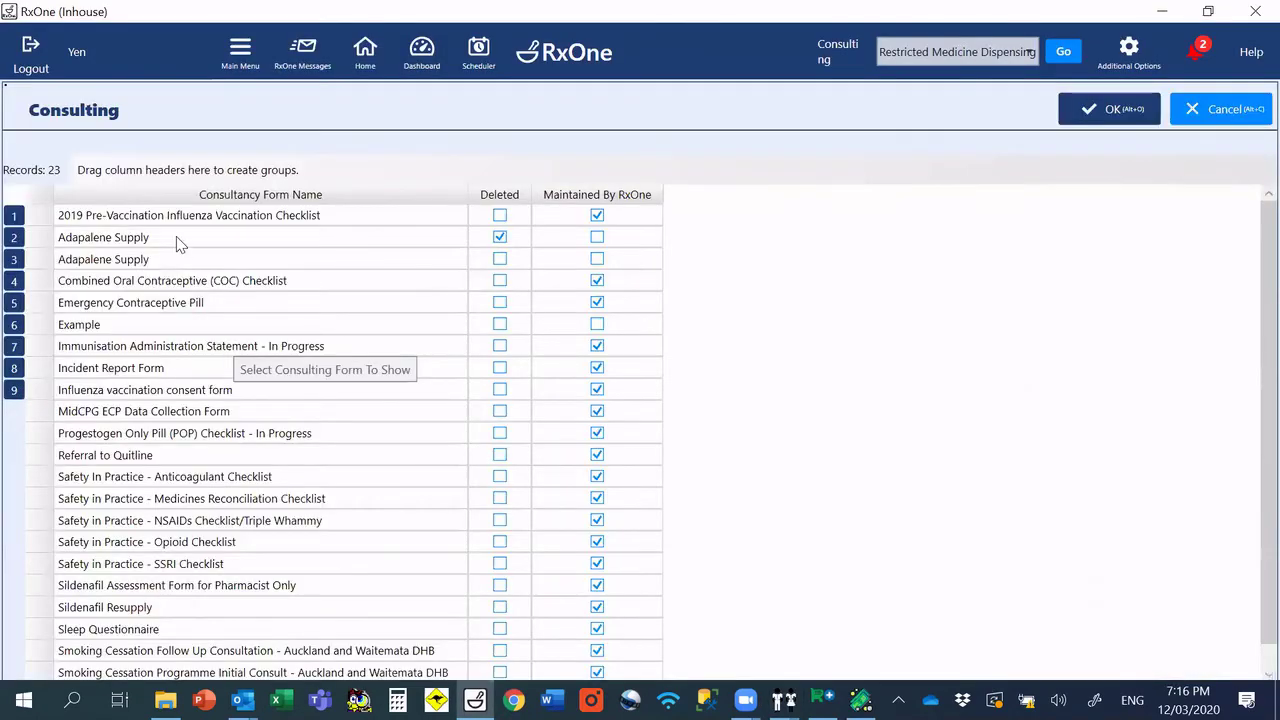
scroll(860, 390, down, 1)
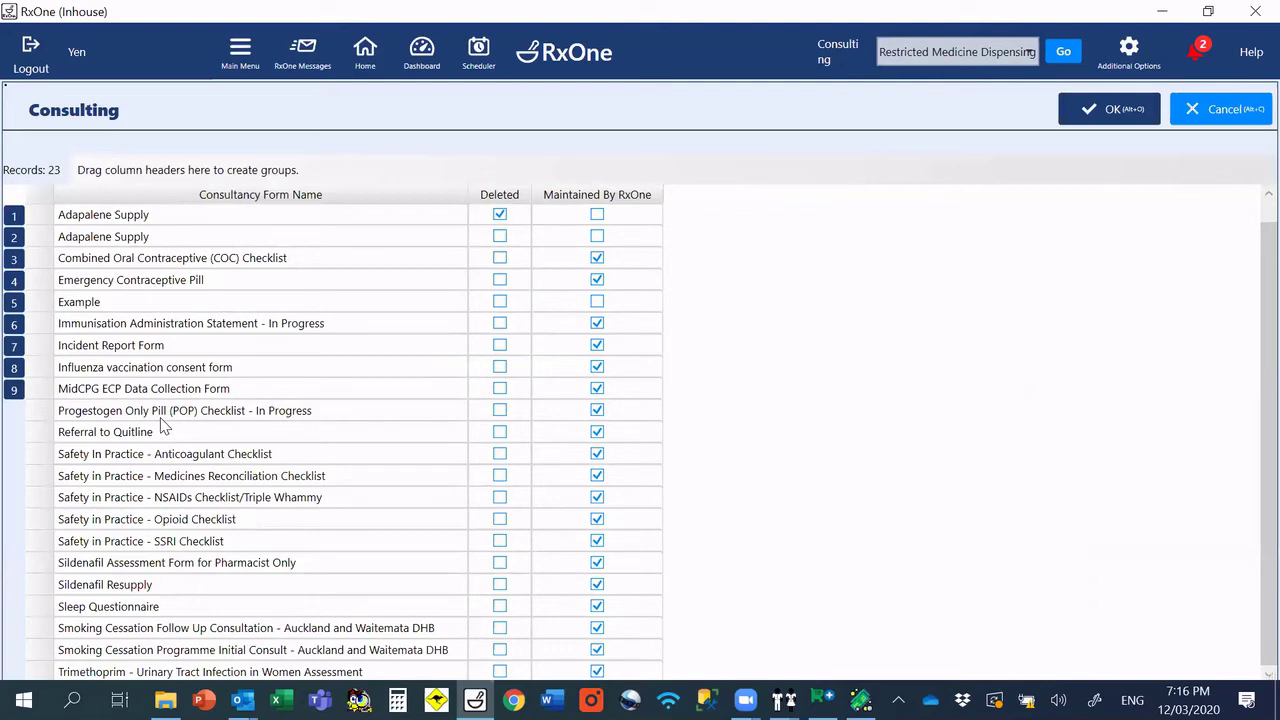
click(117, 675)
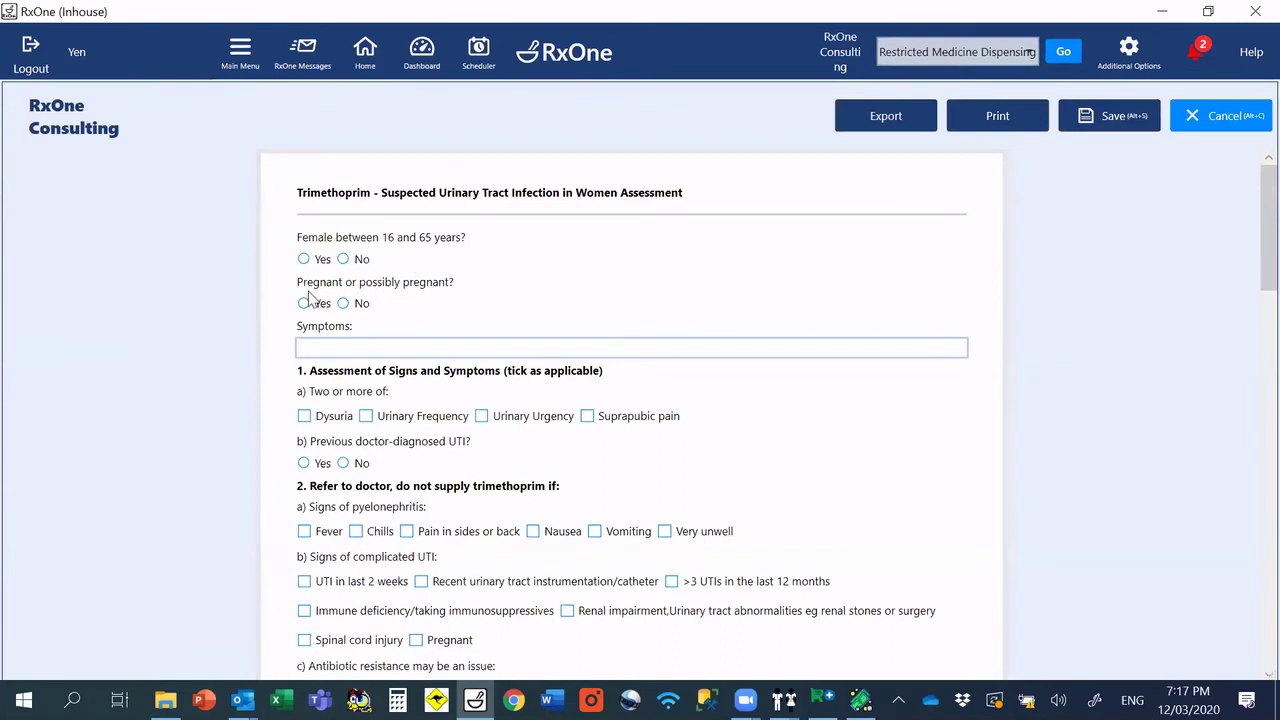
Step: Answer Yes to female aged 16–65, tick Urinary Urgency, and save the Trimethoprim assessment
click(304, 259)
click(474, 350)
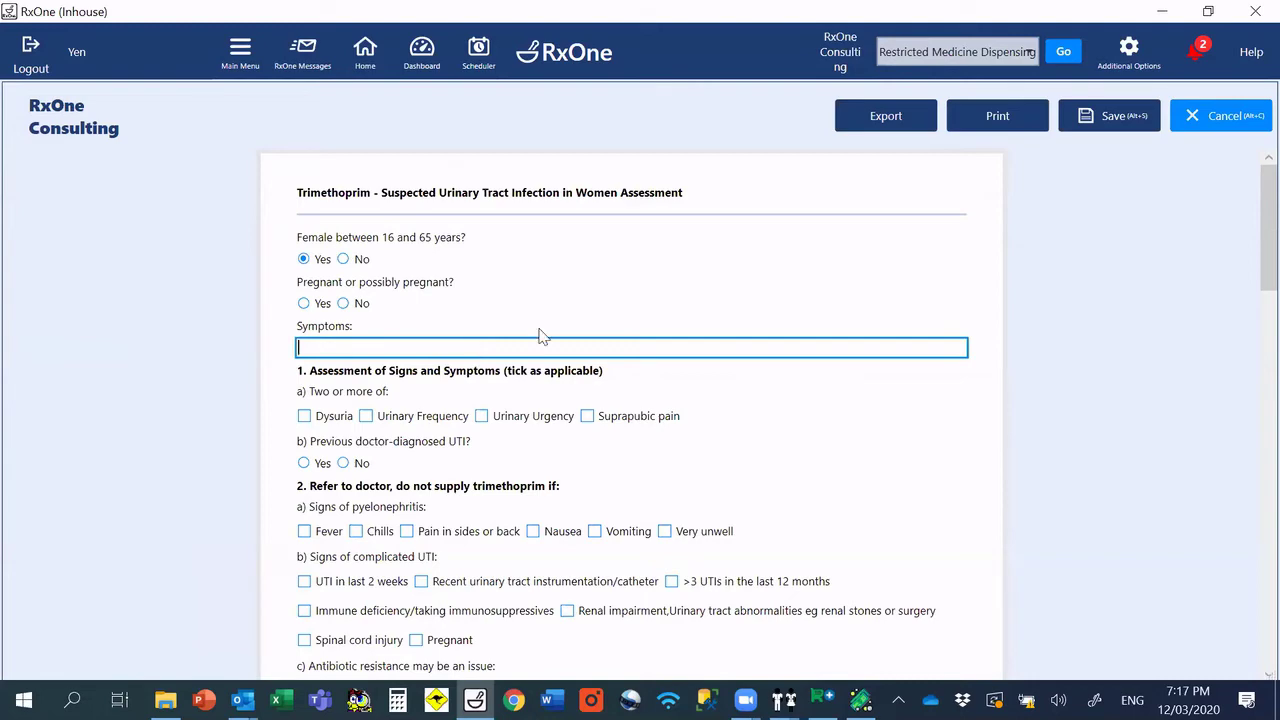
scroll(705, 250, down, 2)
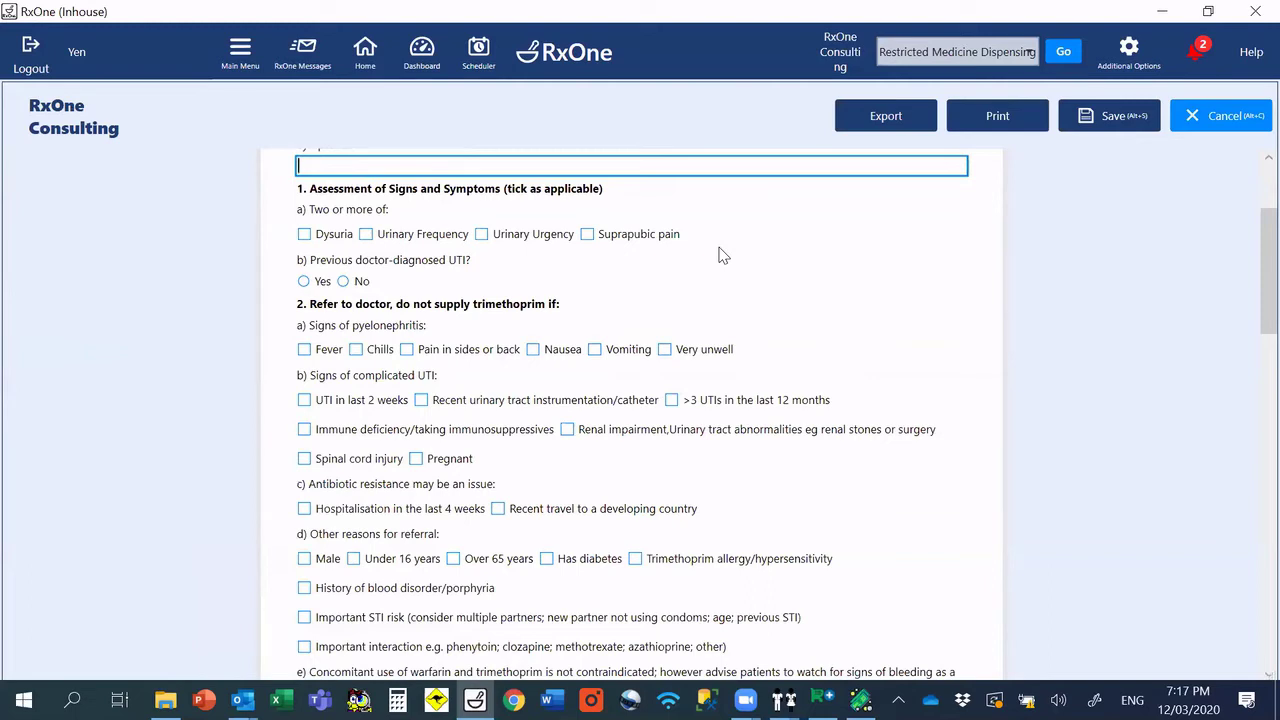
scroll(783, 277, up, 2)
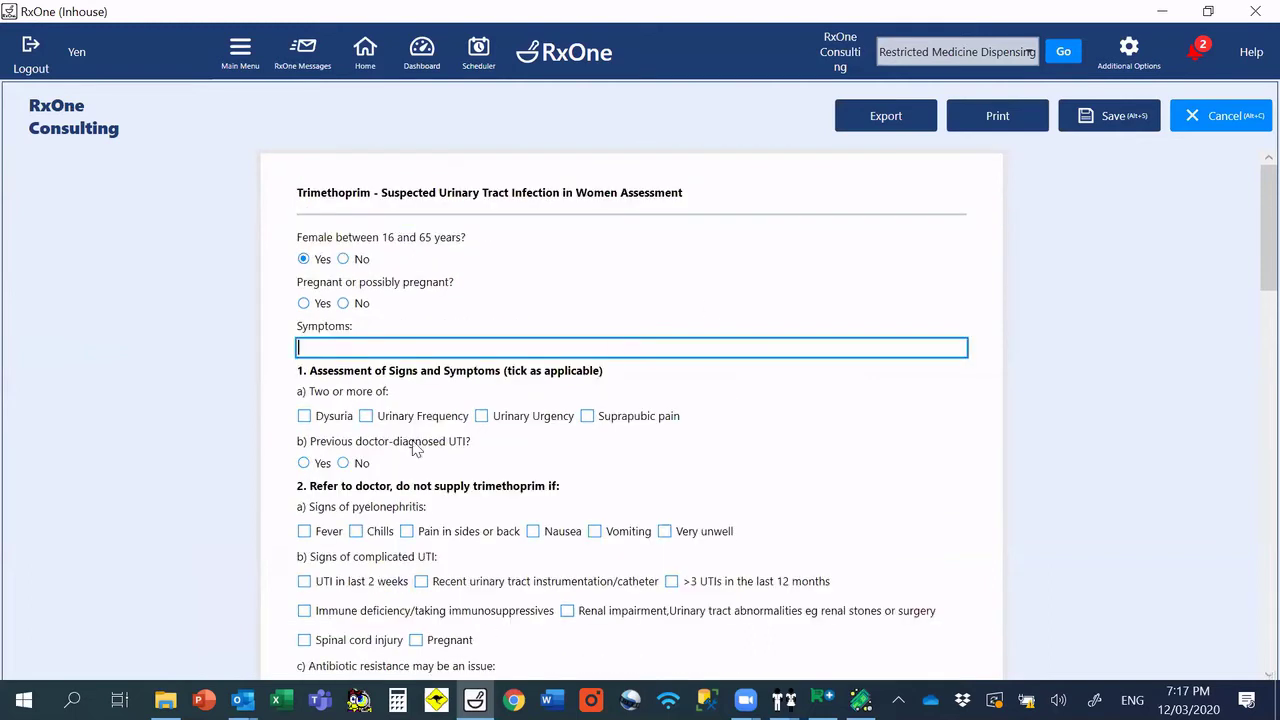
click(482, 416)
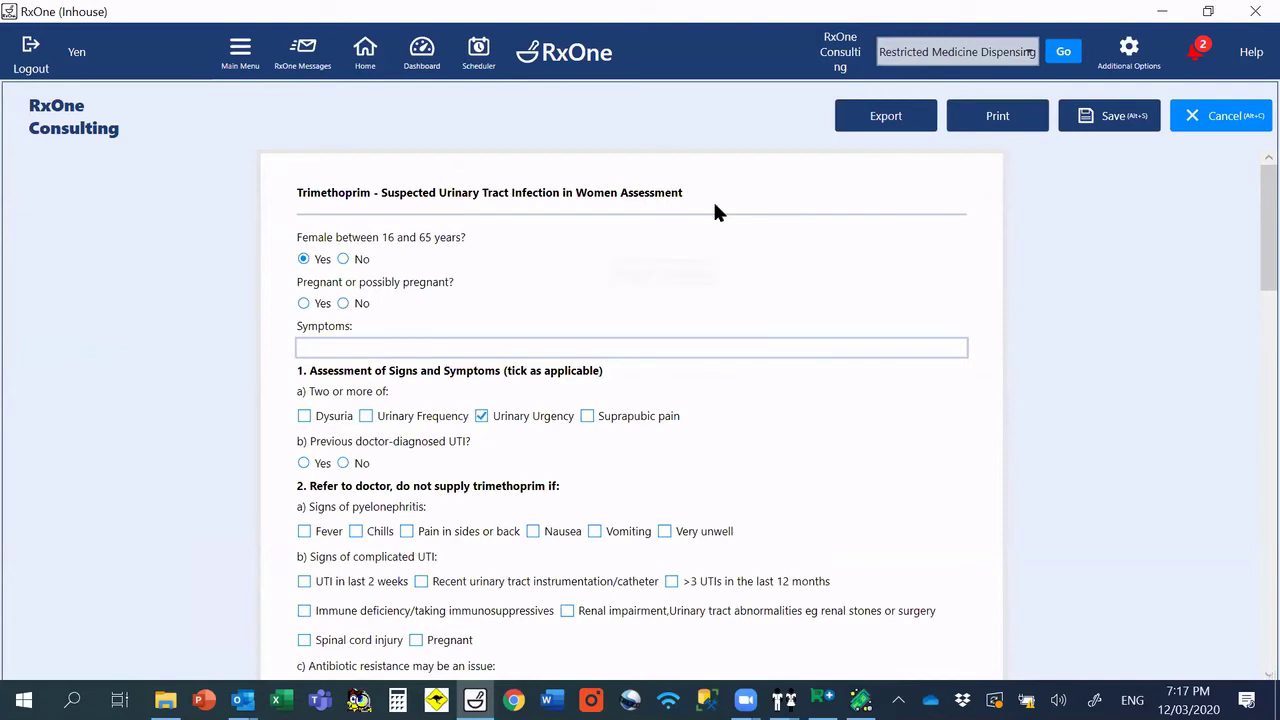
click(1089, 117)
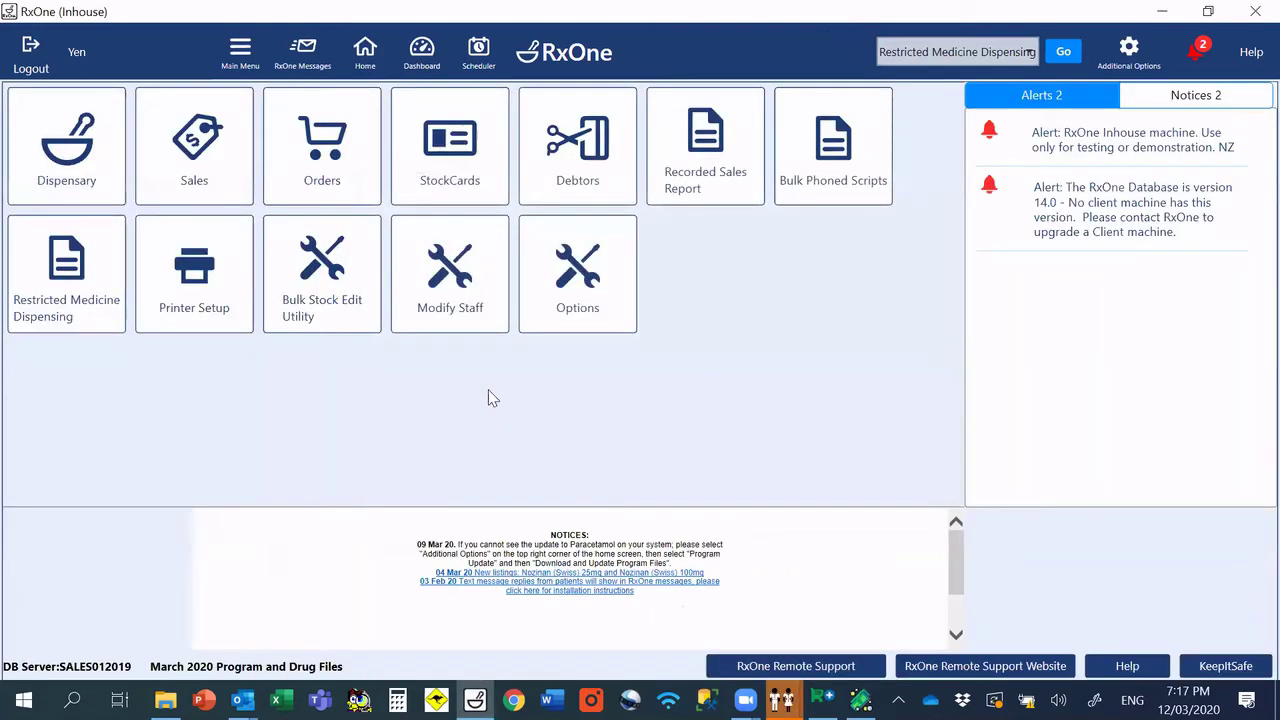
Step: Reopen the saved Trimethoprim assessment from the patient's Events Audit
mouse_move(783, 692)
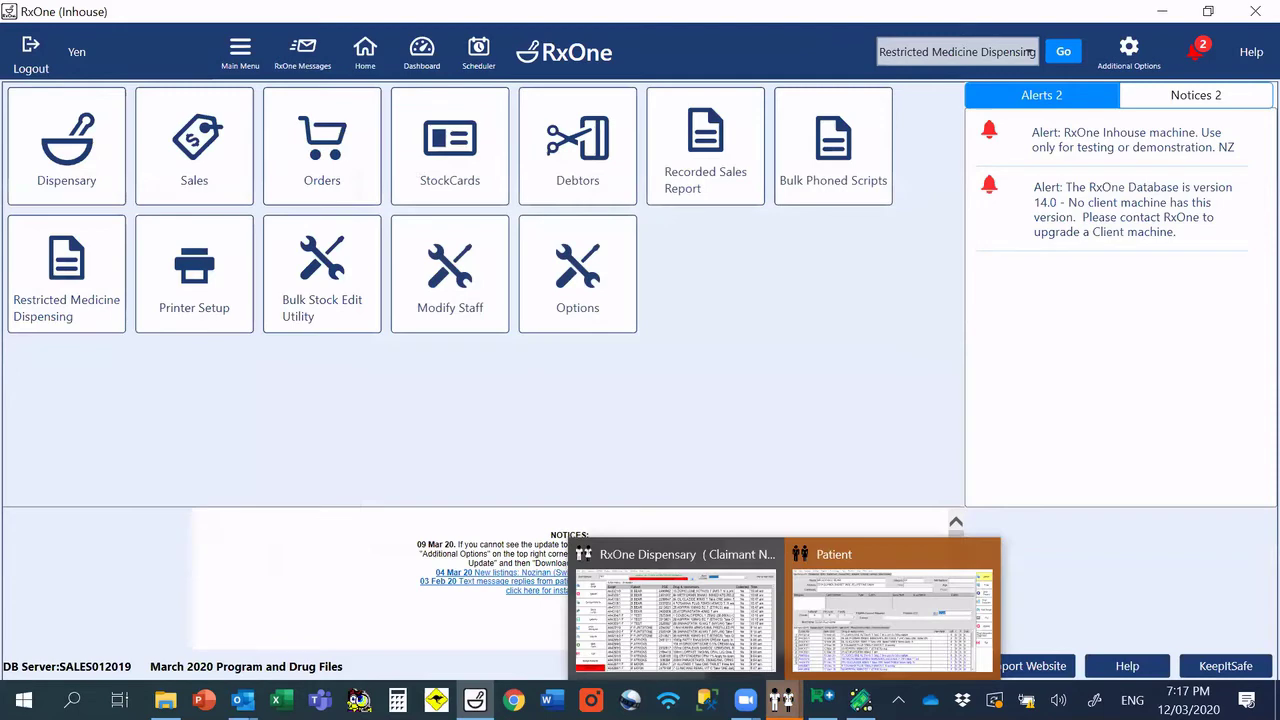
click(890, 610)
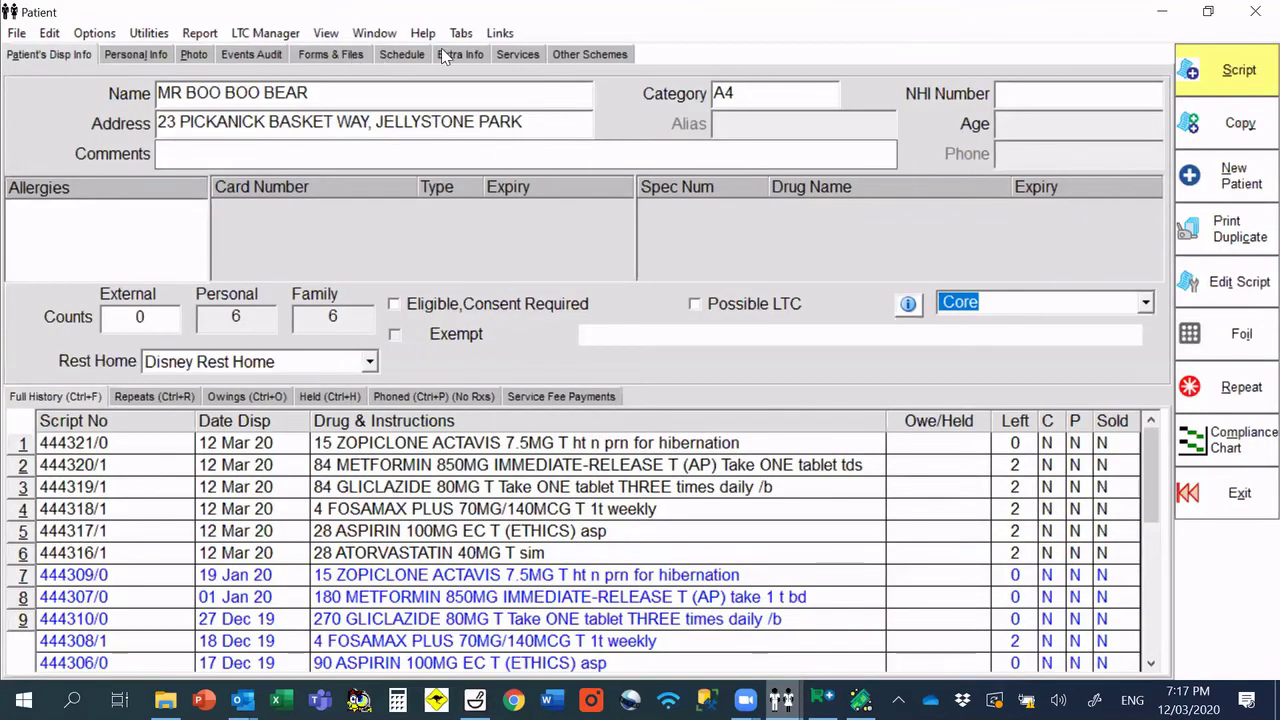
click(265, 56)
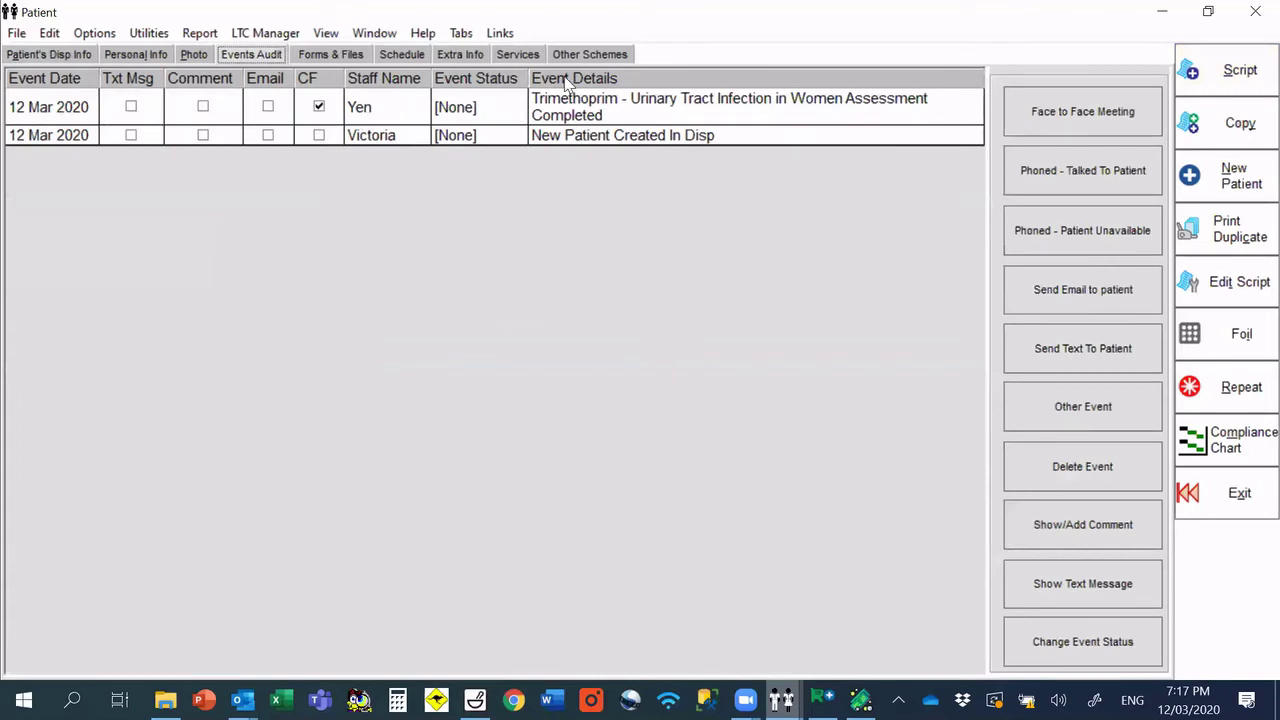
double_click(622, 116)
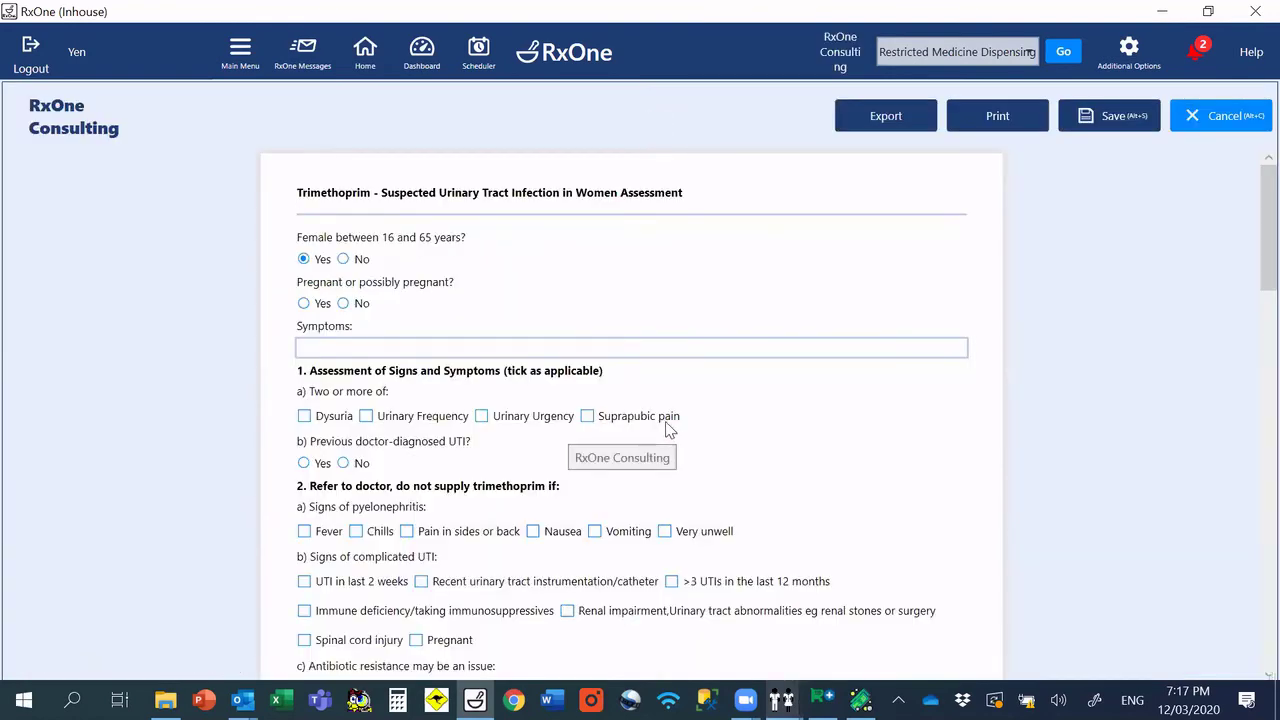
Step: Add Vomiting and Nausea as pyelonephritis signs and save the assessment
scroll(698, 350, down, 3)
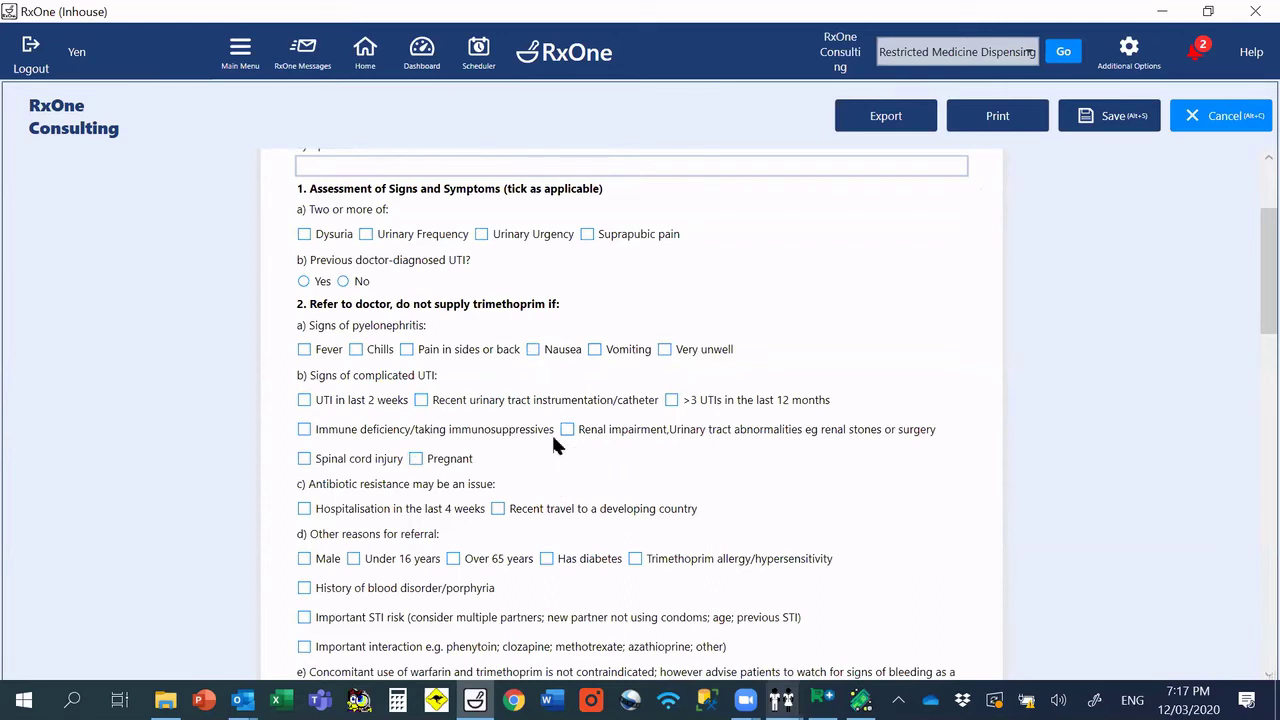
click(594, 351)
click(533, 350)
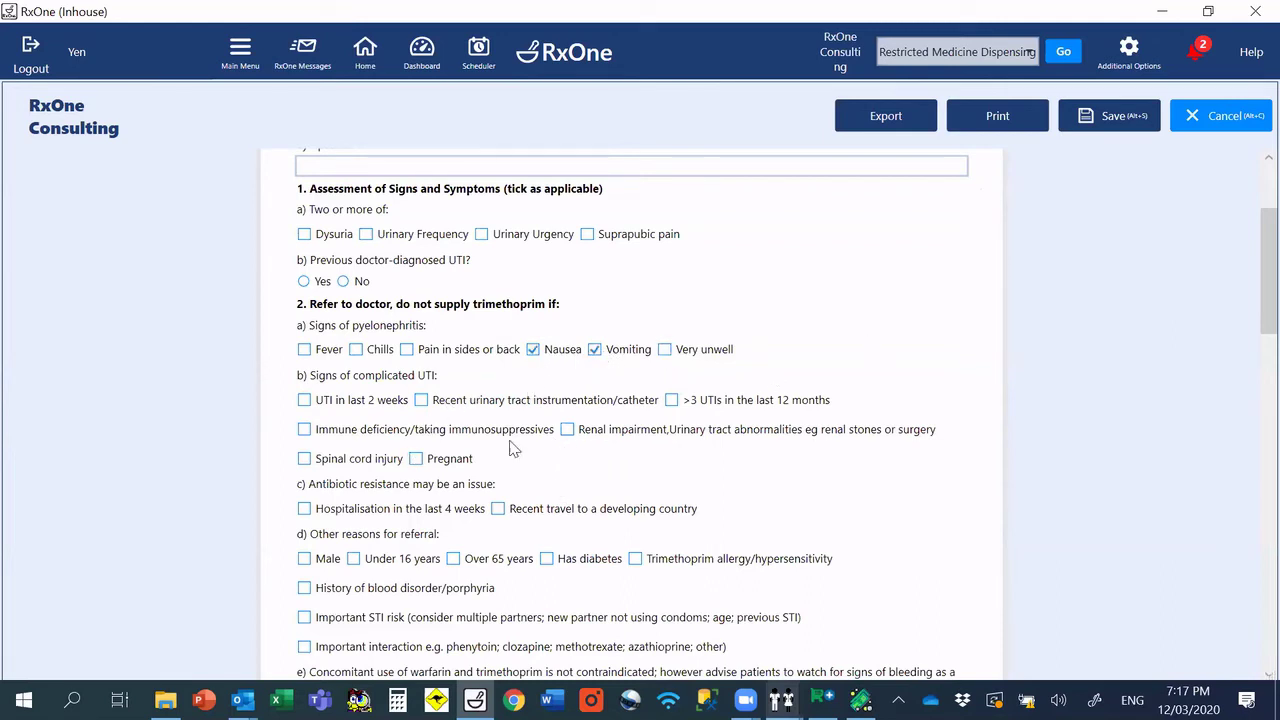
click(1098, 117)
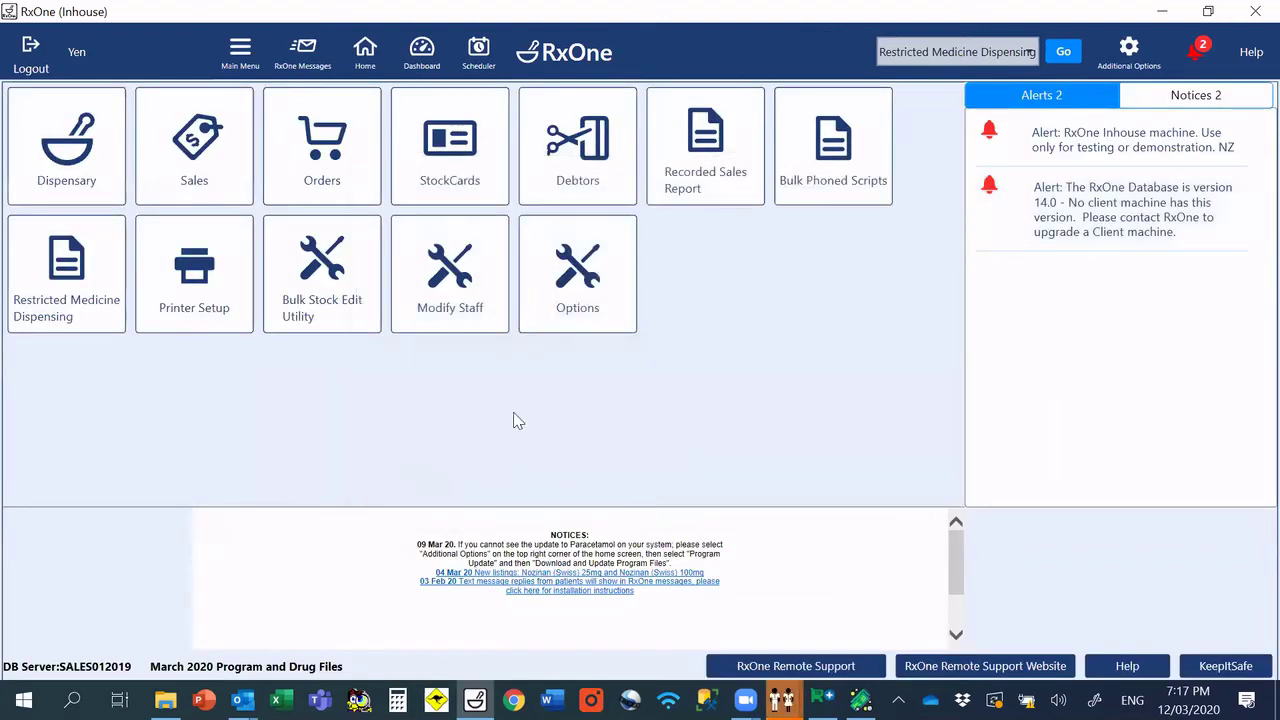
Step: Review the patient's dispensing details and events audit, then close the patient record
mouse_move(782, 700)
click(895, 605)
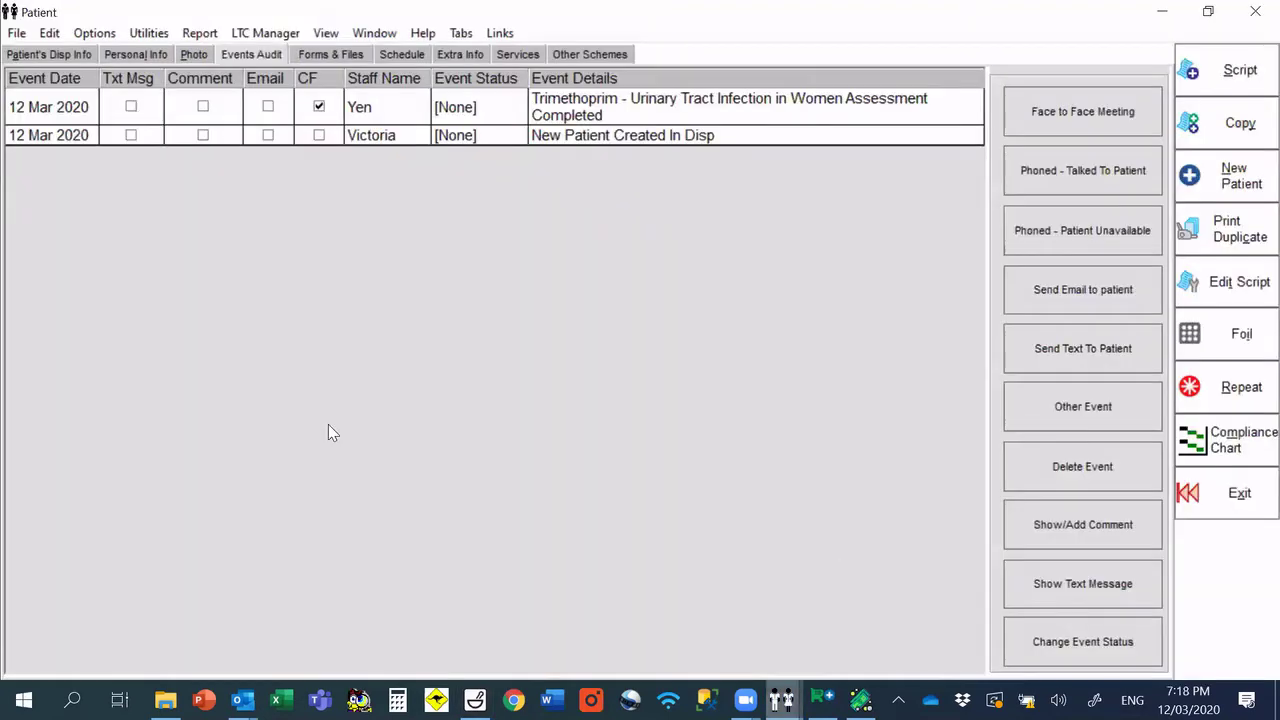
click(41, 50)
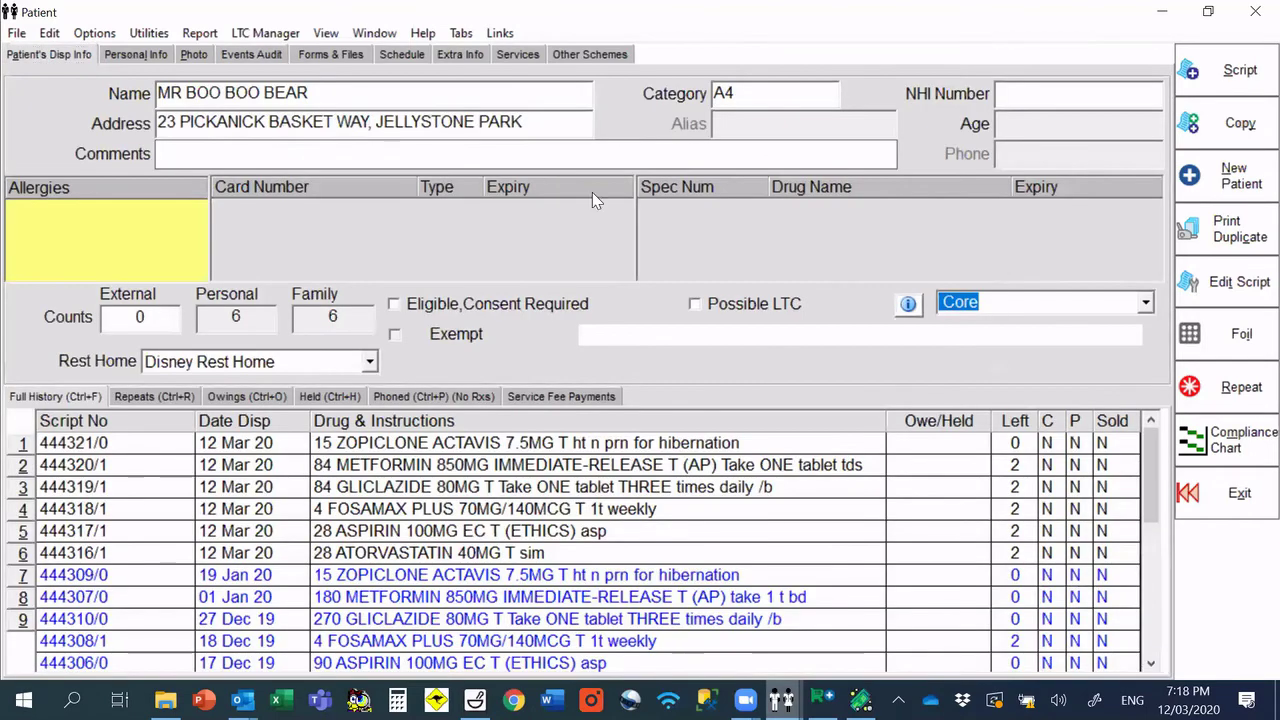
click(251, 54)
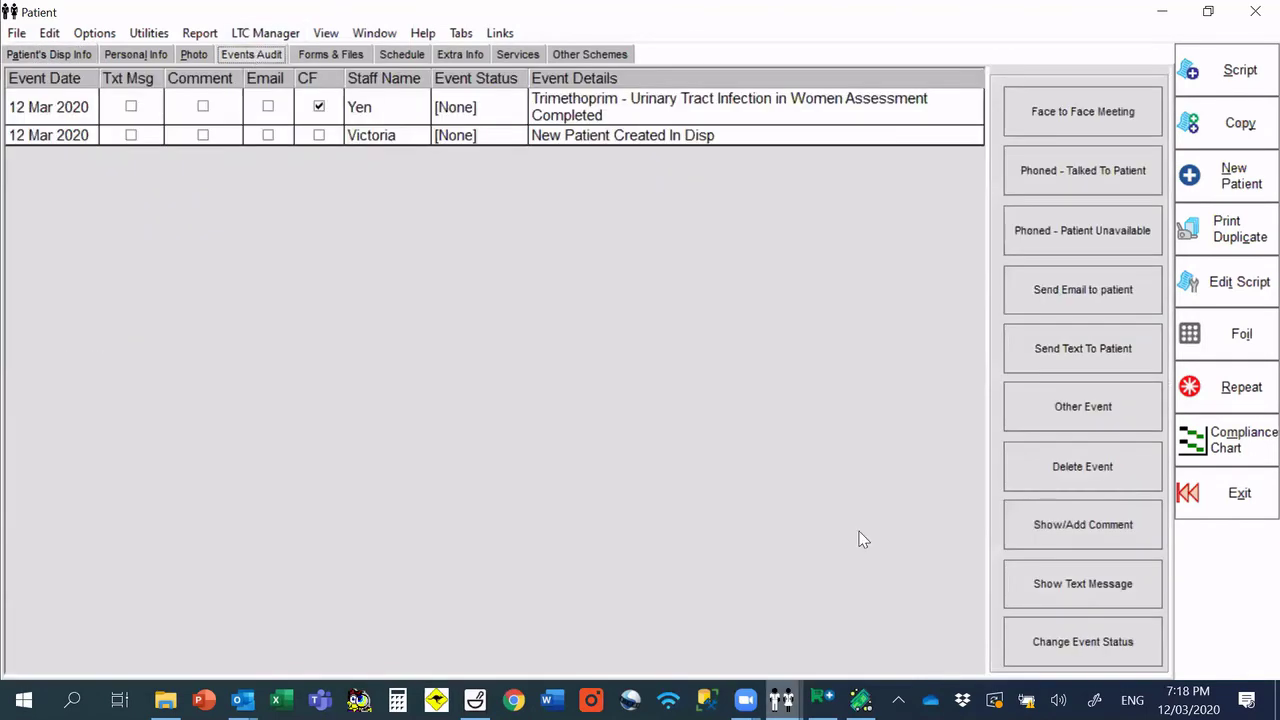
click(1240, 495)
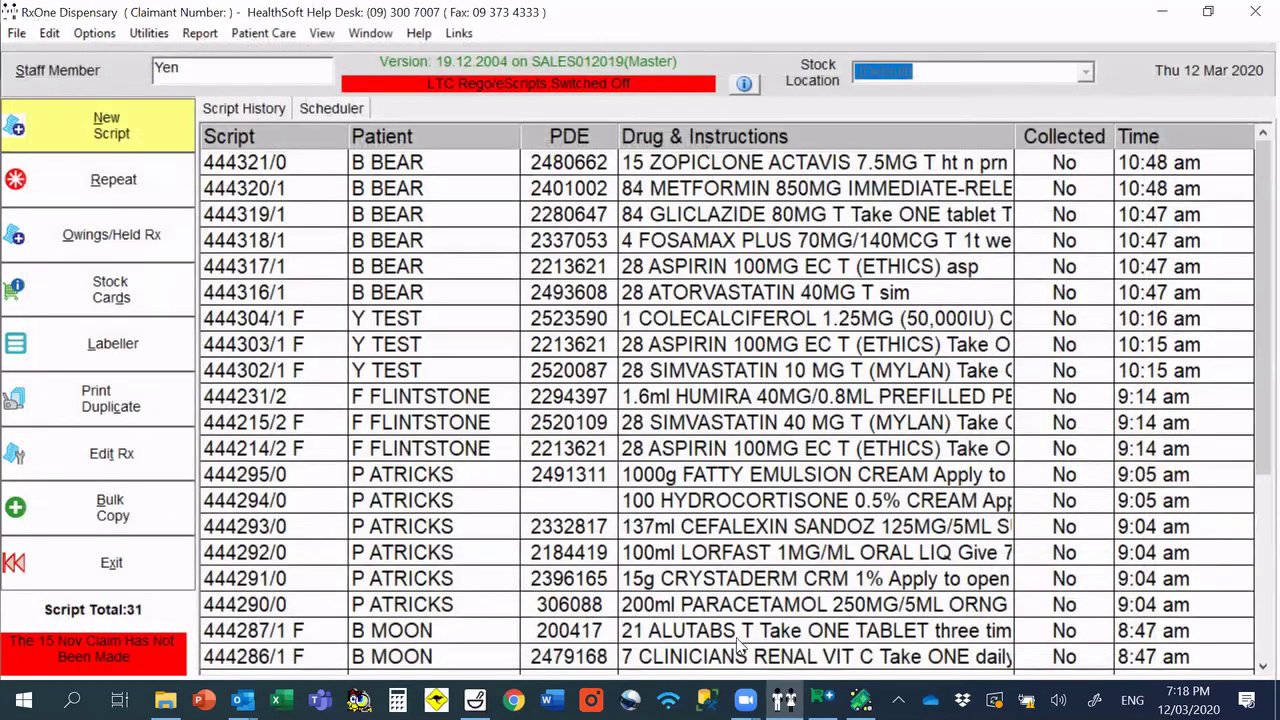
Step: Reopen the patient record and show Forms & Files with the Trimethoprim assessment PDF
mouse_move(784, 700)
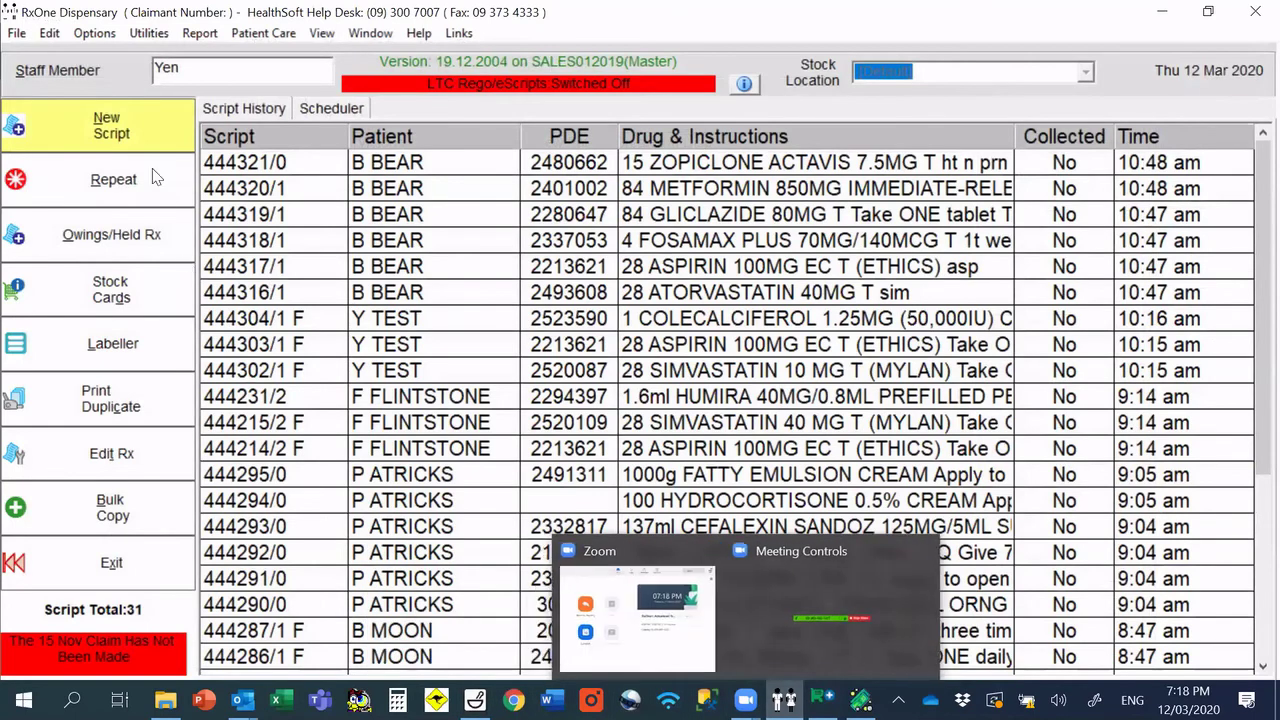
click(145, 133)
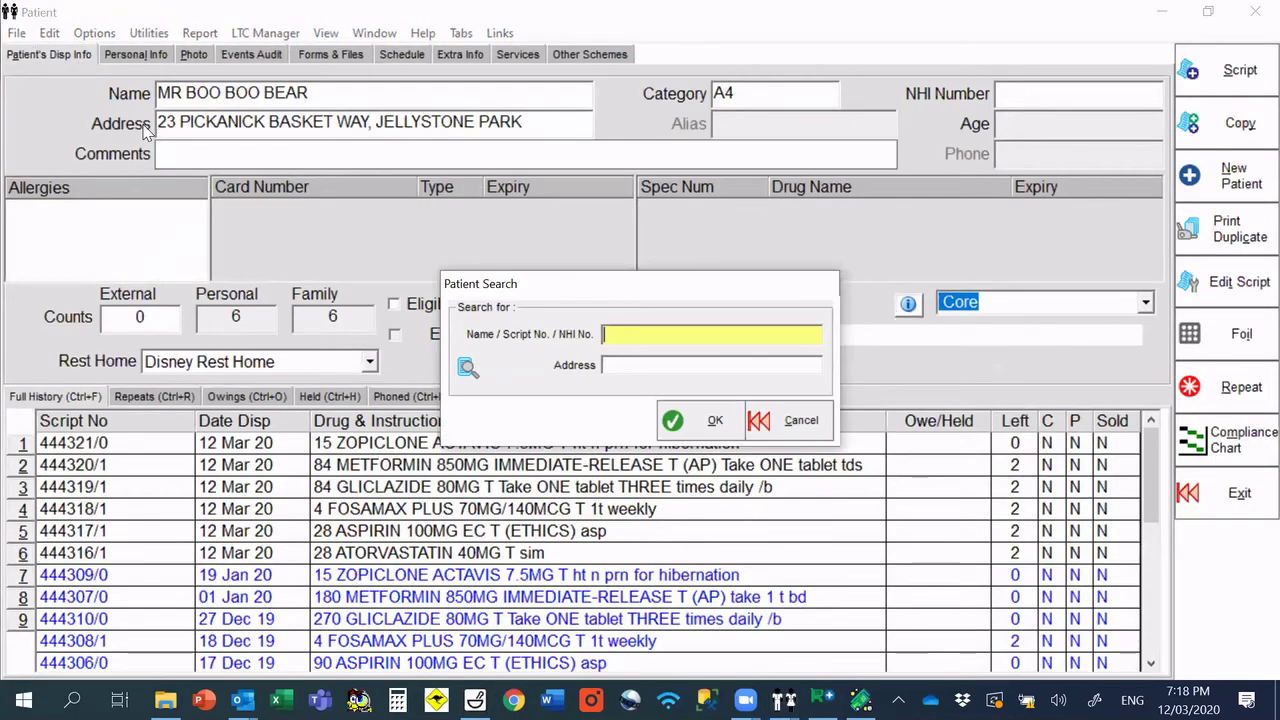
click(269, 54)
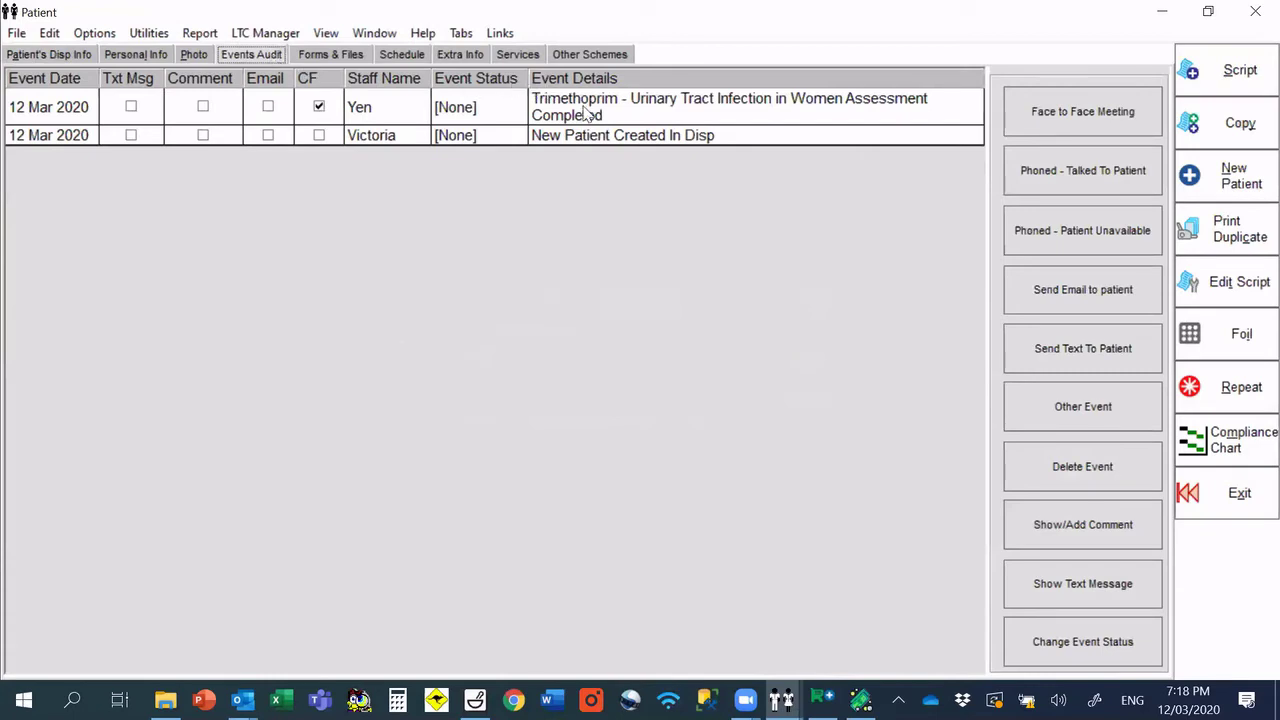
mouse_move(781, 700)
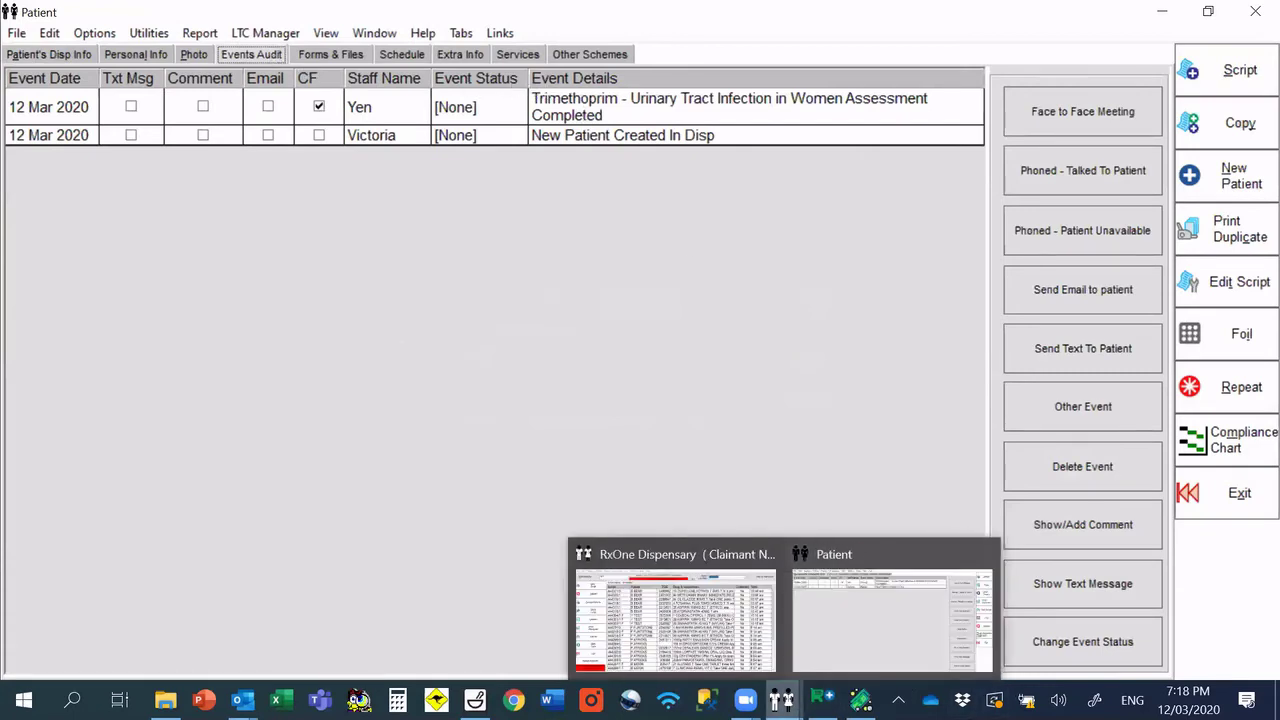
click(328, 55)
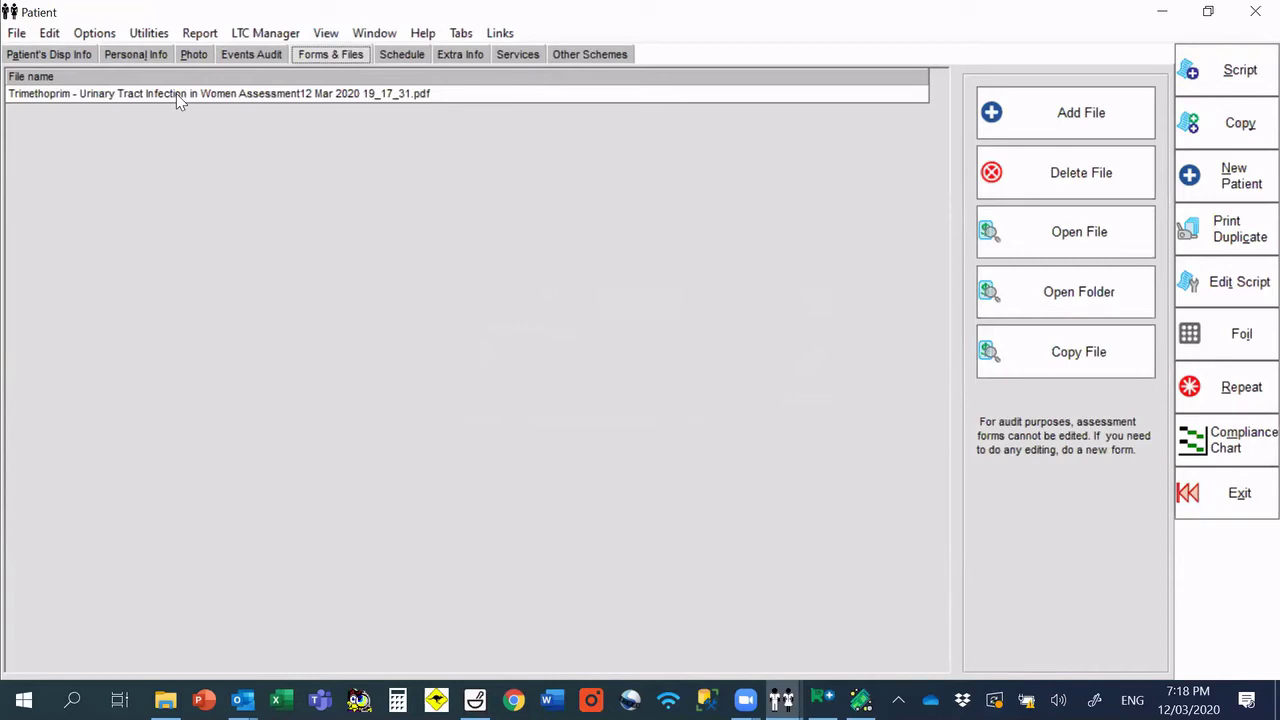
Step: Return via Events Audit to the patient's dispensing details, showing scripts 17 Dec 19 to 12 Mar 20
click(266, 54)
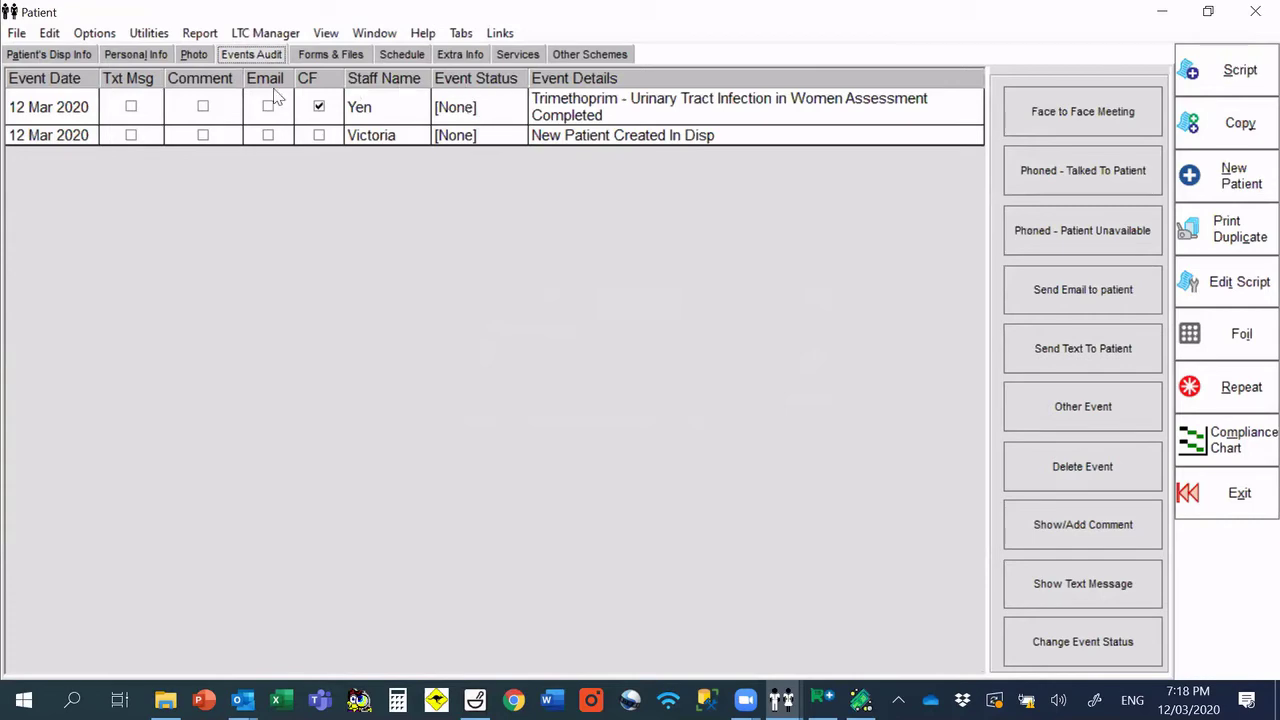
click(38, 54)
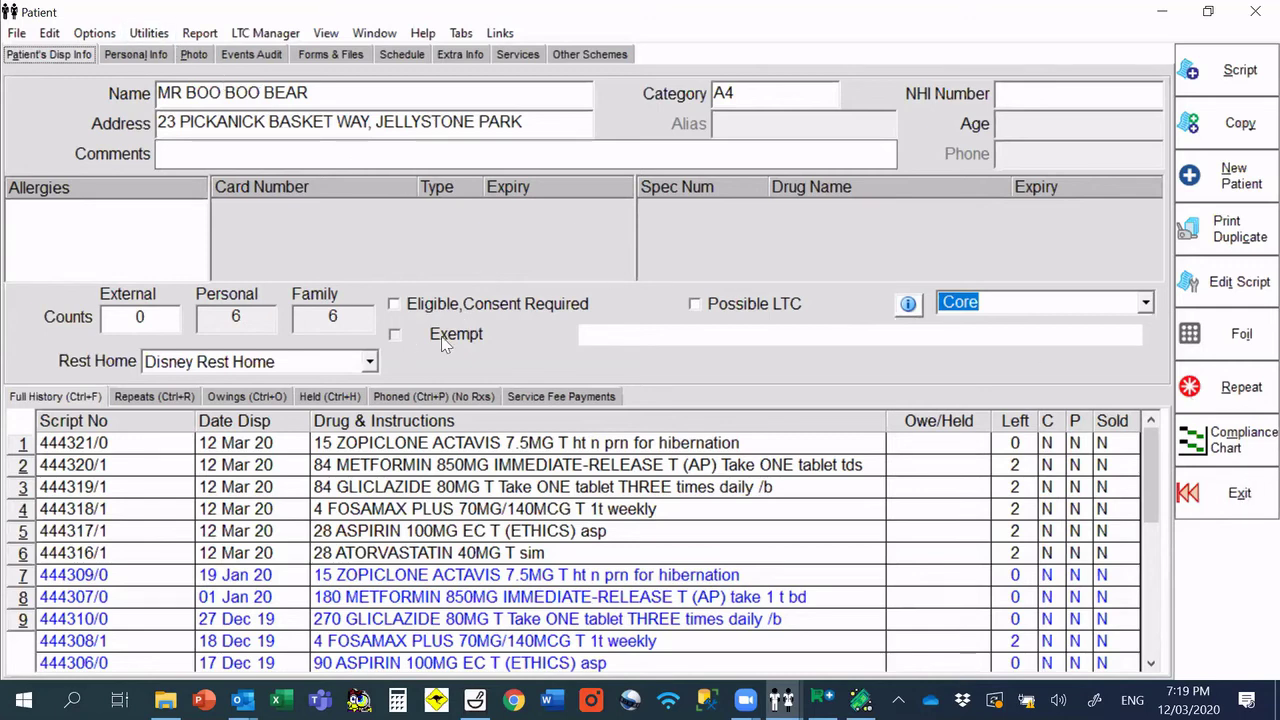
Step: Browse the patient window's Options and Utilities menus
click(96, 34)
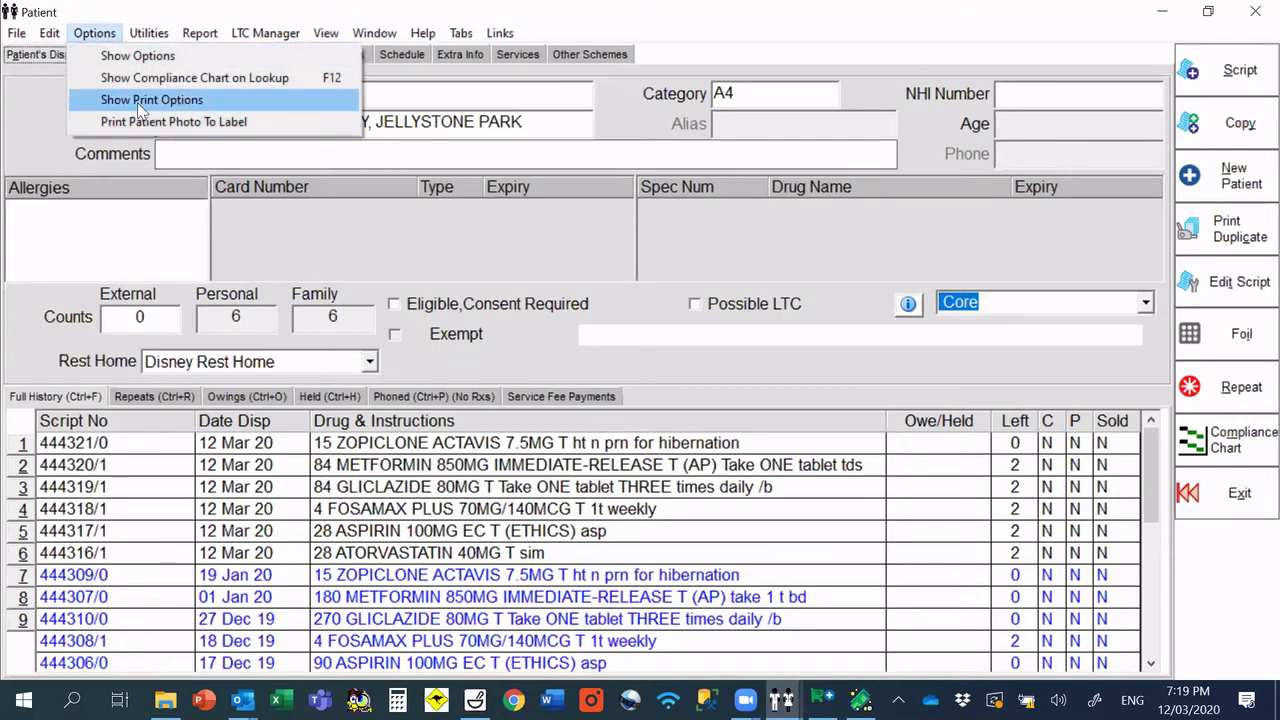
mouse_move(148, 37)
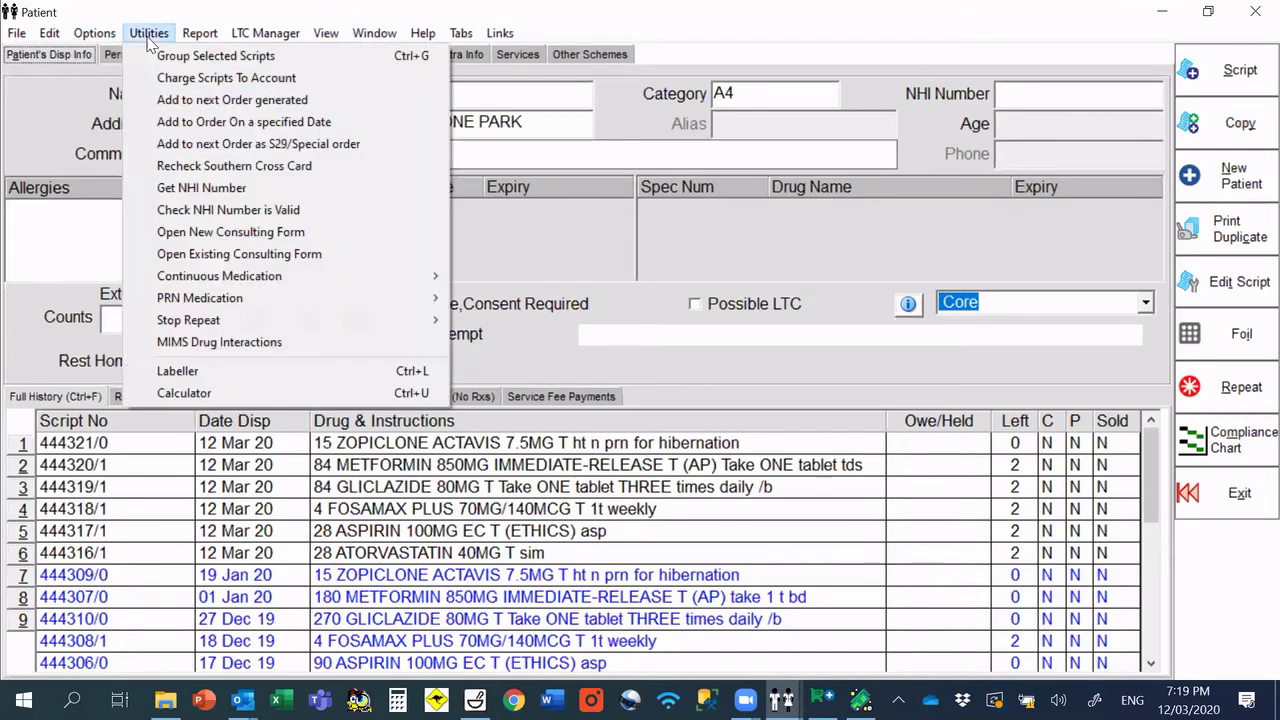
mouse_move(104, 40)
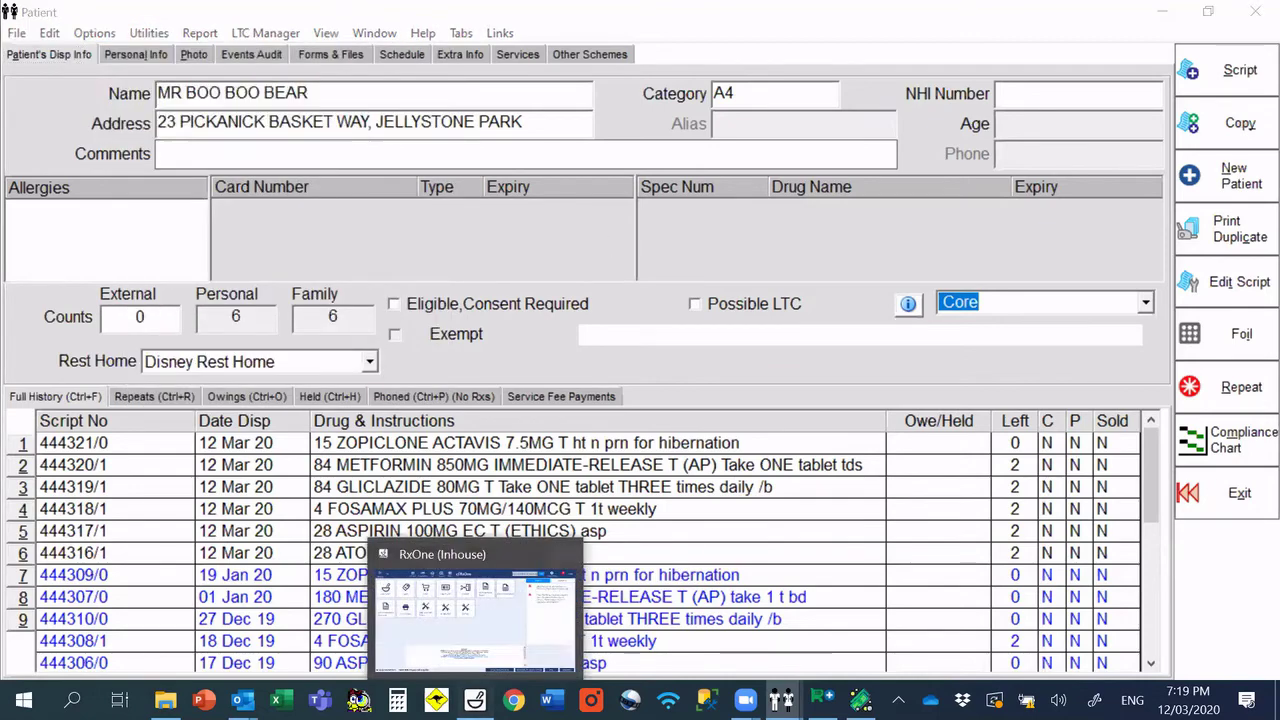
Step: On the RxOne home screen, search features for 'RxOne' and pick a matching suggestion
click(475, 700)
click(885, 53)
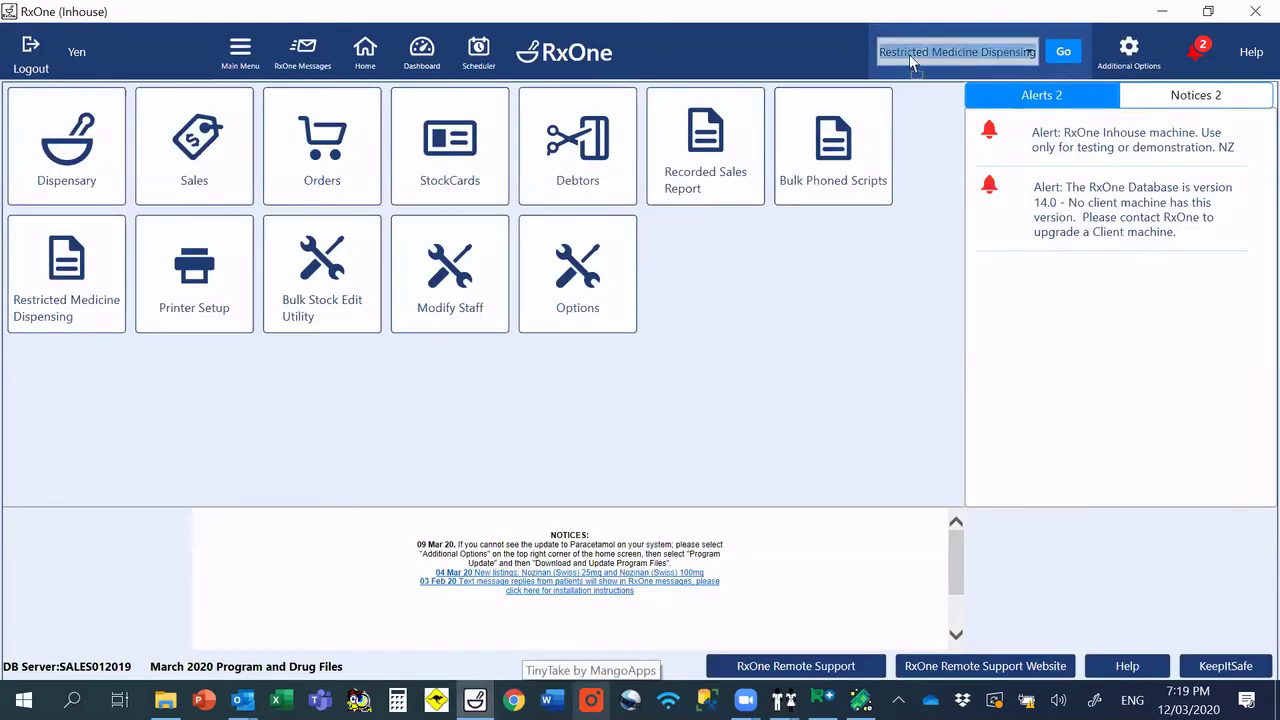
click(1010, 57)
text(Rxone)
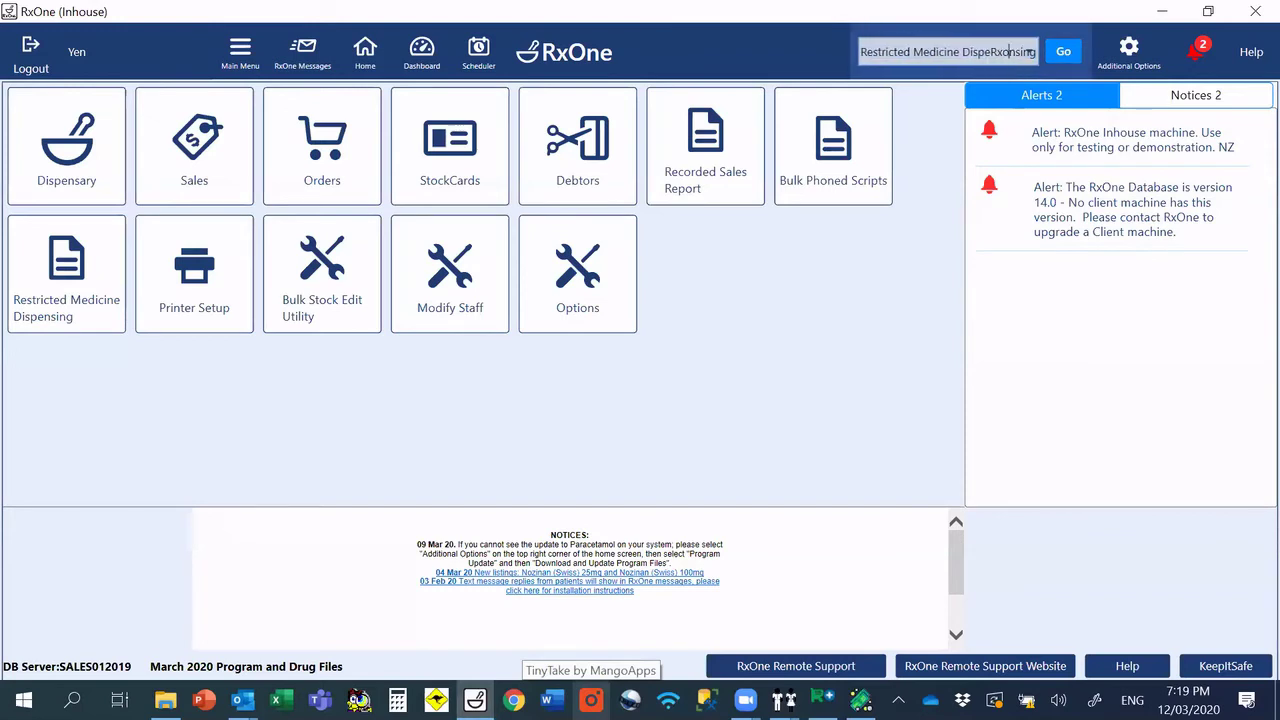
drag(849, 52, 1050, 55)
text(RxOne Consulting)
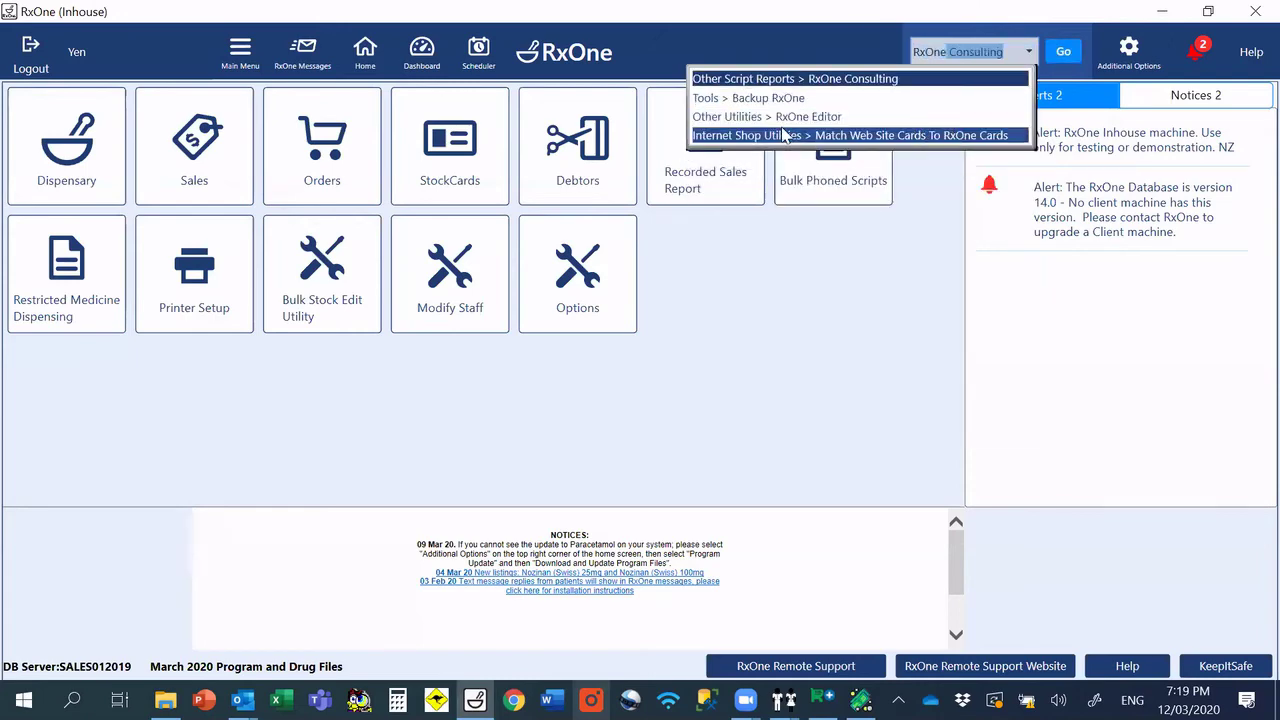
click(785, 117)
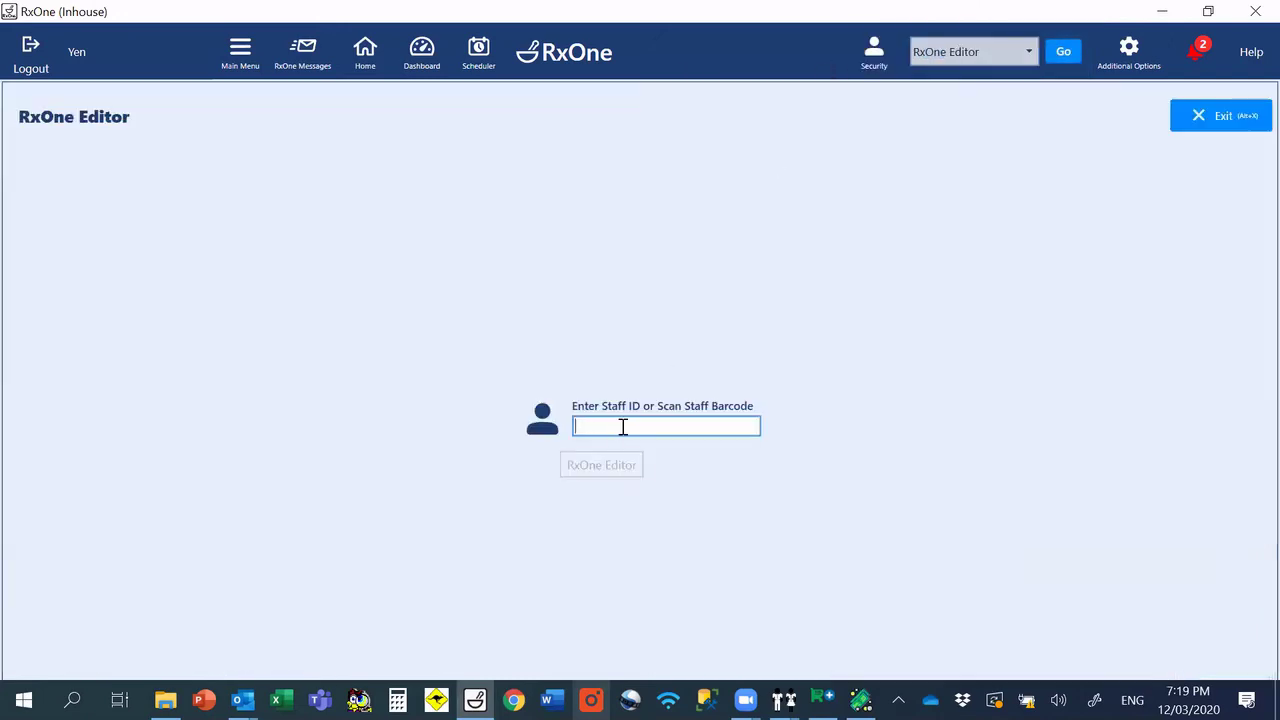
Step: Enter the RxOne Editor with the staff ID and open the Consultancy Forms list
click(623, 427)
key(Return)
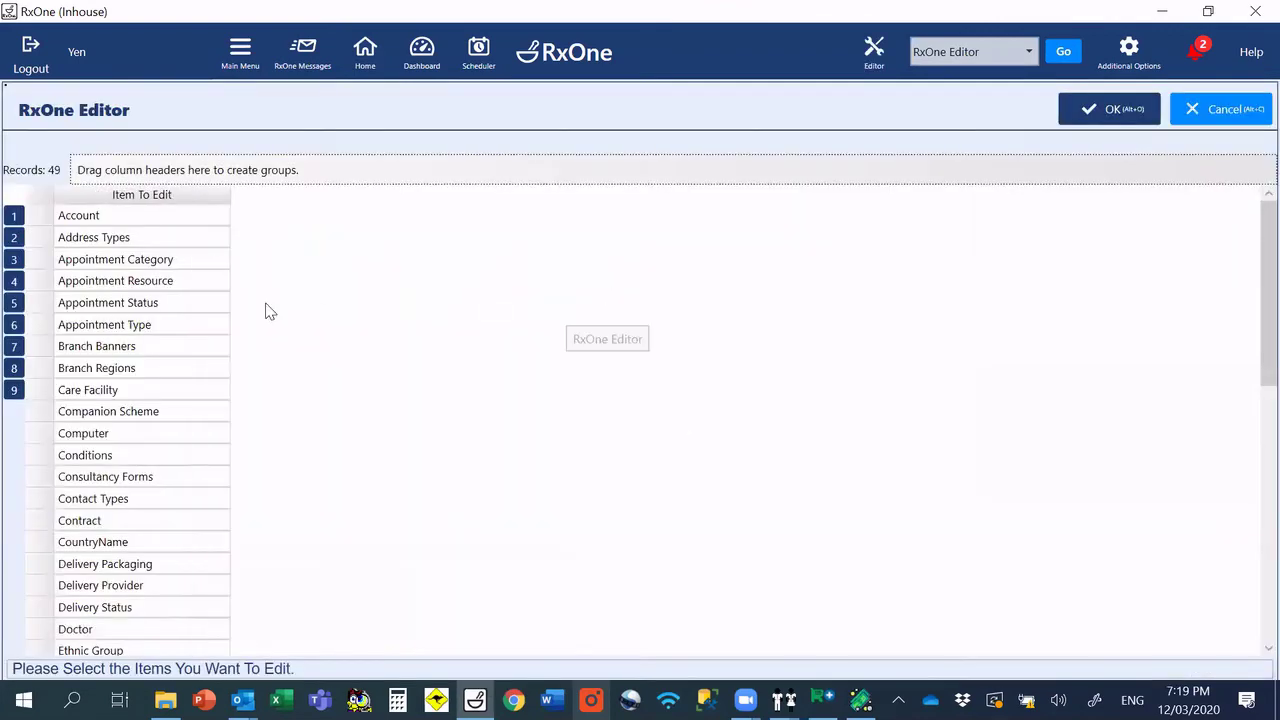
double_click(127, 485)
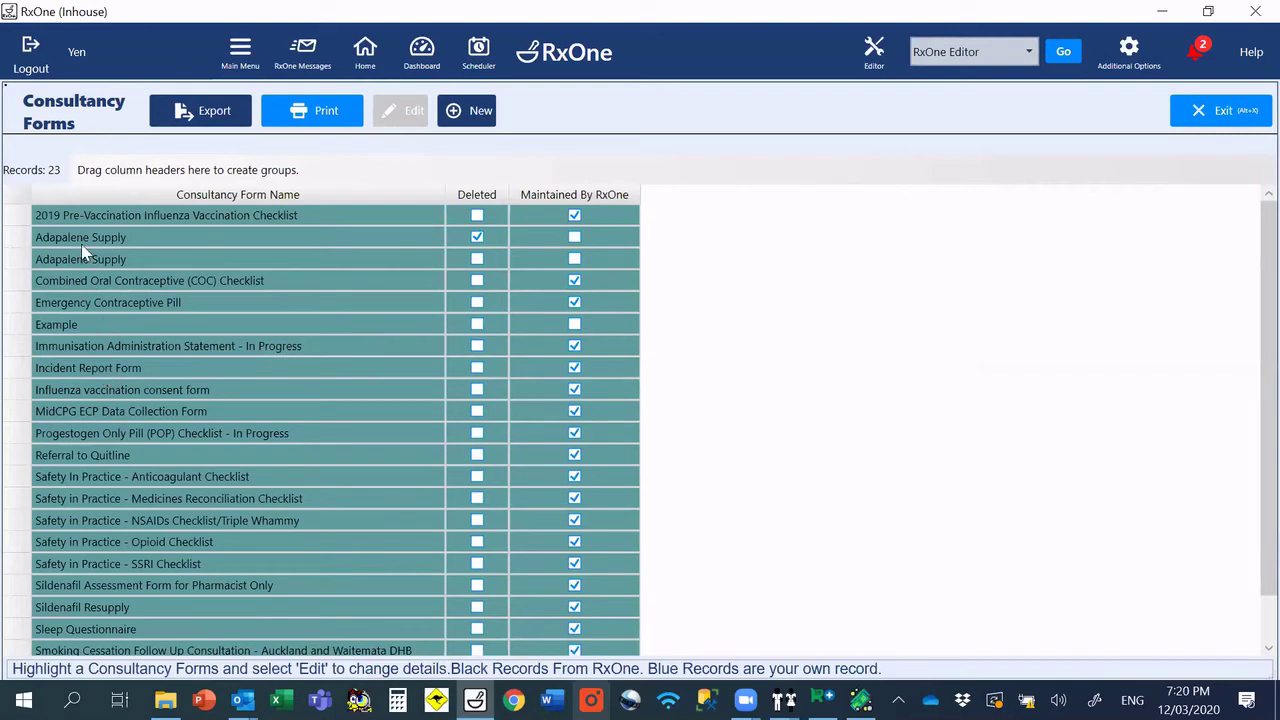
Step: View the Trimethoprim and deleted Adapalene Supply forms, cancel without changes, and exit the editor
scroll(104, 631, down, 1)
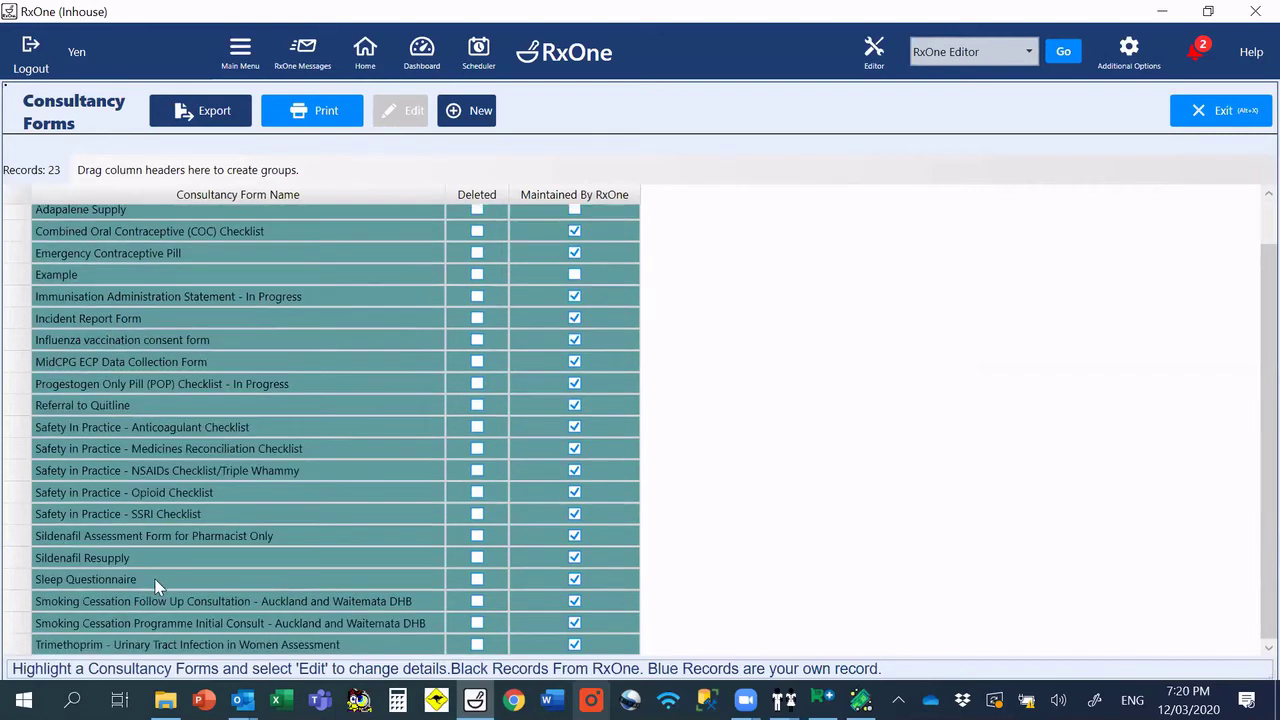
double_click(134, 645)
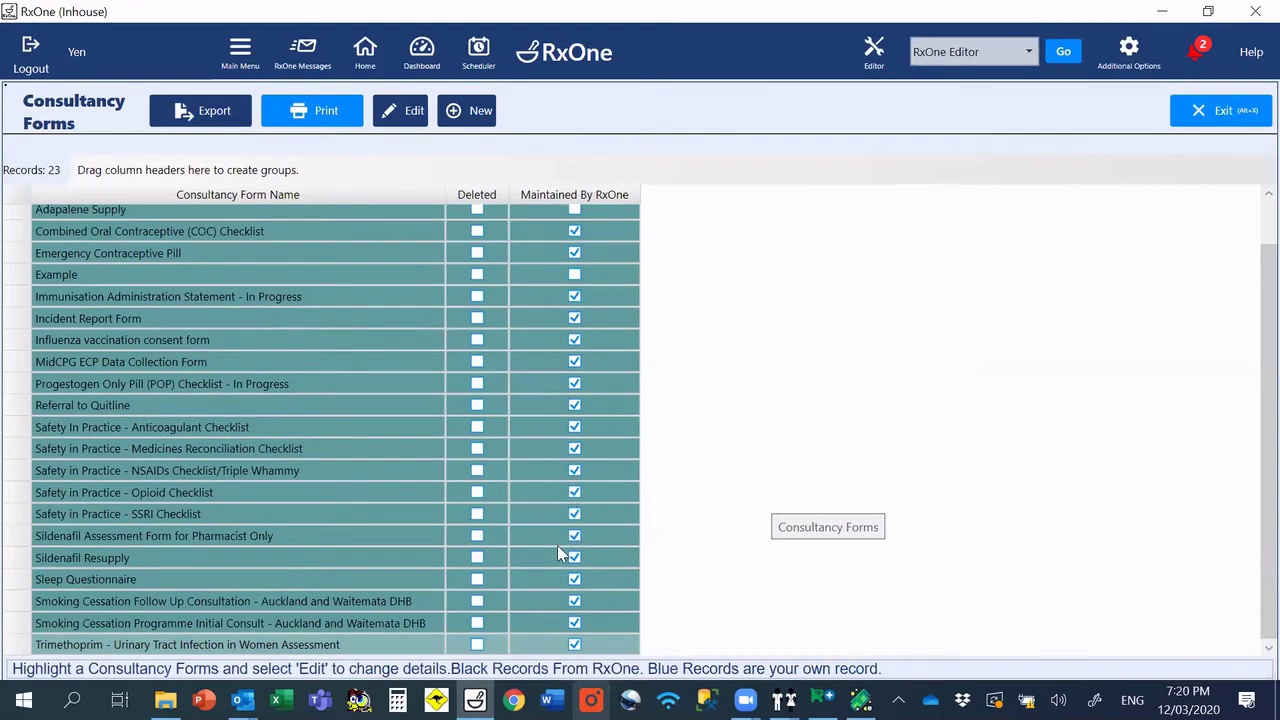
scroll(563, 552, up, 1)
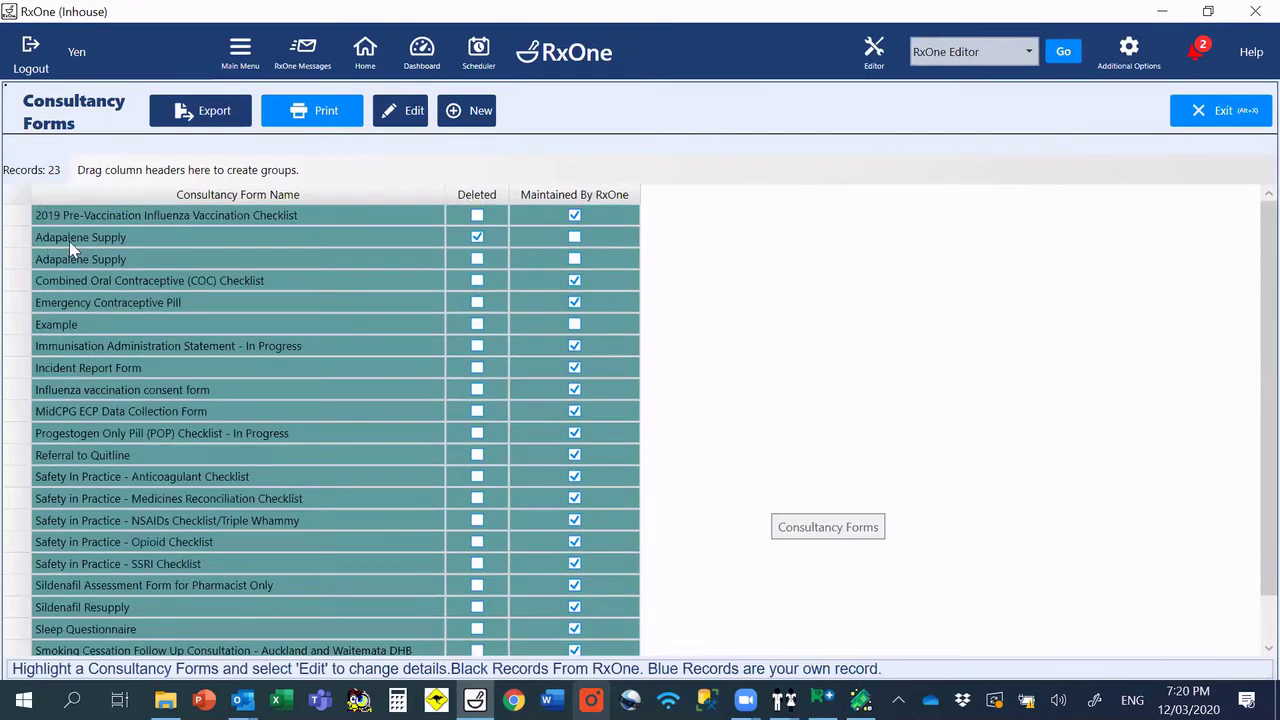
double_click(140, 236)
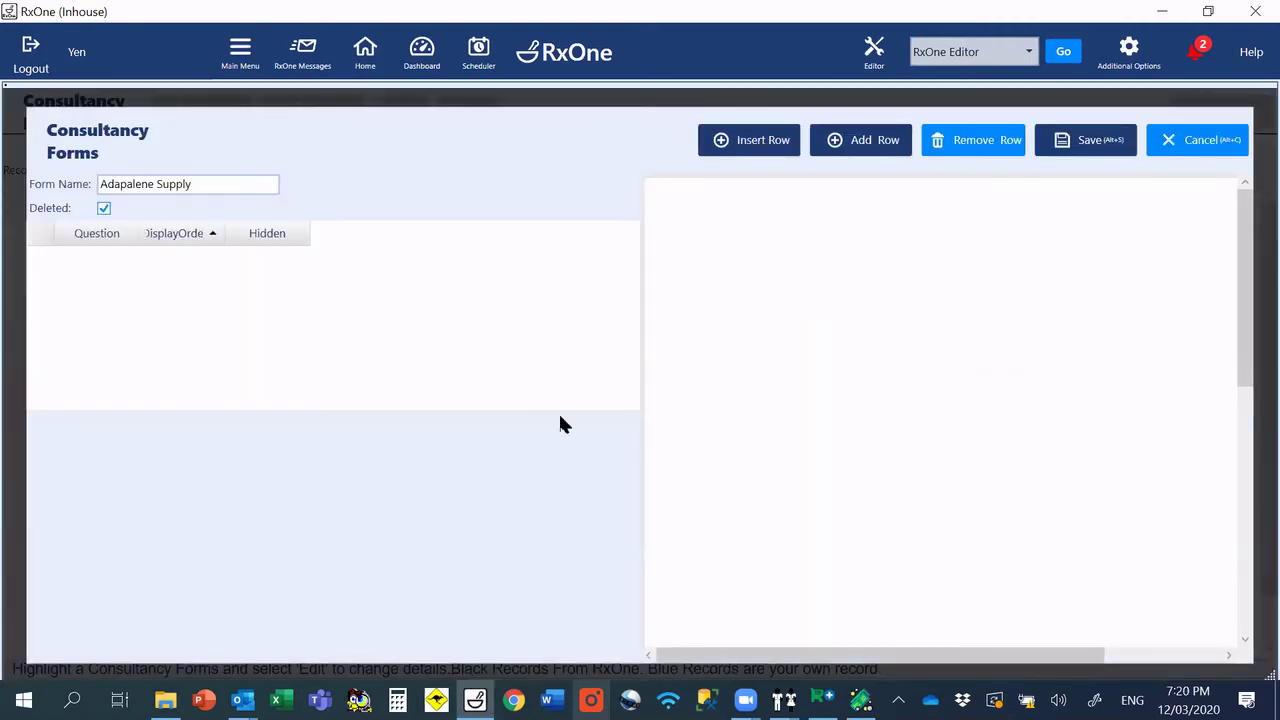
click(1186, 136)
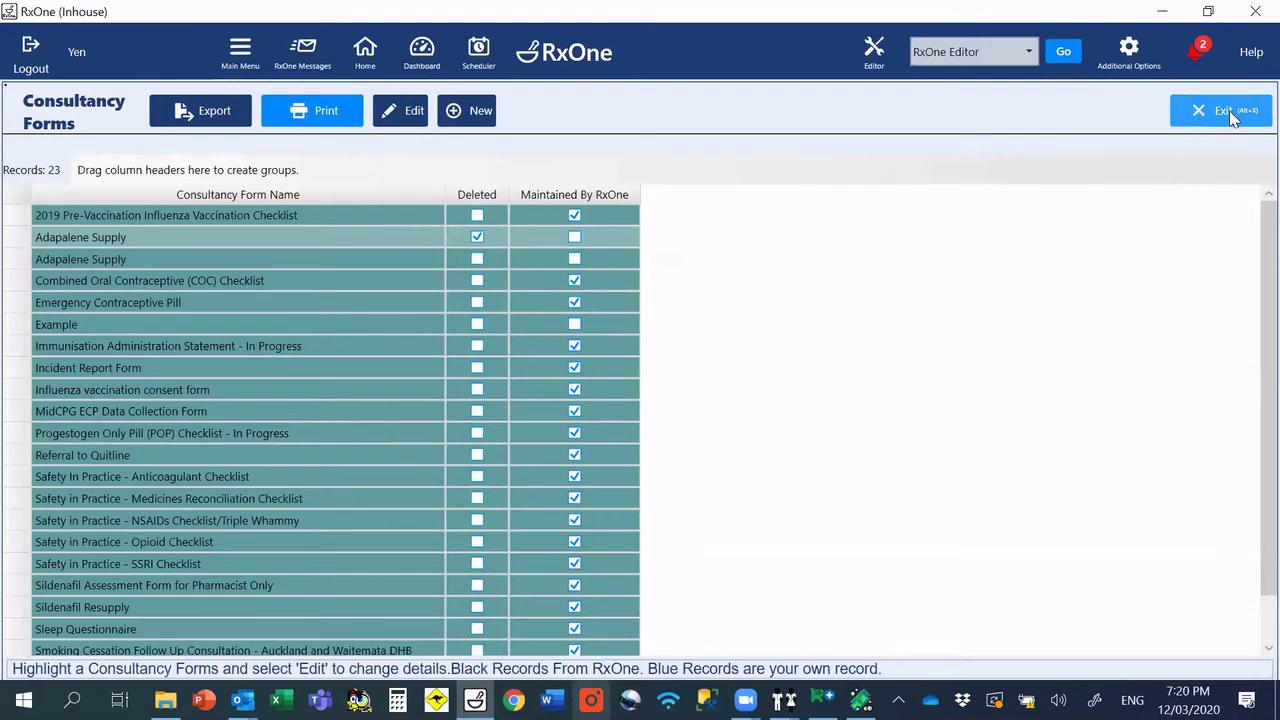
click(1231, 115)
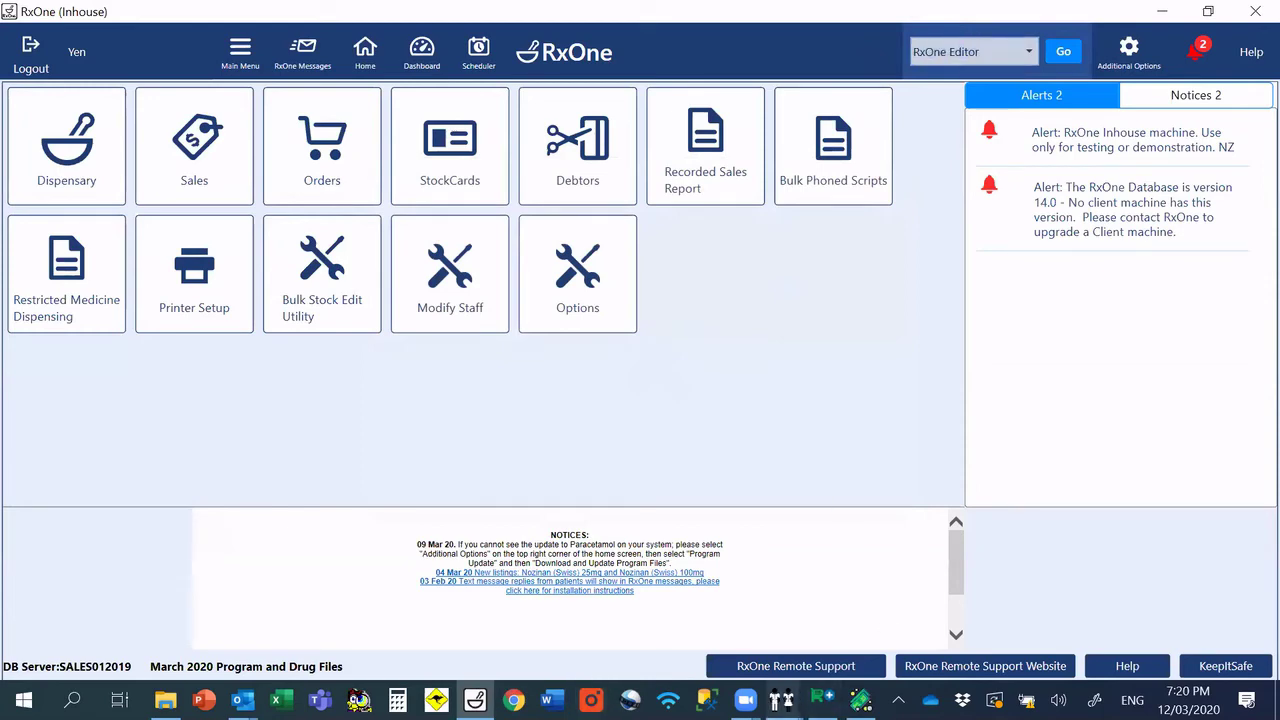
mouse_move(783, 700)
click(833, 560)
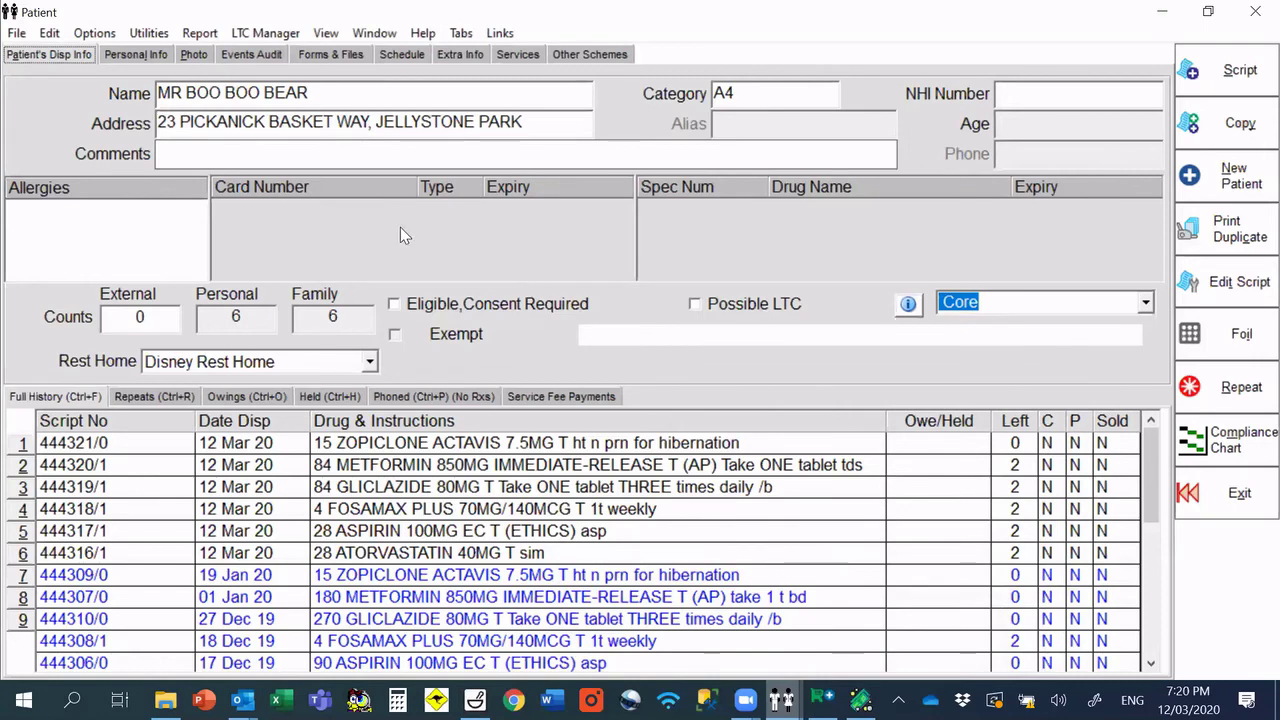
click(155, 33)
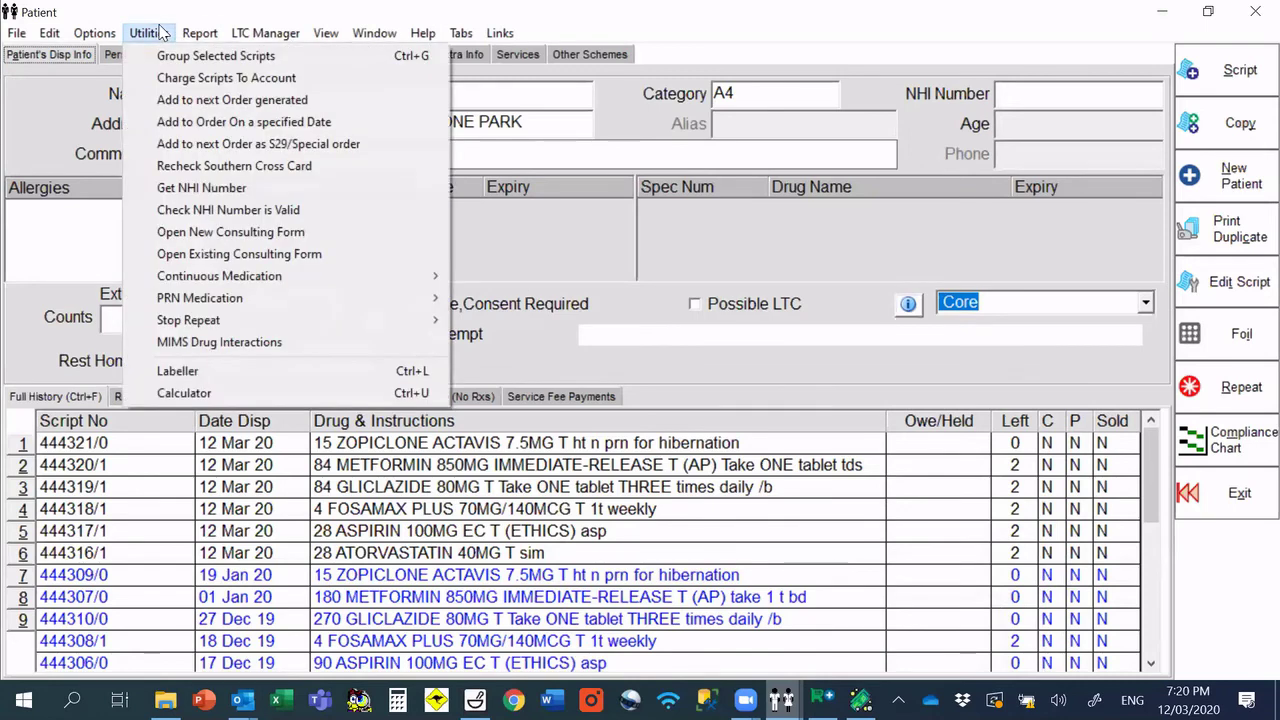
click(16, 132)
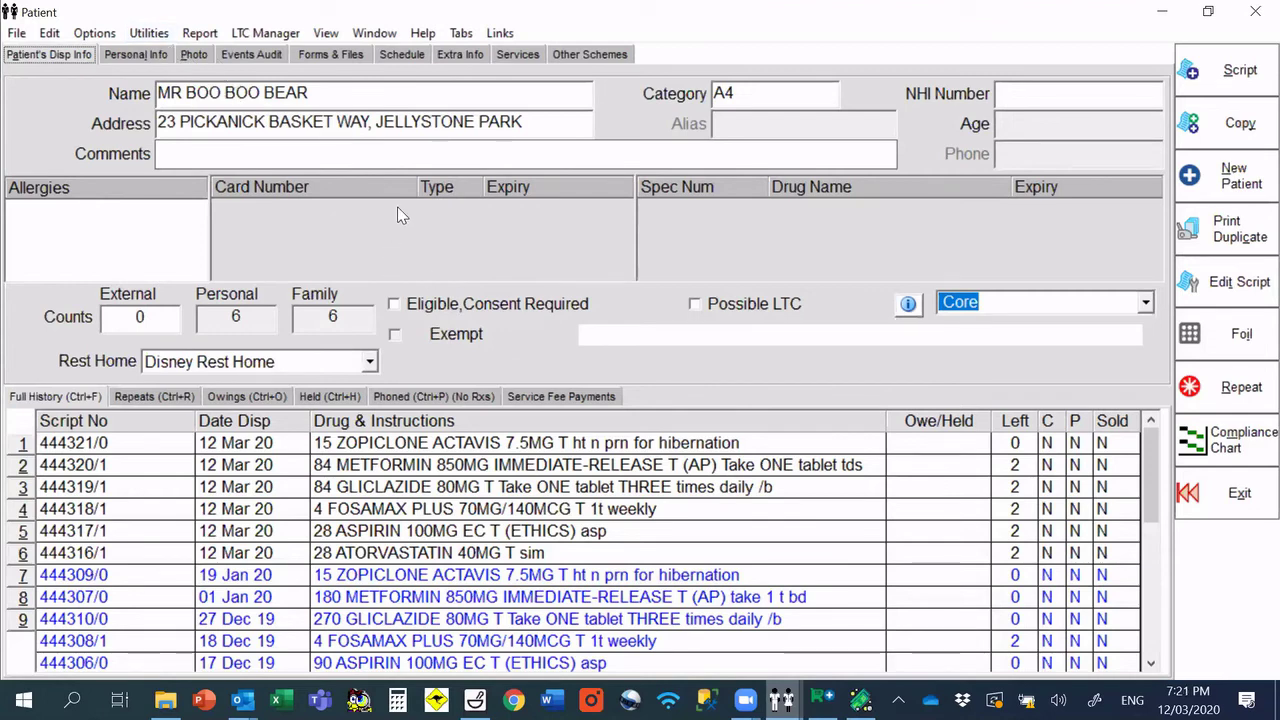
click(162, 35)
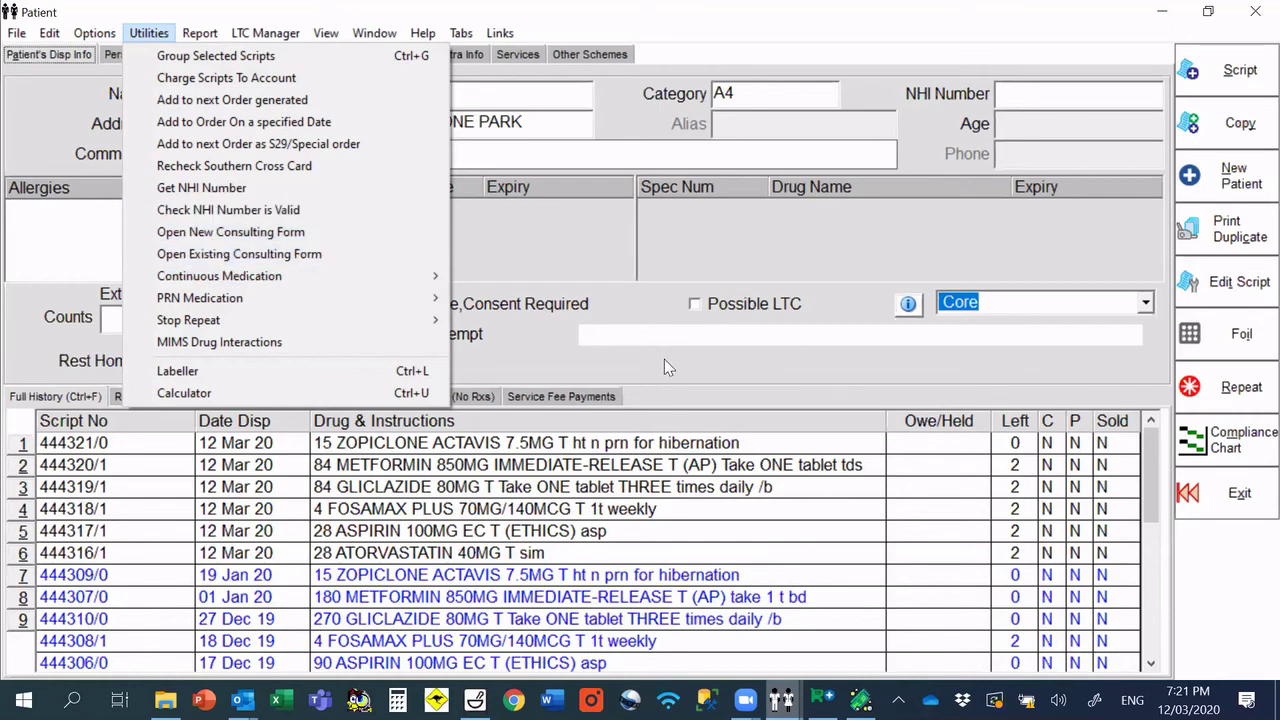
click(692, 356)
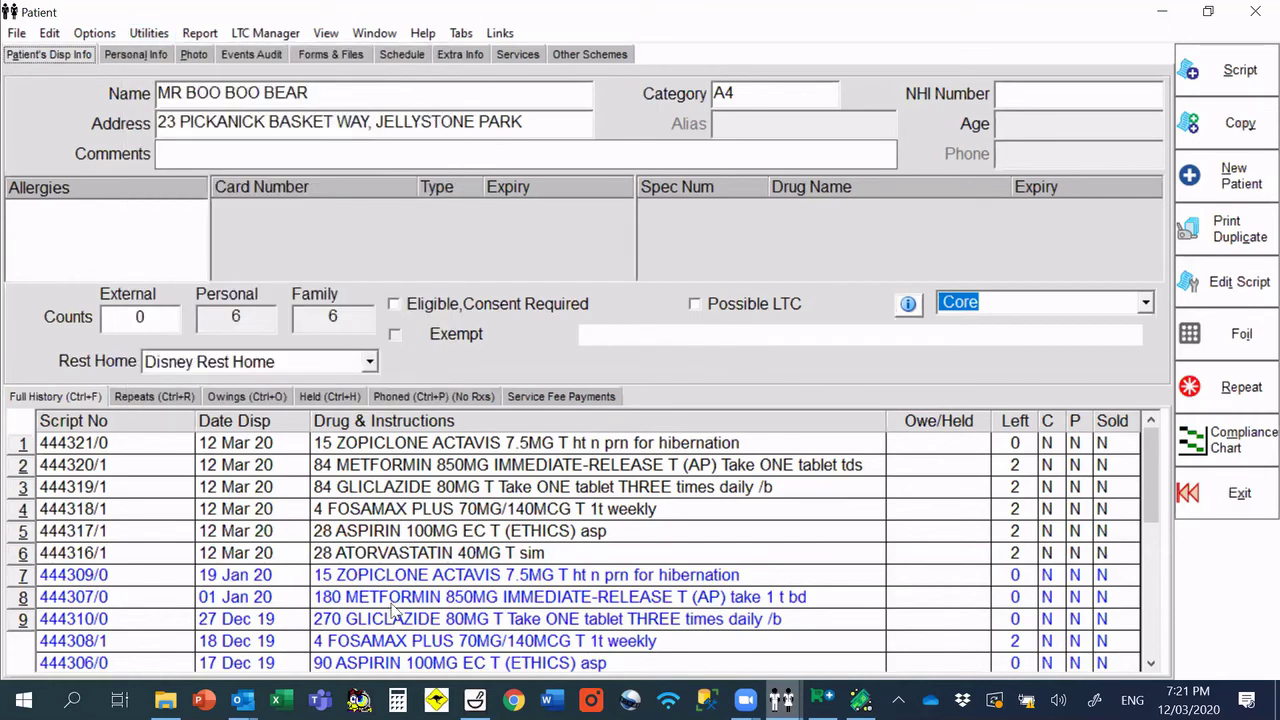
click(475, 700)
click(475, 610)
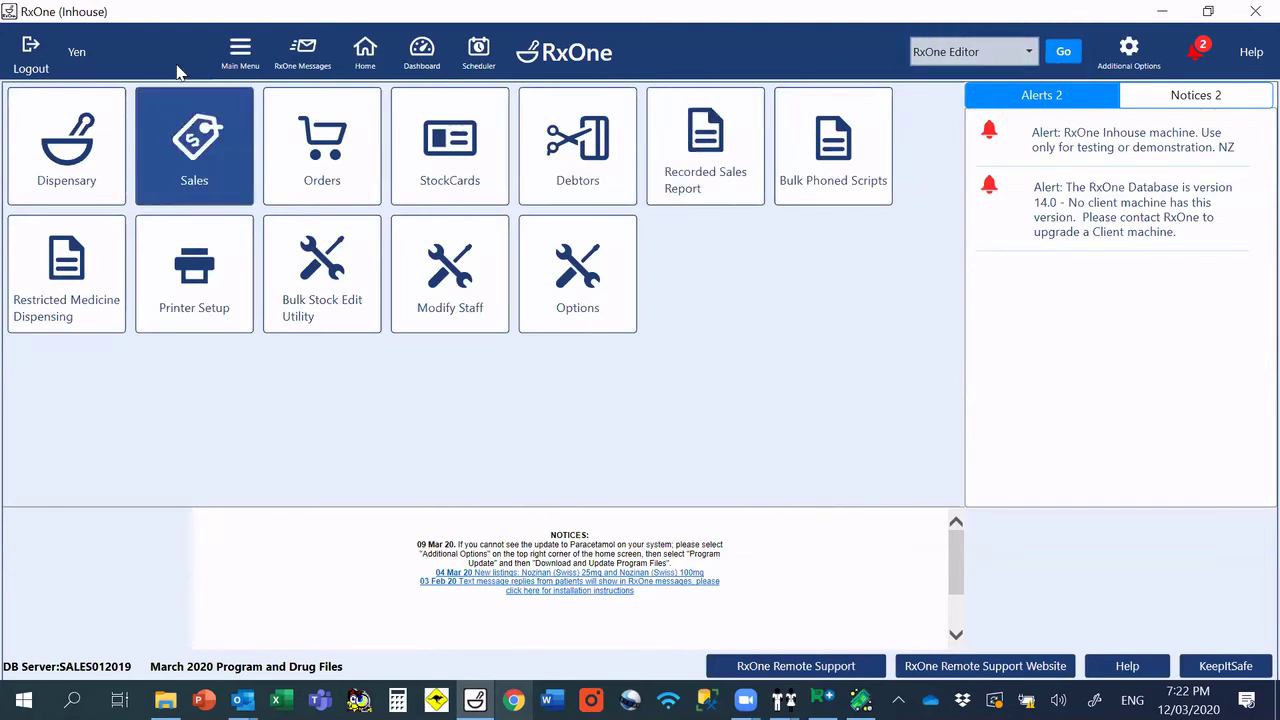
Step: Open the Drug Disp History / IMMP report under Reports > Drug Reports and confirm the staff ID
click(256, 53)
mouse_move(183, 298)
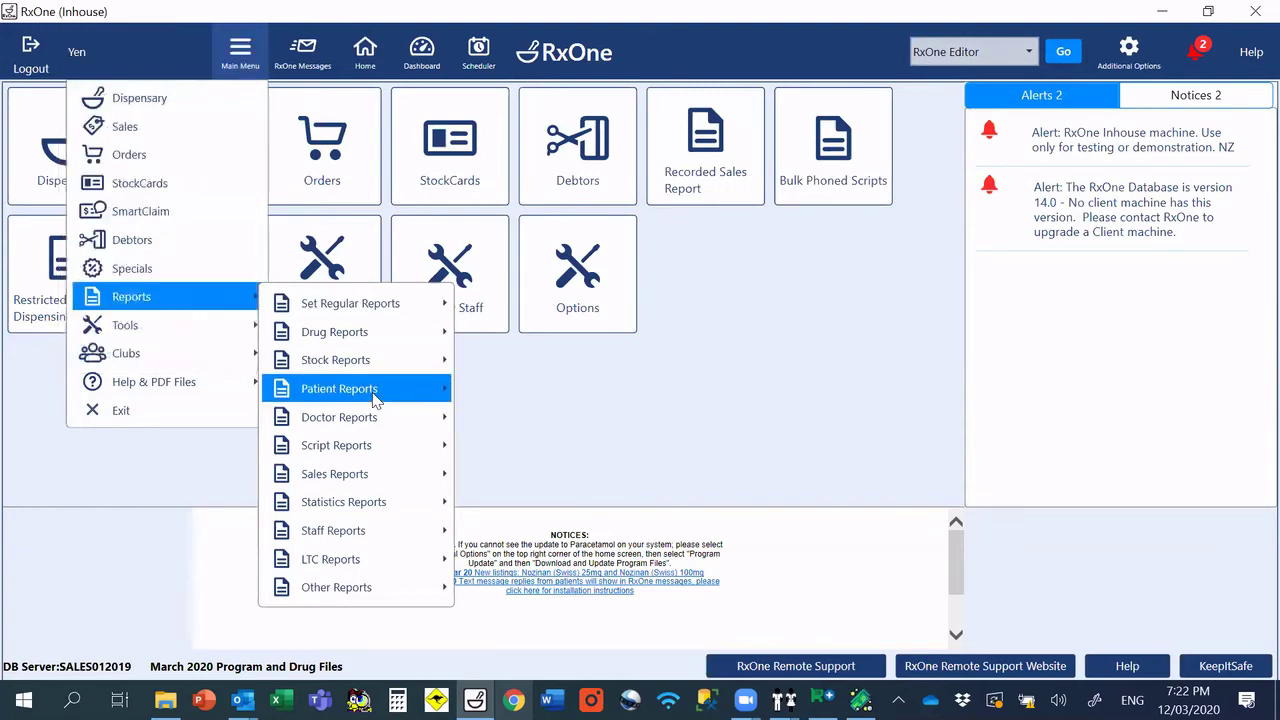
mouse_move(376, 399)
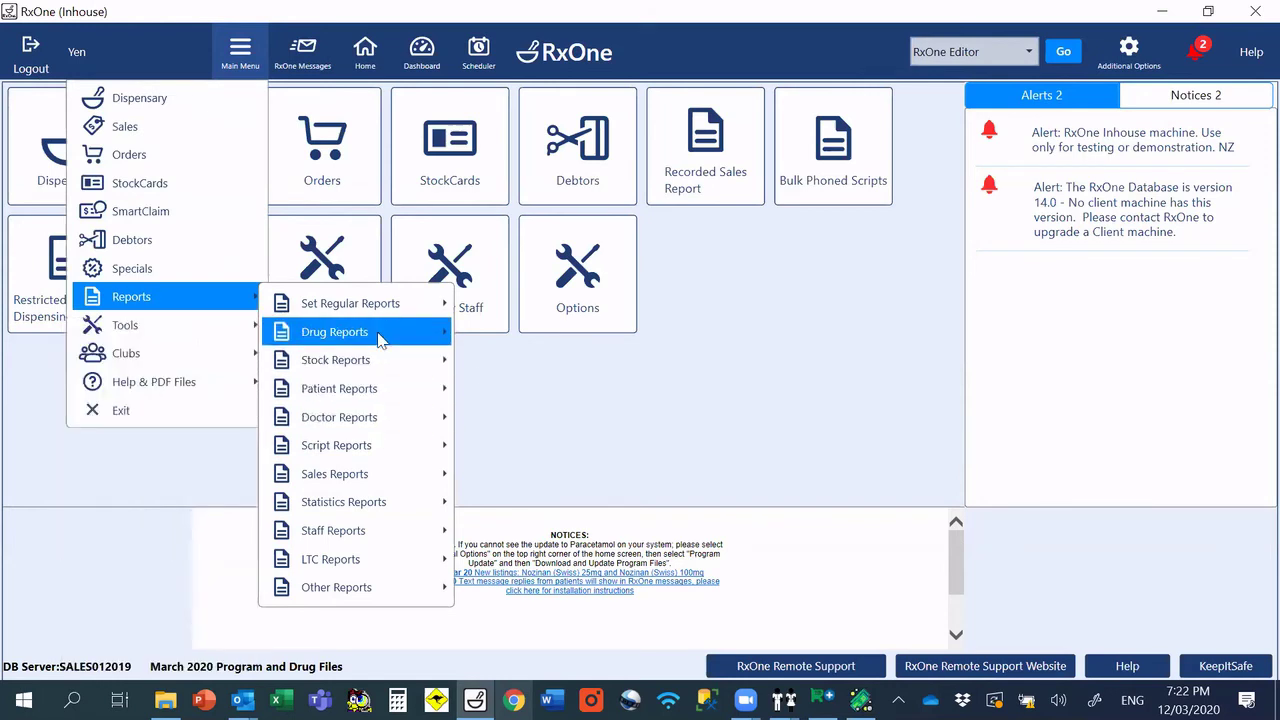
mouse_move(379, 337)
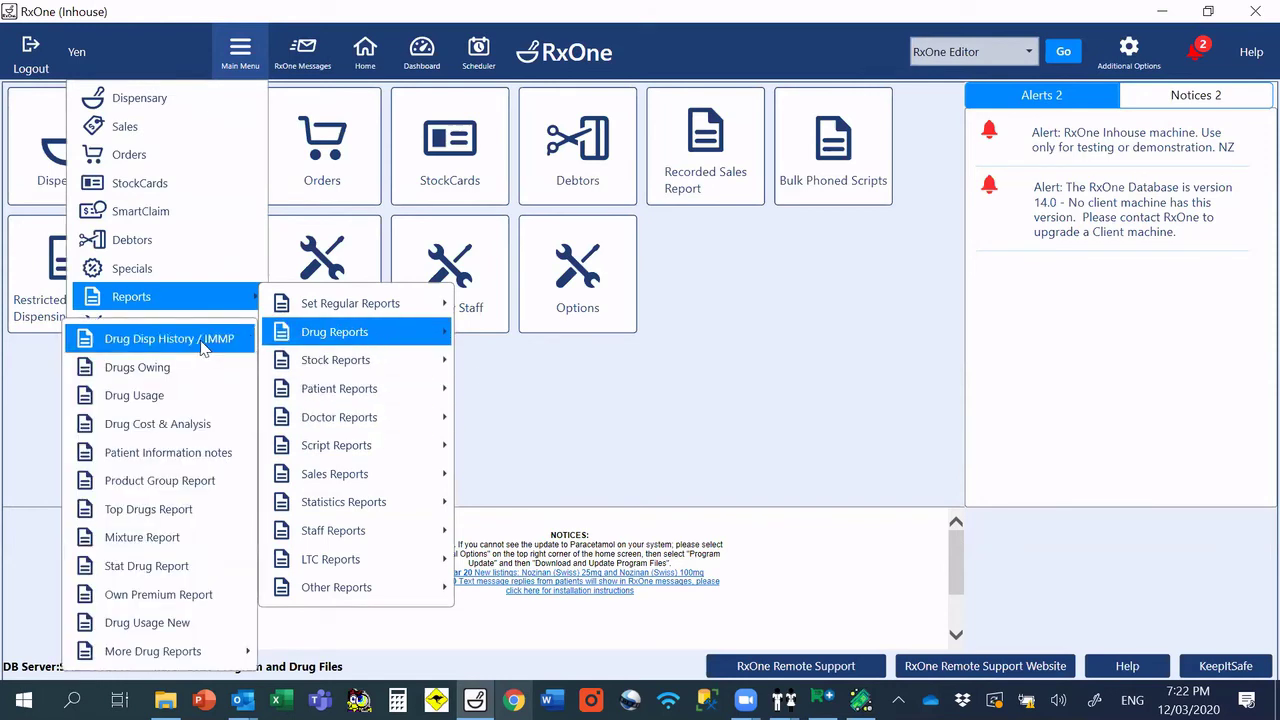
click(200, 340)
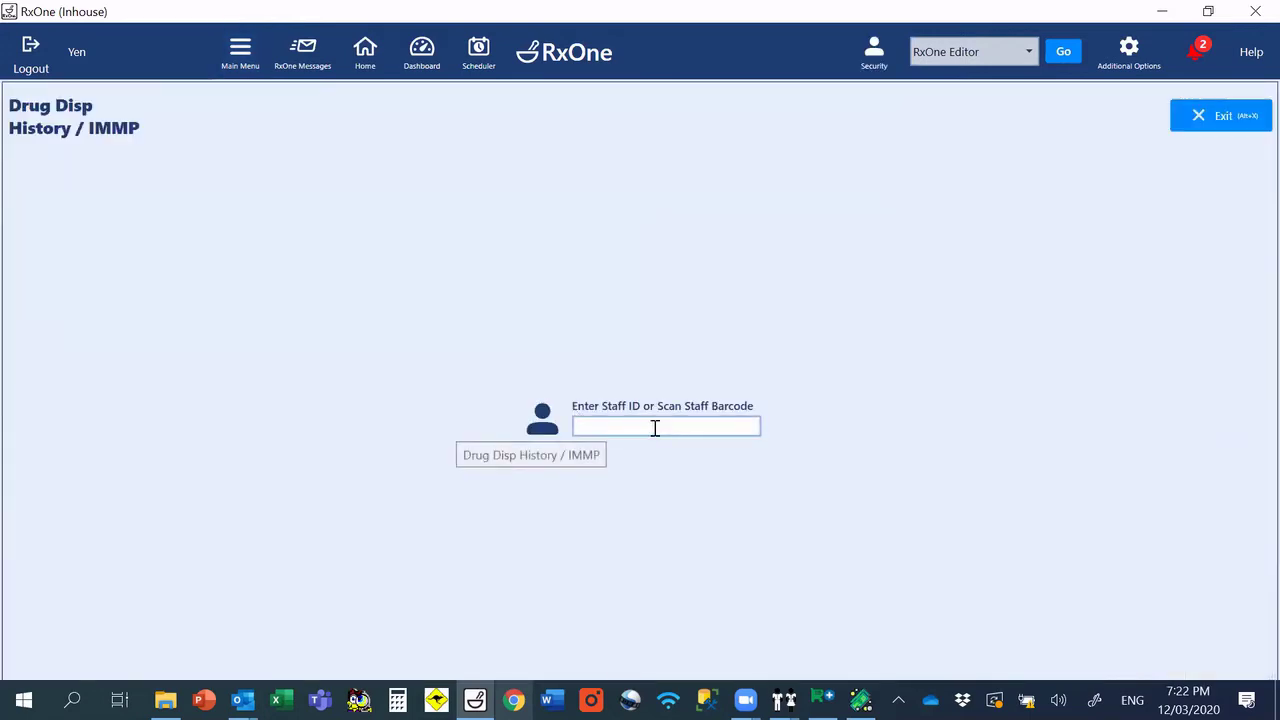
click(655, 428)
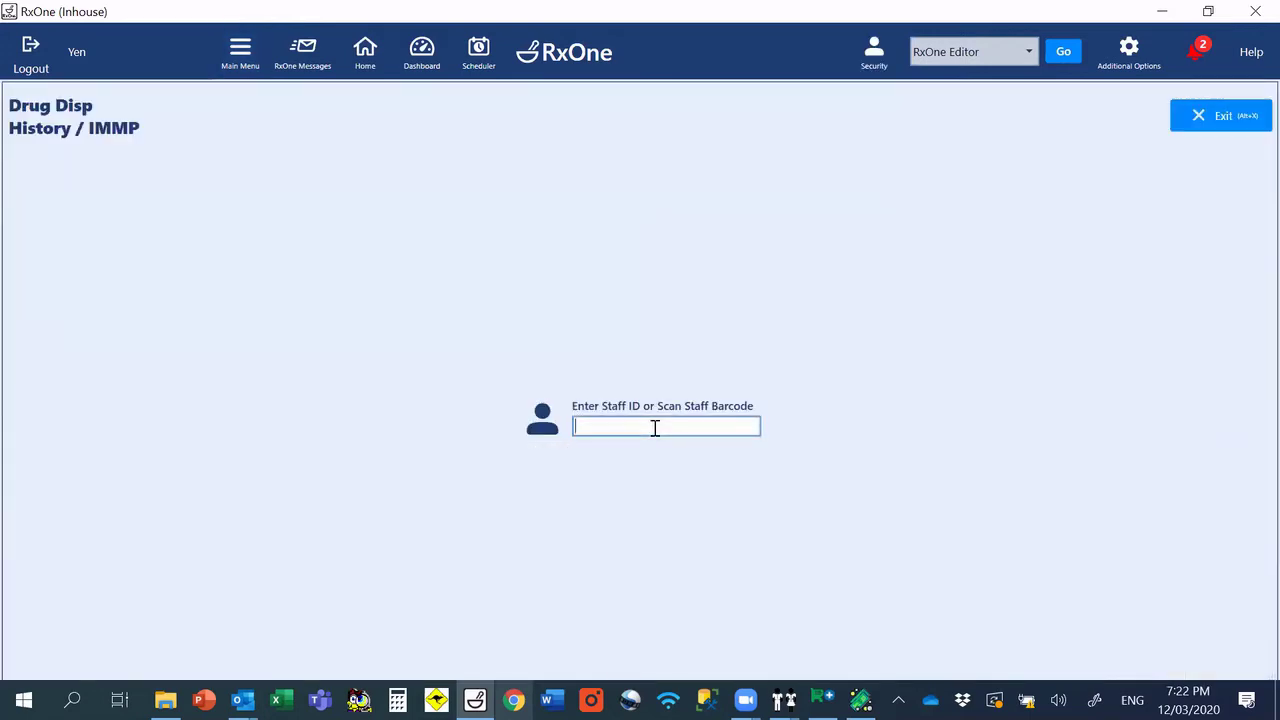
key(Return)
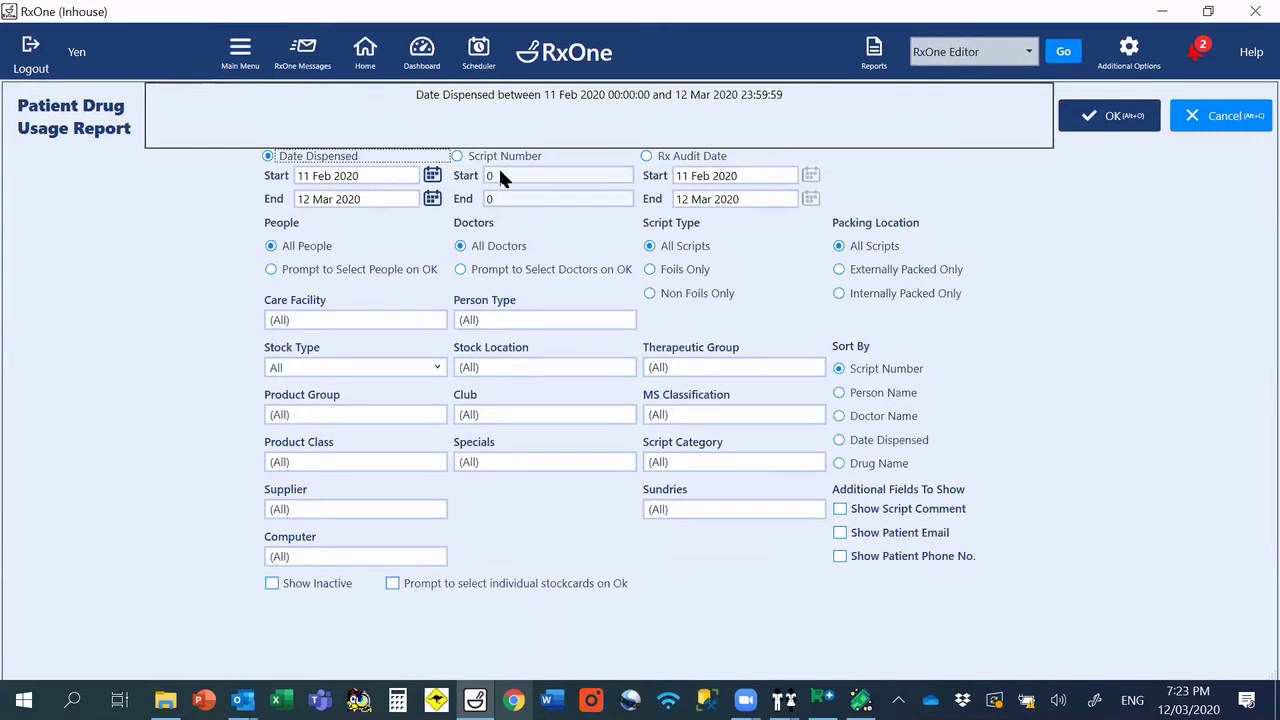
Step: Pick 01 Mar 2019 as the start date, sort by Person Name, and run the report
click(432, 176)
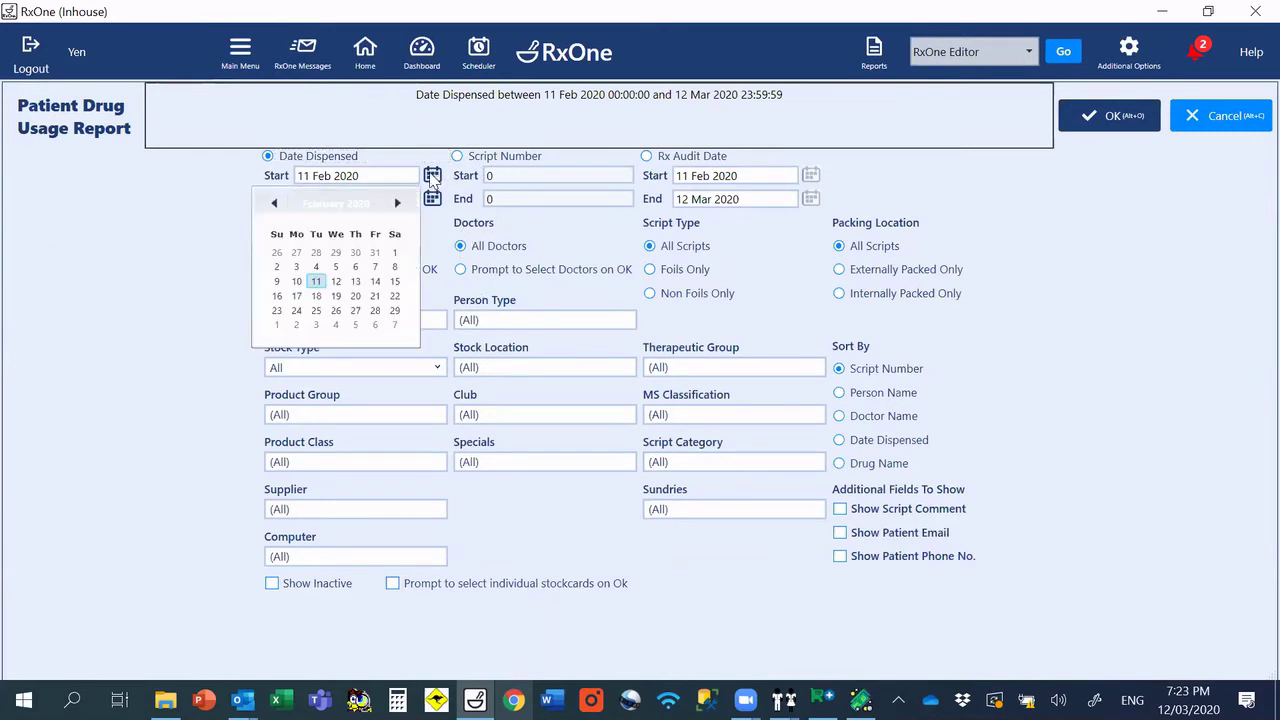
click(275, 205)
click(275, 205)
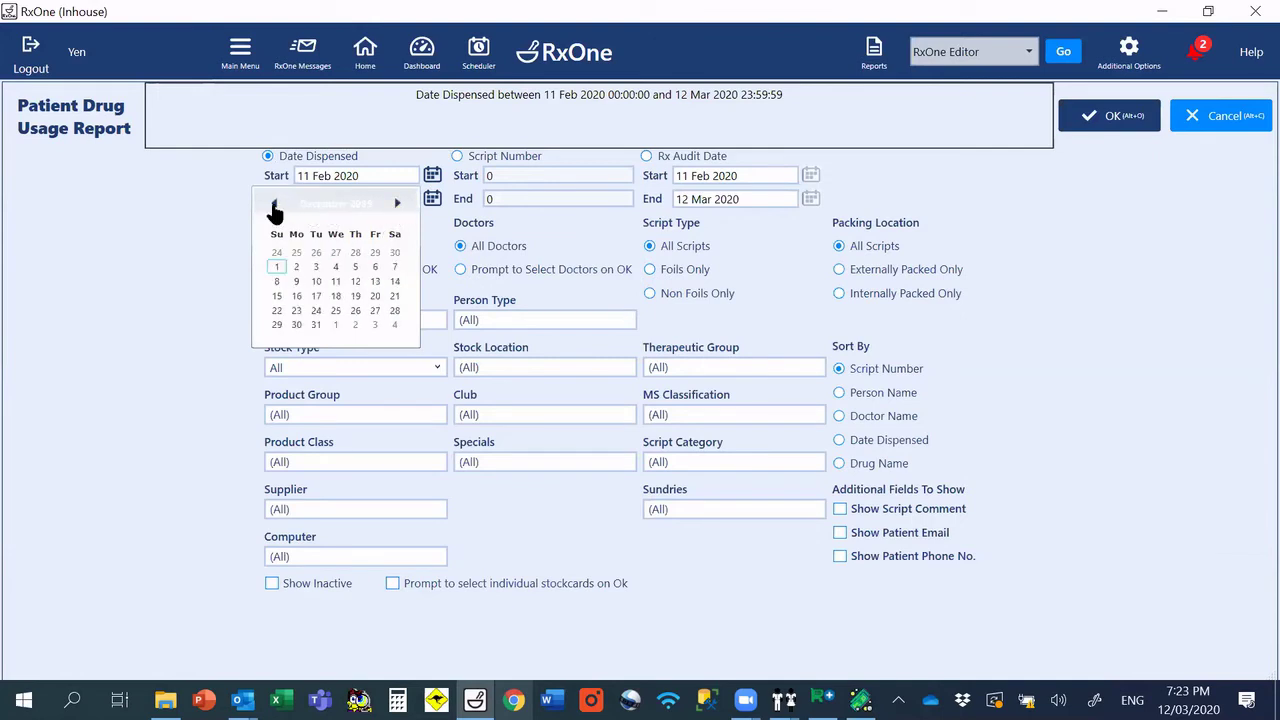
click(275, 205)
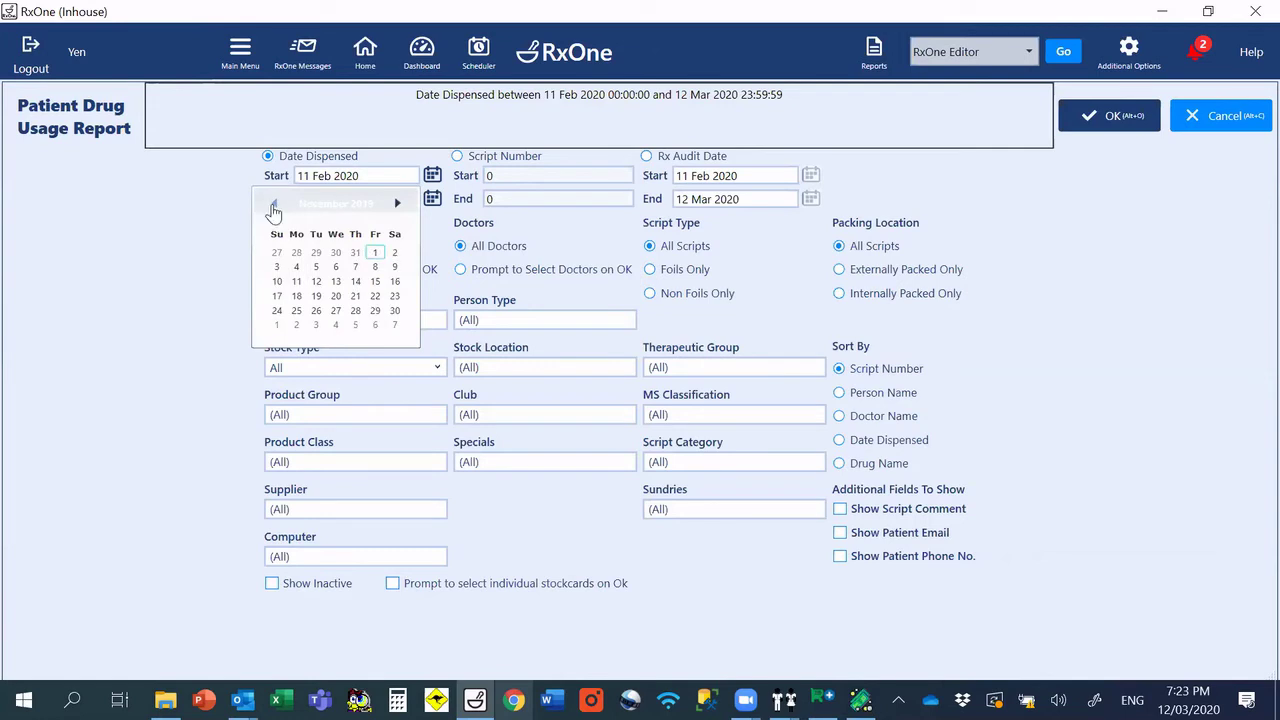
click(275, 205)
click(275, 205)
click(275, 205)
click(275, 205)
click(275, 205)
click(275, 205)
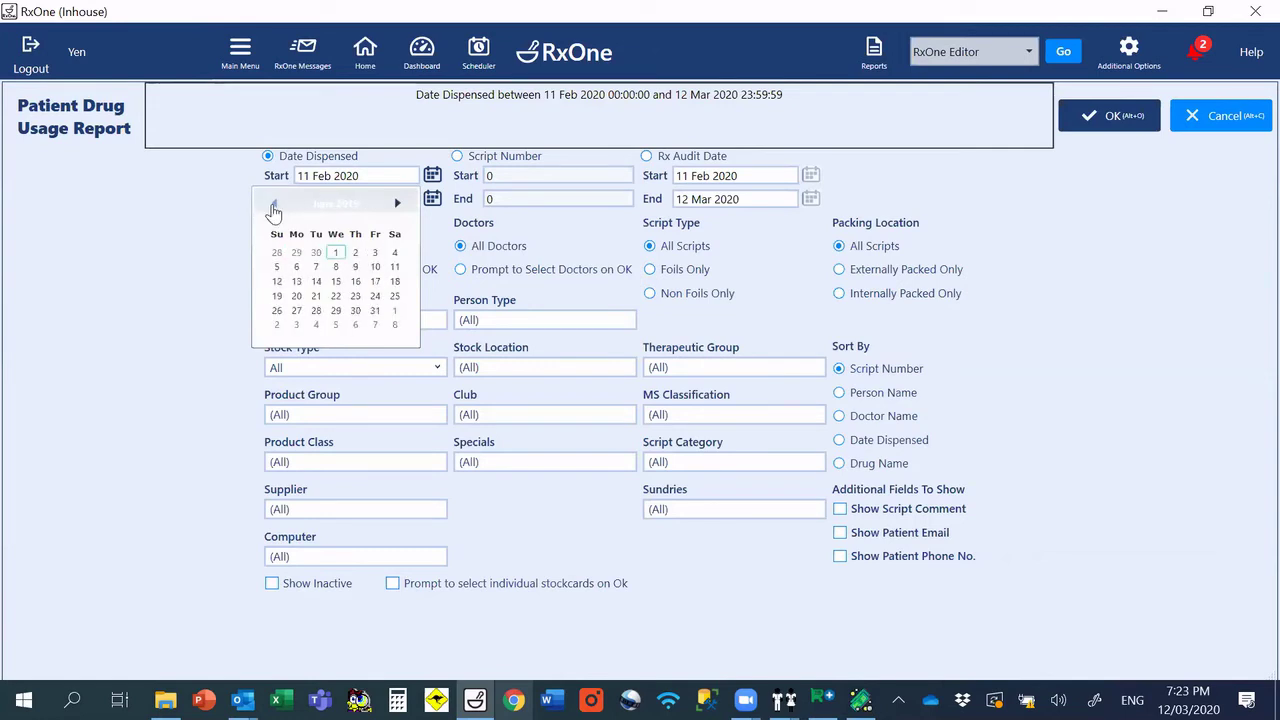
click(275, 205)
click(275, 205)
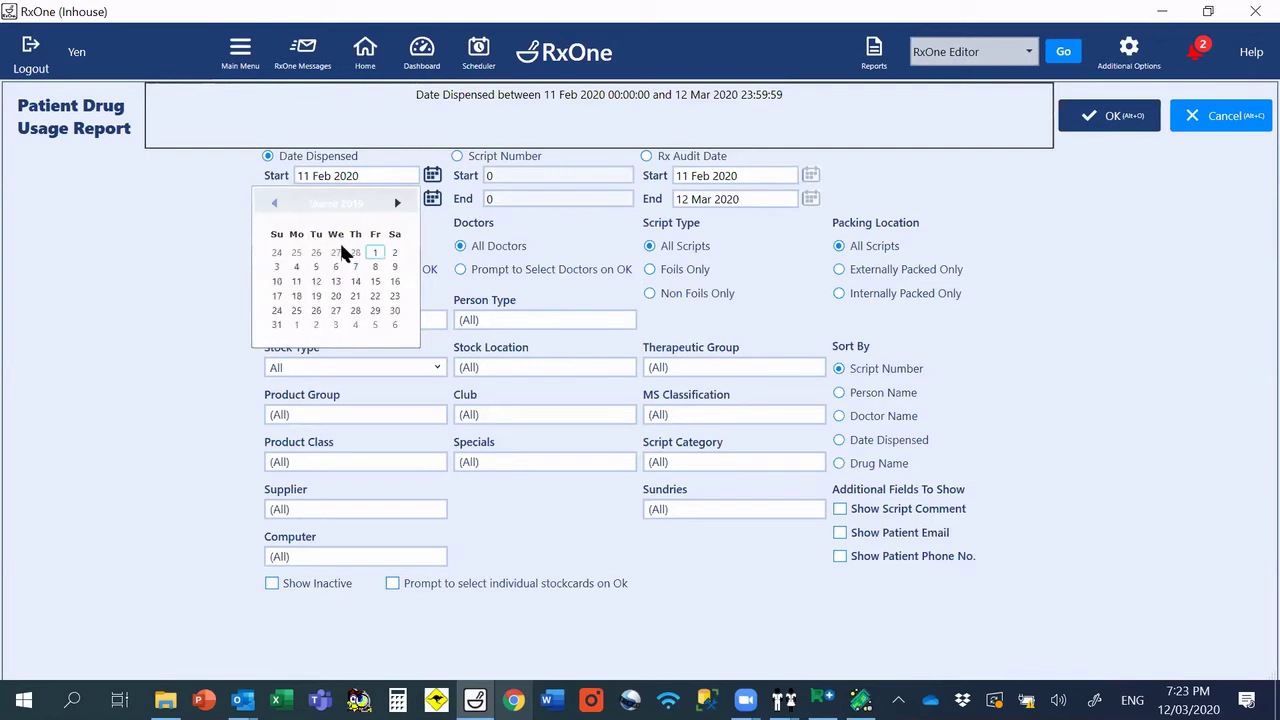
click(377, 252)
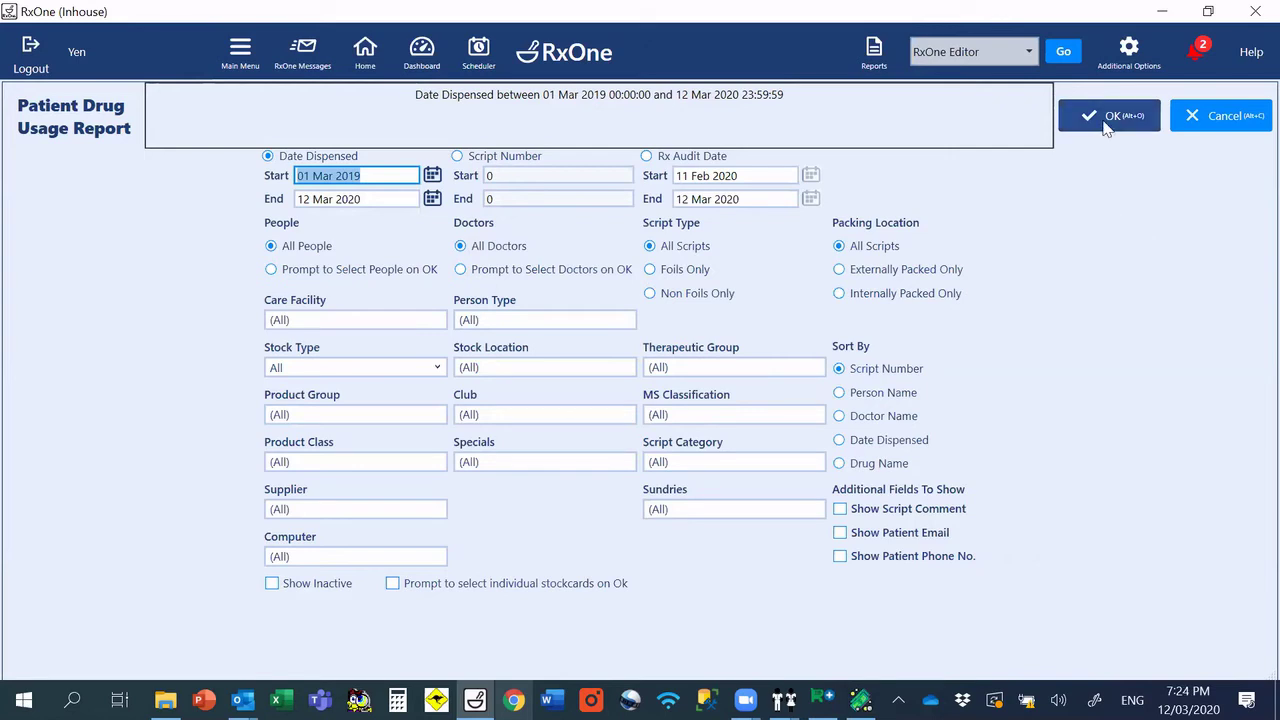
click(840, 396)
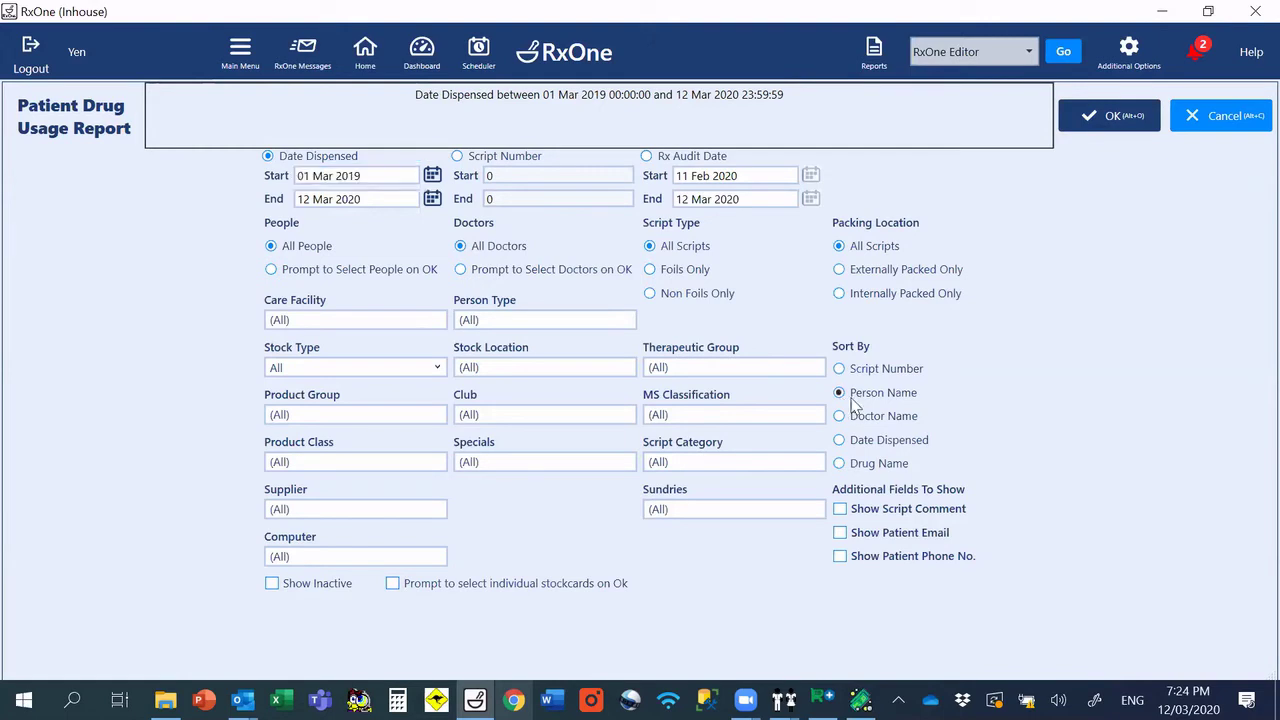
click(1112, 118)
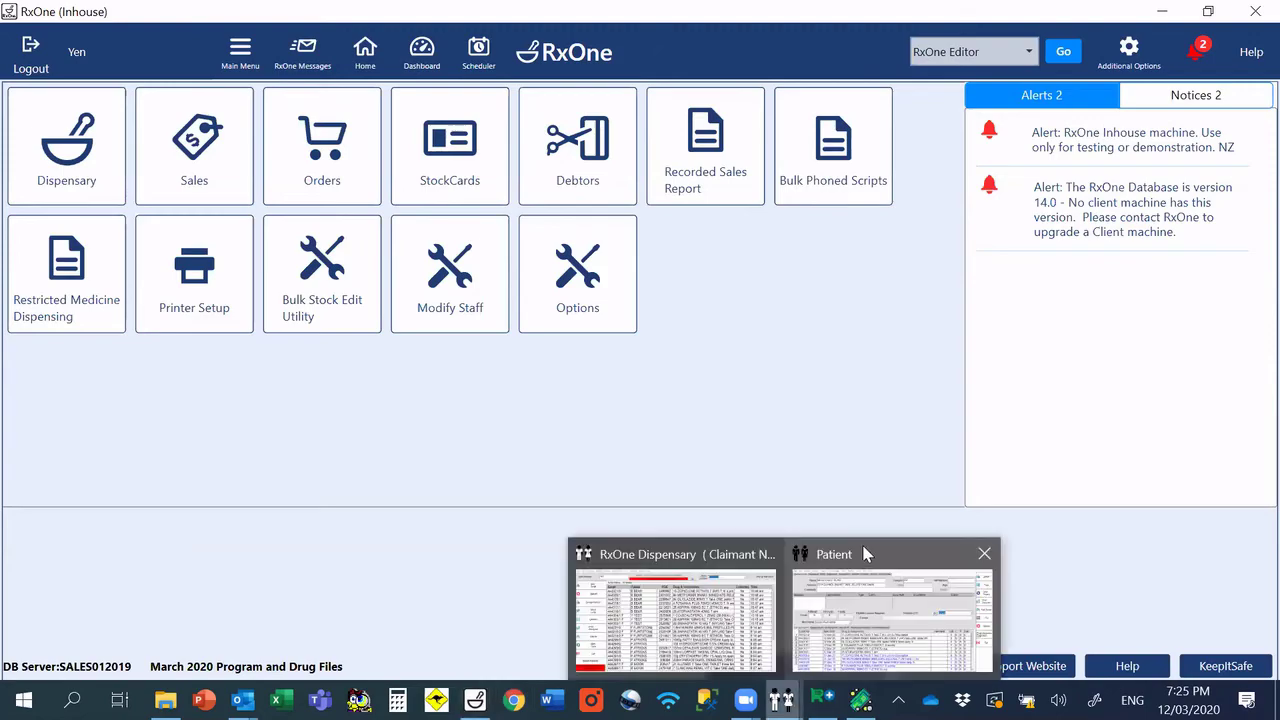
Step: Close the leftover Patient window and its search
click(866, 551)
key(Escape)
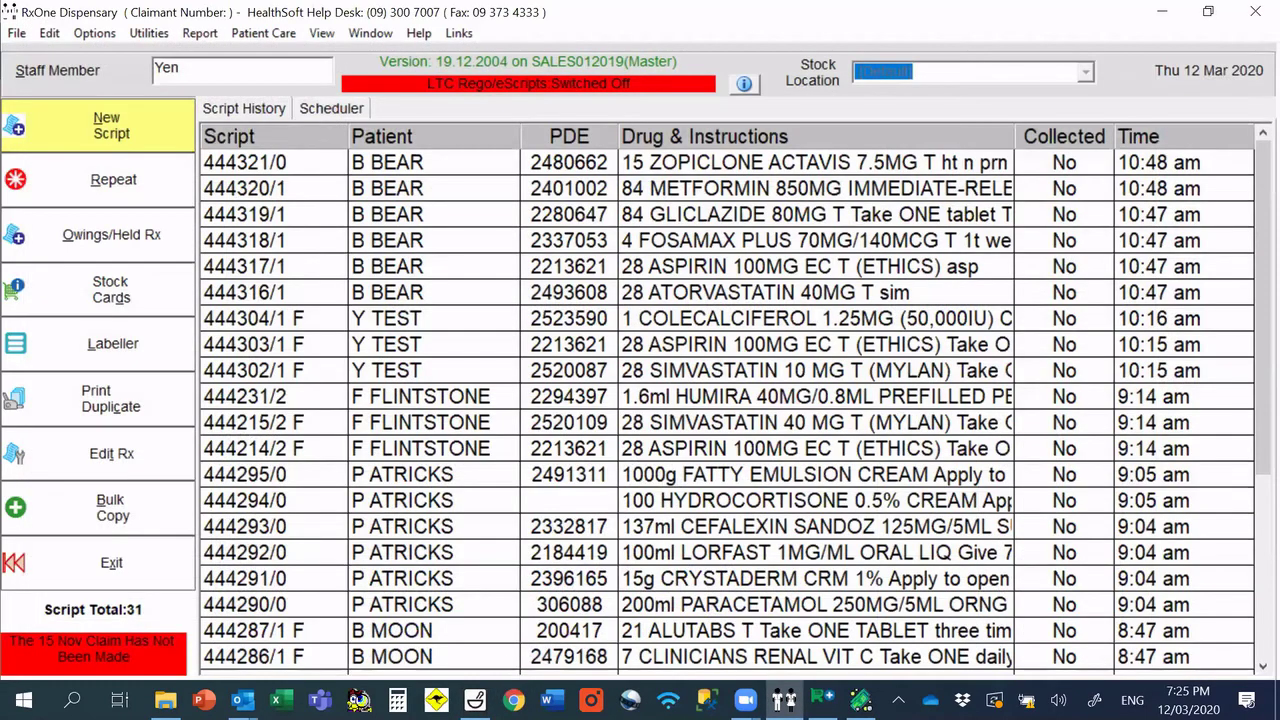
mouse_move(783, 700)
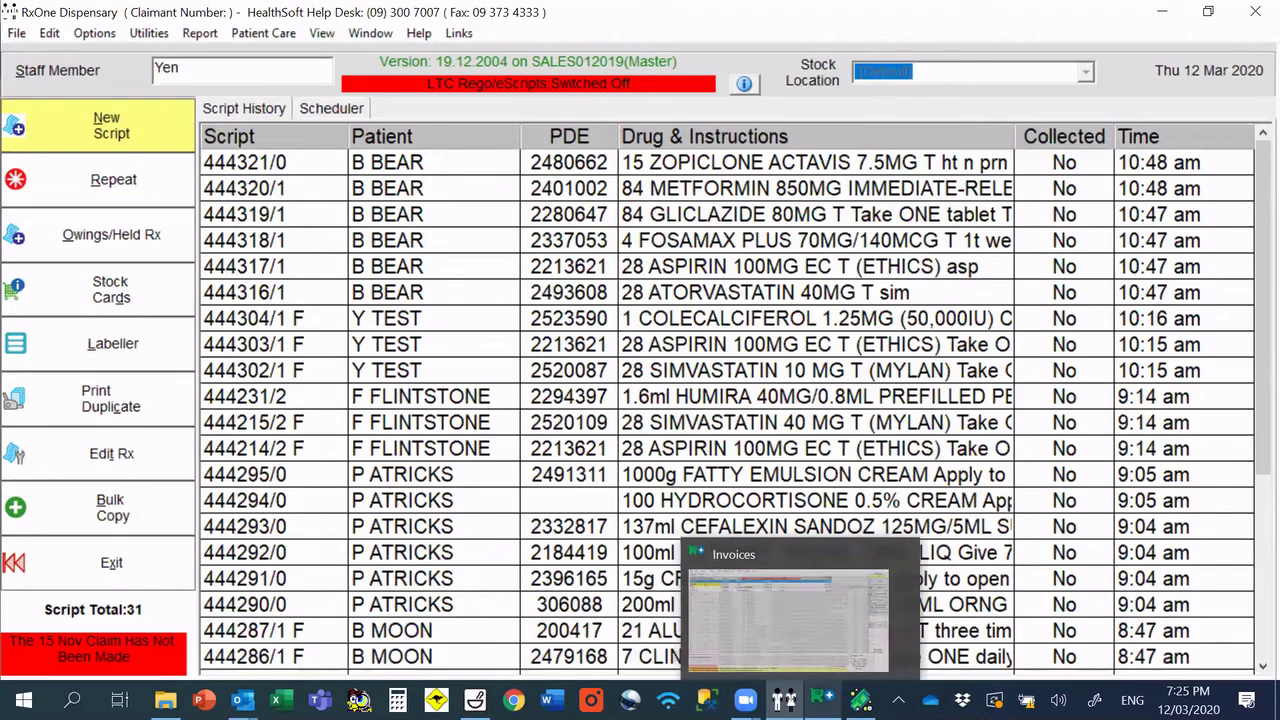
click(137, 117)
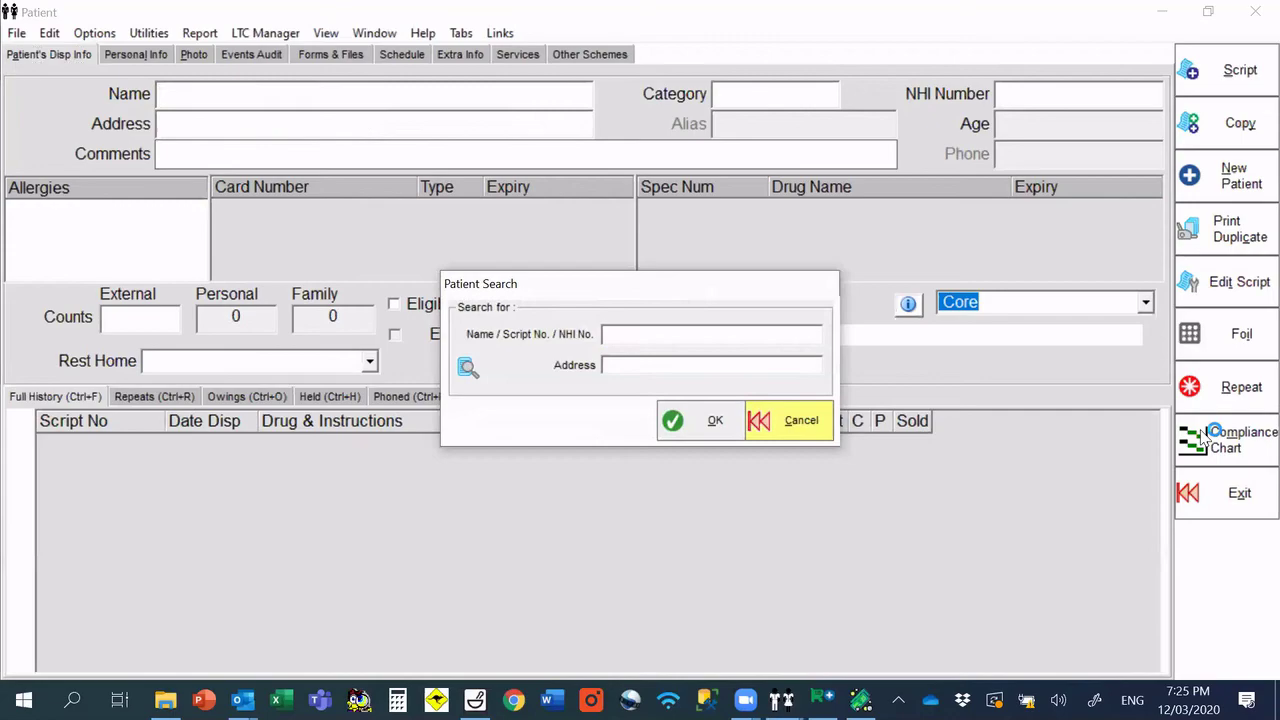
click(1246, 510)
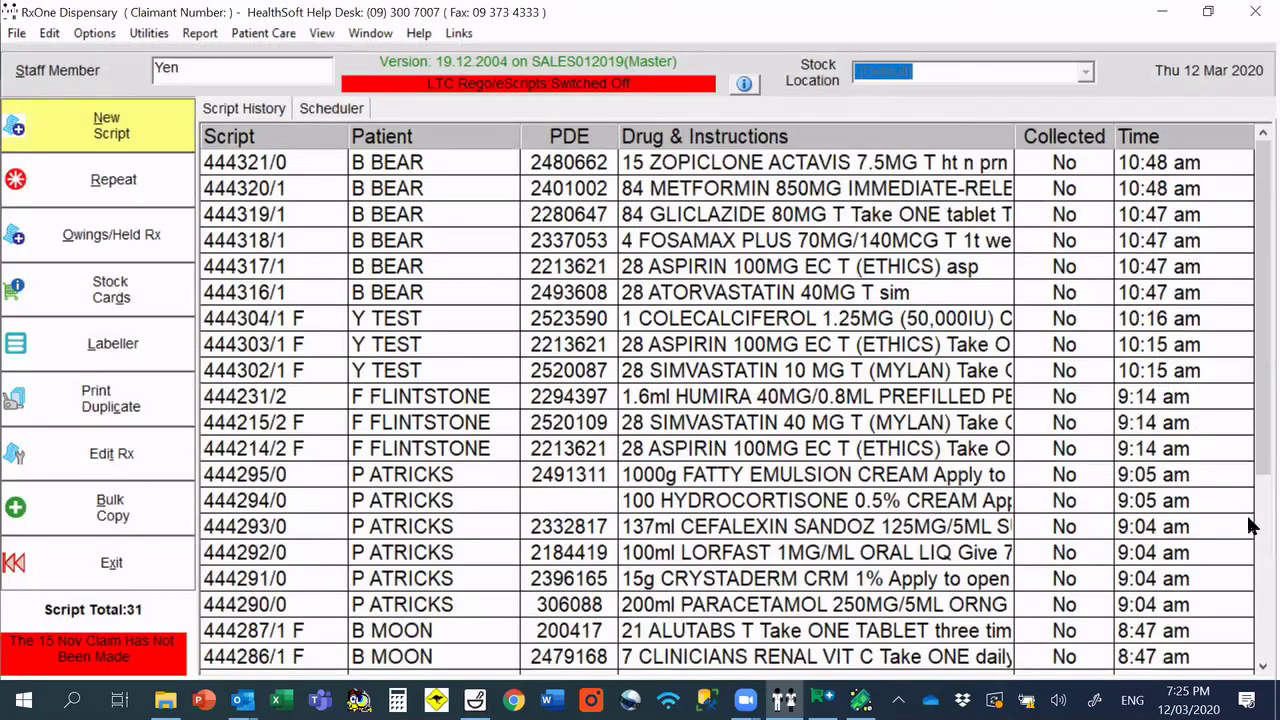
Step: Close the Invoices and General Accounts windows, dismiss the Debtors Menu, and return to the dispensary
mouse_move(812, 700)
click(822, 615)
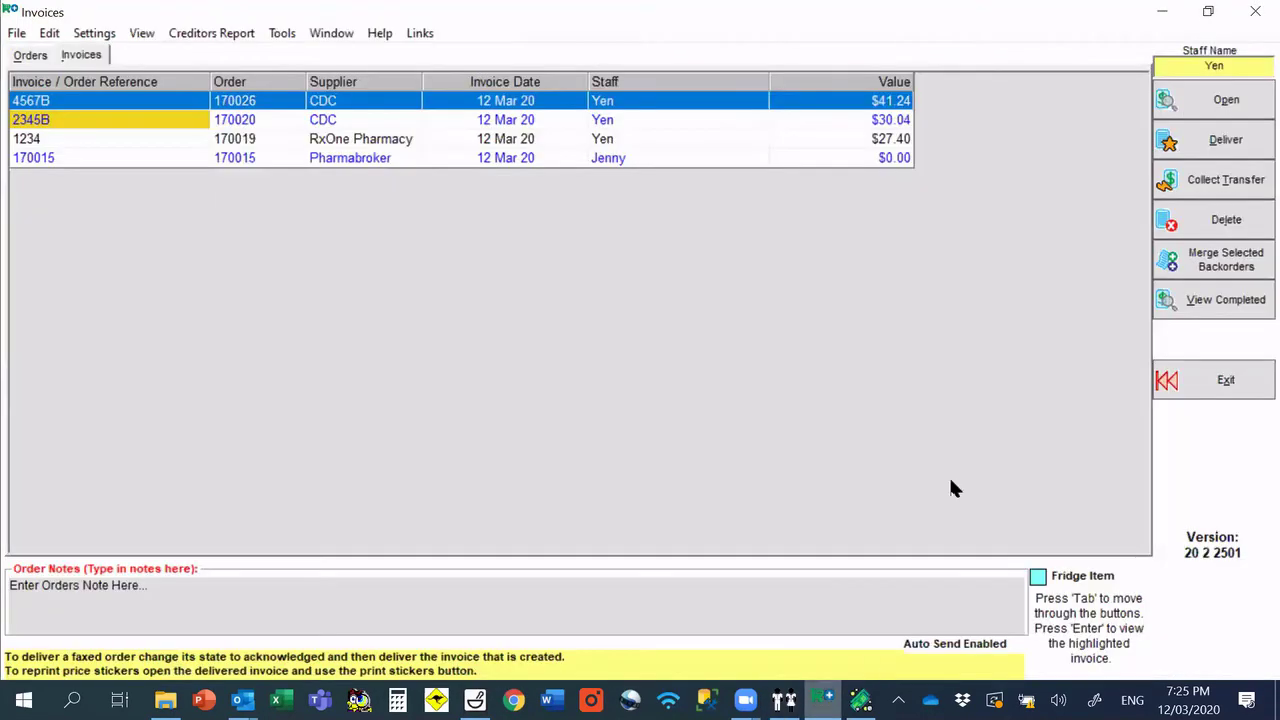
click(1215, 392)
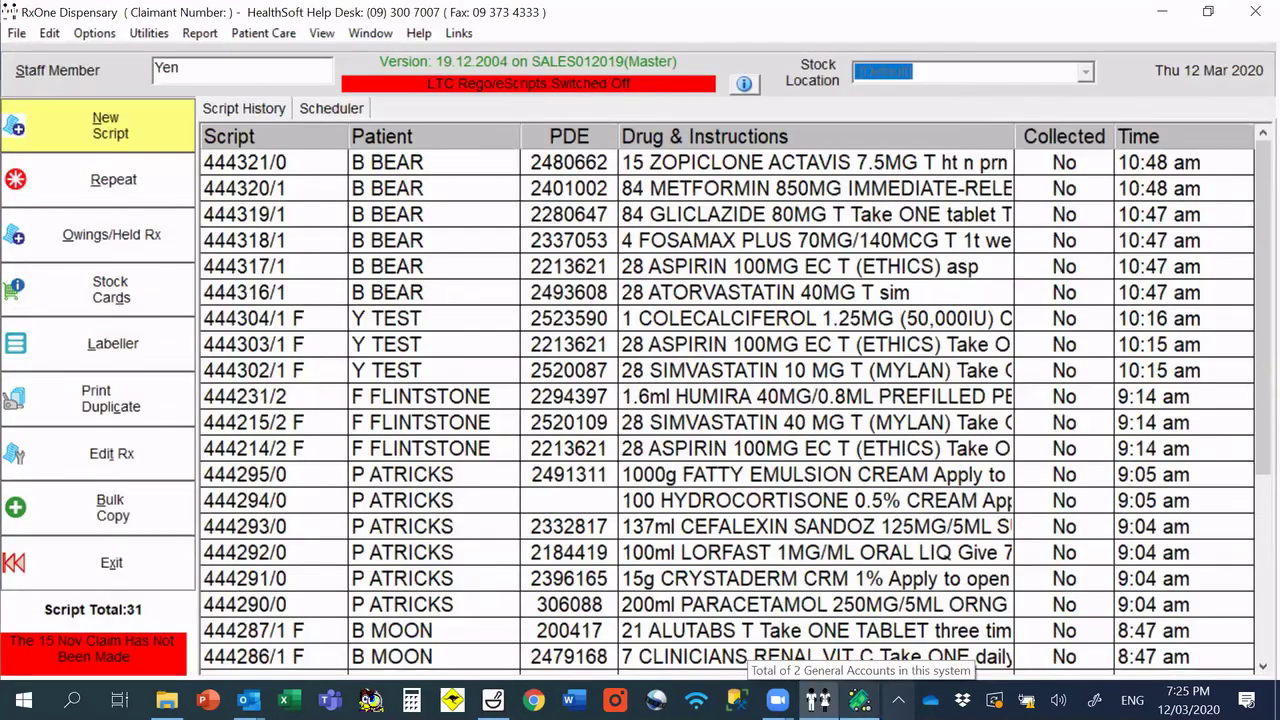
click(858, 698)
click(1146, 636)
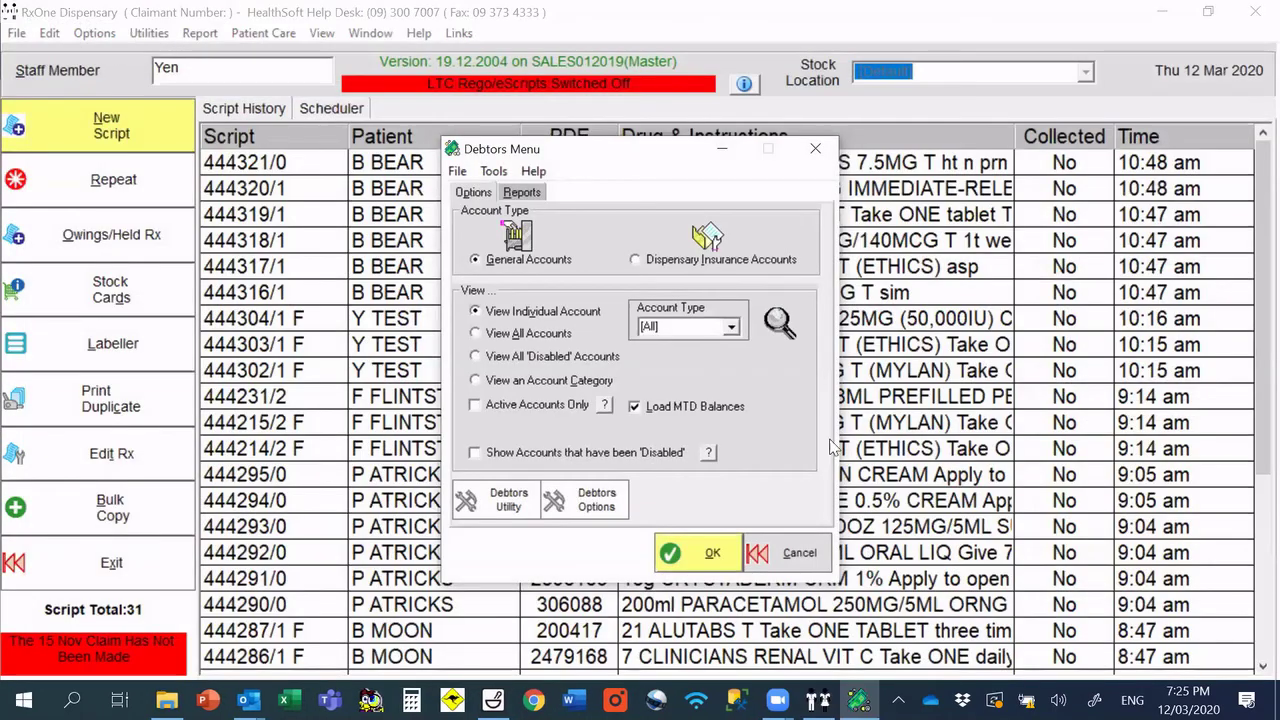
click(800, 553)
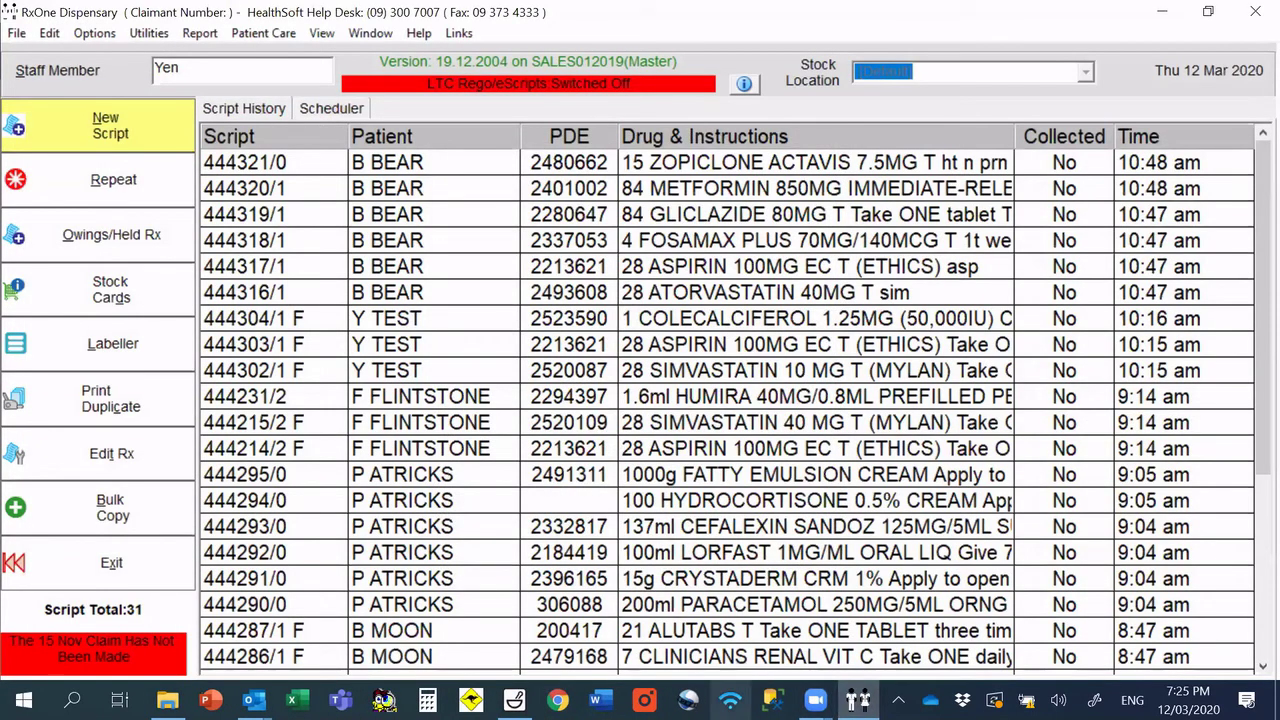
click(515, 699)
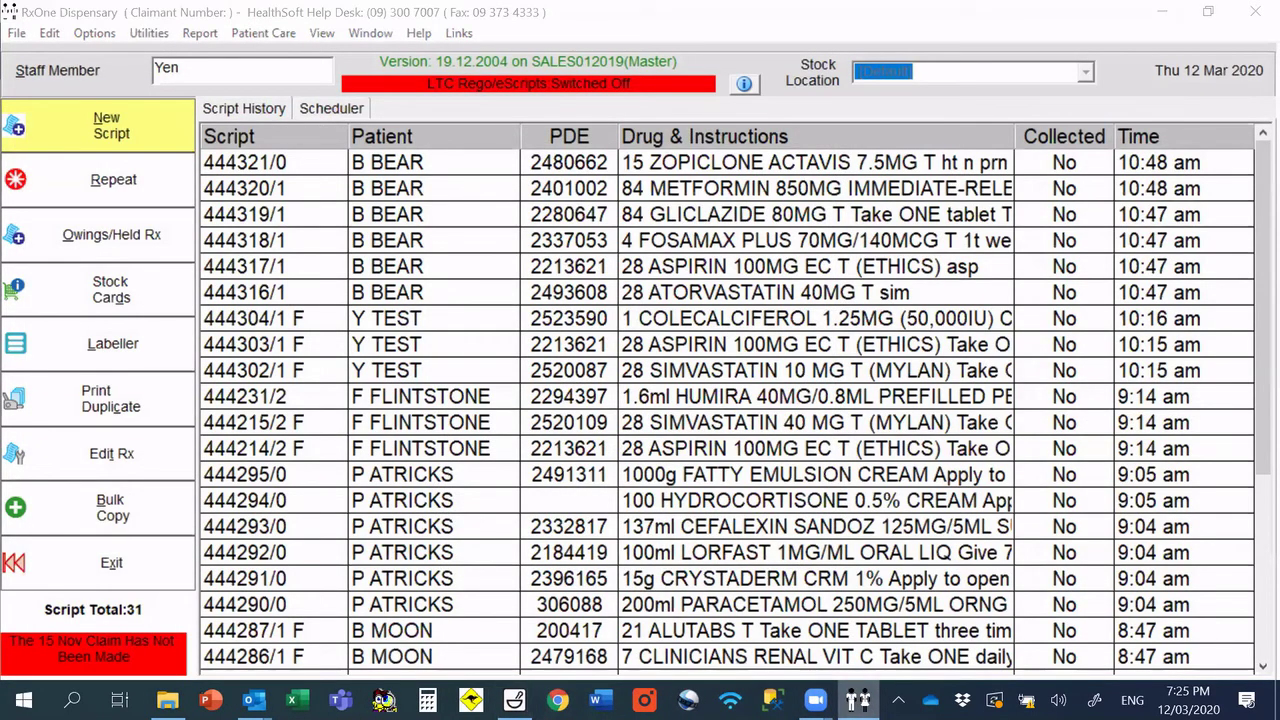
Step: Exit the dispensary script list and bring RxOne up from its hidden system tray icon
click(73, 553)
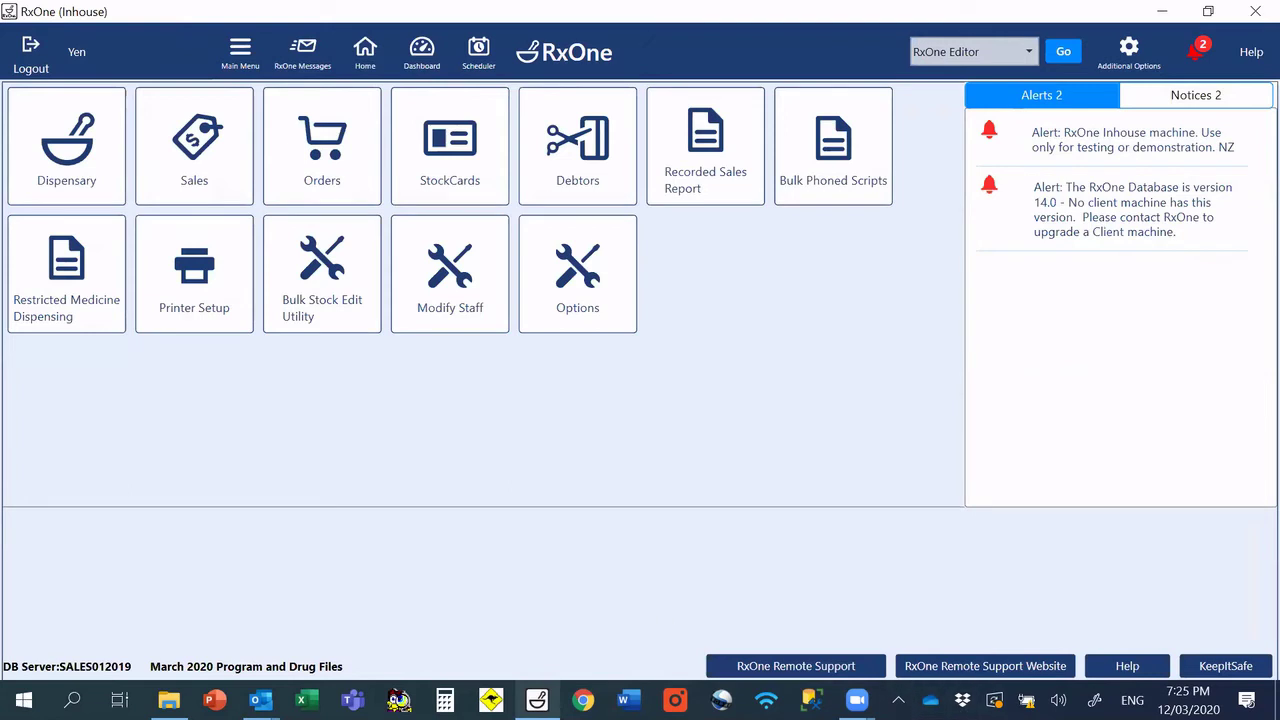
click(898, 700)
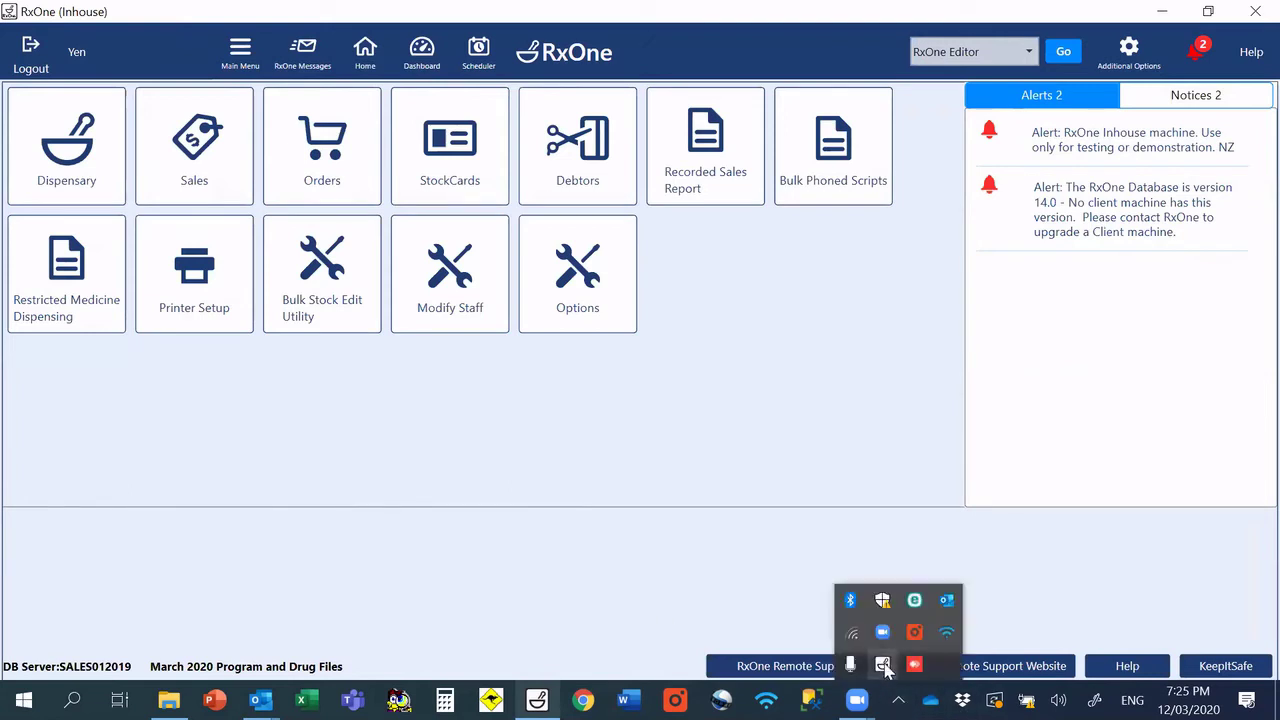
click(882, 667)
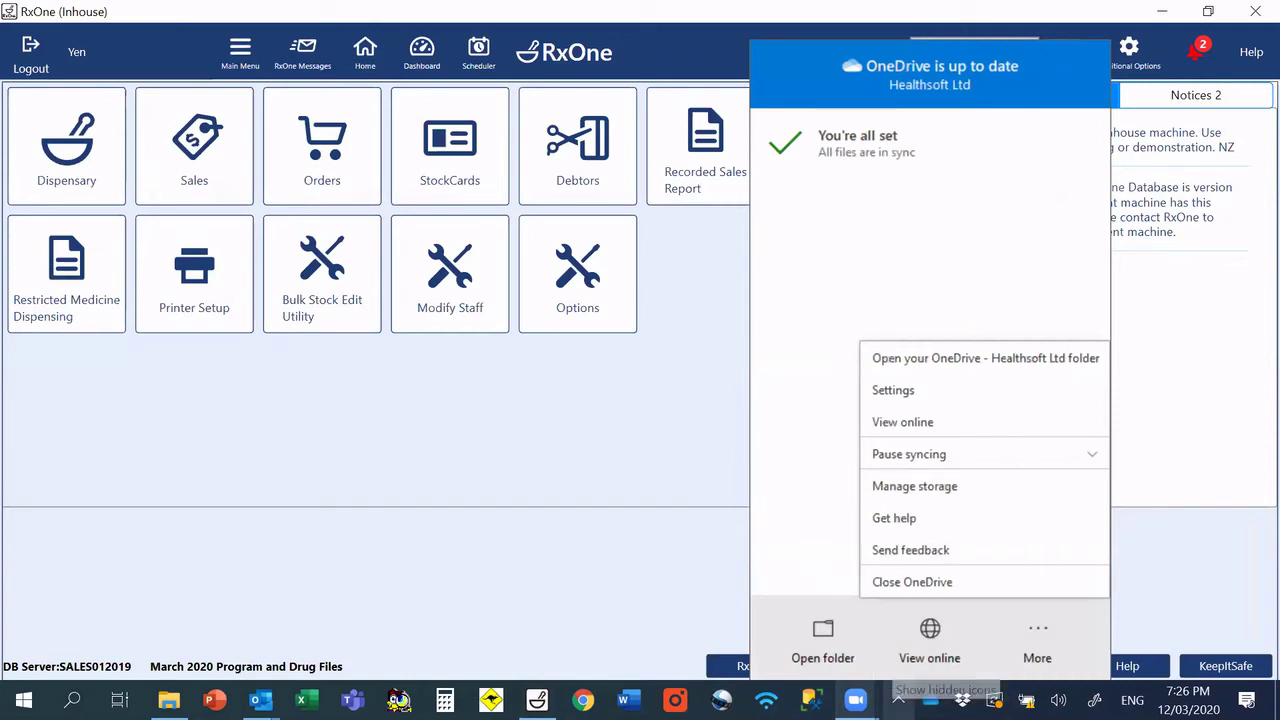
Step: Find Task Manager through Windows search and end the not-responding RxOne (32 bit) task
click(898, 700)
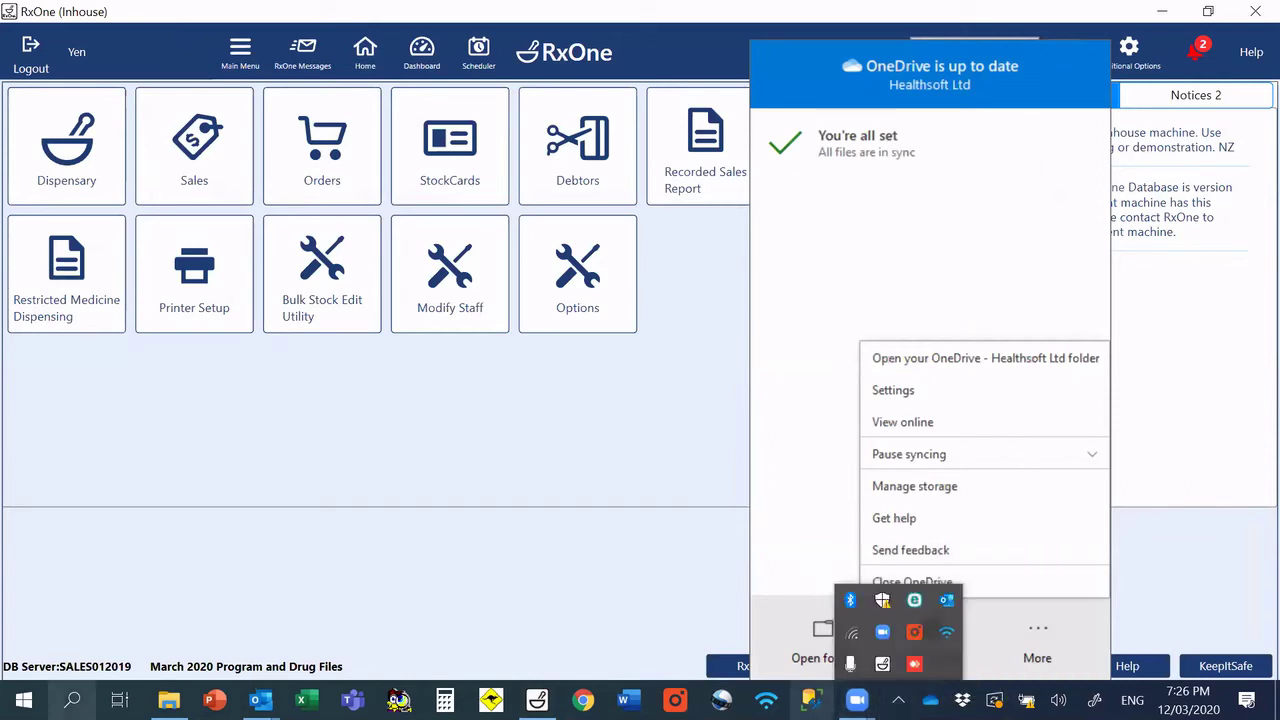
click(23, 700)
click(23, 700)
key(super)
text(tas)
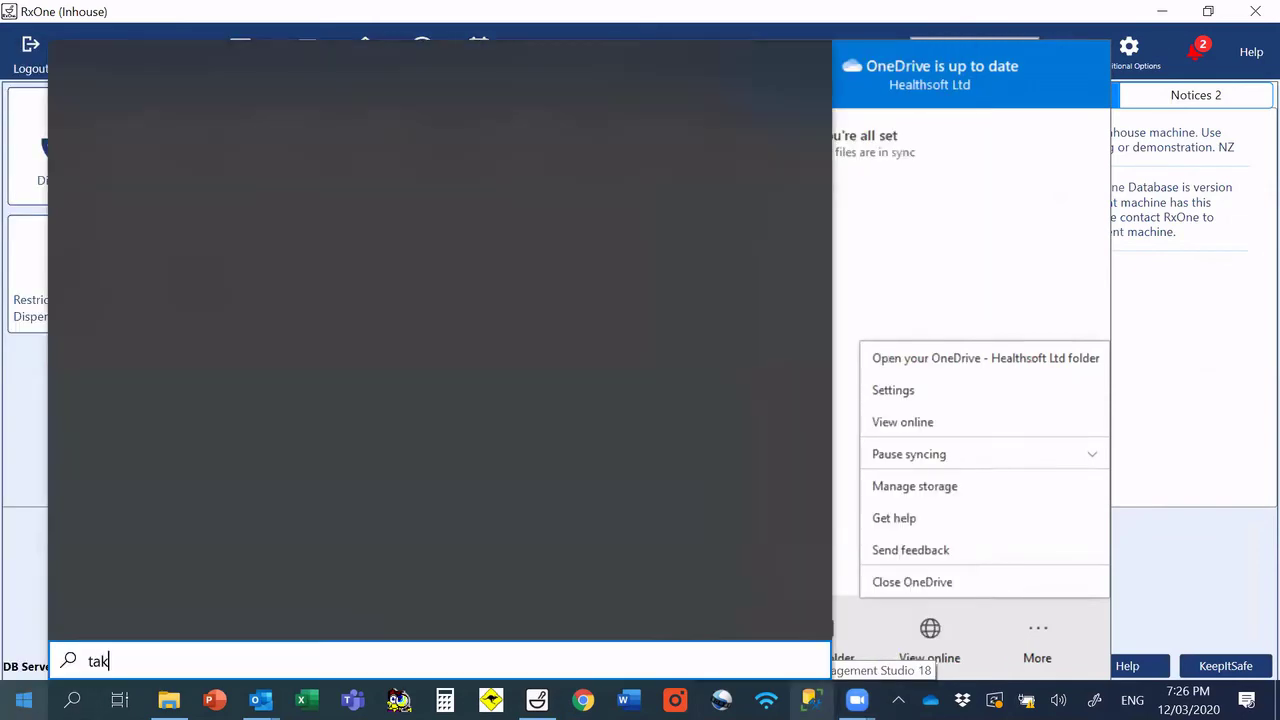
text(k mana)
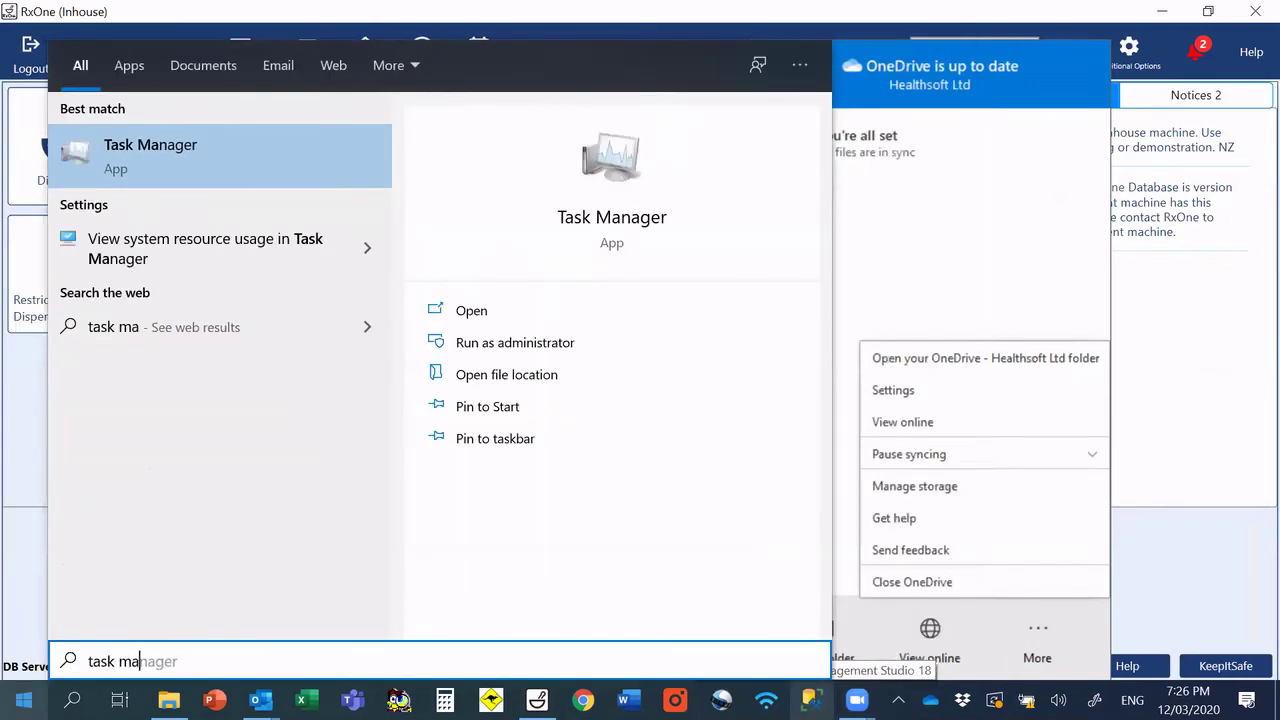
click(204, 168)
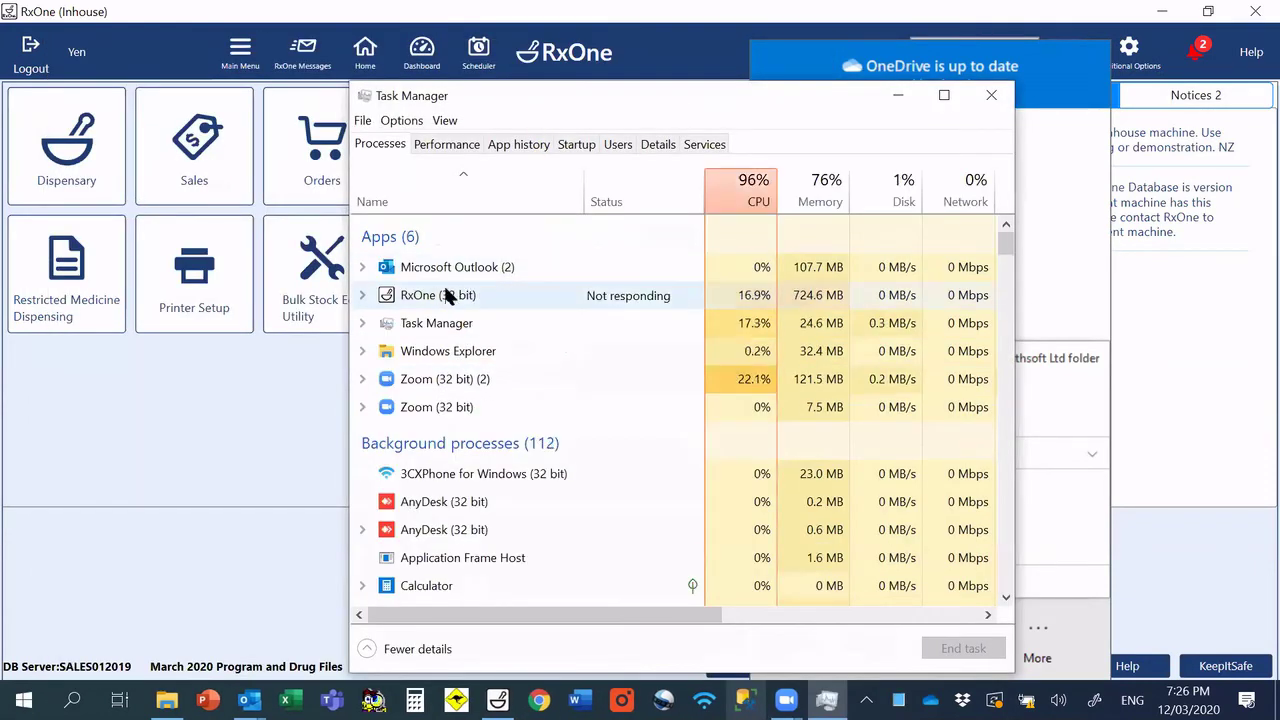
click(447, 295)
click(963, 648)
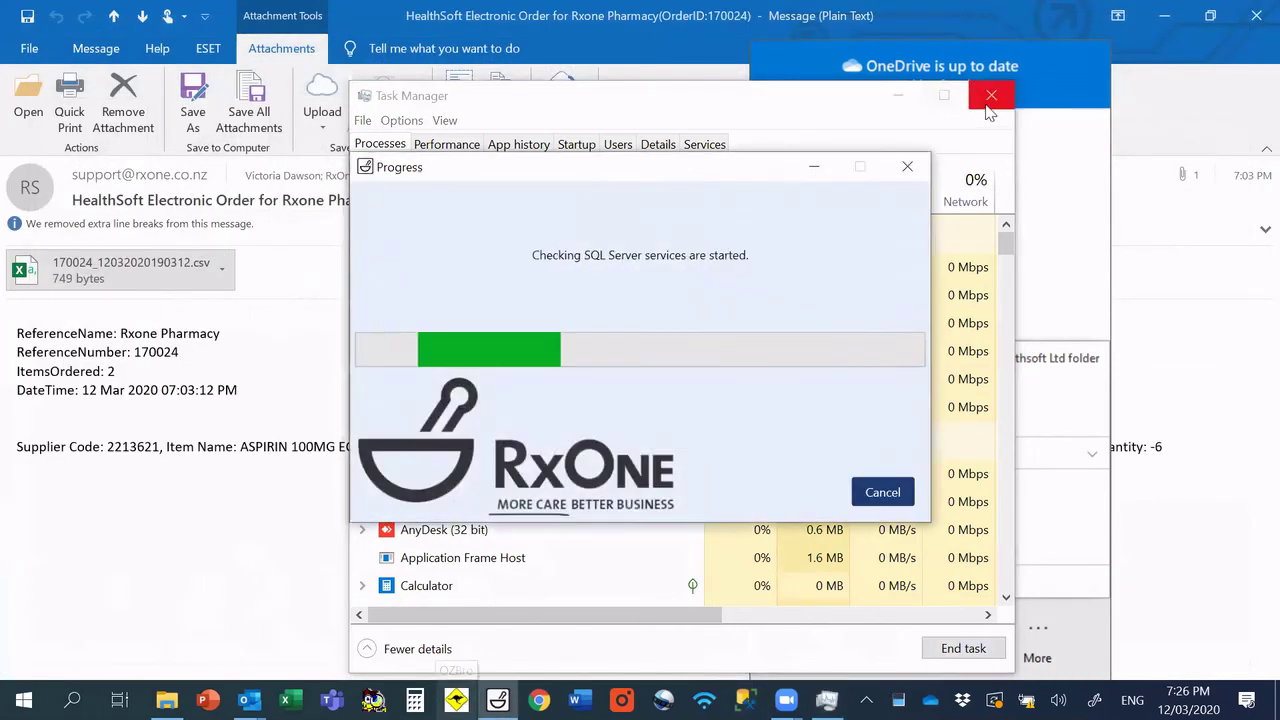
Step: Close Task Manager and, once RxOne reloads, open the Main Menu and focus the quick search box
click(991, 94)
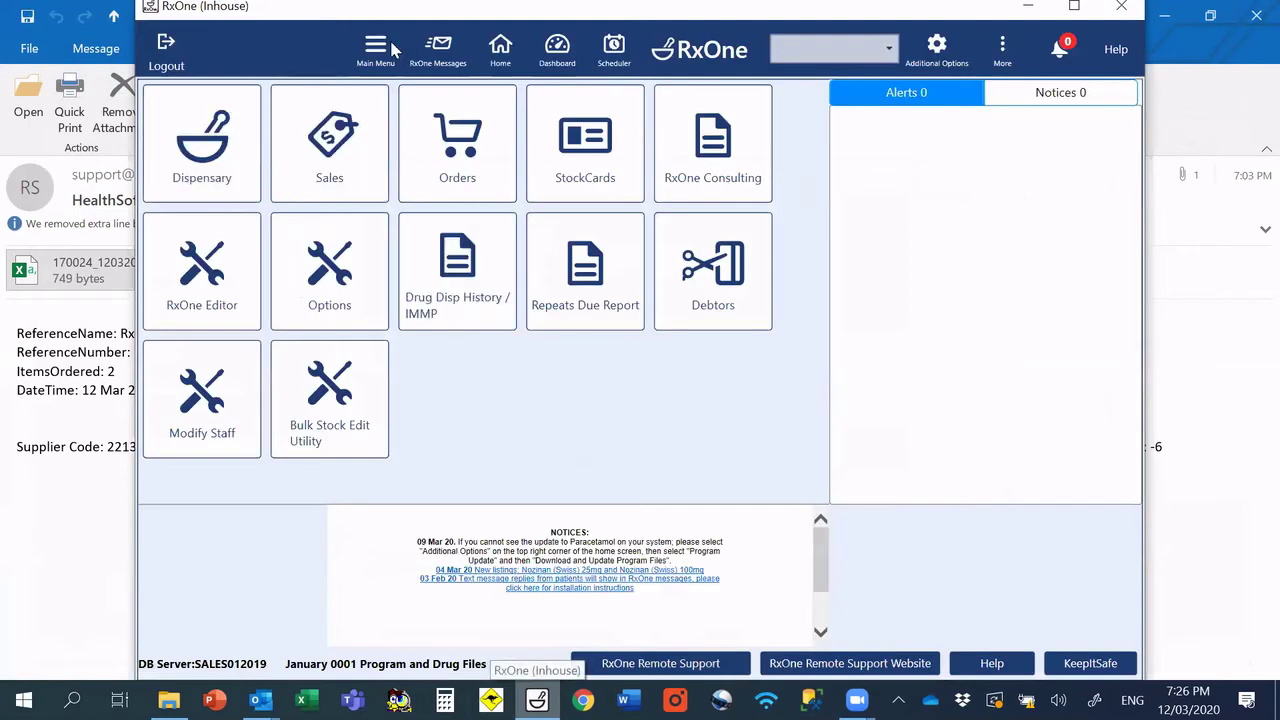
click(377, 46)
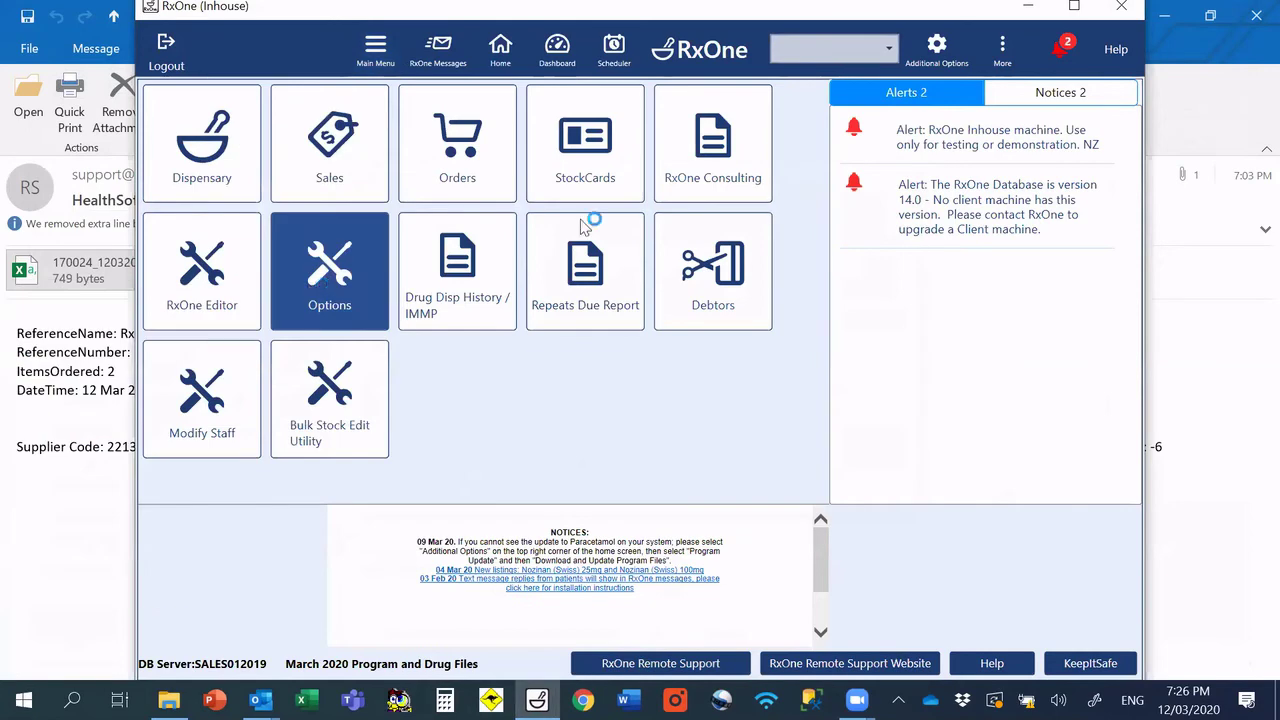
click(808, 48)
Step: Find the Repeats Due Report with the quick search 'Repears' and submit the staff ID
text(Repear)
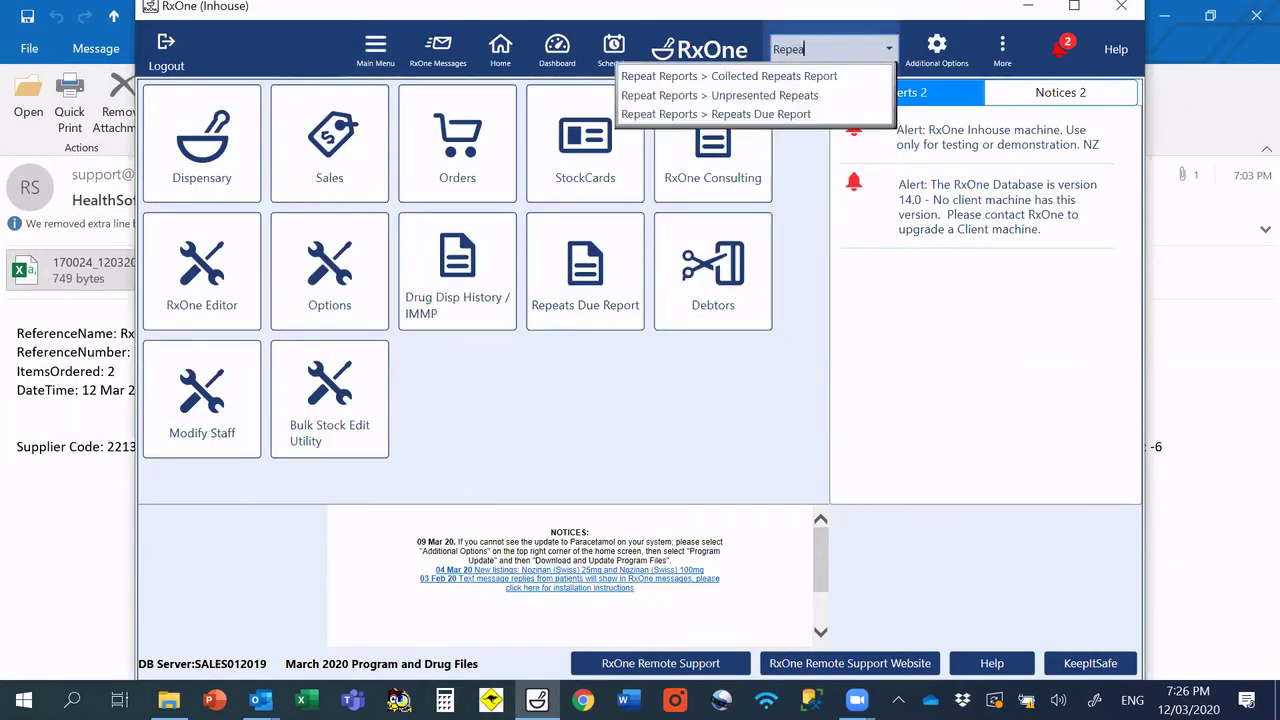
text(s Due Report)
click(755, 117)
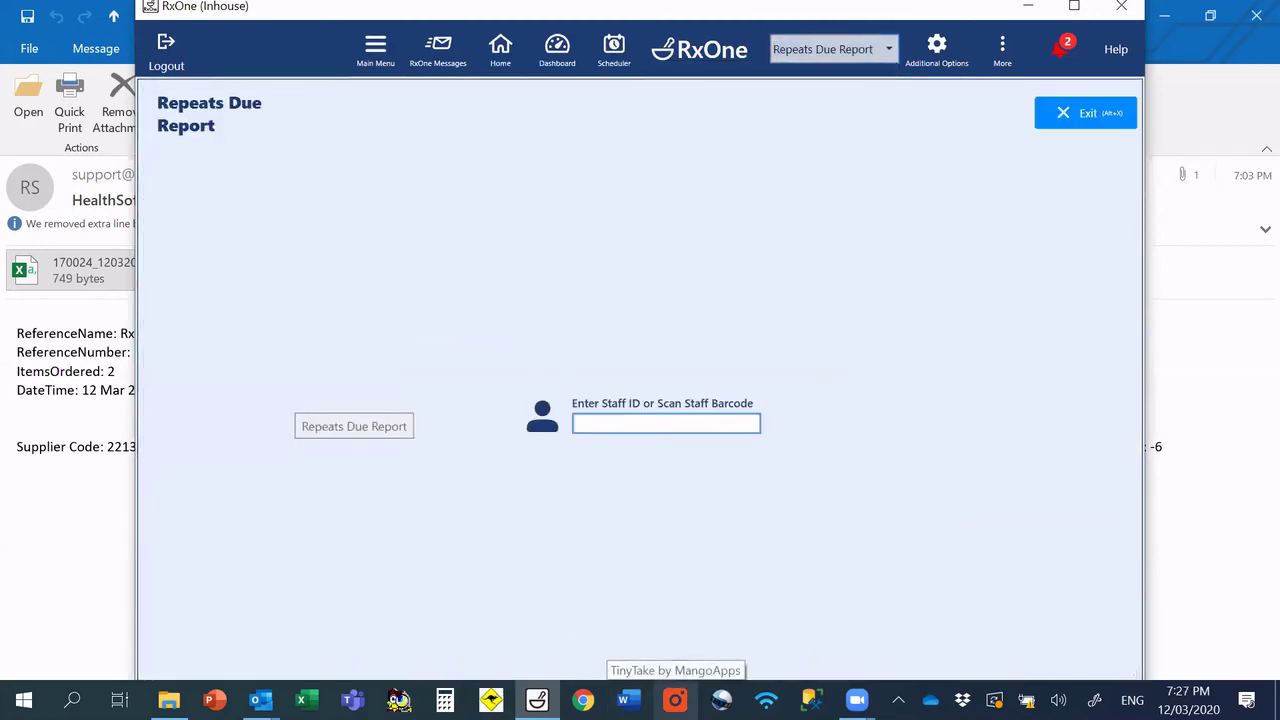
key(Return)
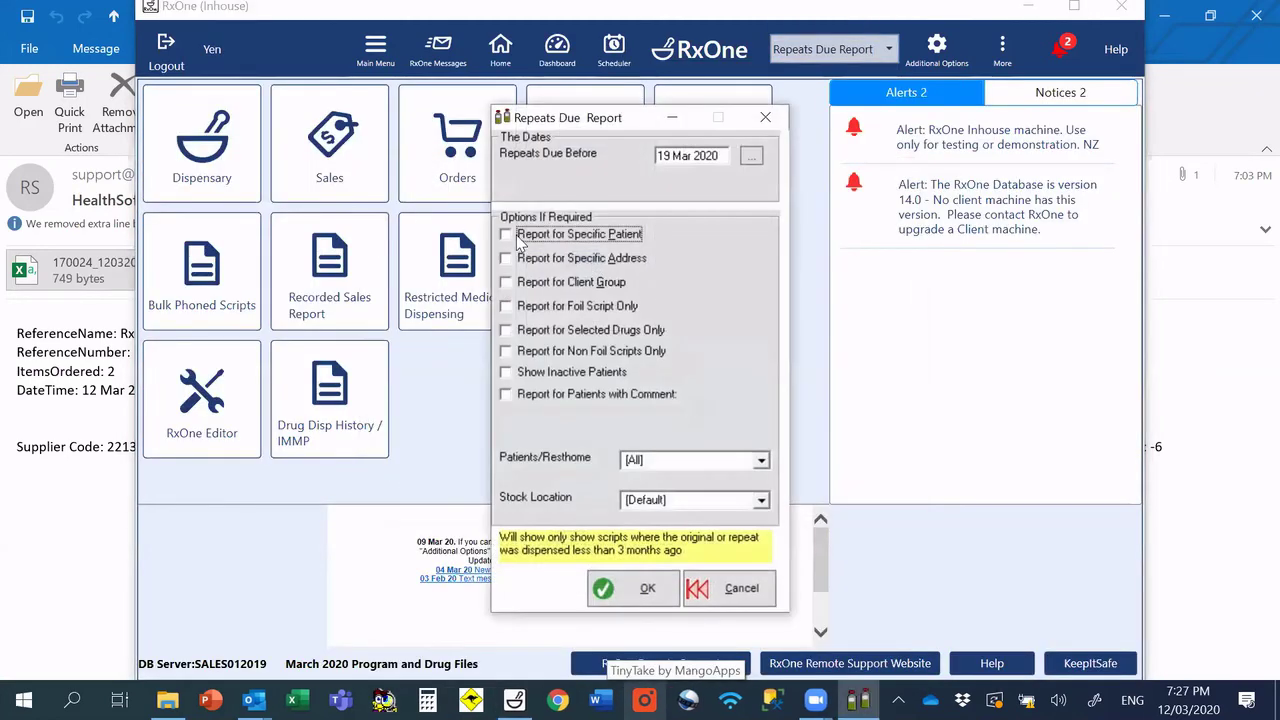
Step: Set the due date to 19 Apr 2020 and run the report
click(750, 157)
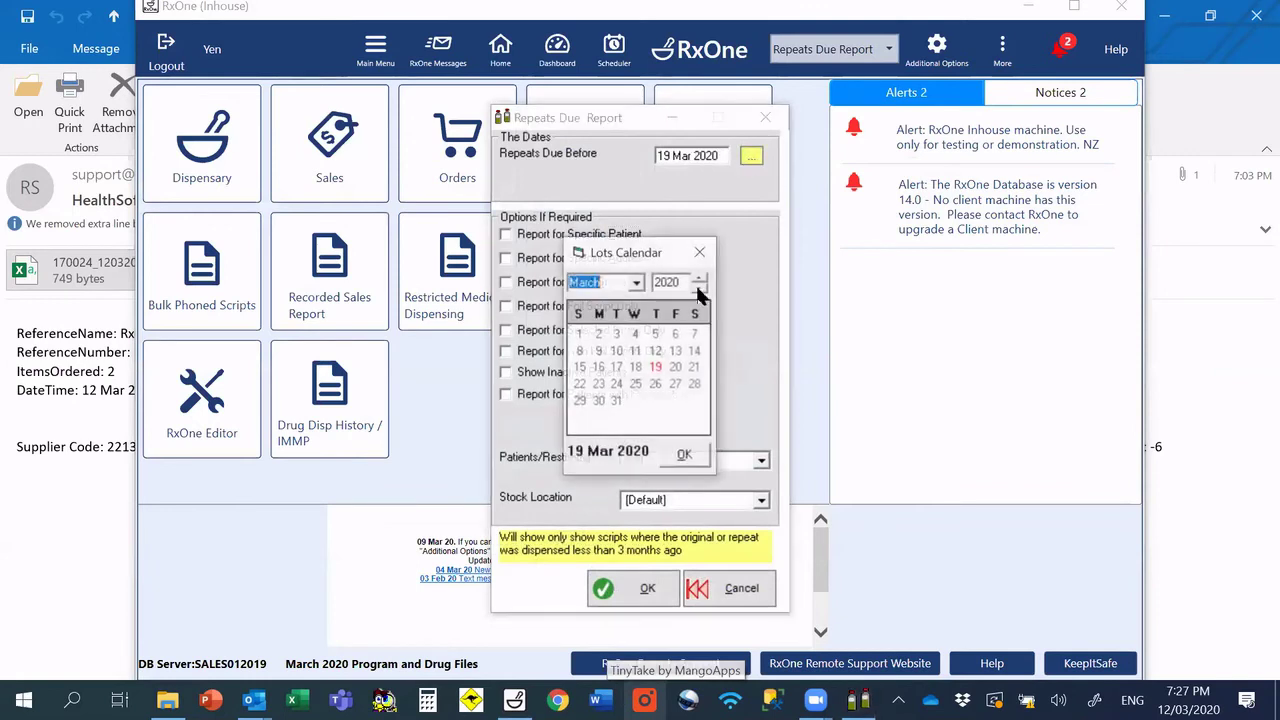
click(636, 283)
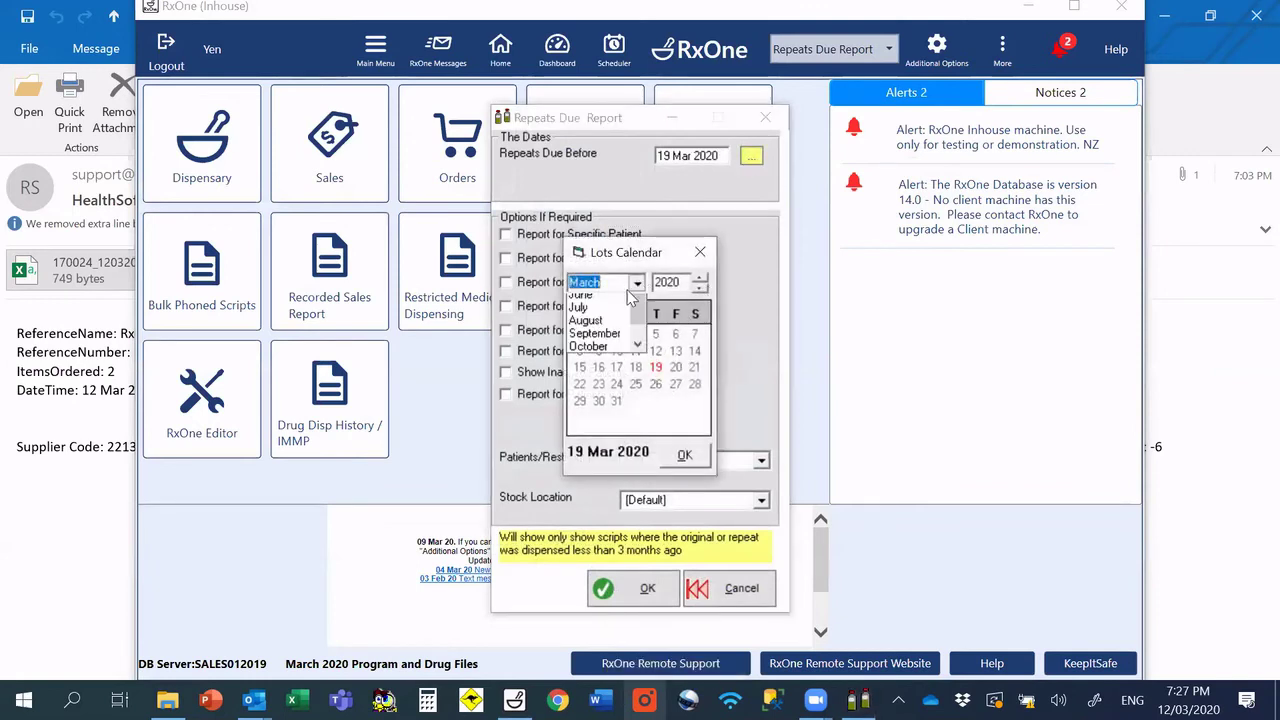
click(625, 314)
click(685, 456)
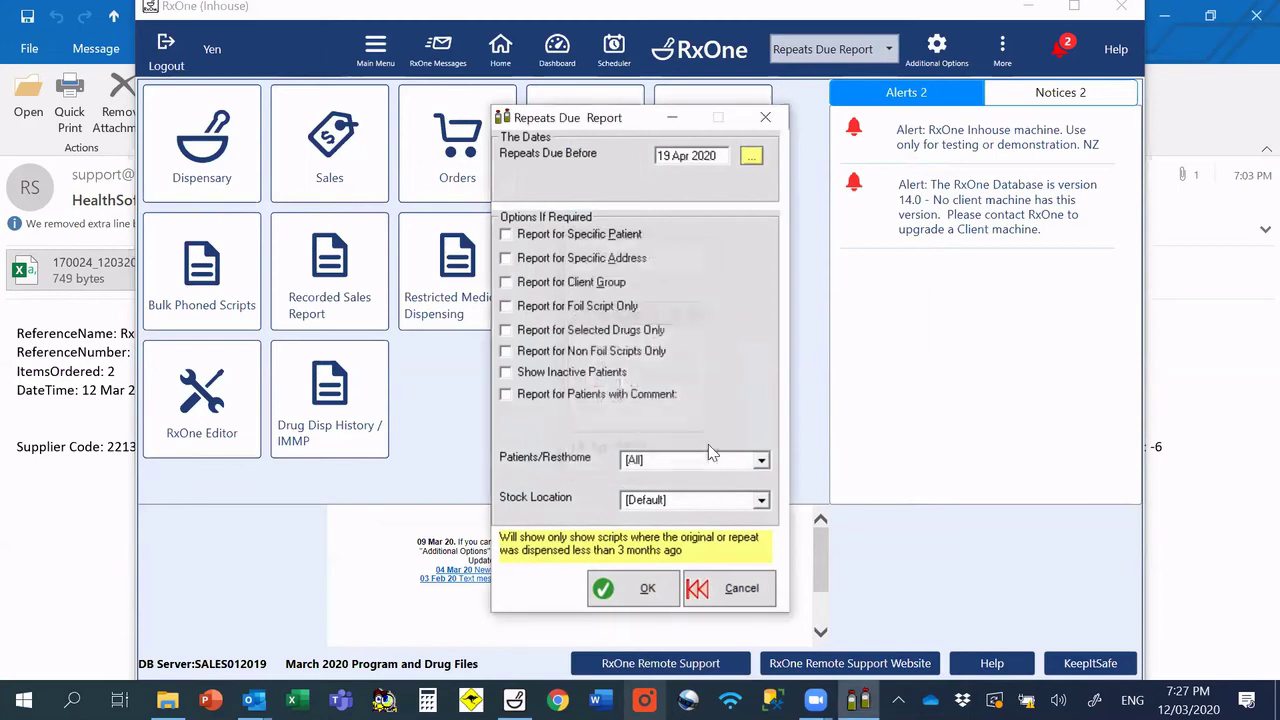
click(608, 589)
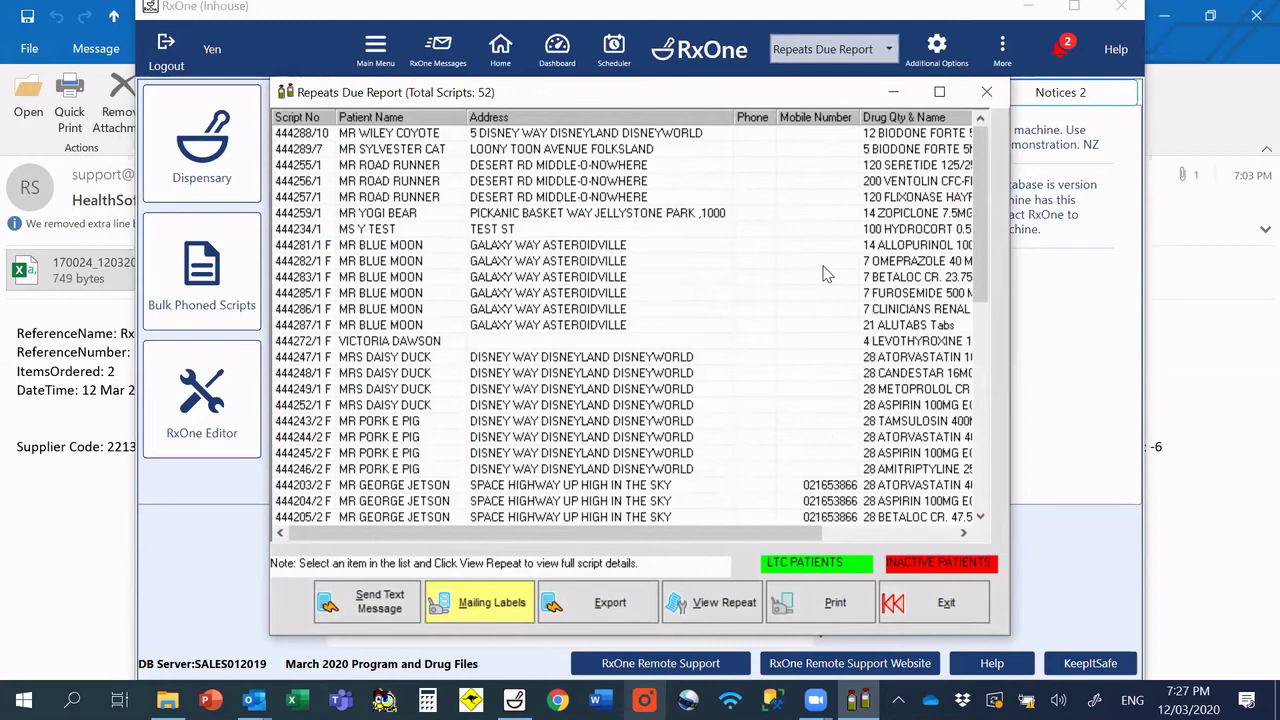
Step: Try Send Text Message and dismiss the warning that scripts must be selected first
click(981, 517)
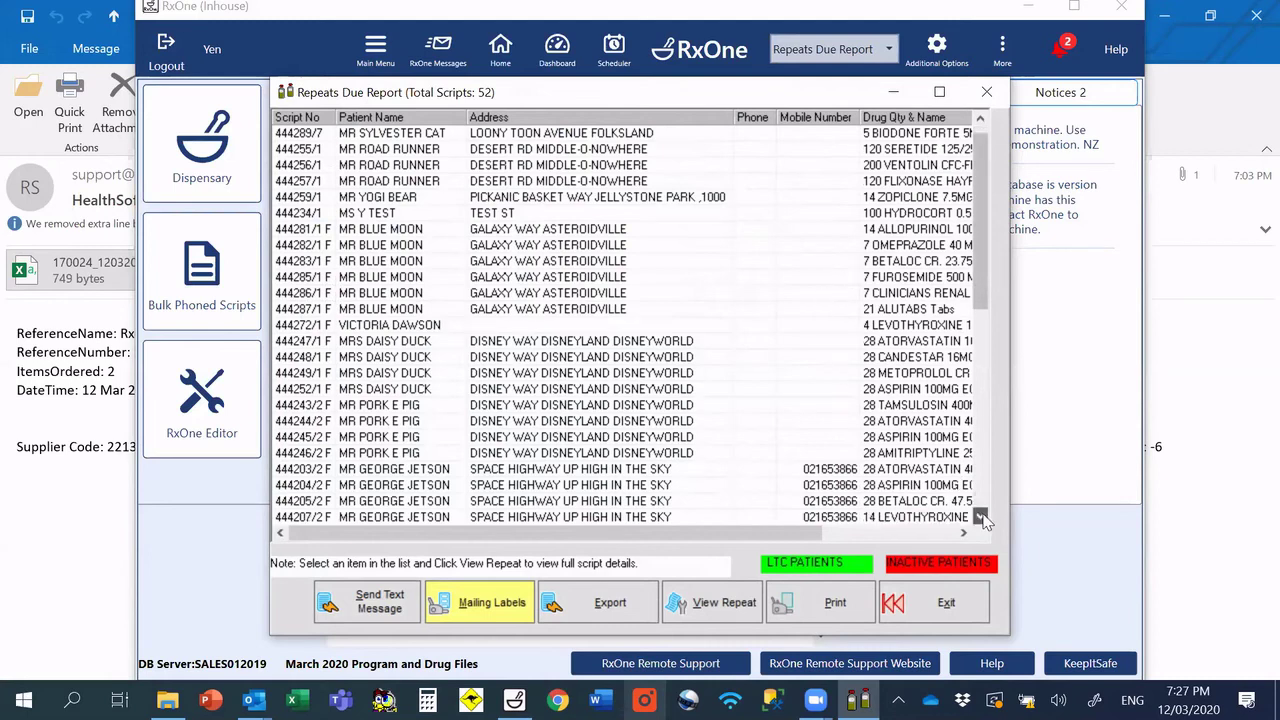
click(981, 517)
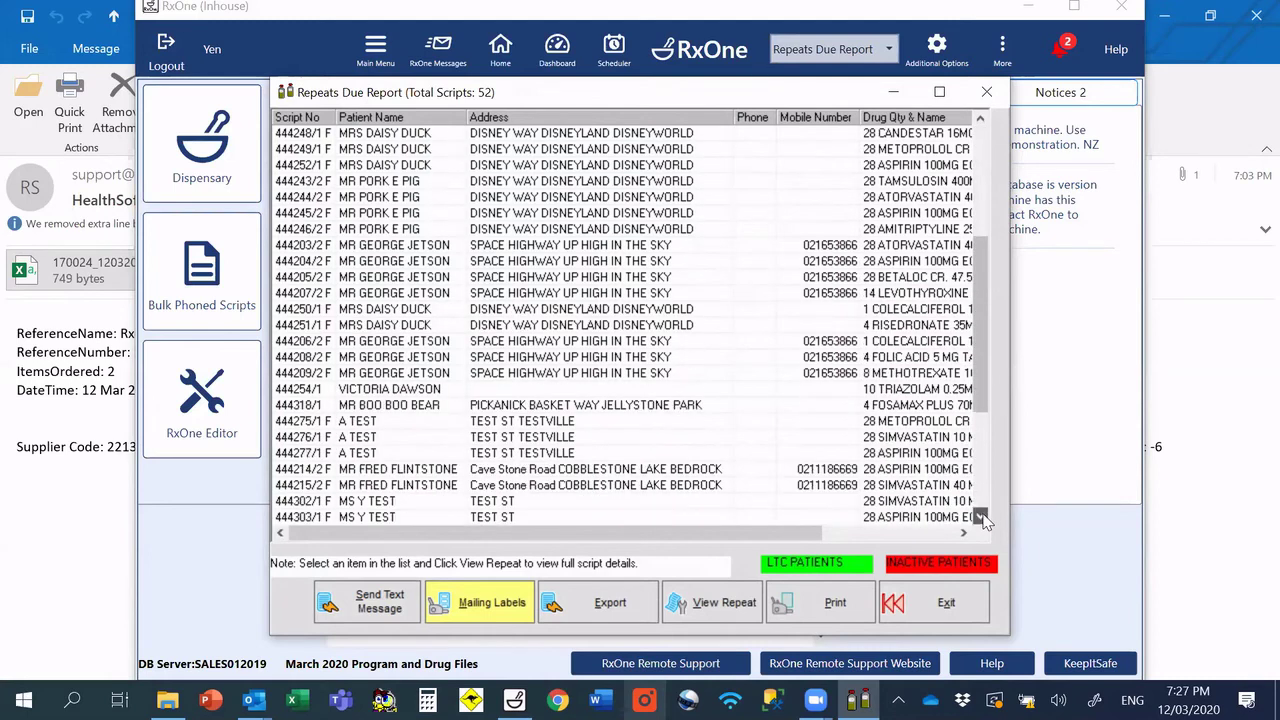
click(378, 609)
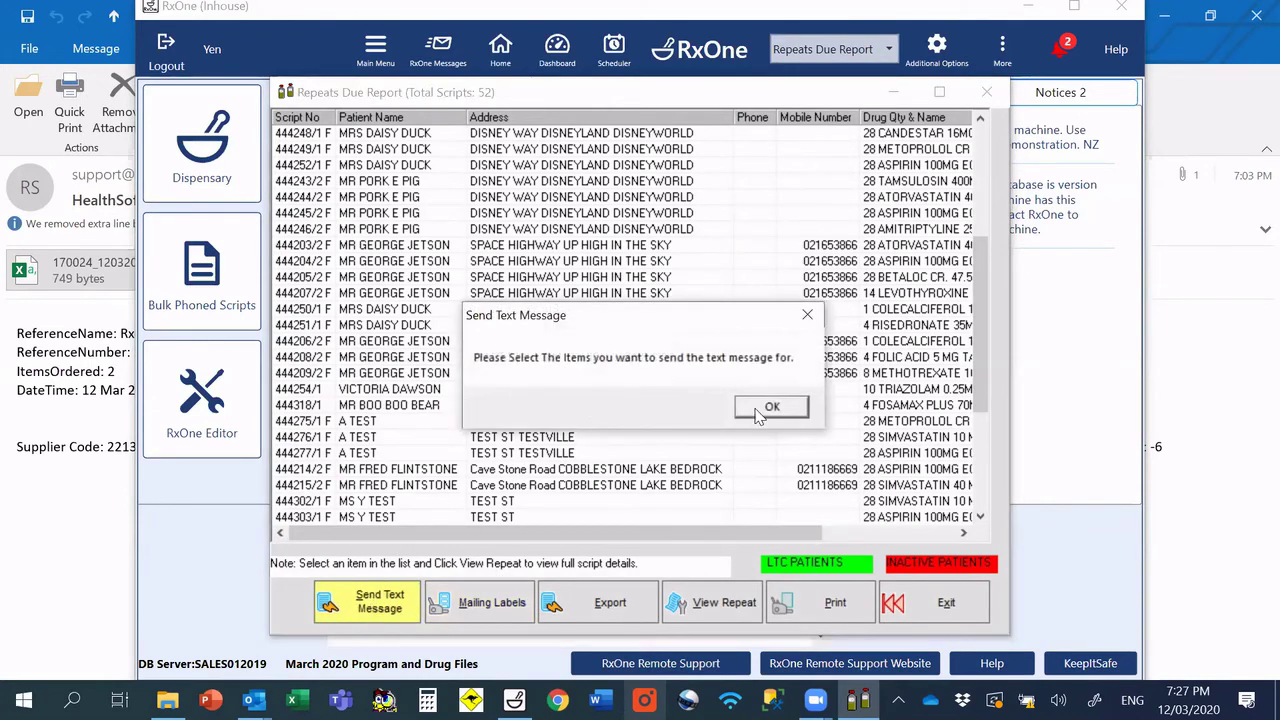
click(770, 407)
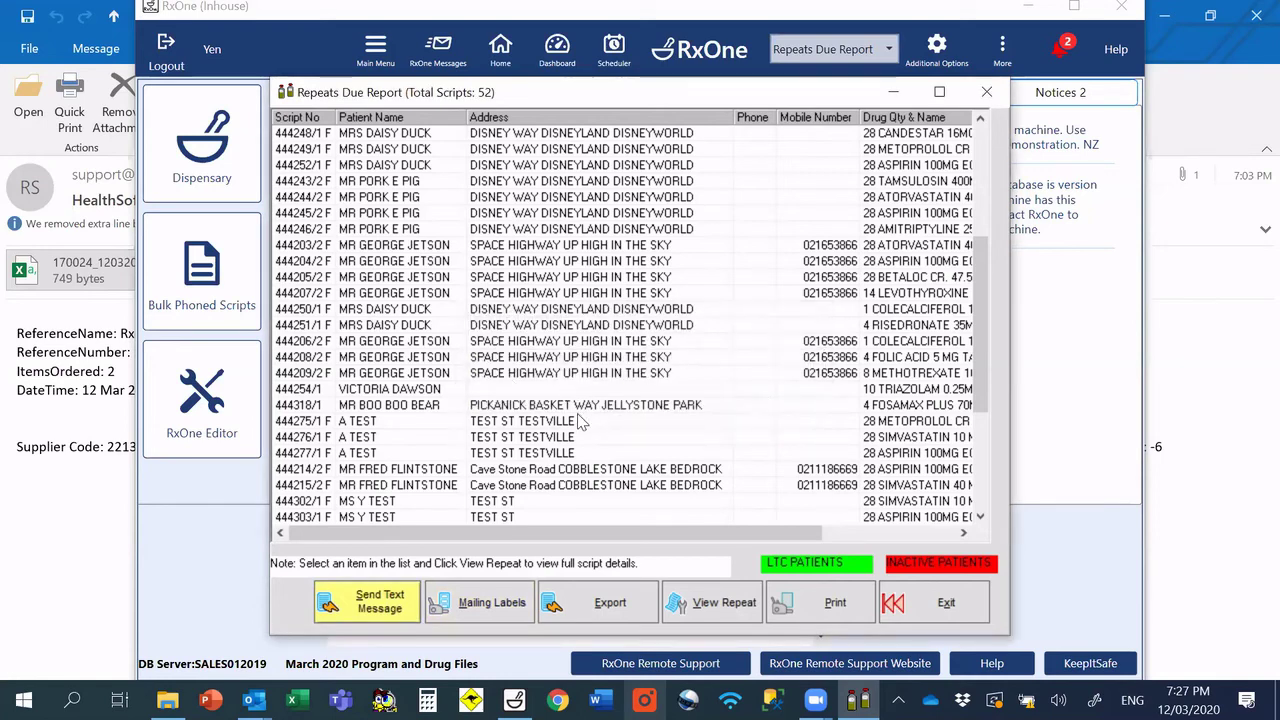
Step: Select all scripts in the Repeats Due list and start a text message for them
click(553, 422)
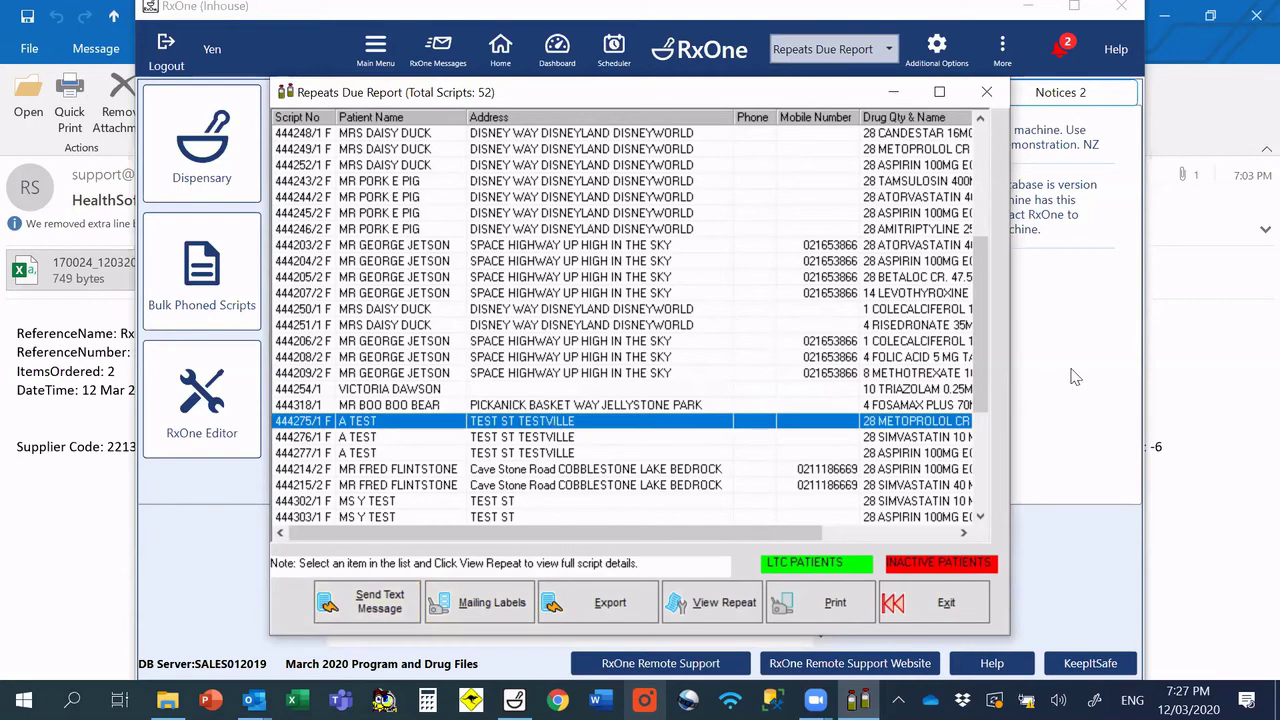
drag(981, 340, 981, 230)
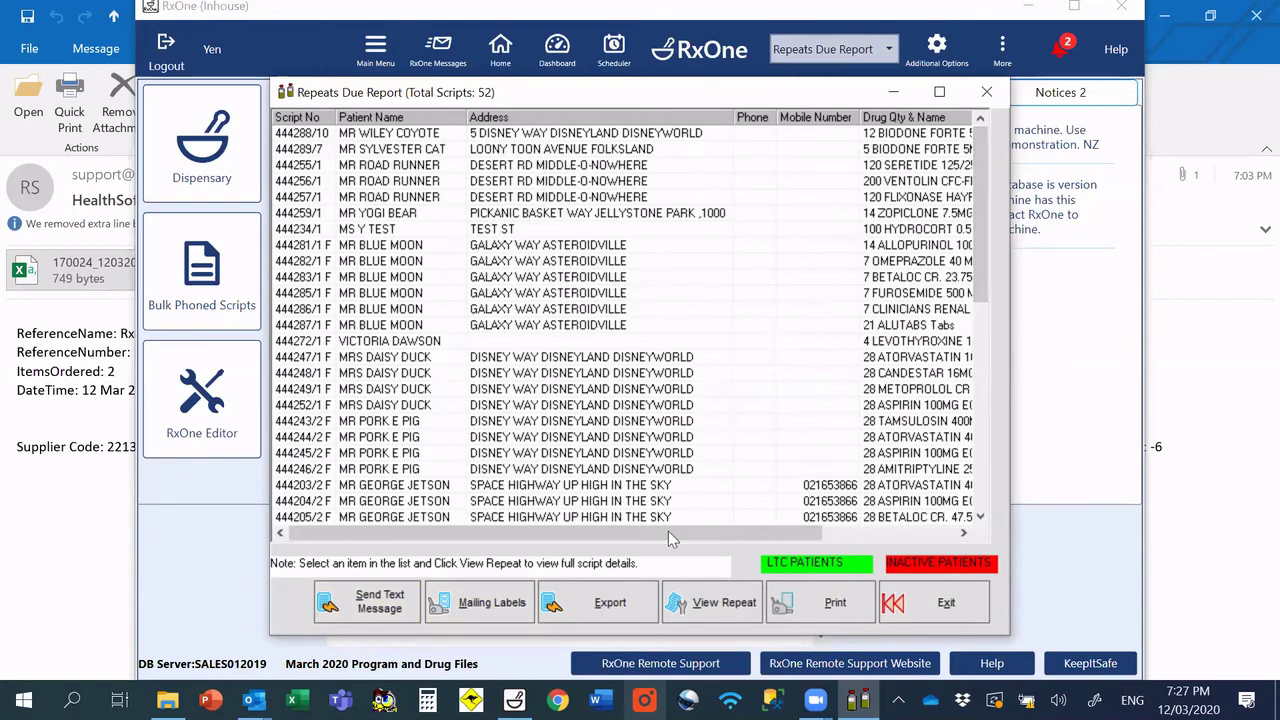
click(610, 487)
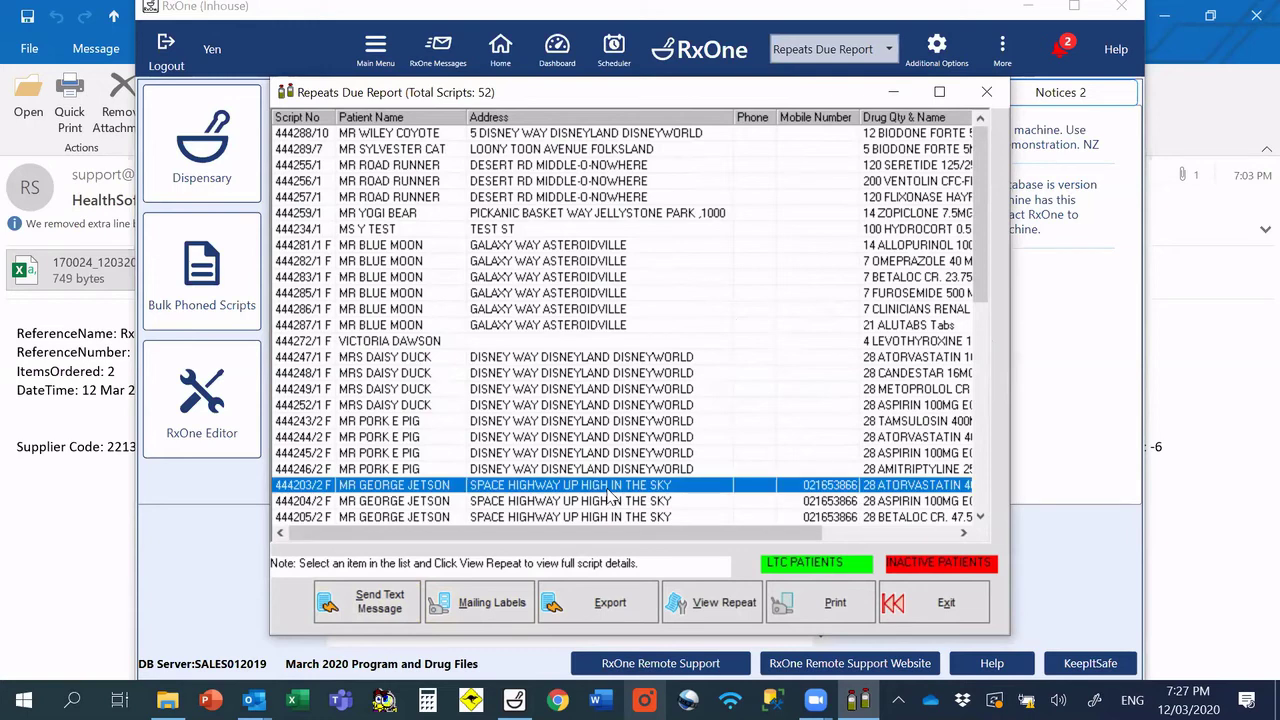
drag(677, 136, 672, 586)
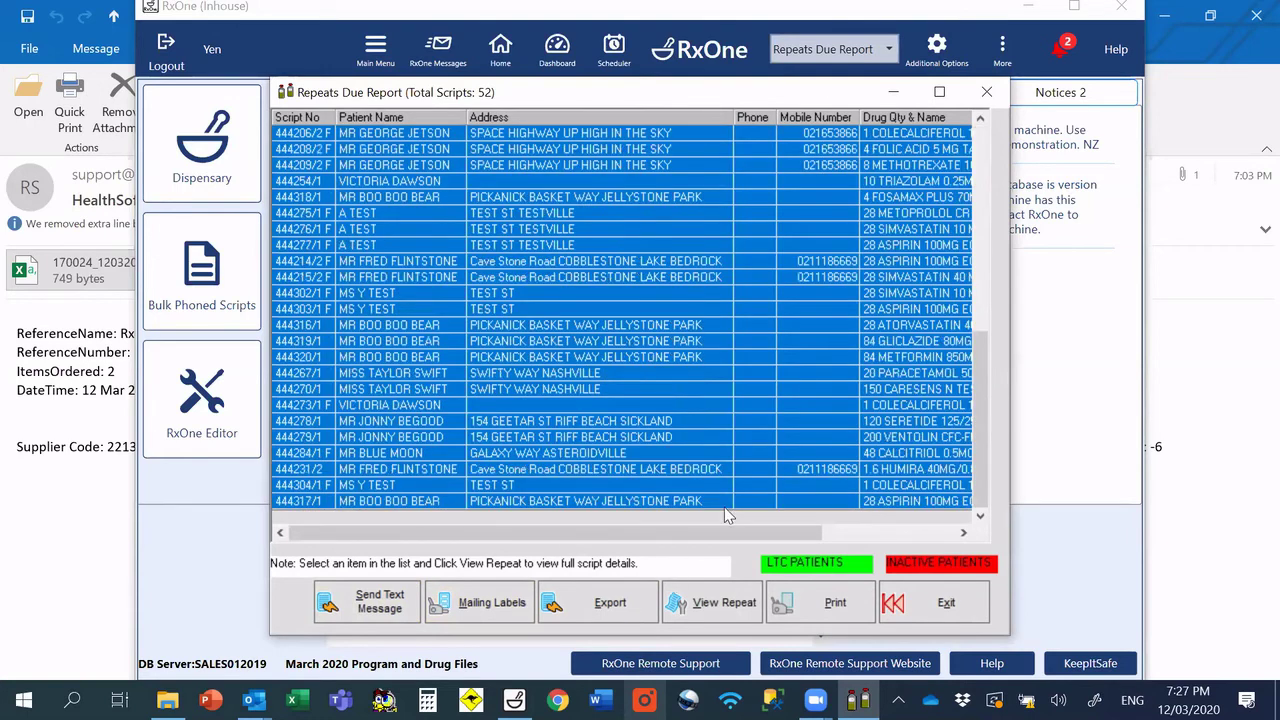
click(368, 602)
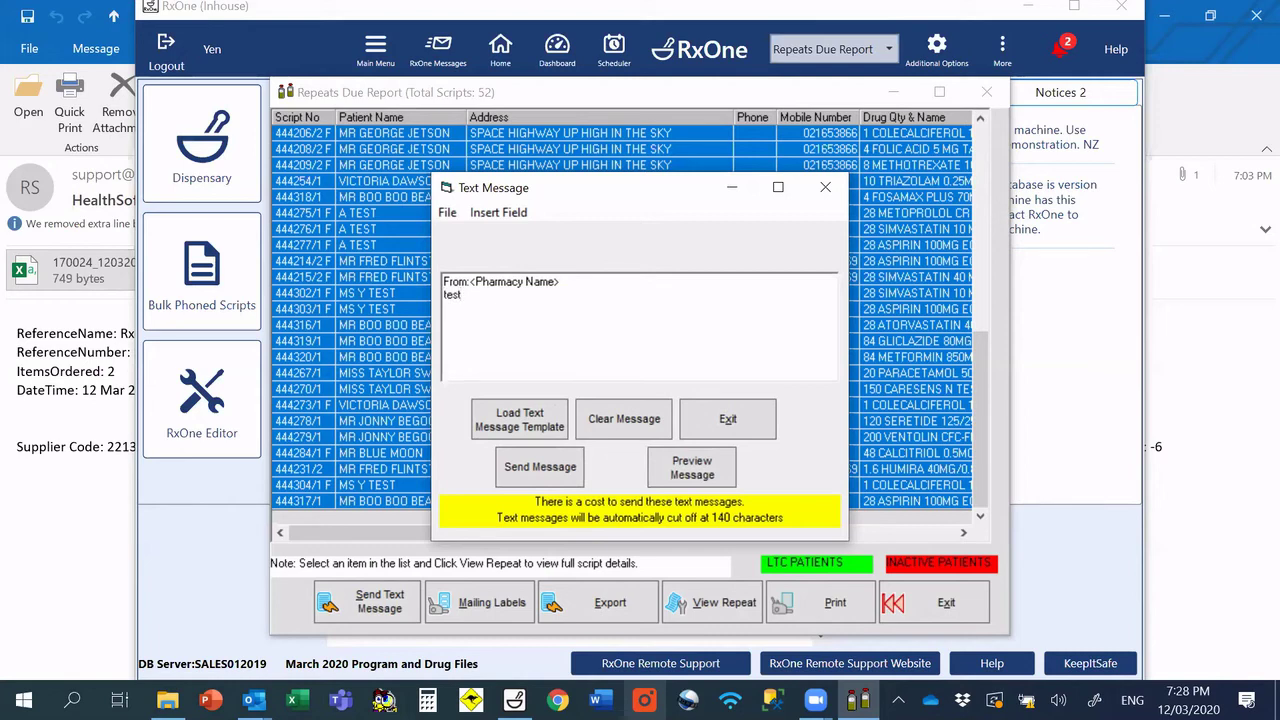
Step: Preview the message, dismiss the No Mobile Number Found warnings, exit, and select only the top three rows
click(720, 470)
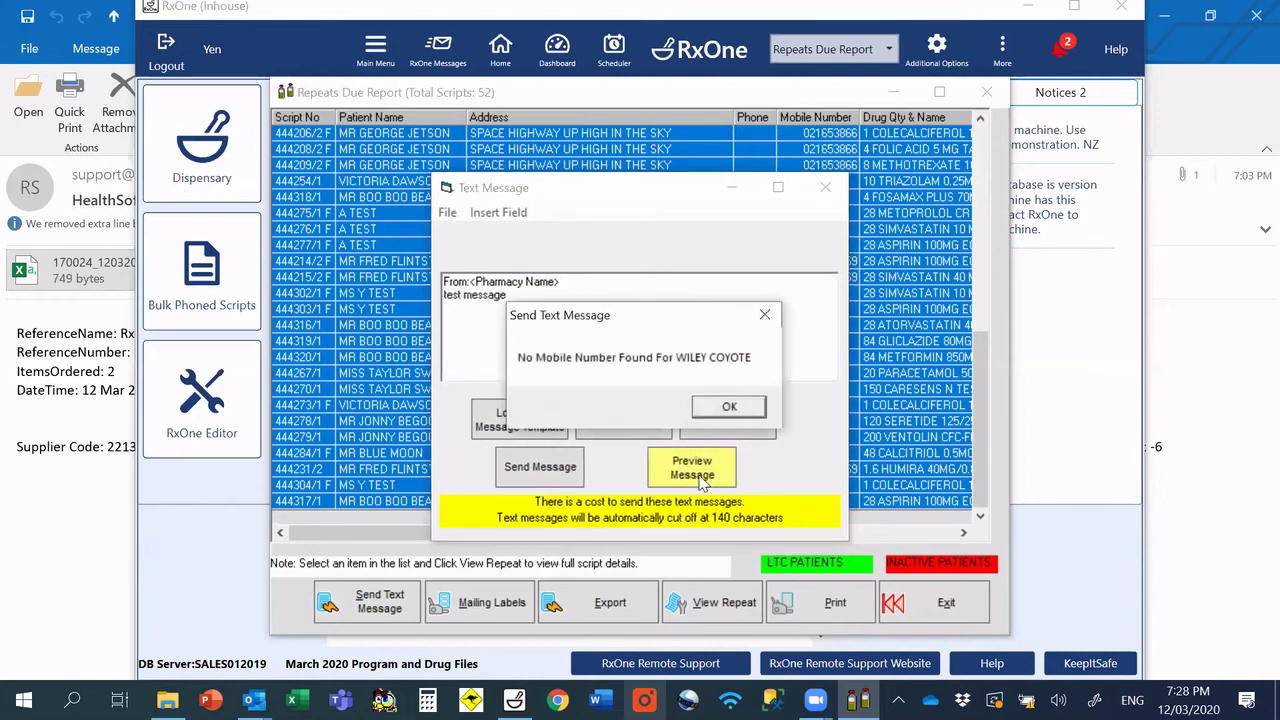
click(726, 406)
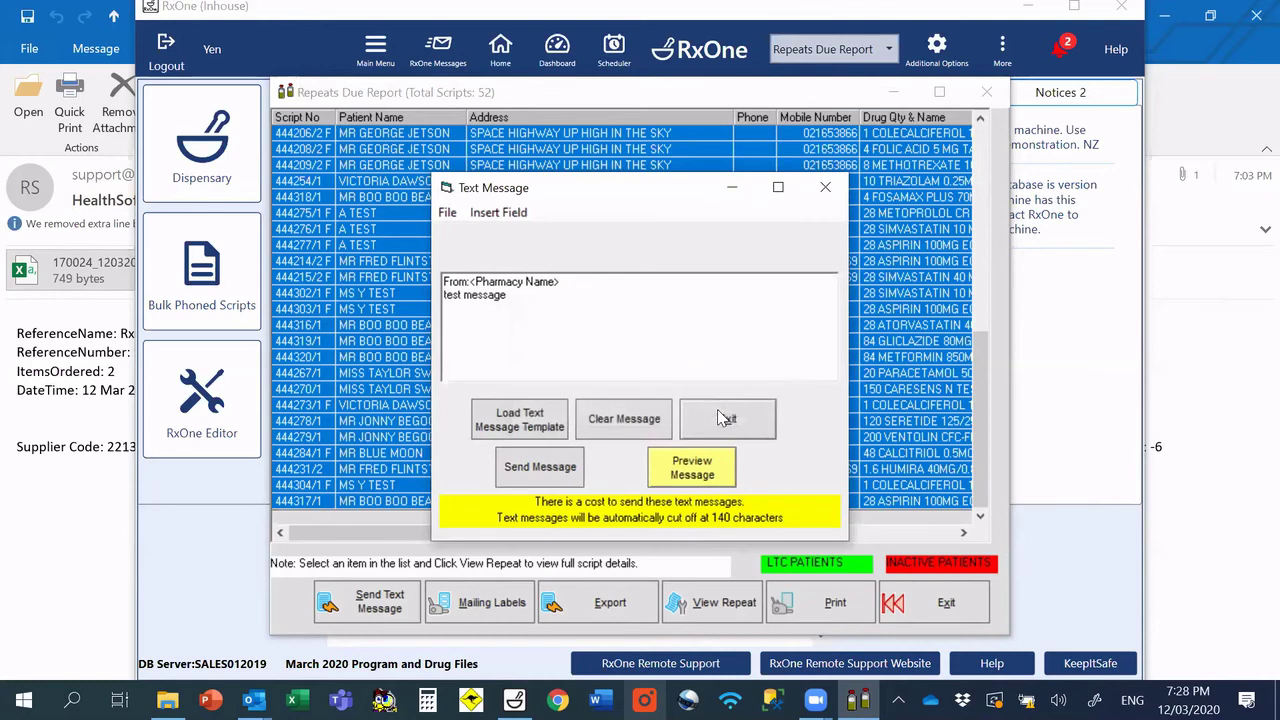
click(704, 480)
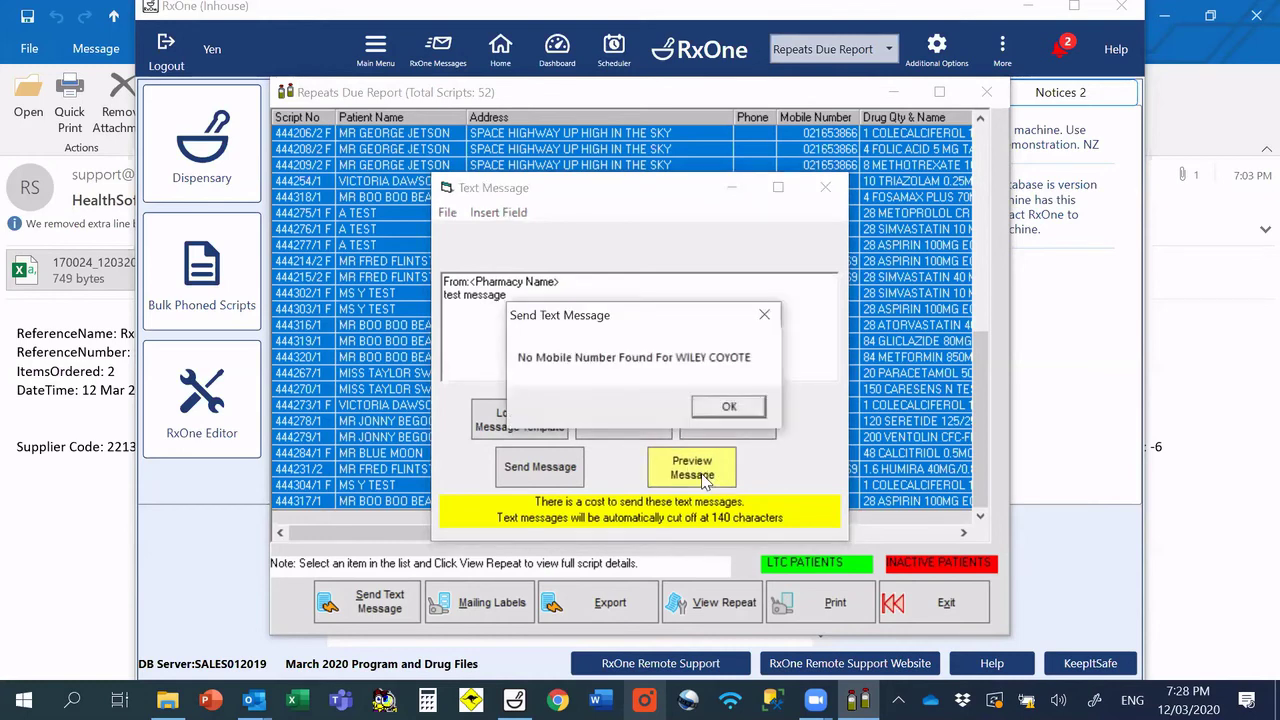
click(722, 406)
click(730, 420)
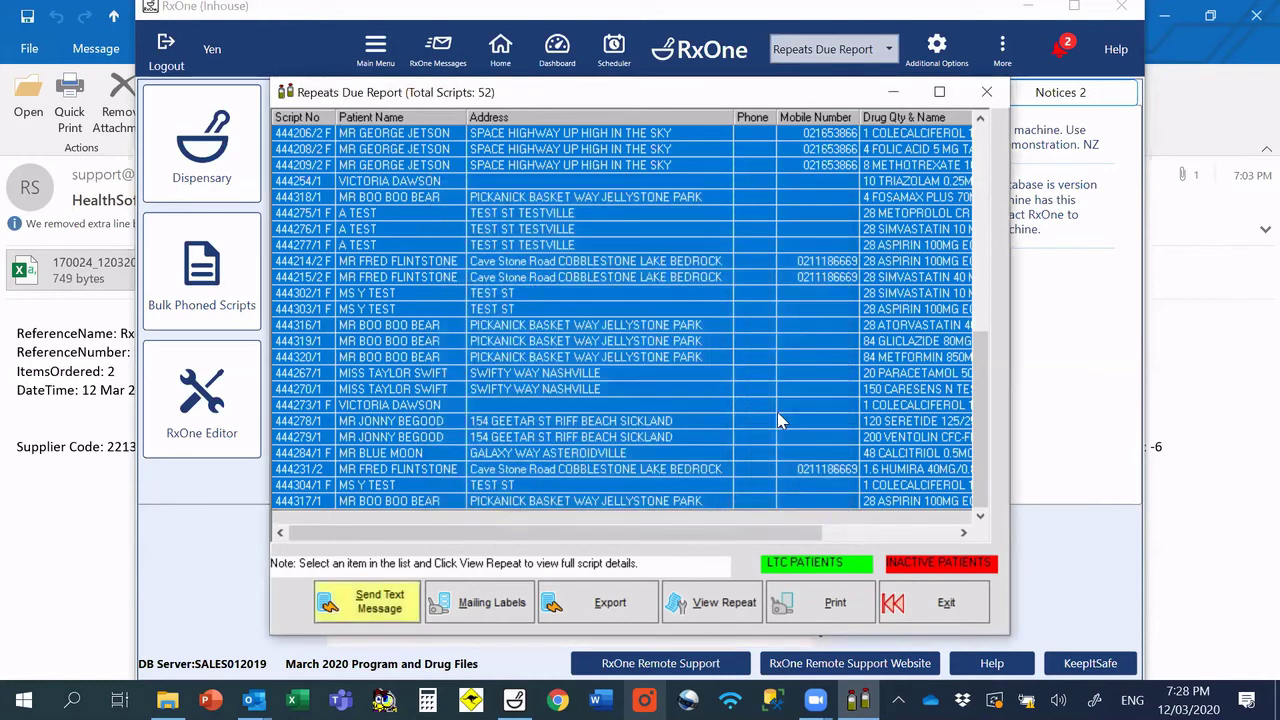
drag(637, 135, 637, 170)
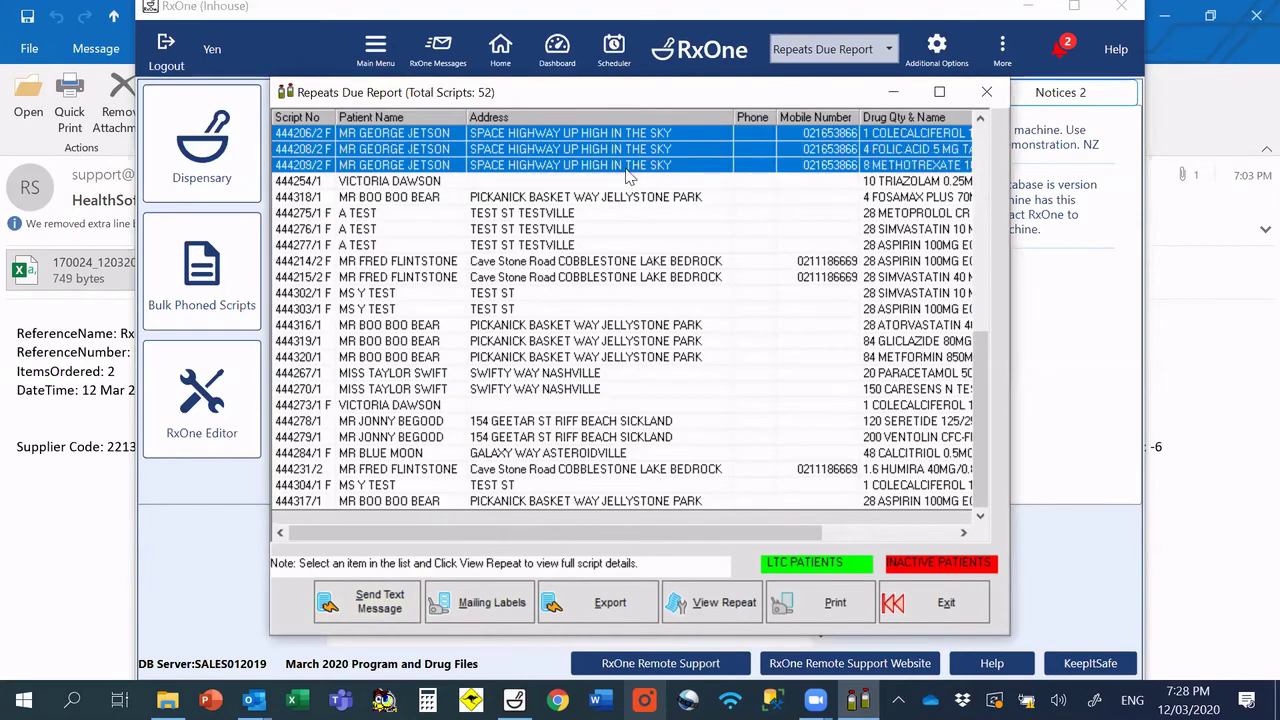
Step: Start a text message for the three scripts and preview its wording
click(385, 605)
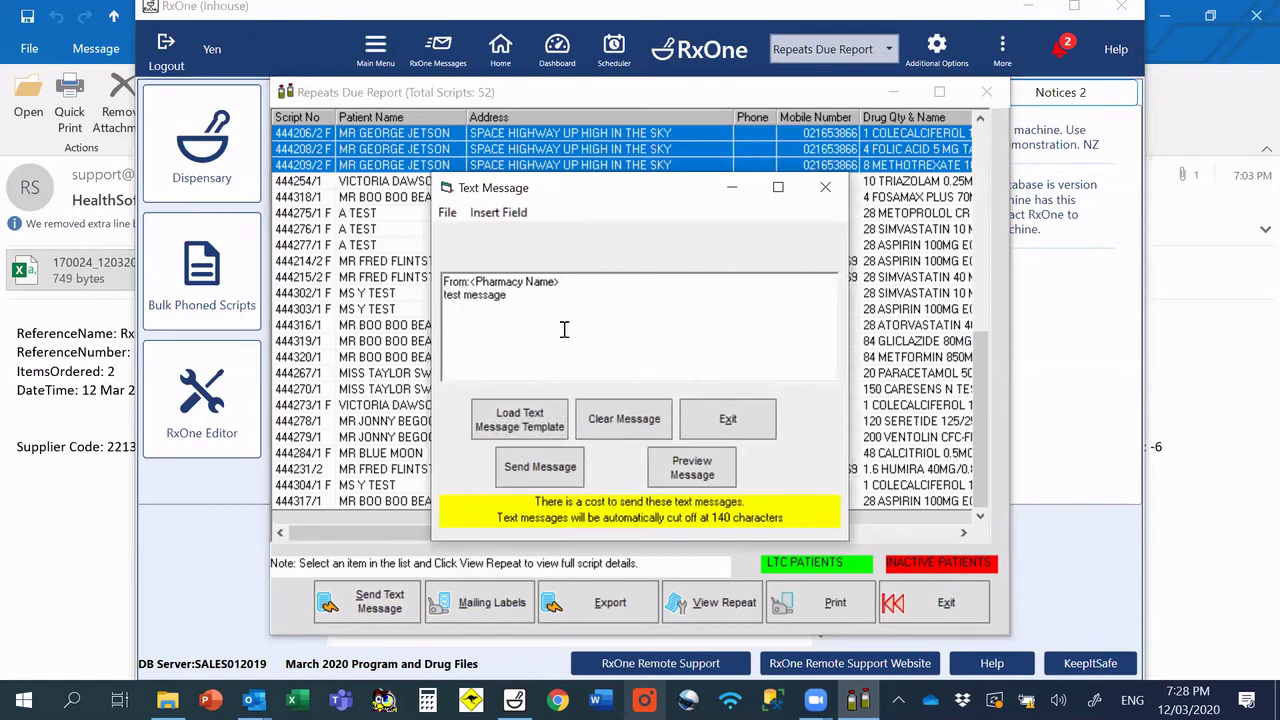
click(681, 474)
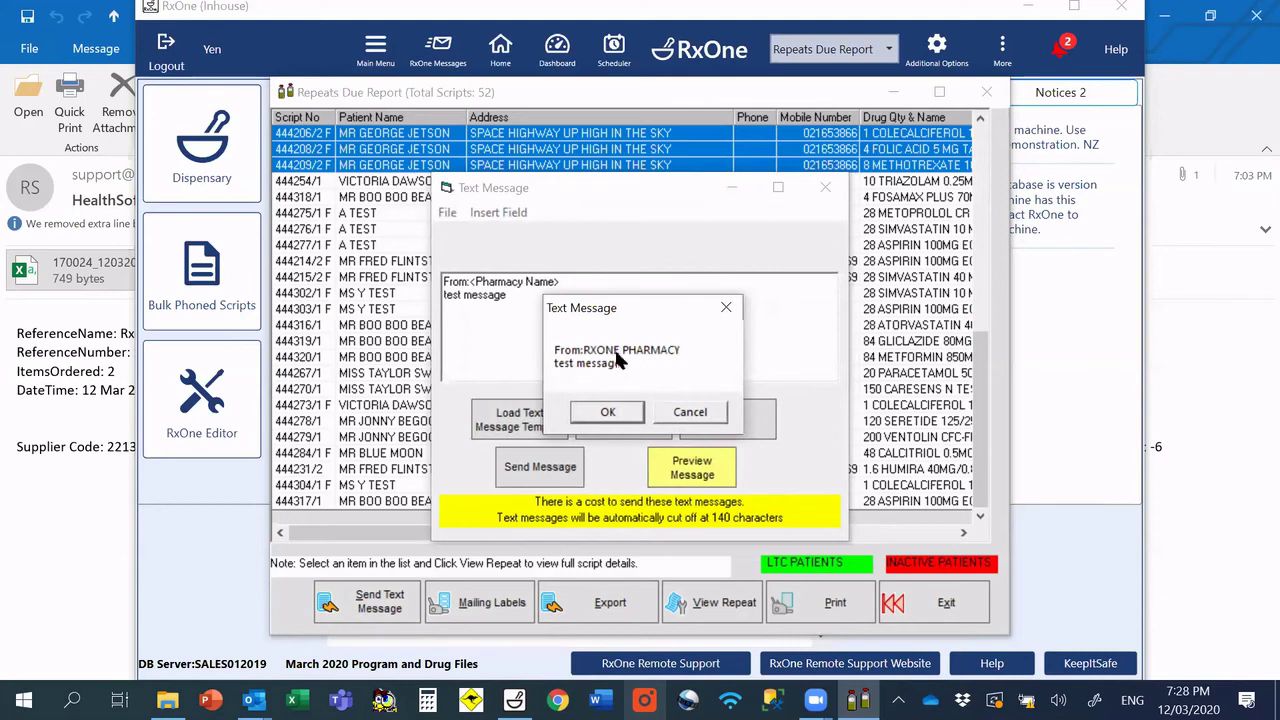
click(608, 414)
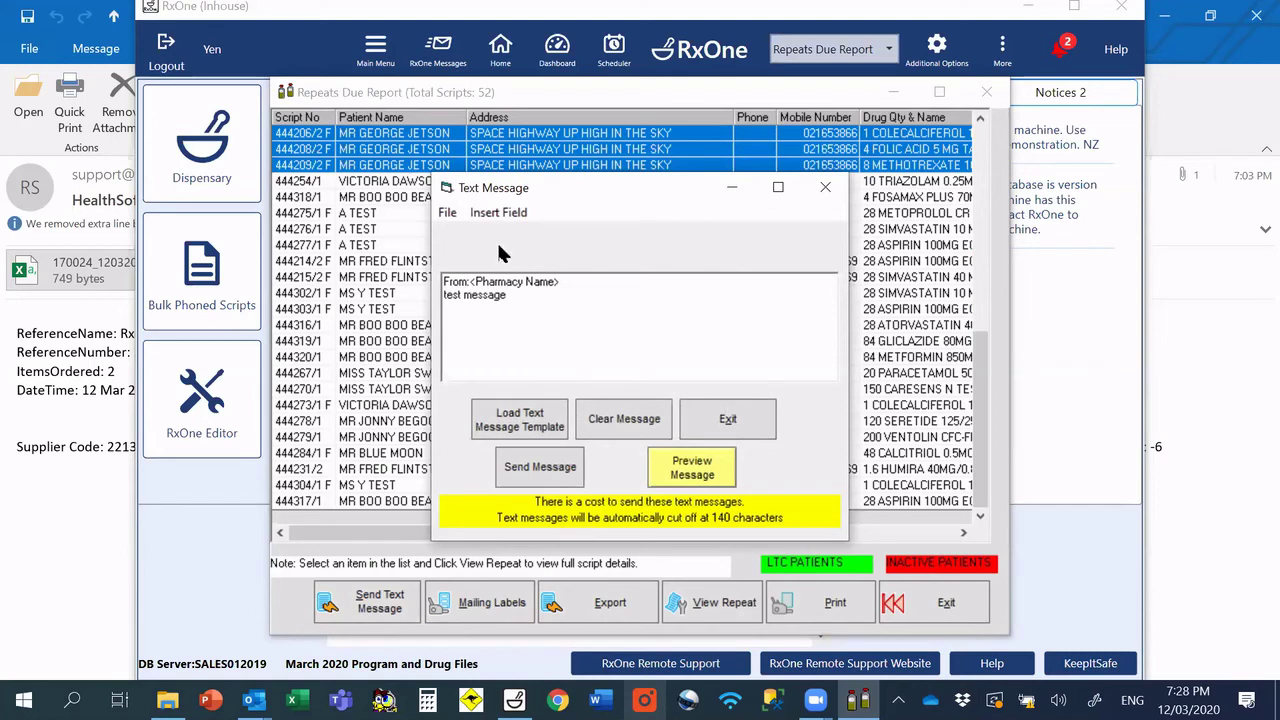
Step: Browse the File menu's insertable fields, then open the saved message templates list
click(447, 212)
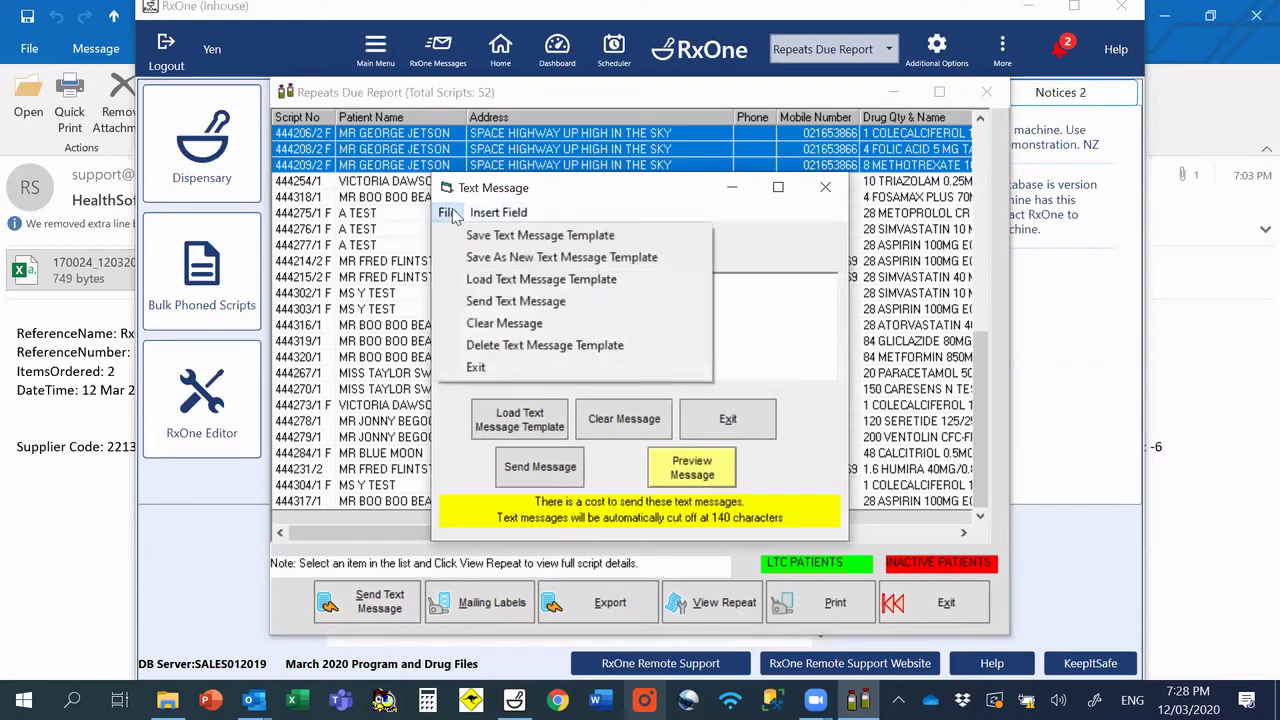
click(495, 226)
click(686, 342)
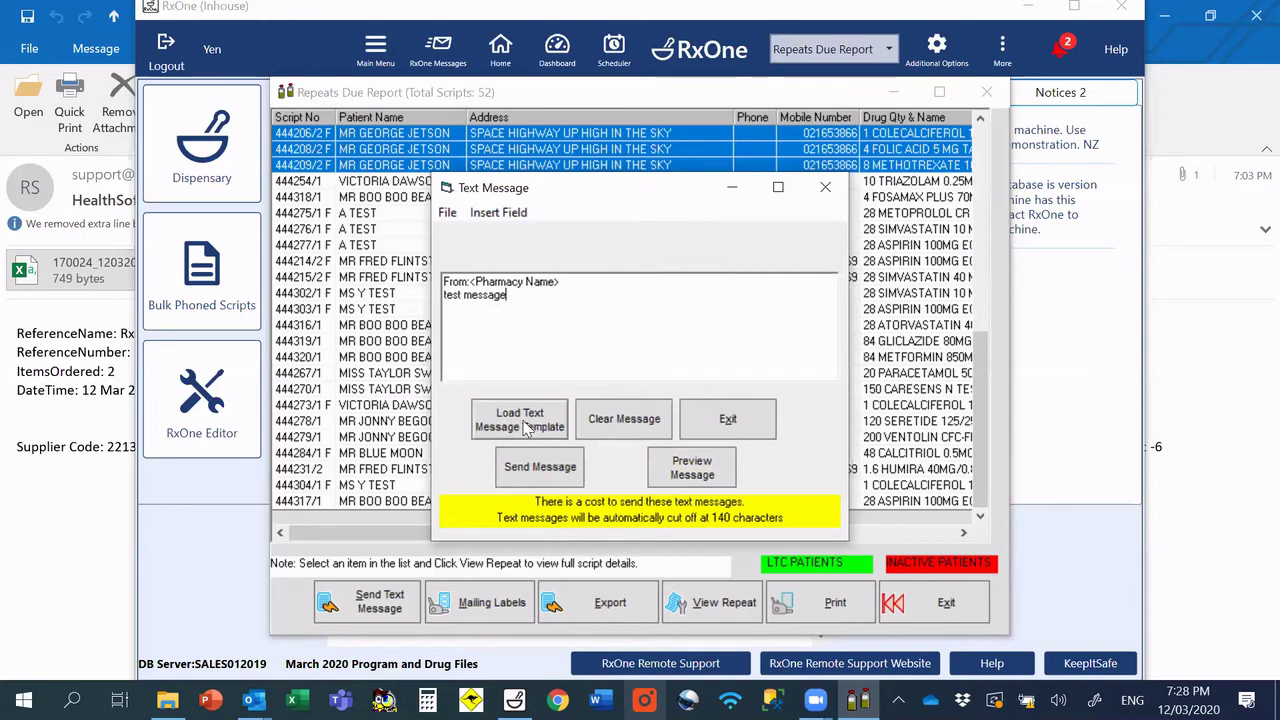
click(525, 427)
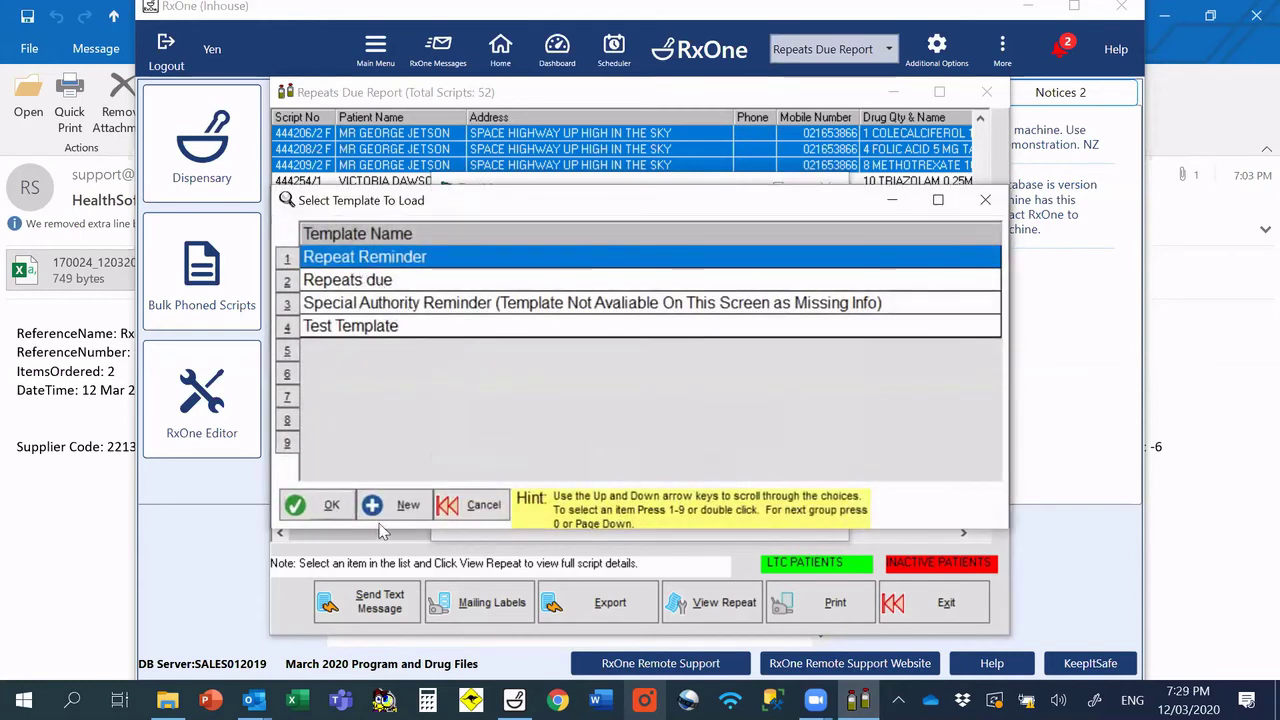
Step: Load the 'Repeats due' template into the message, then exit the Text Message window without sending
click(405, 508)
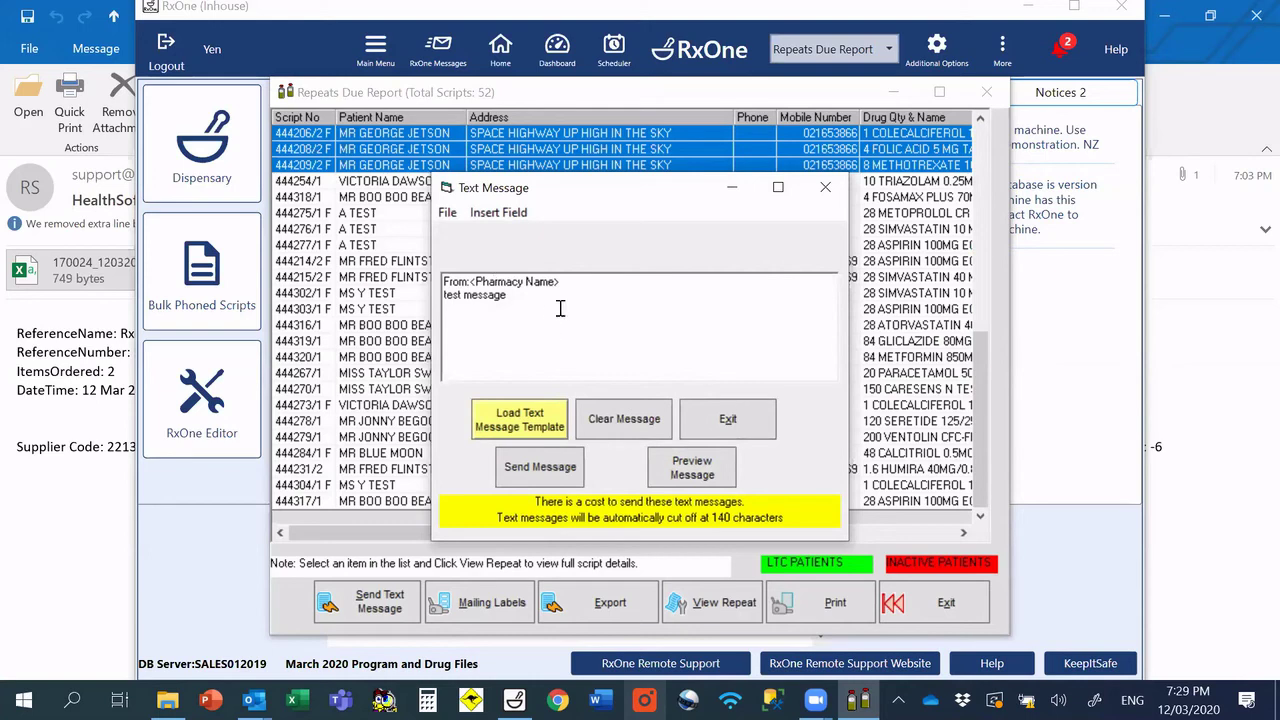
click(519, 420)
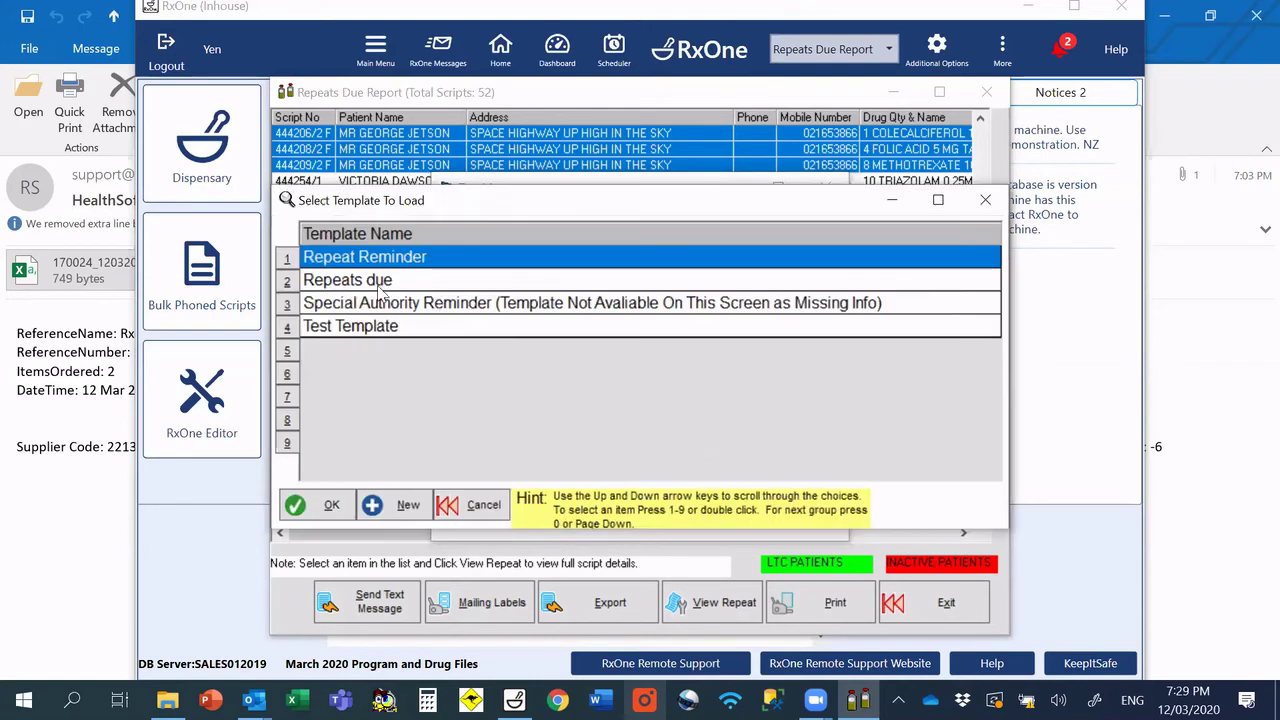
click(349, 283)
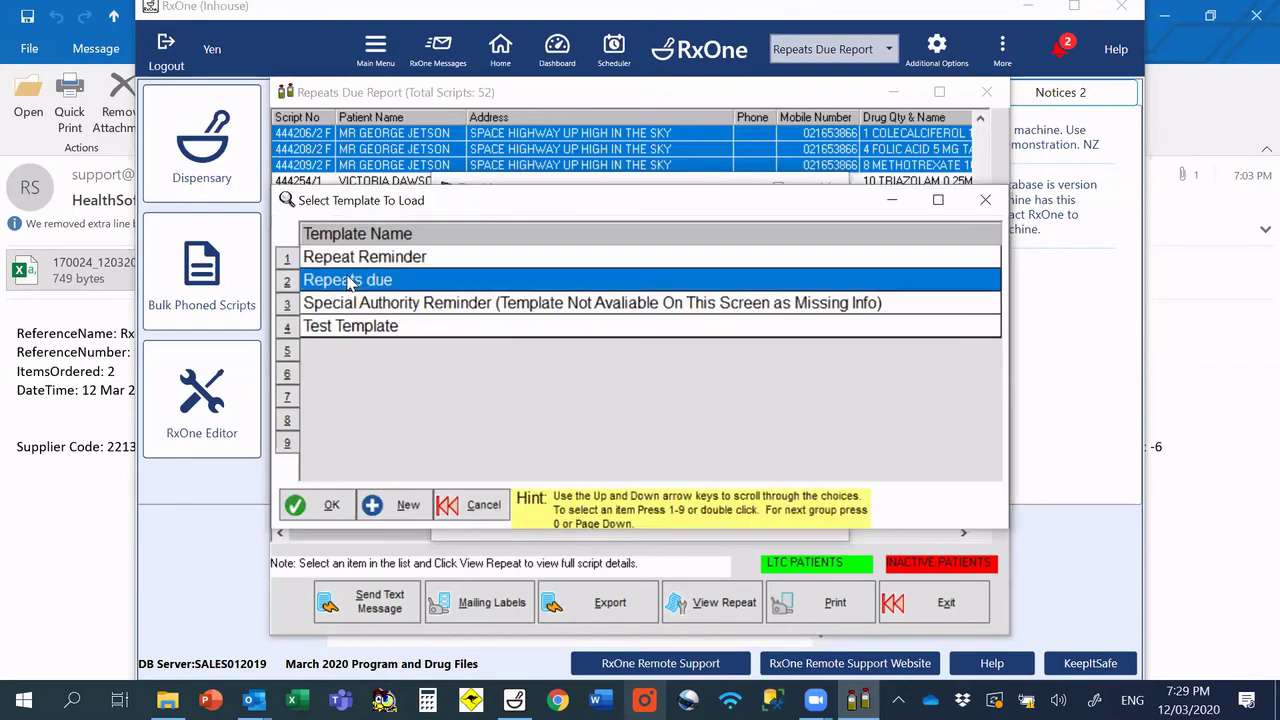
click(320, 507)
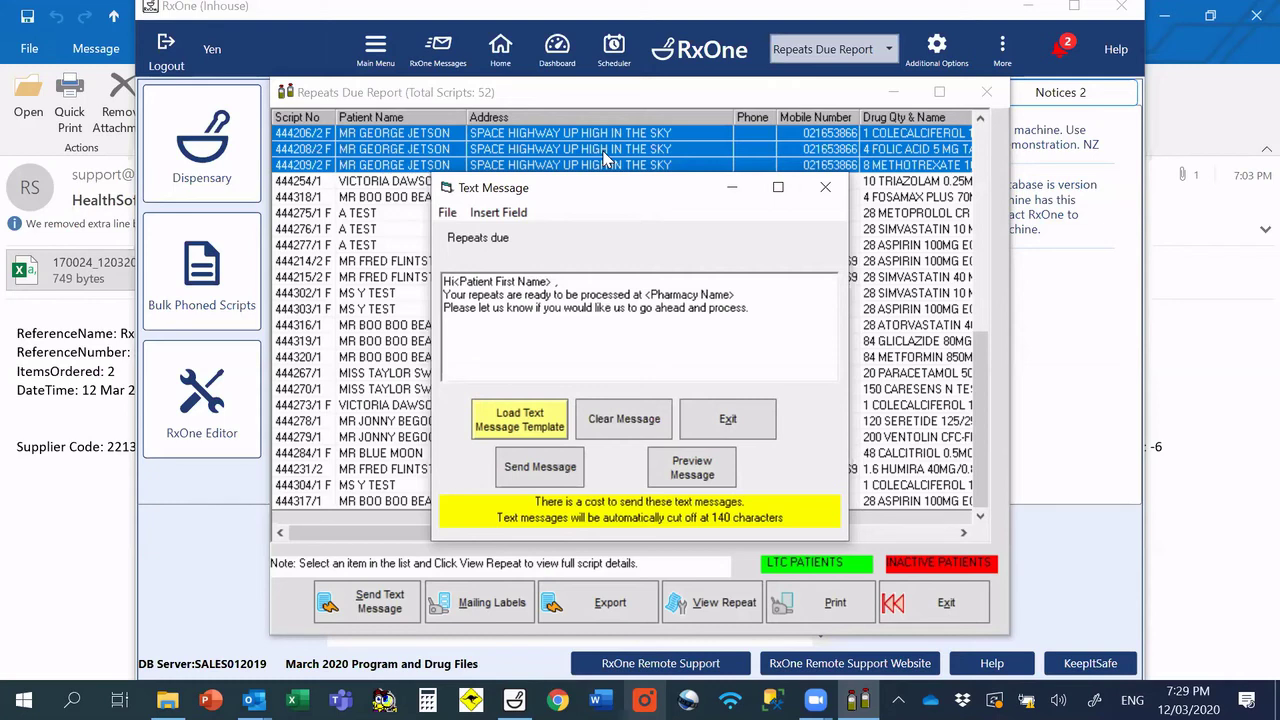
click(756, 425)
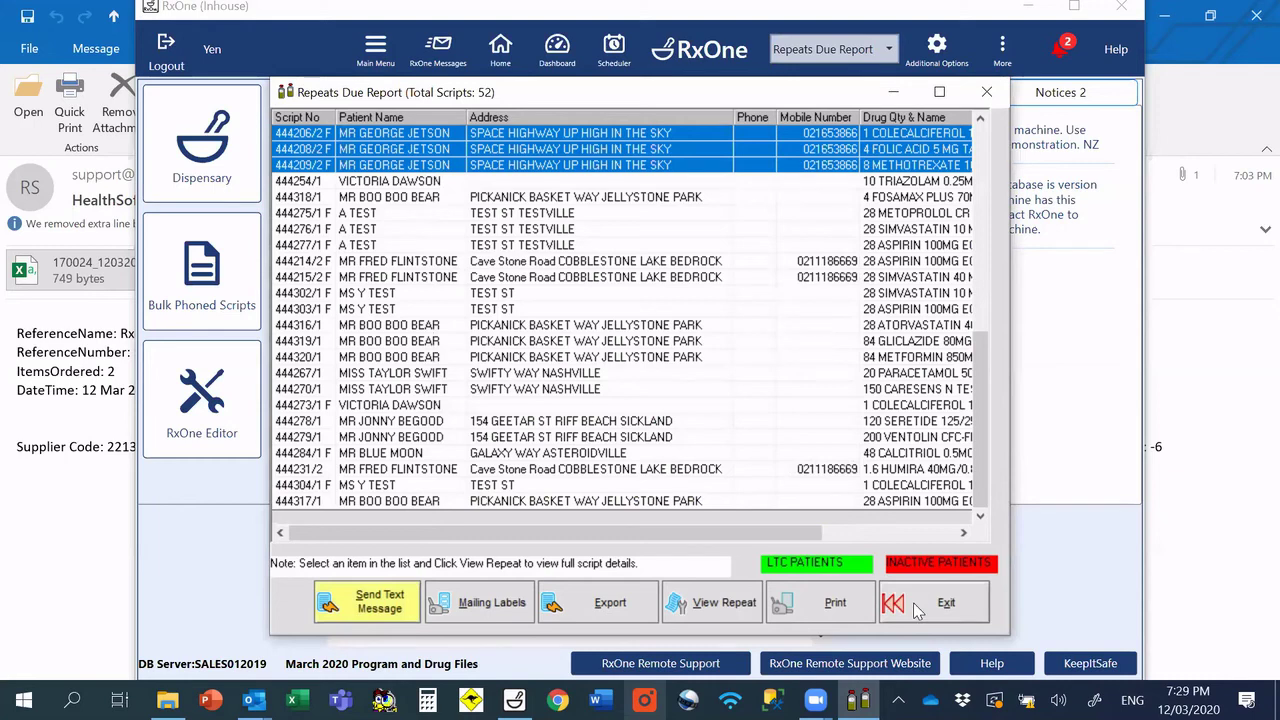
Step: Exit the Repeats Due Report and go back to the main menu
click(916, 604)
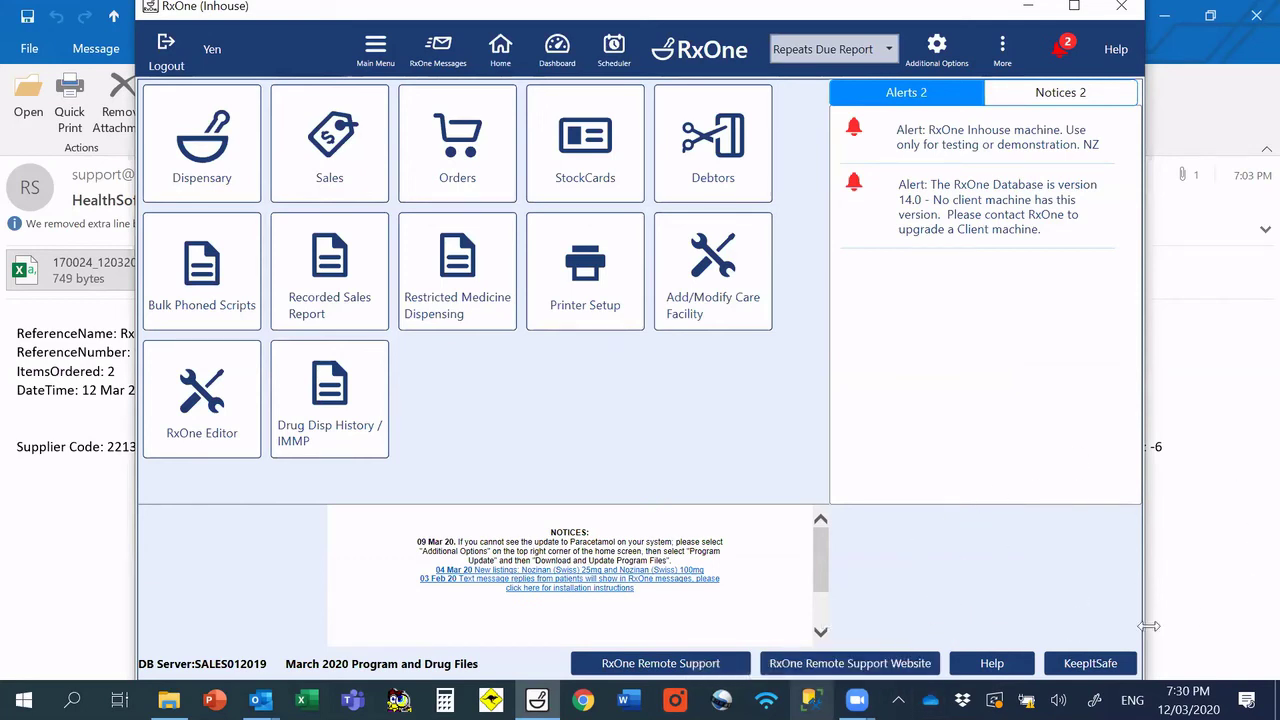
Step: Check the patient text message history, then leave Message Rooms for the home screen
click(437, 57)
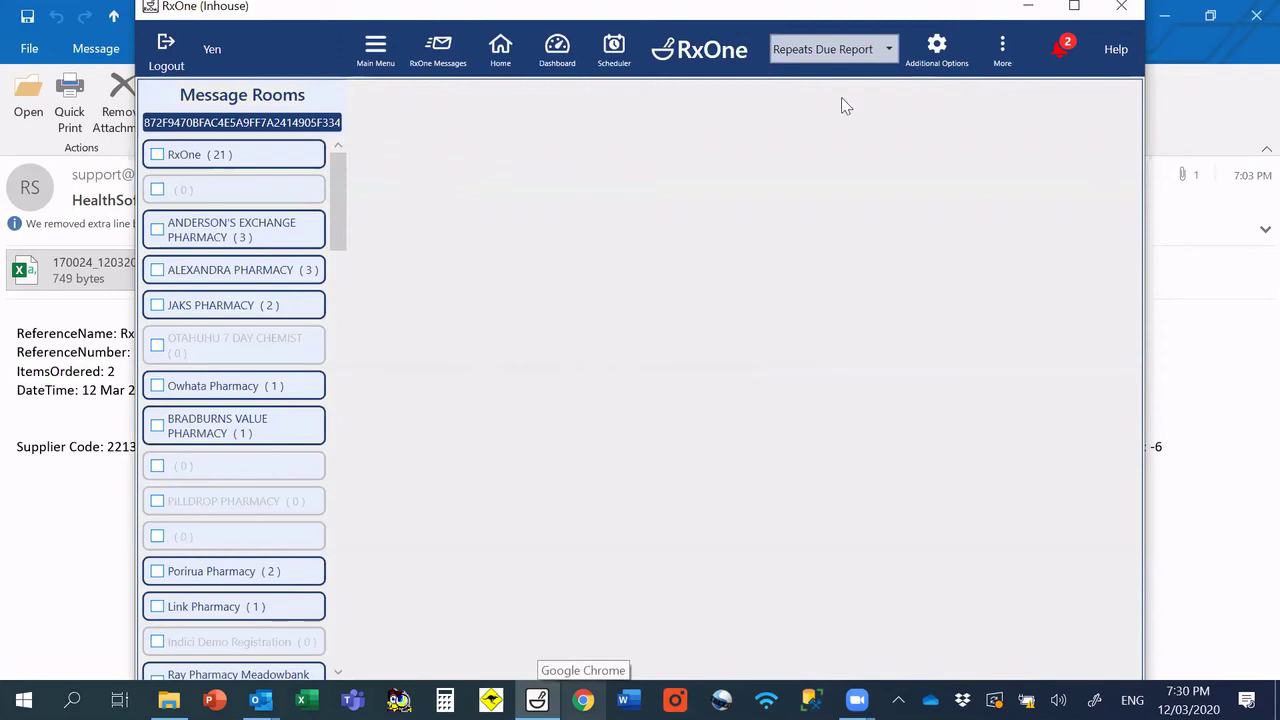
click(494, 58)
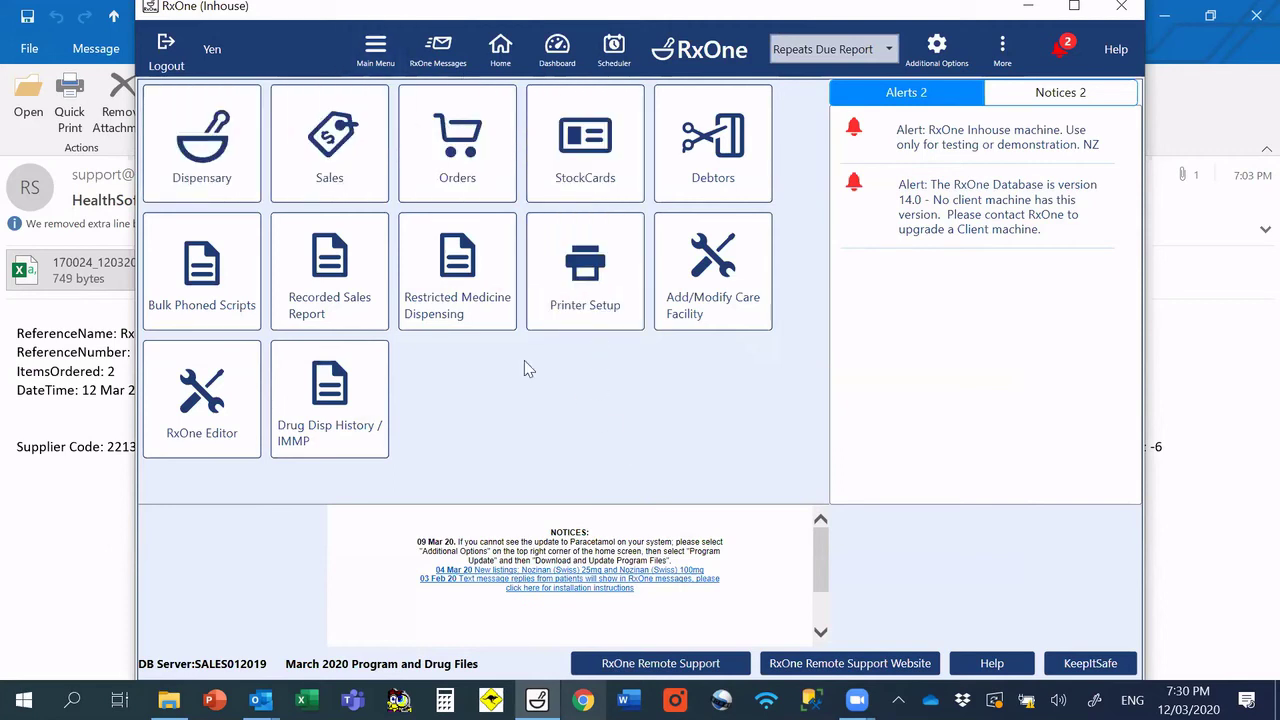
Step: In Dispensary, find the patient by name and show their five text/email events from Feb 2020
click(208, 152)
key(alt+x)
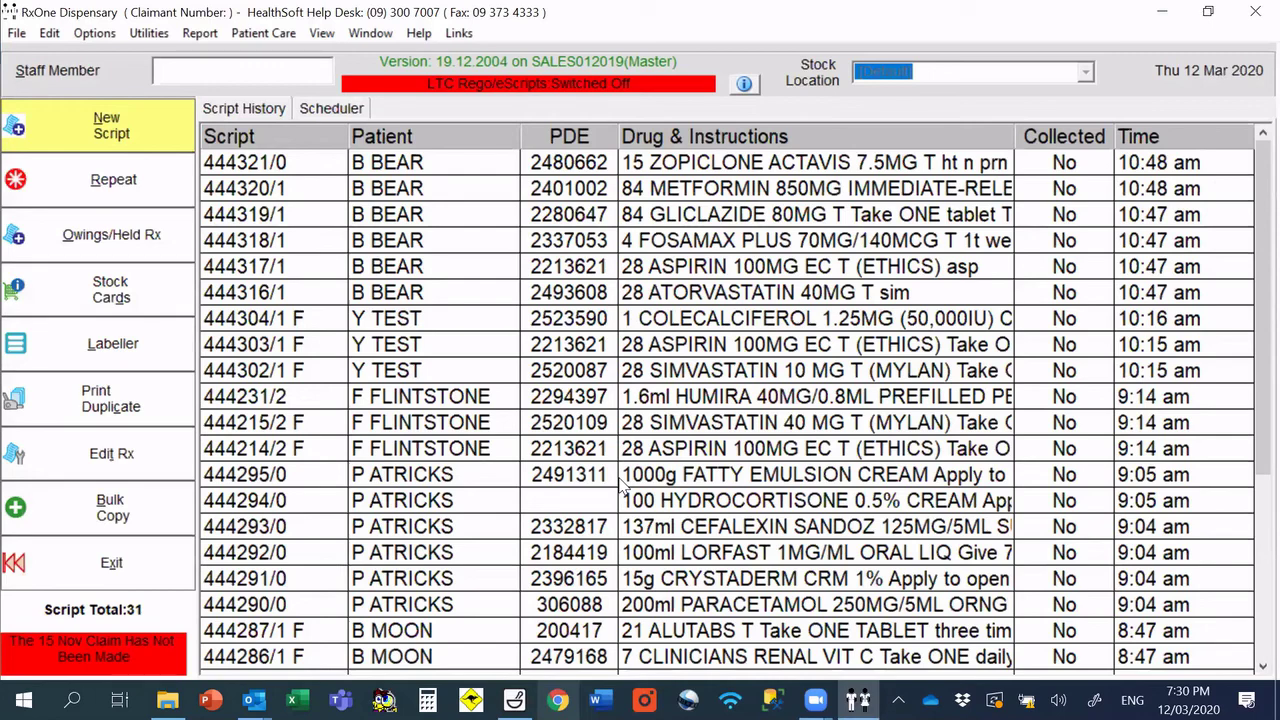
key(alt+n)
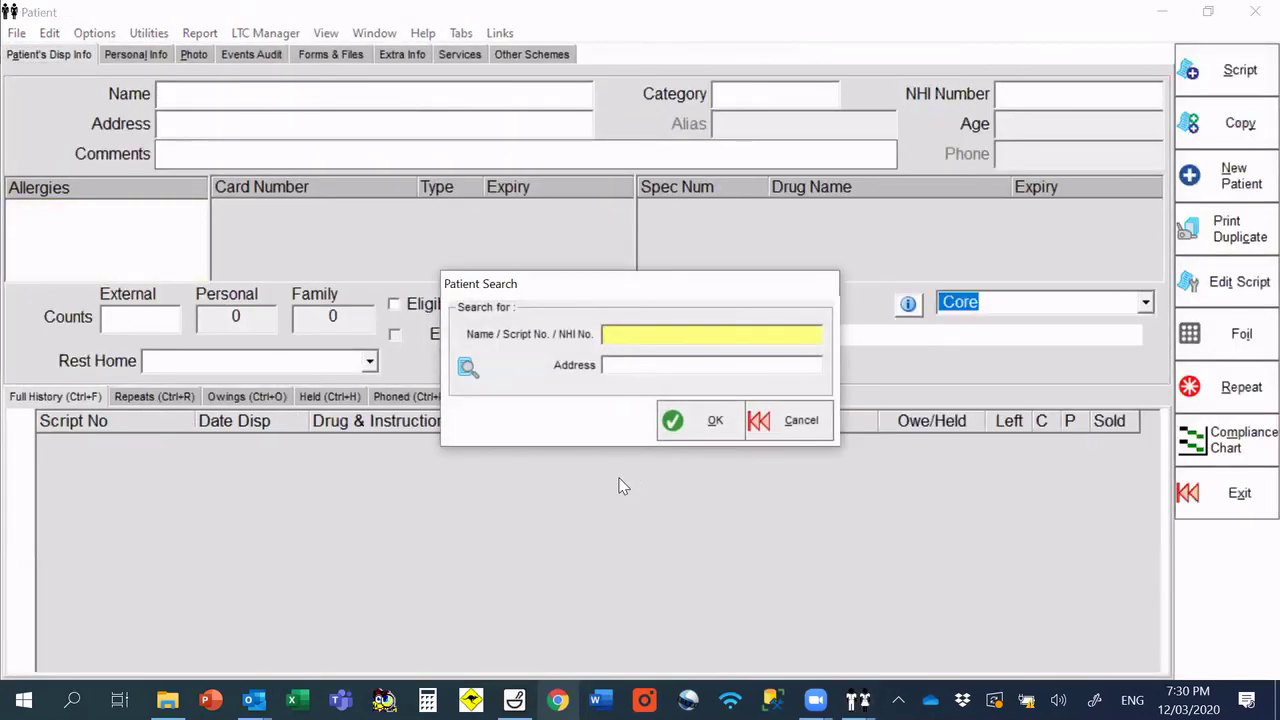
text(G JETSON)
key(Return)
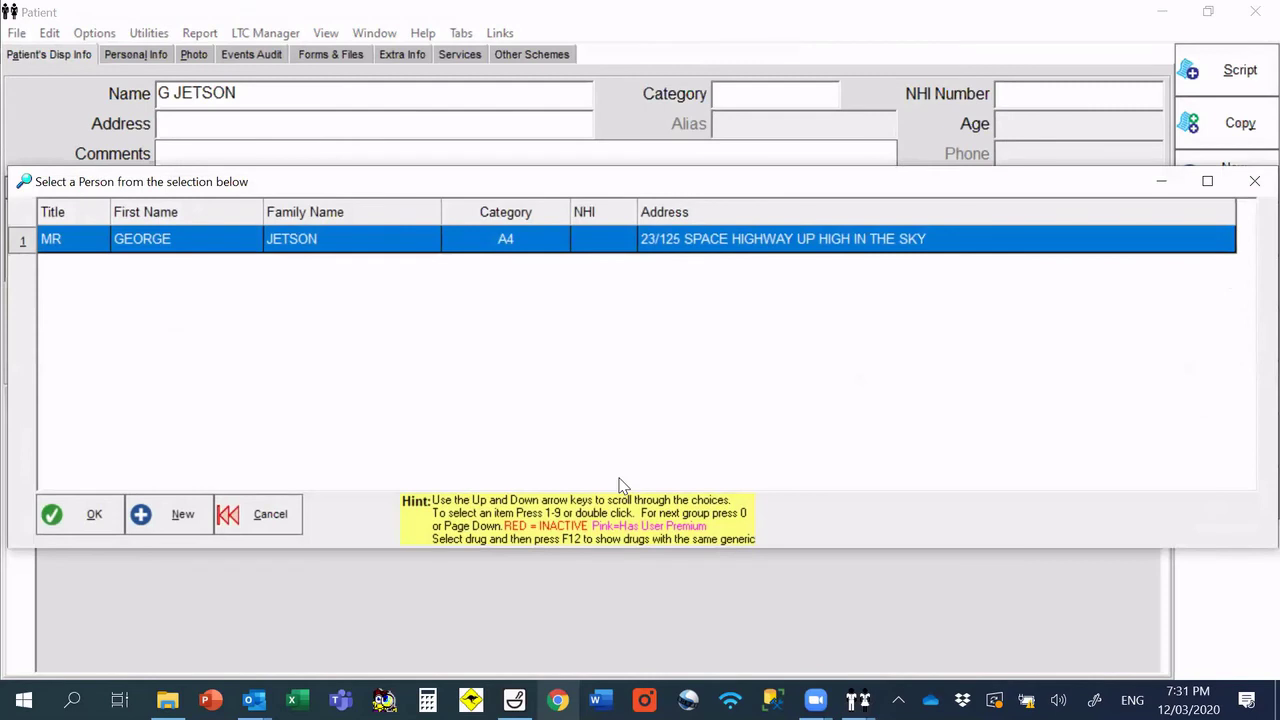
double_click(217, 243)
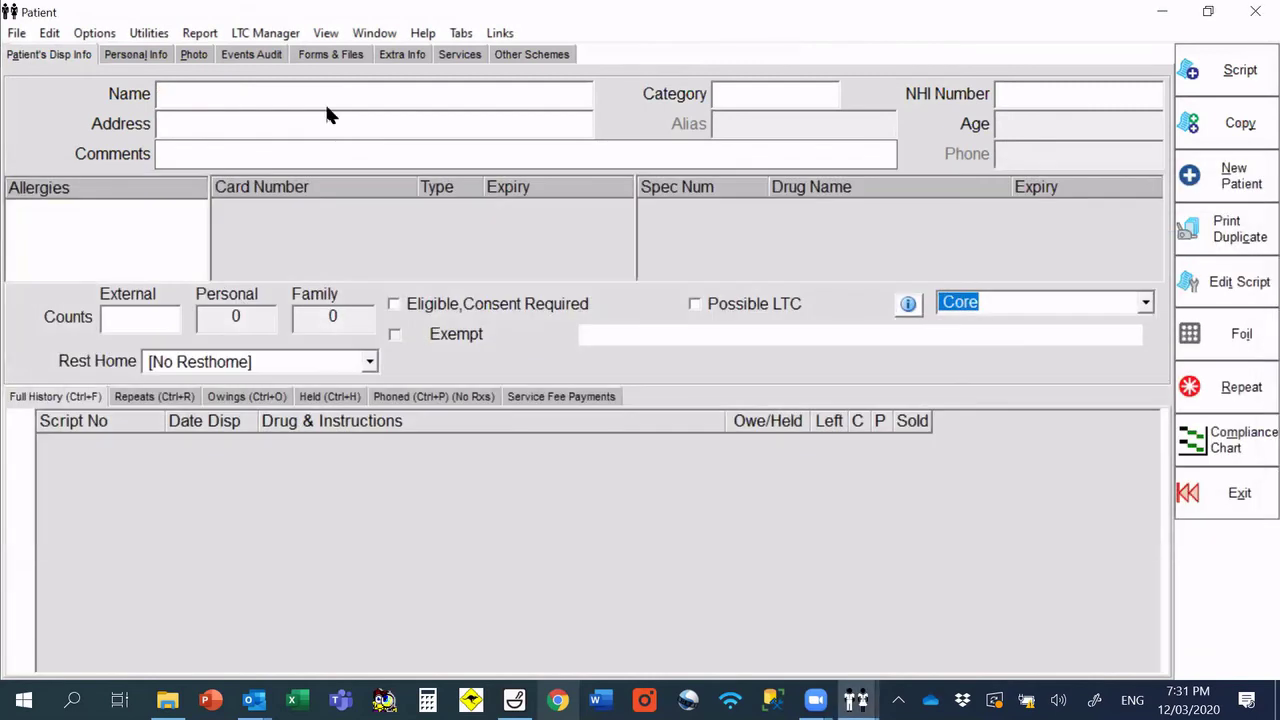
click(251, 54)
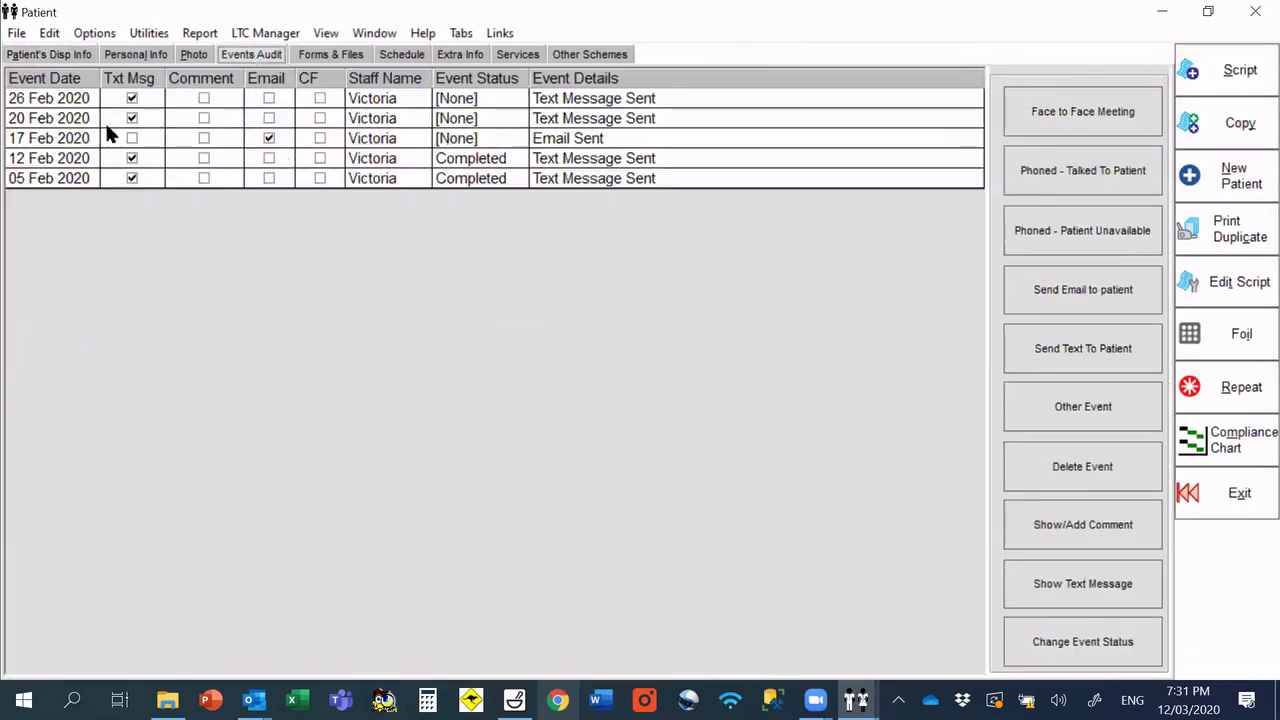
click(574, 124)
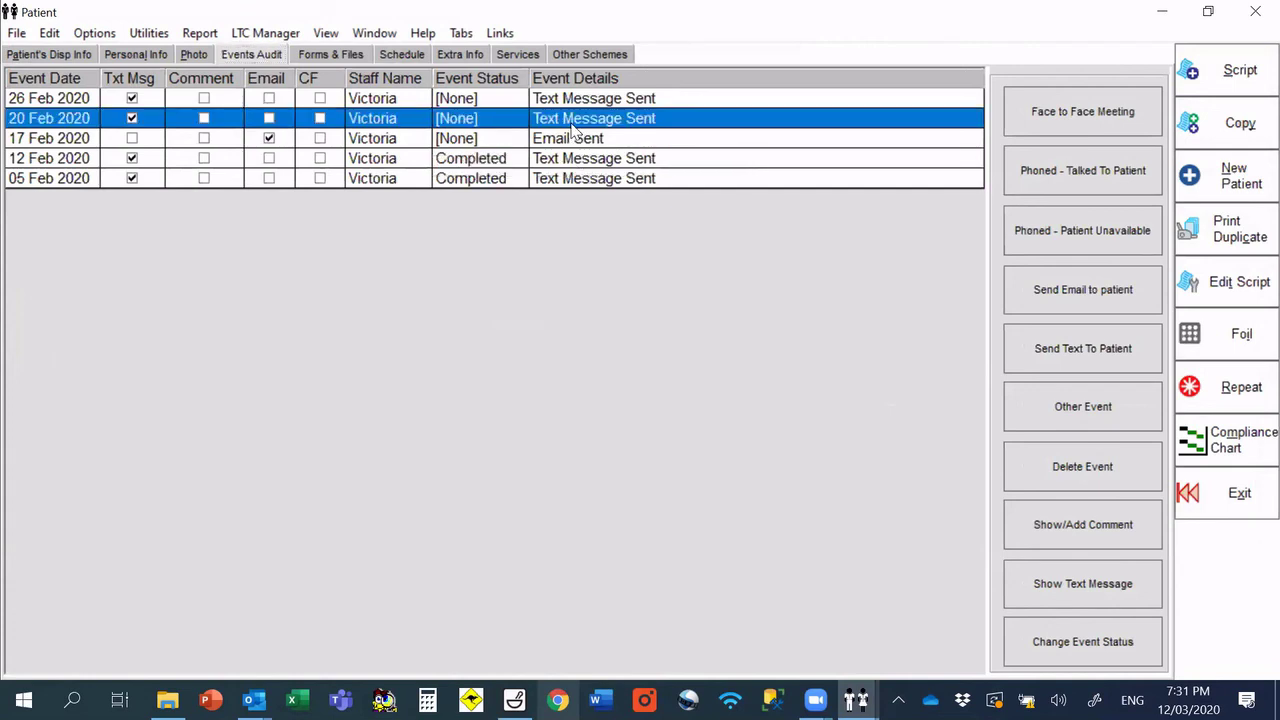
click(1081, 593)
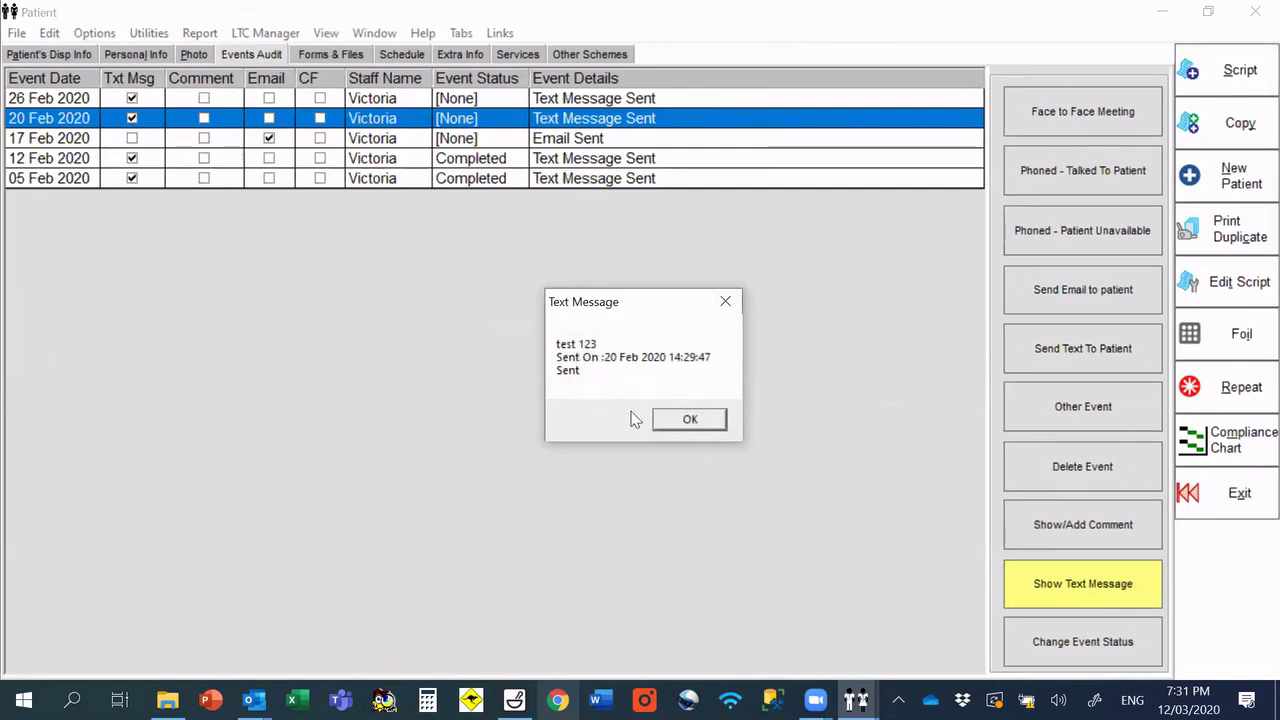
click(690, 420)
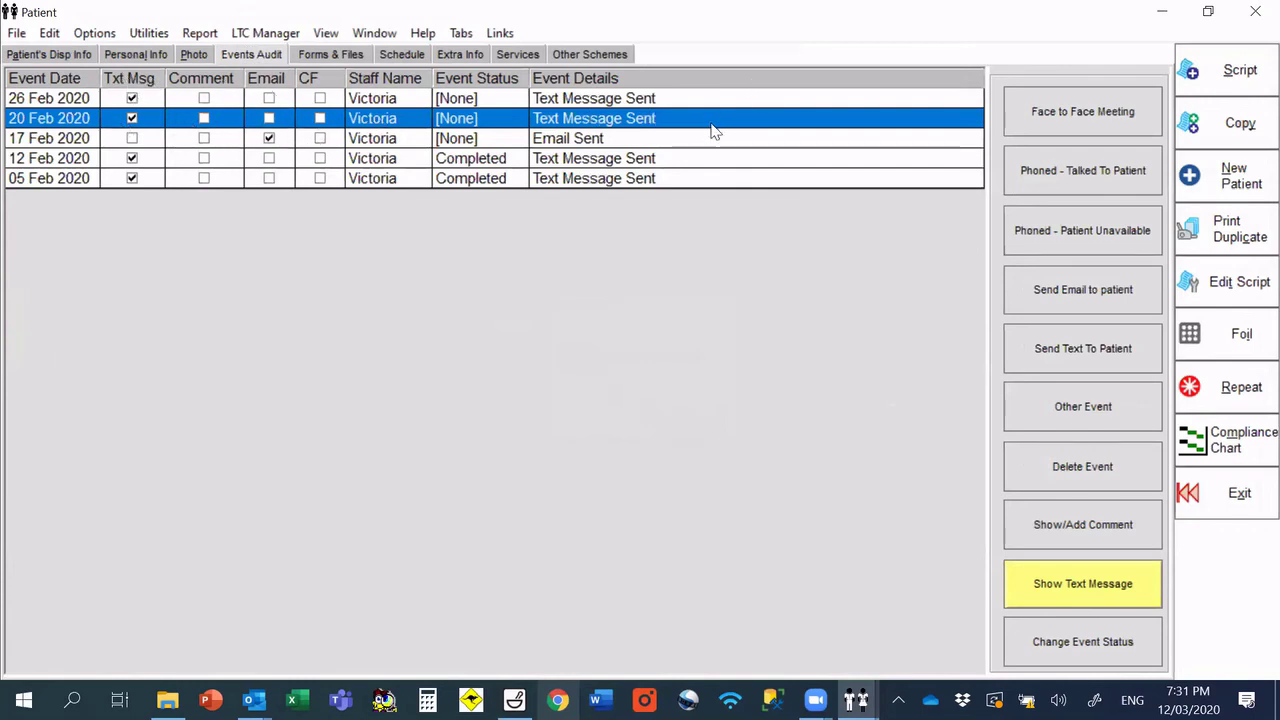
Step: Exit the Patient window to return to the RxOne home screen
mouse_move(654, 120)
mouse_move(283, 96)
click(1231, 508)
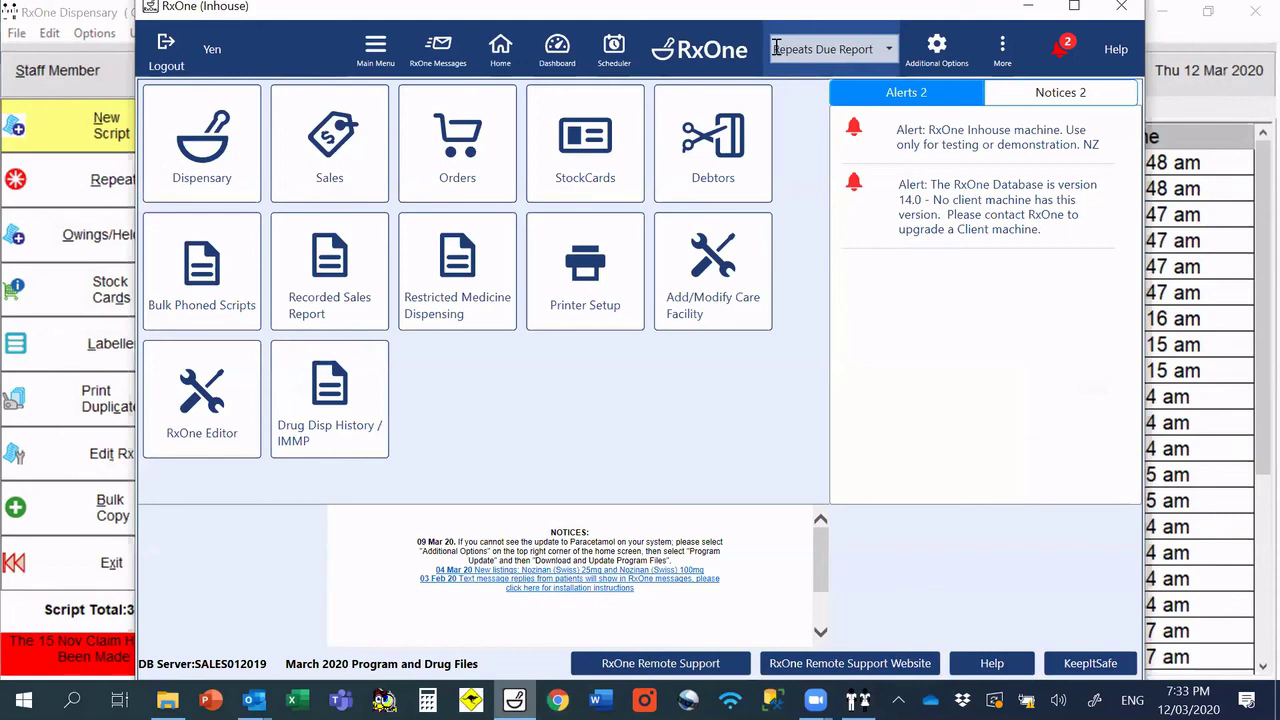
Step: Open RxOne Options, past the wholesale code warning, and view the Switchboard and Disp Switchboard pages
click(878, 48)
text(Options)
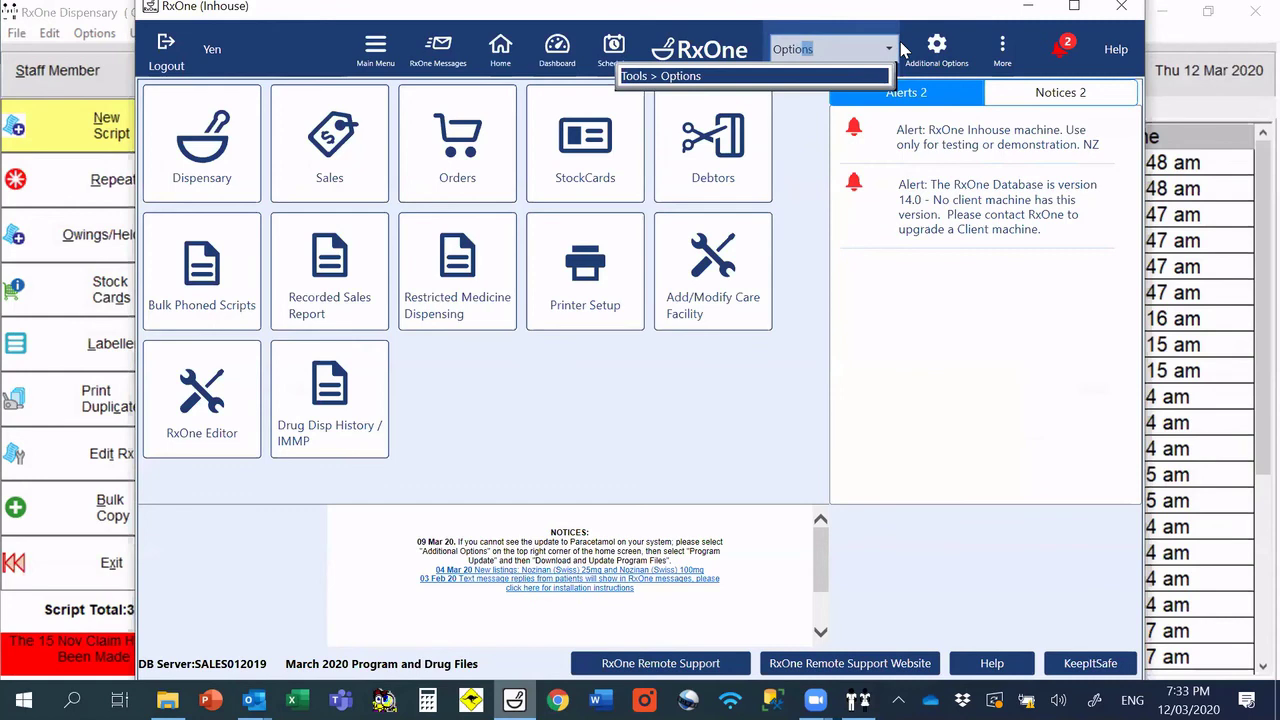
key(Return)
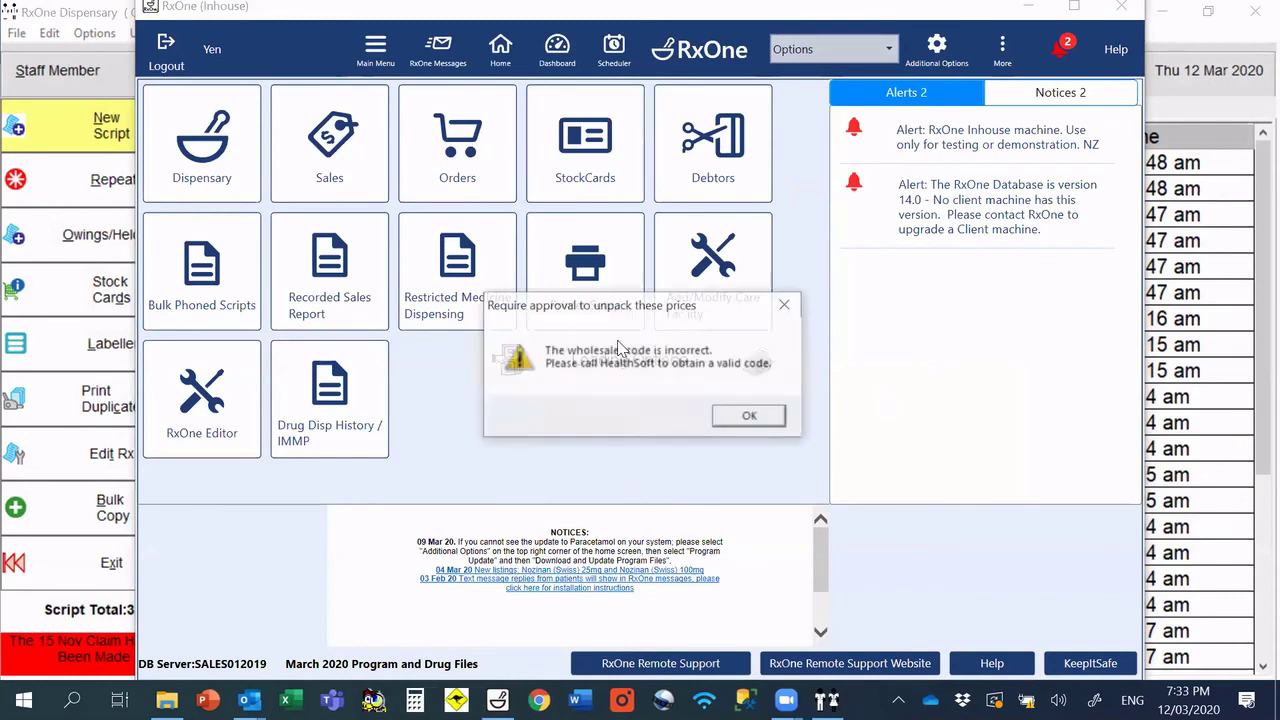
click(750, 416)
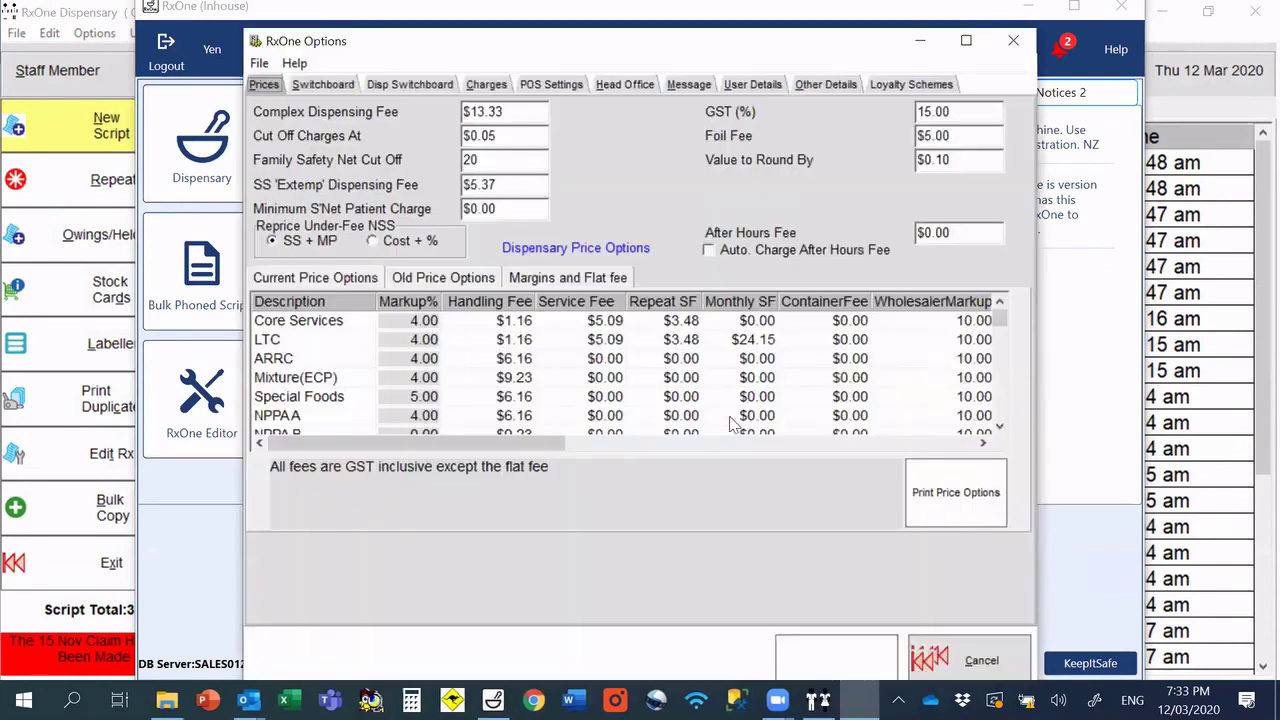
click(345, 88)
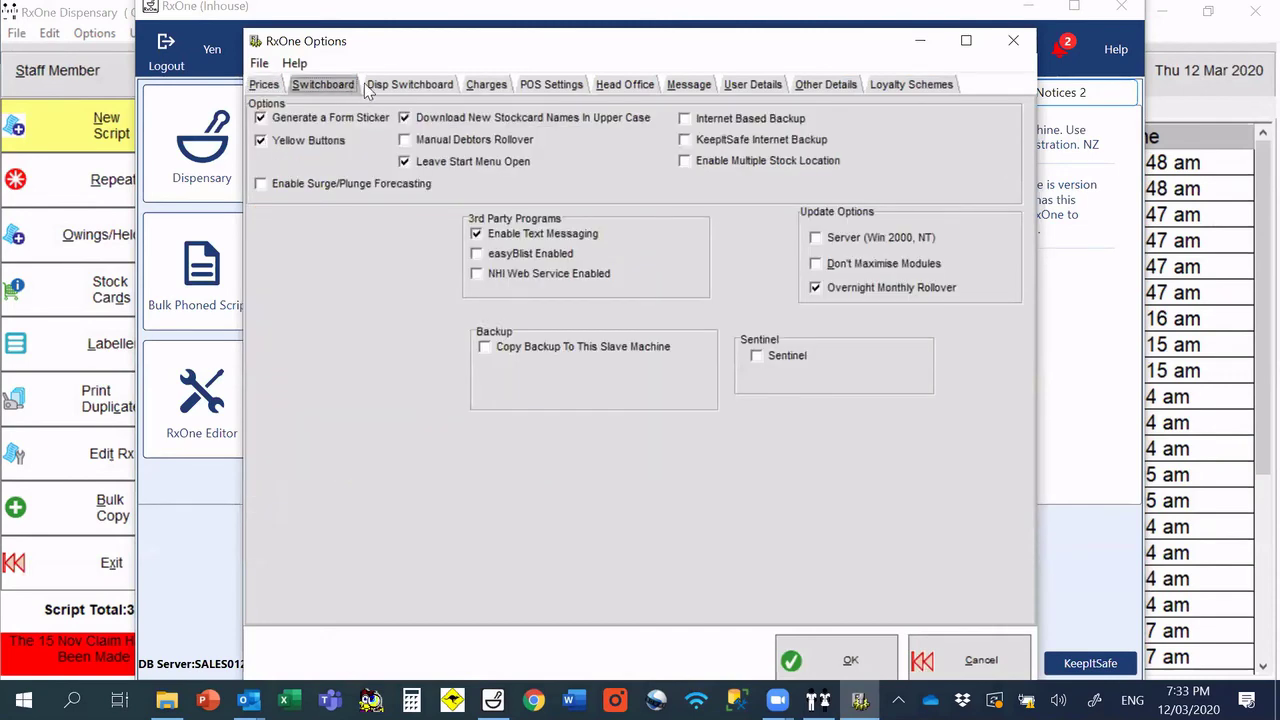
click(396, 80)
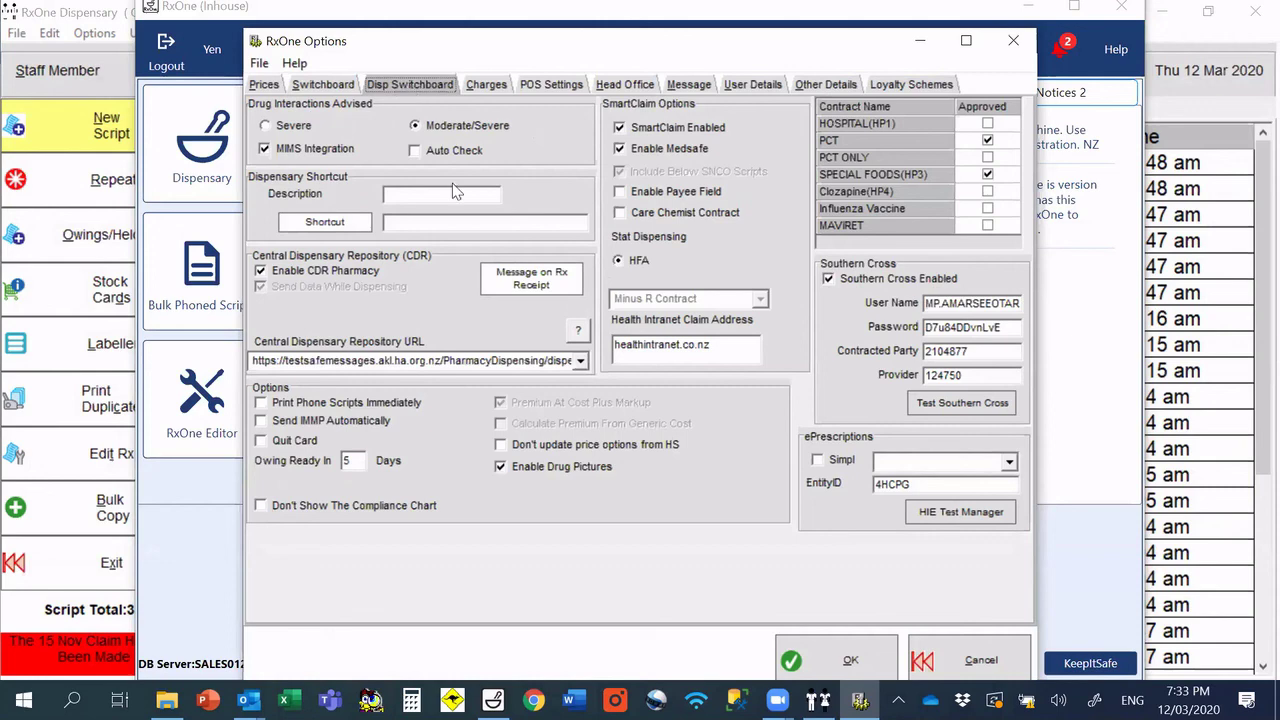
click(302, 88)
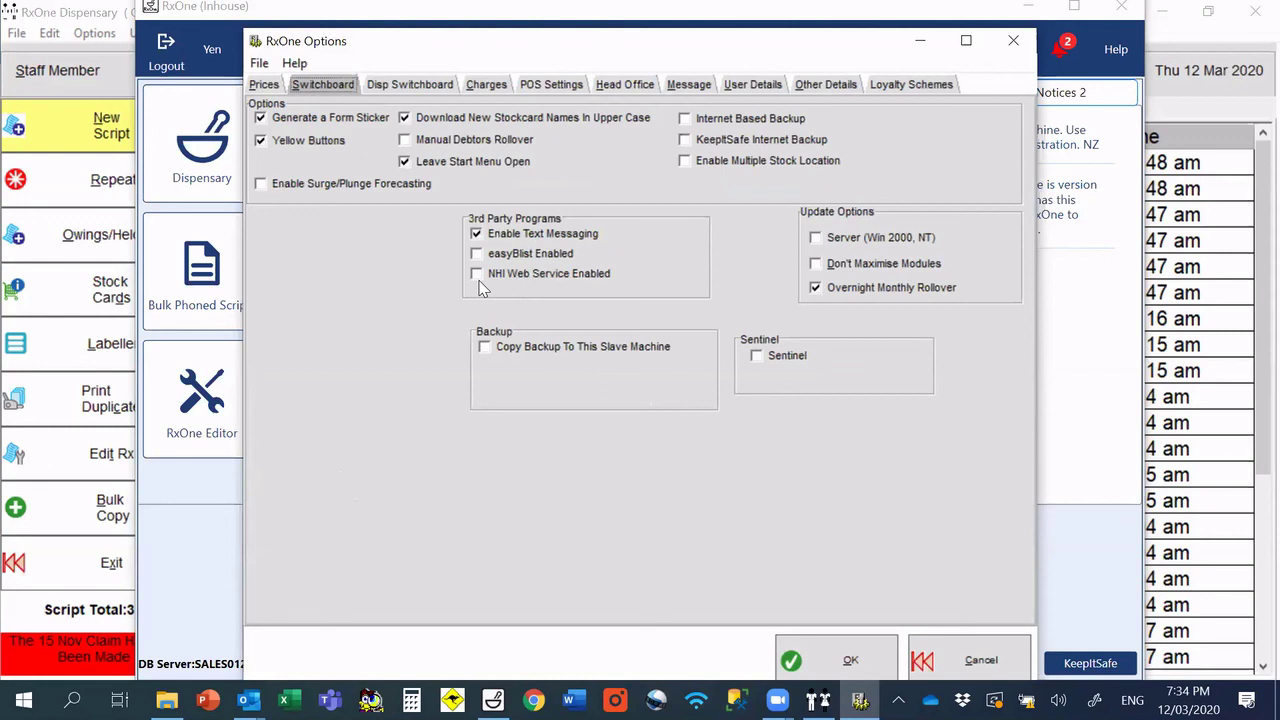
Step: Accept the Options settings and allow the Windows Command Processor change
click(845, 662)
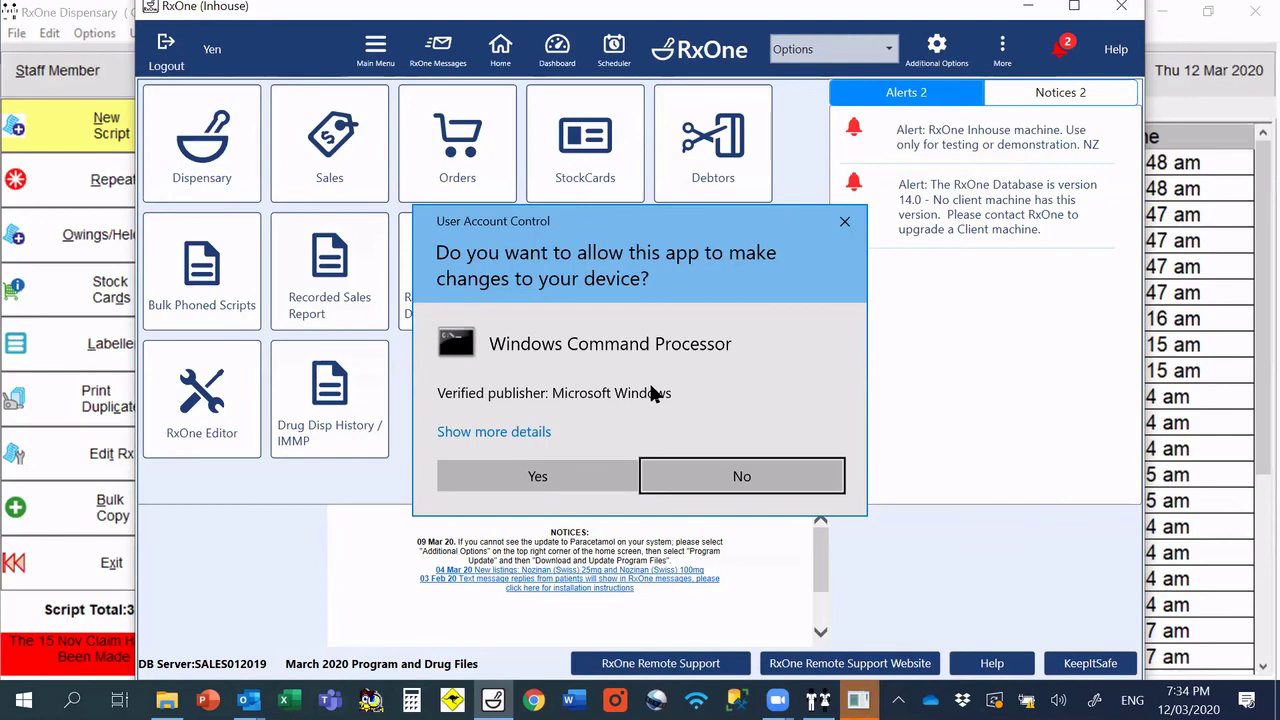
click(513, 497)
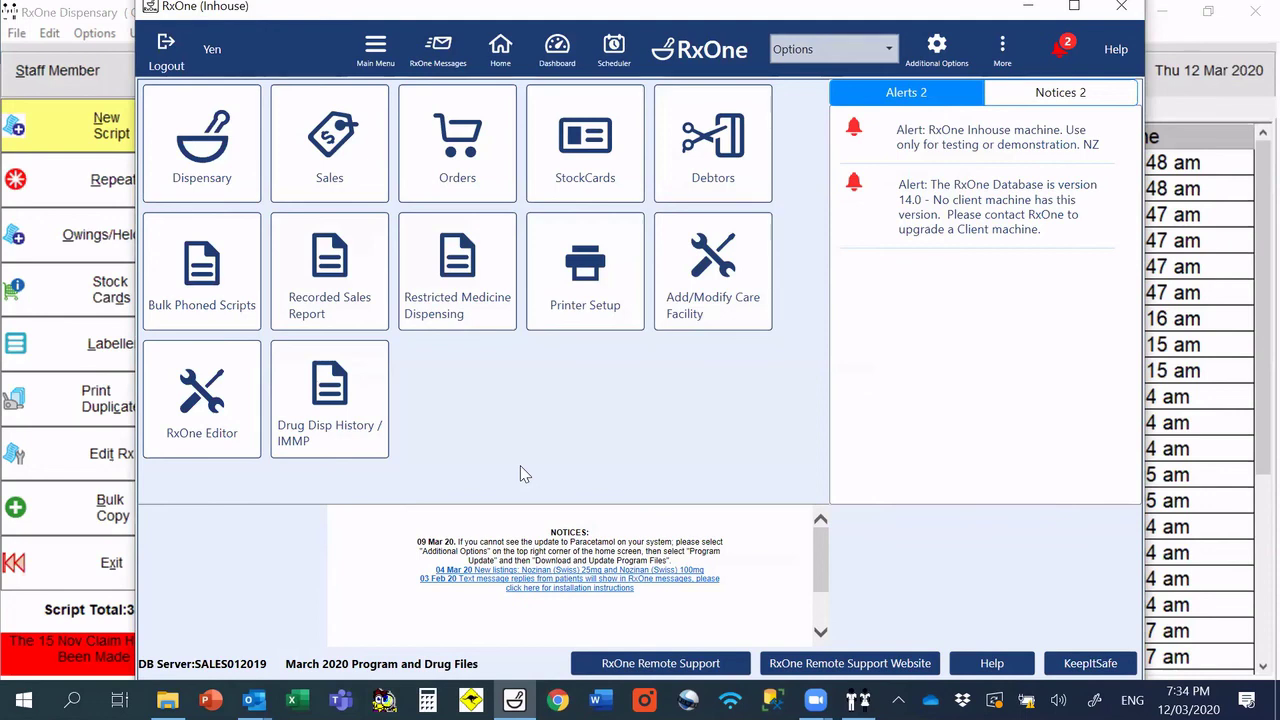
Step: Set the Foil Packaging printer's foil type to Medico Perf and open its 4×7 foil layout
click(616, 276)
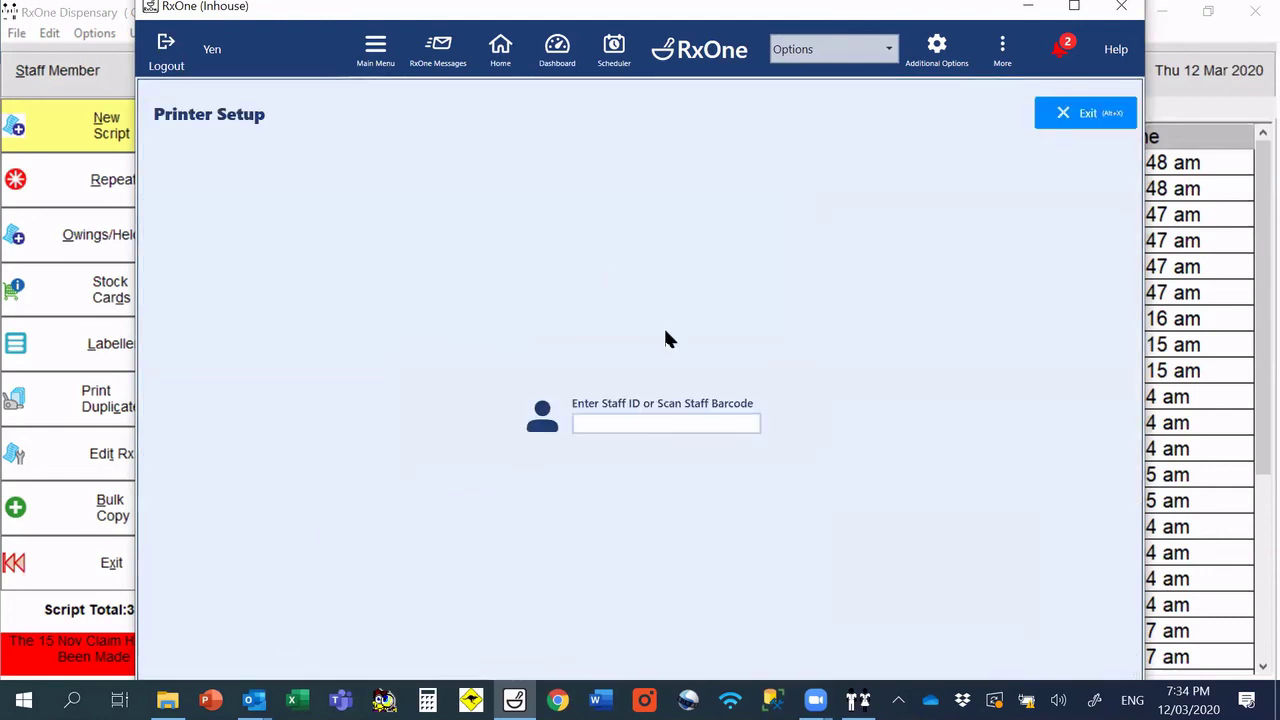
key(Escape)
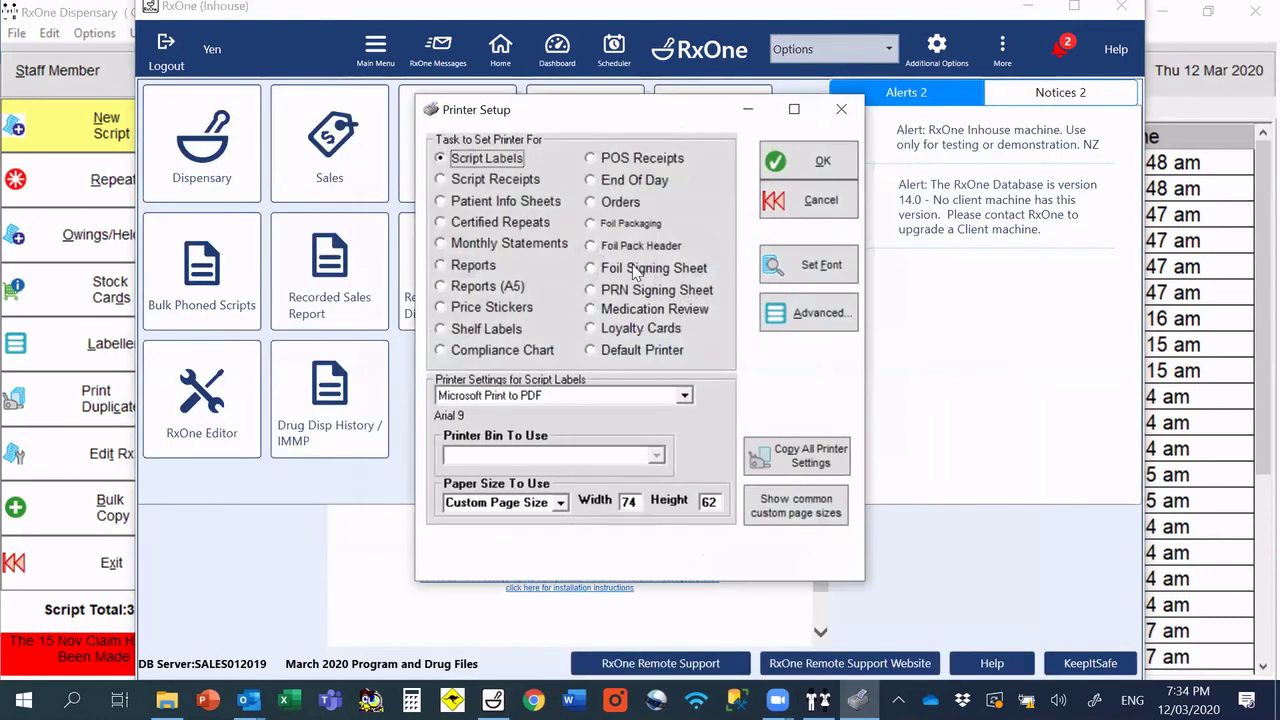
click(596, 227)
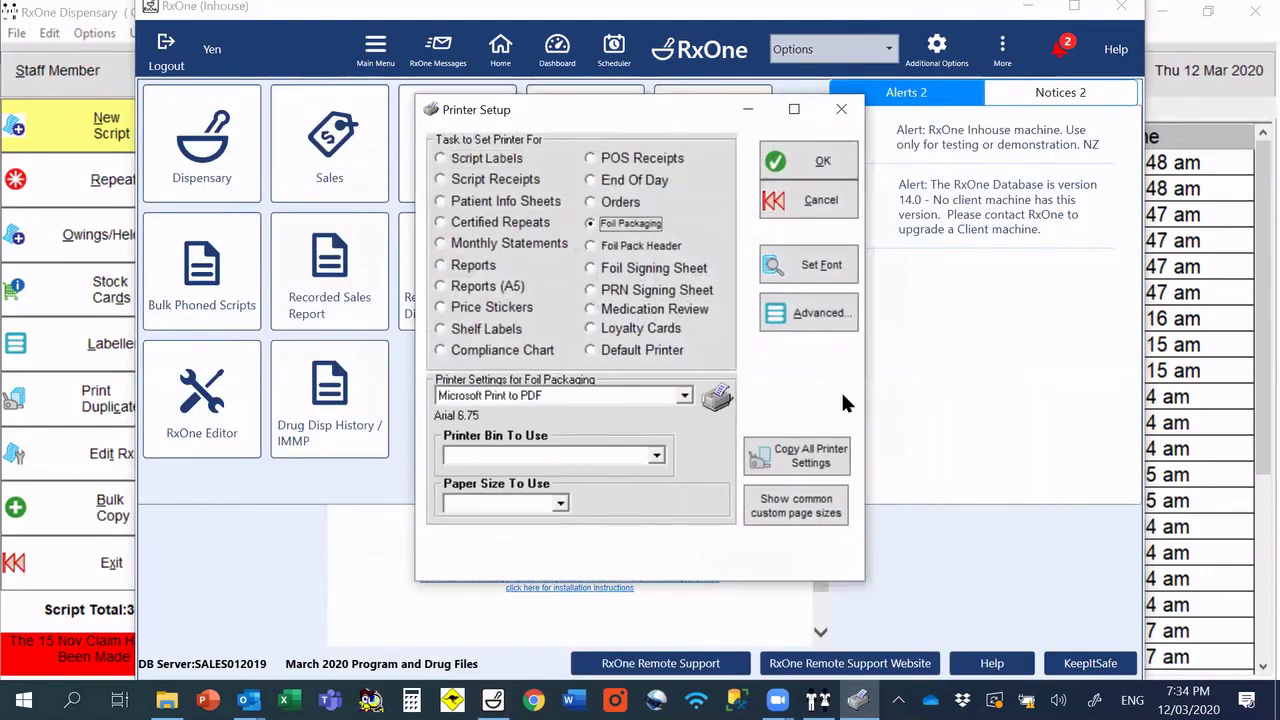
click(798, 316)
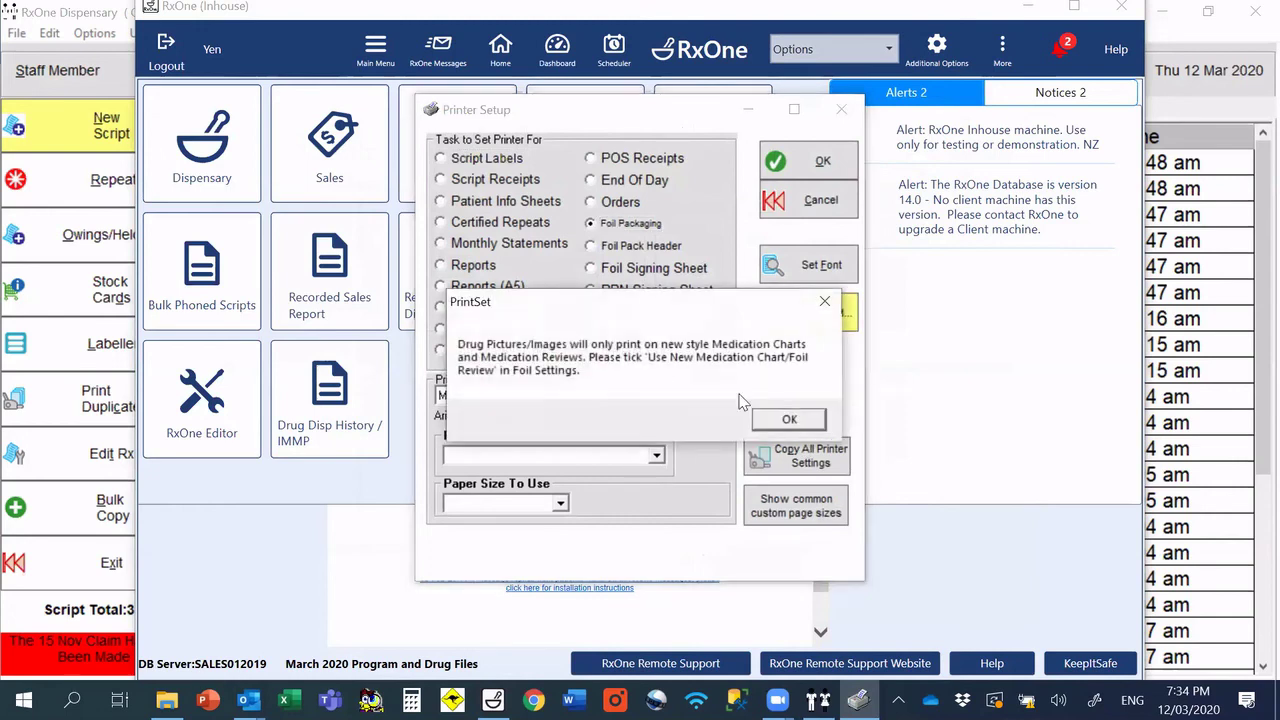
click(760, 420)
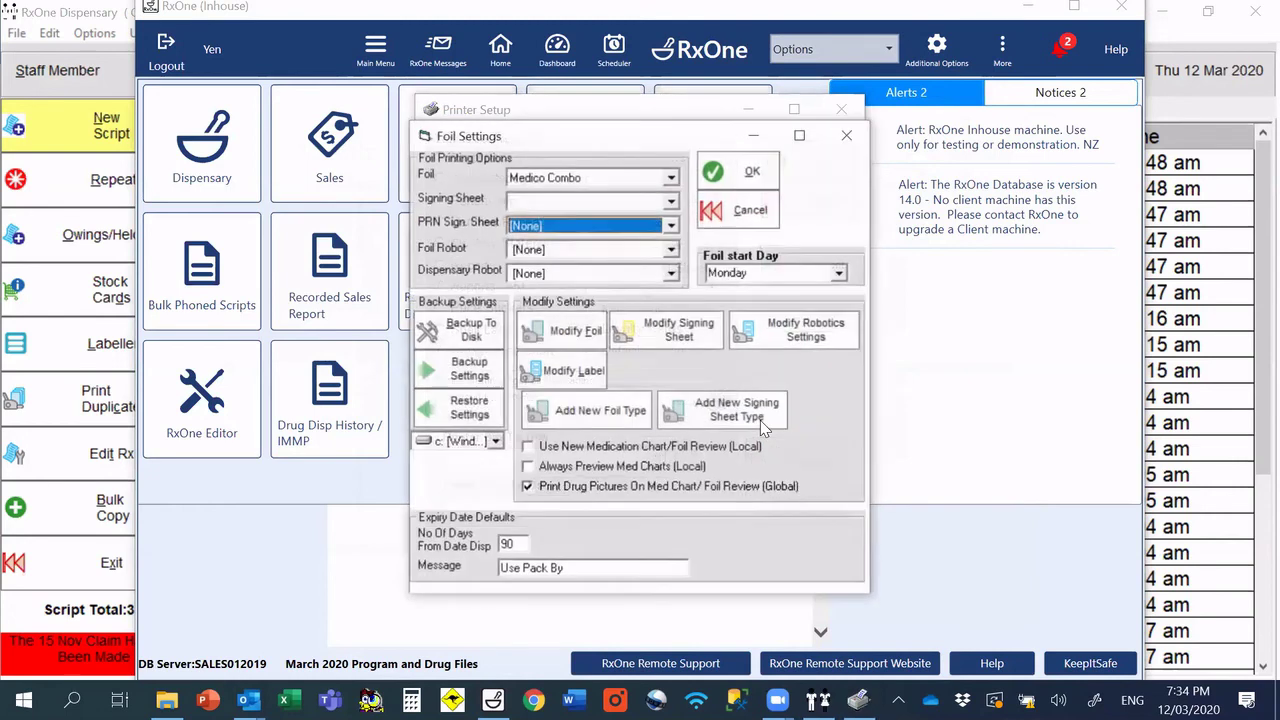
click(671, 178)
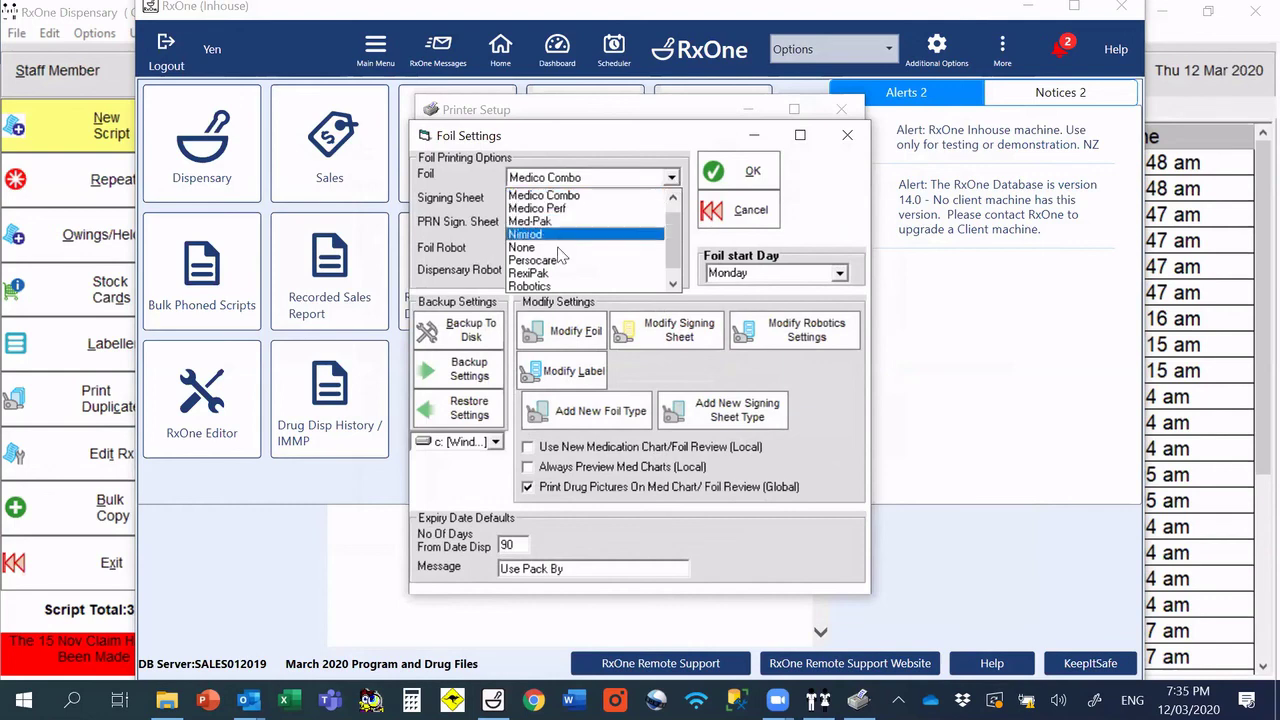
click(578, 209)
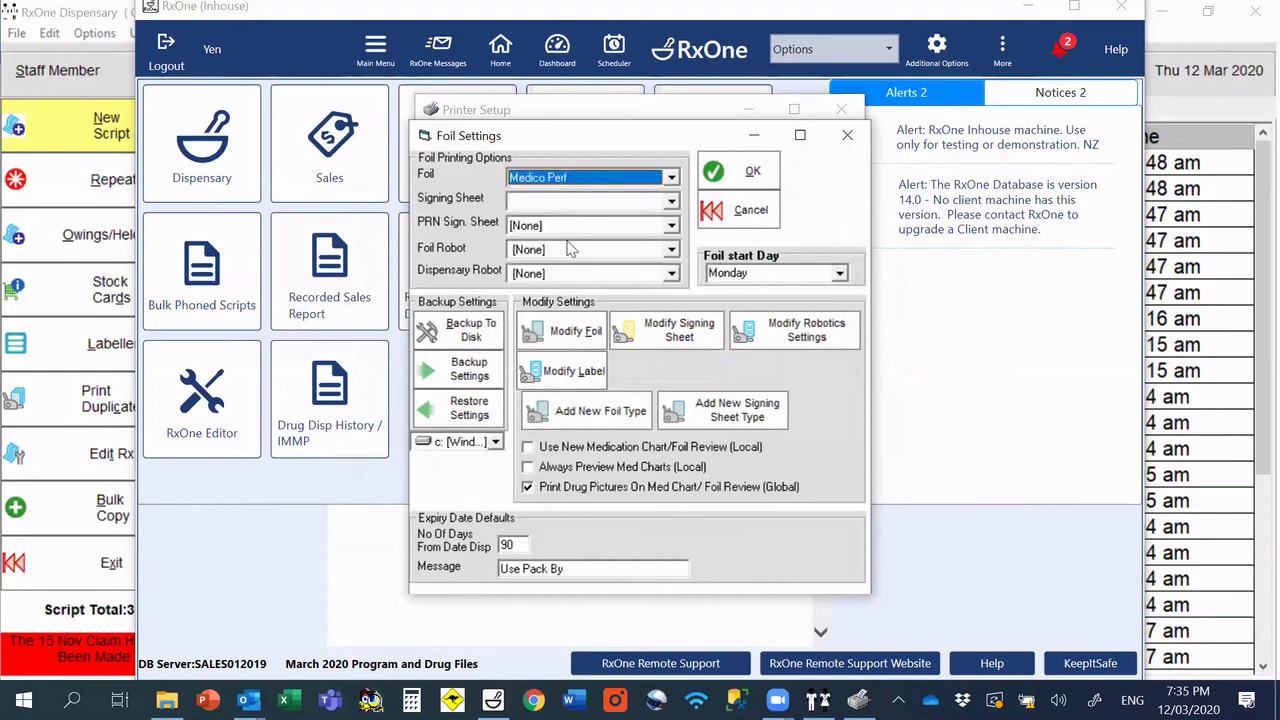
click(590, 330)
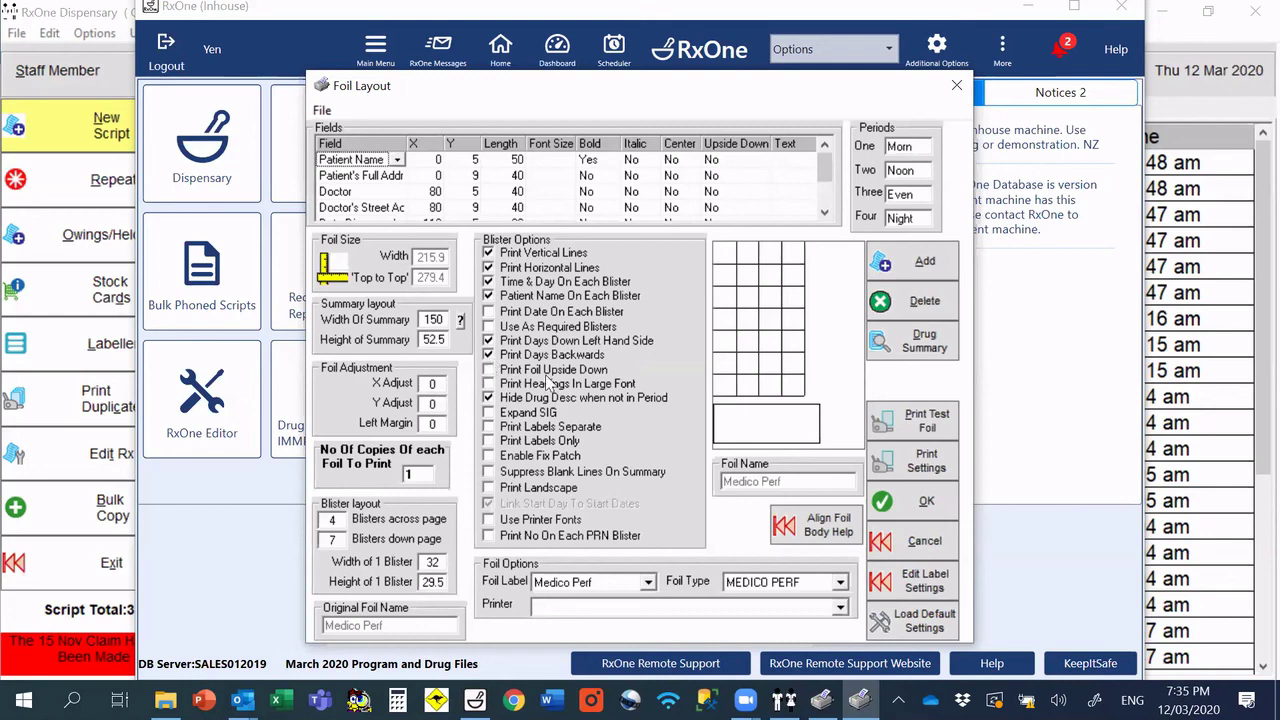
Step: Confirm Foil Layout, Foil Settings and Printer Setup, keeping the Medico Perf foil
click(928, 507)
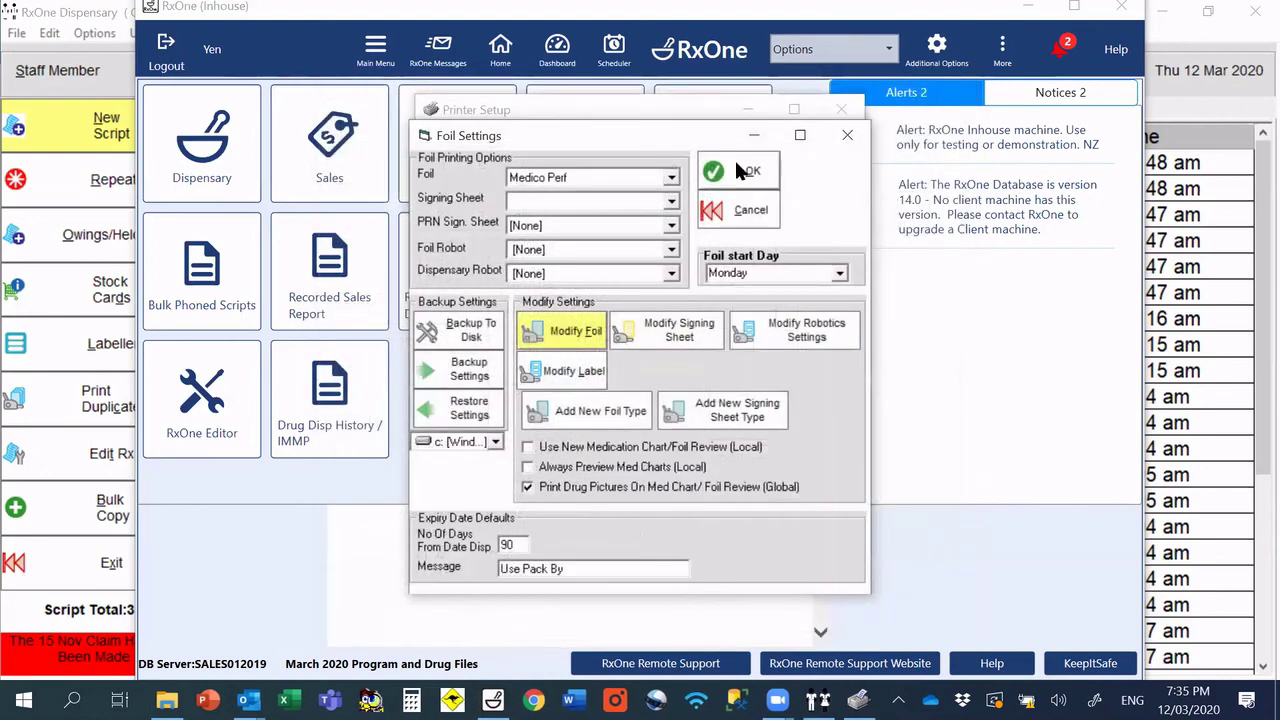
click(738, 171)
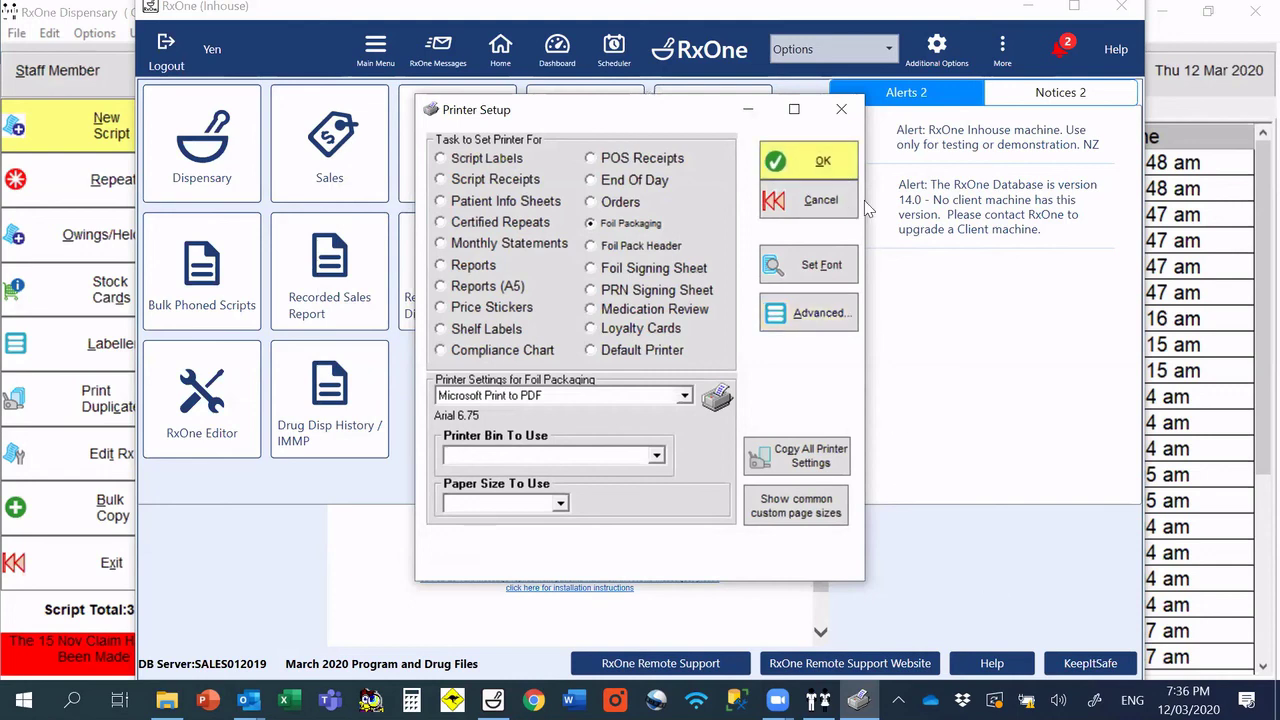
click(812, 162)
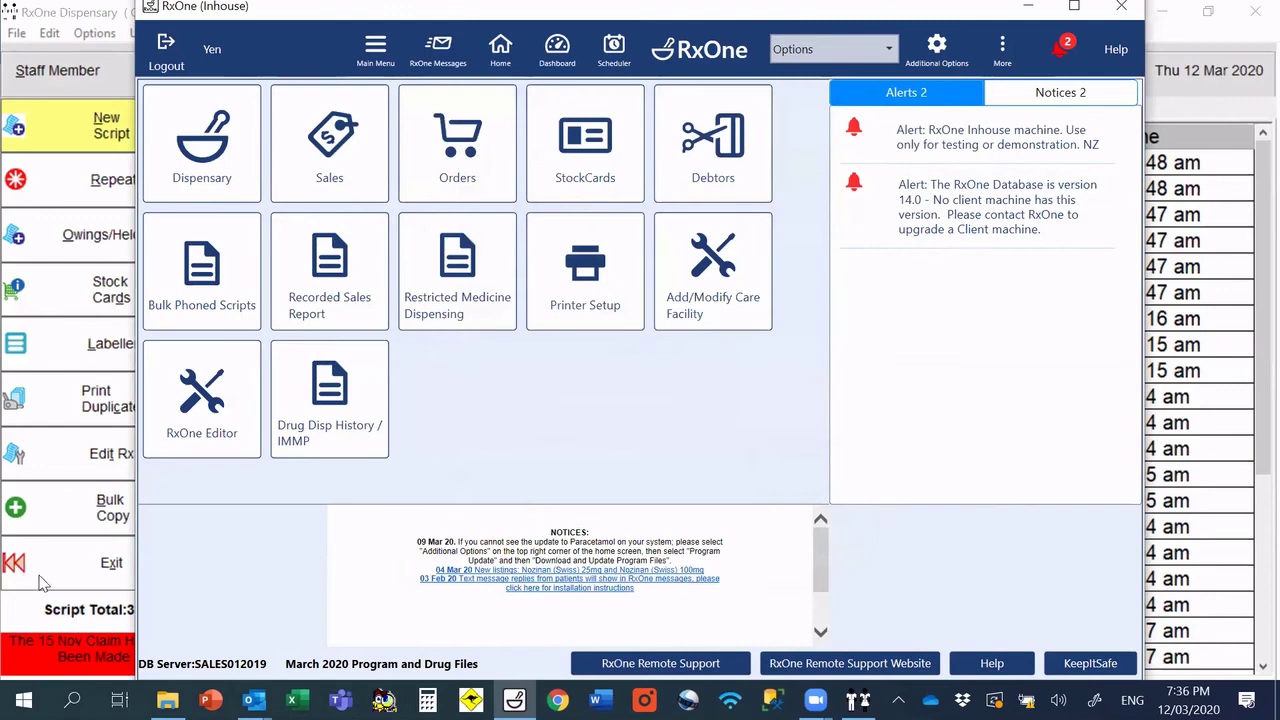